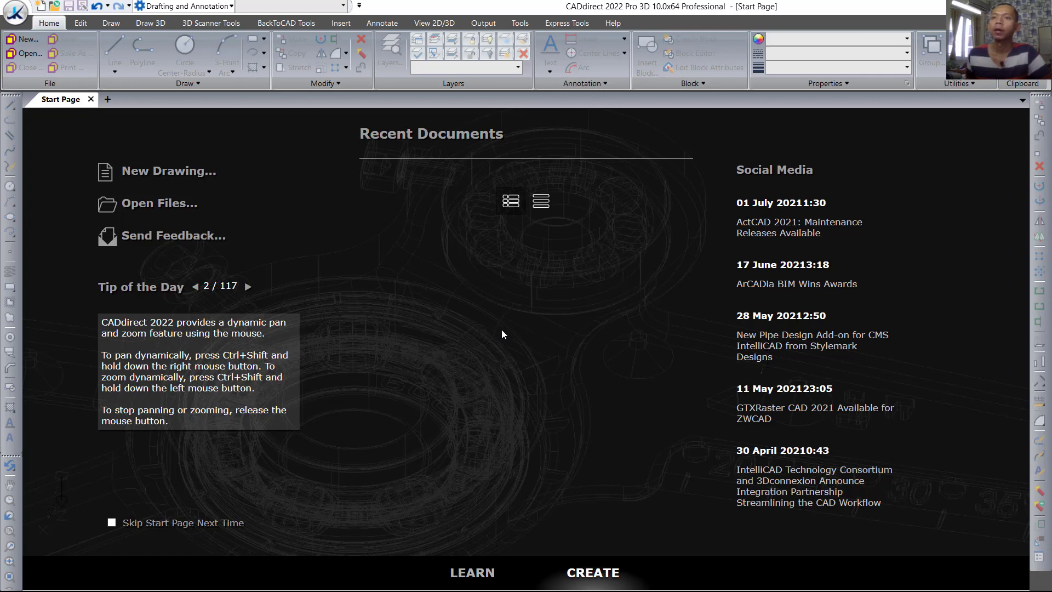
- Choose New Drawing on the Start Page to bring up the New Drawing Wizard
{"action": "left_click", "coordinate": [159, 173]}
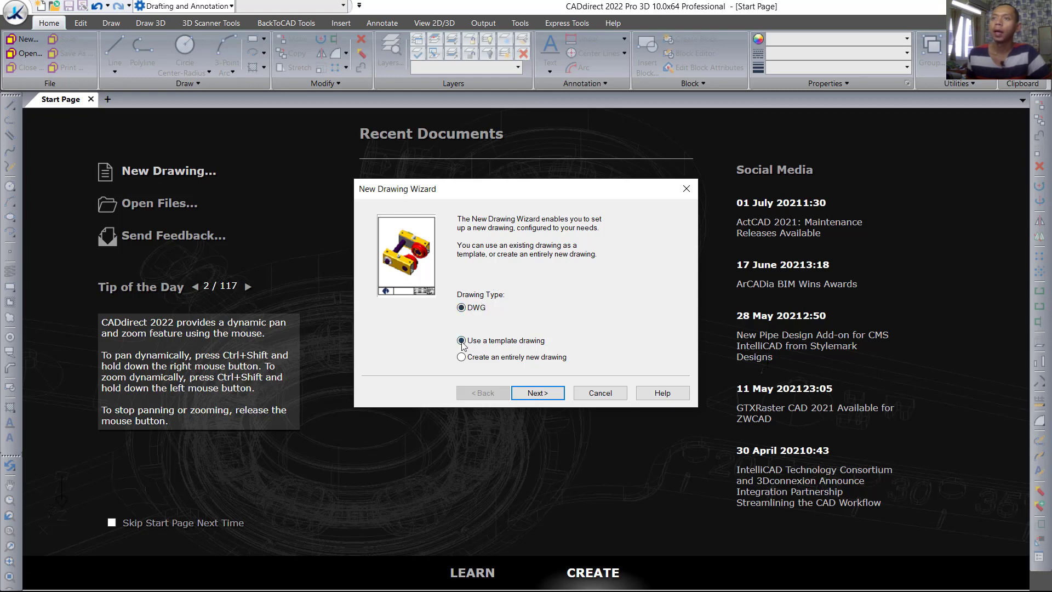
- Create Drawing3.dwg from the icad-metric.dwt template in the wizard
{"action": "left_click", "coordinate": [538, 393]}
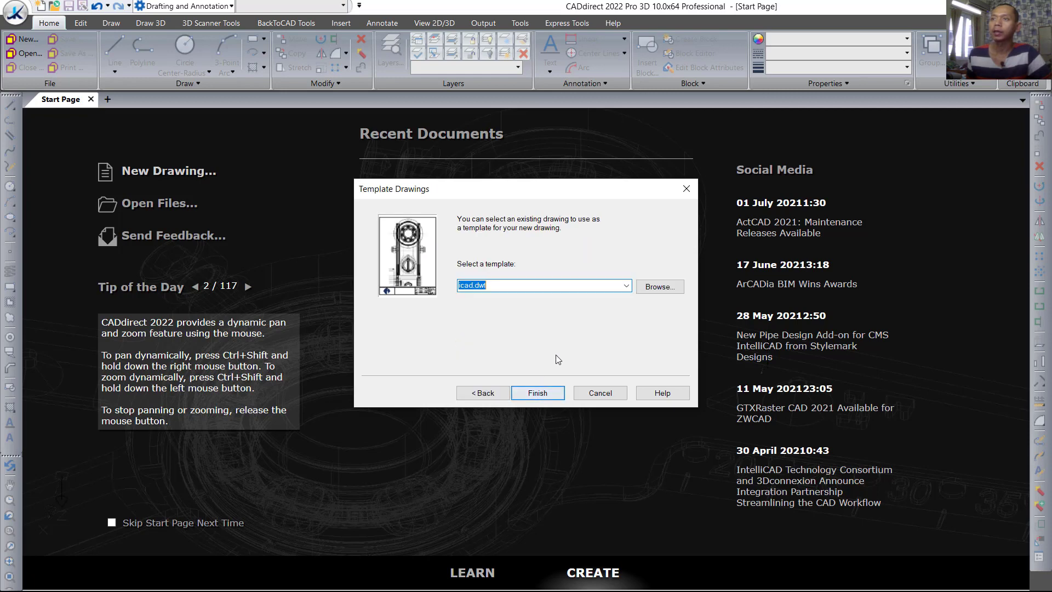
{"action": "left_click", "coordinate": [626, 286]}
{"action": "left_click", "coordinate": [516, 315]}
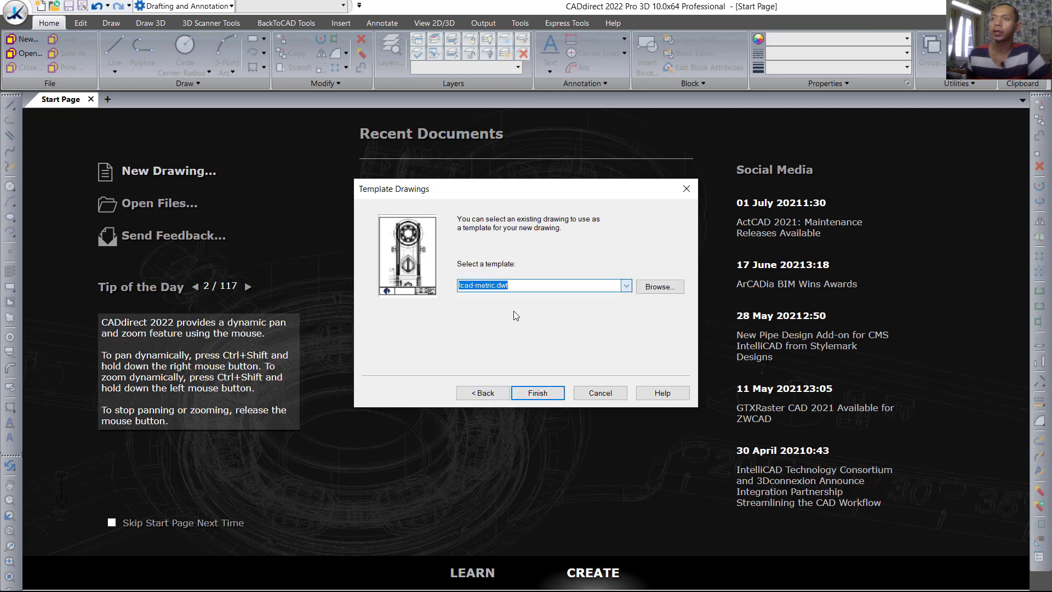
{"action": "left_click", "coordinate": [543, 394]}
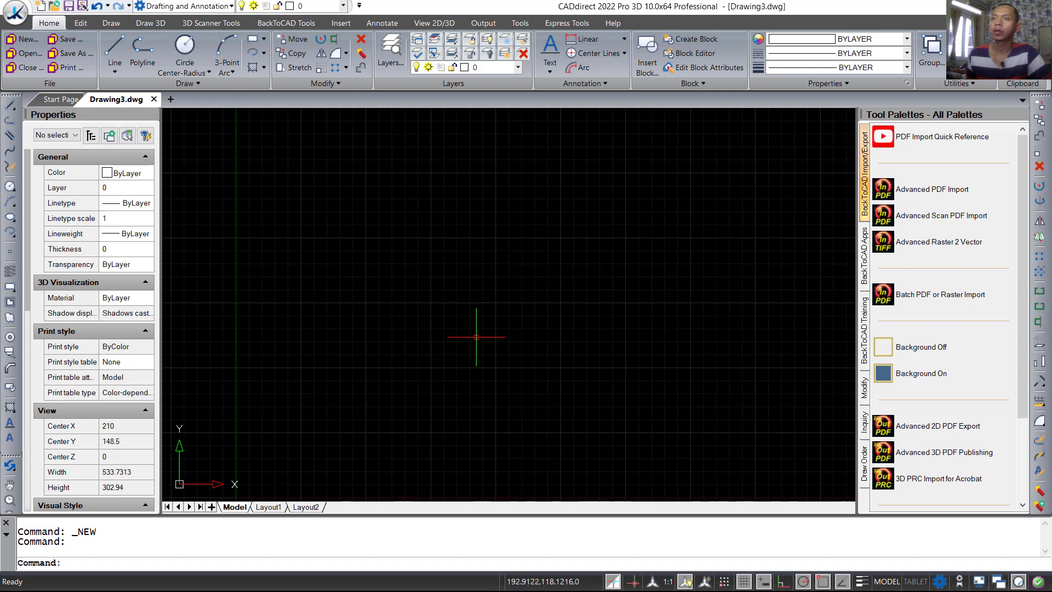
- Pan the empty drawing, then run UNITS to show the Drawing Units settings
{"action": "middle_click_drag", "start_coordinate": [516, 282], "coordinate": [515, 252]}
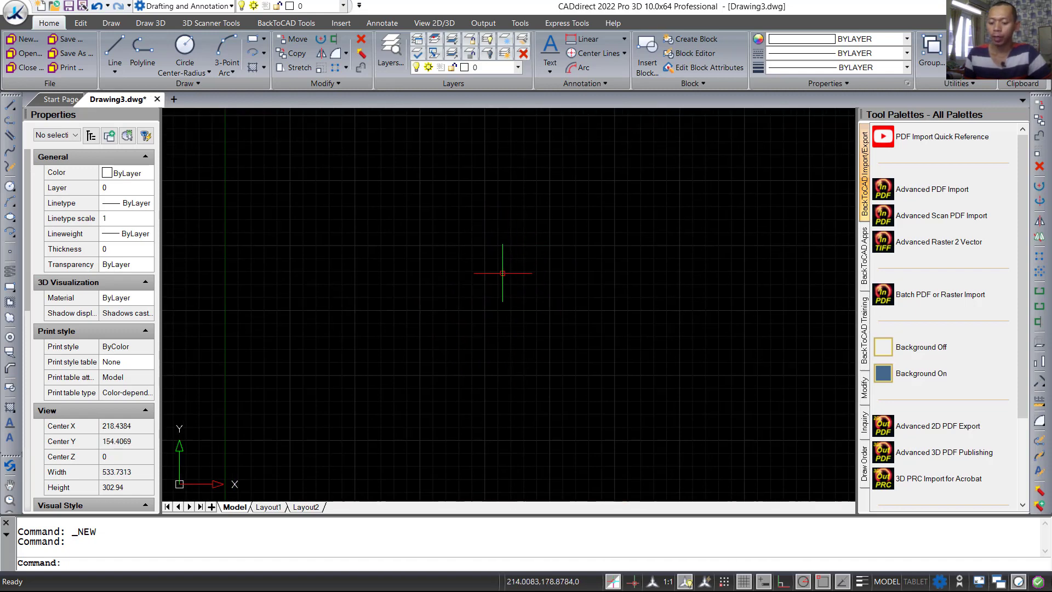
{"action": "right_click", "coordinate": [502, 273]}
{"action": "key", "text": "Escape"}
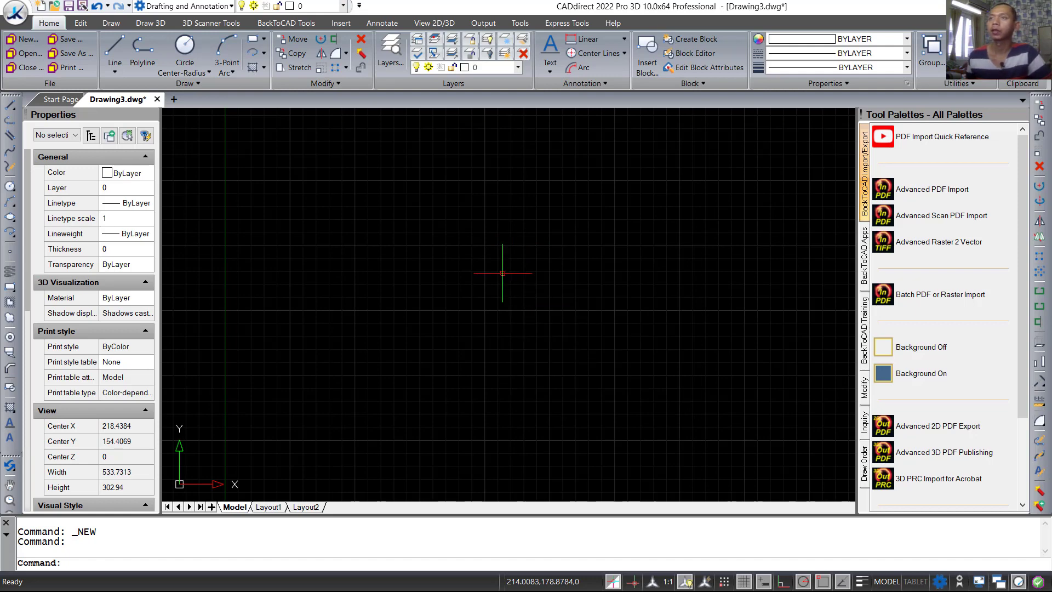
{"action": "type", "text": "units"}
{"action": "key", "text": "Return"}
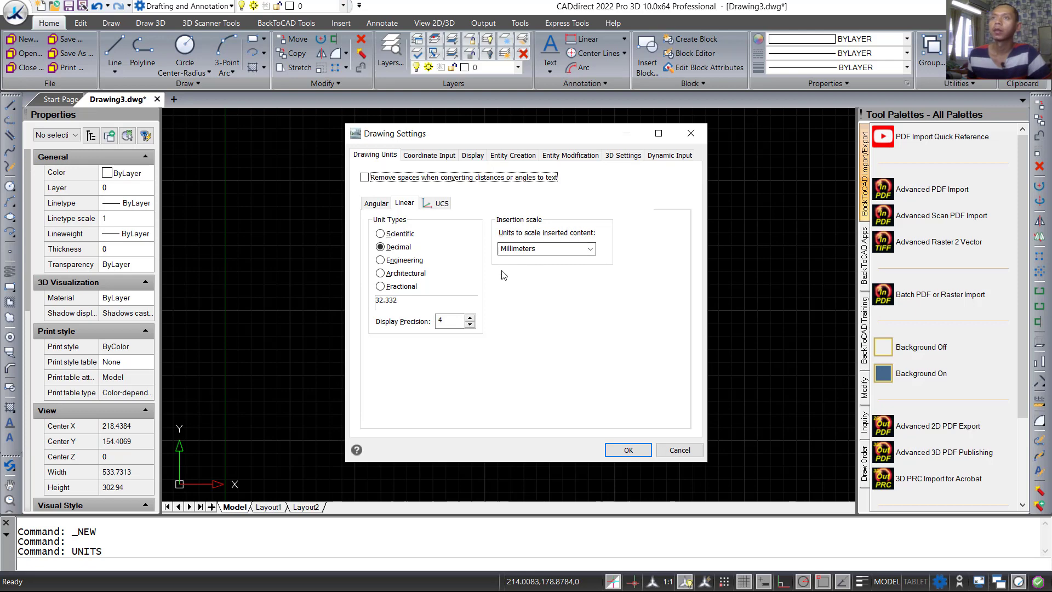
- Review the Entity Snaps modes under Coordinate Input, leaving all enabled, and close Drawing Settings
{"action": "left_click", "coordinate": [428, 156]}
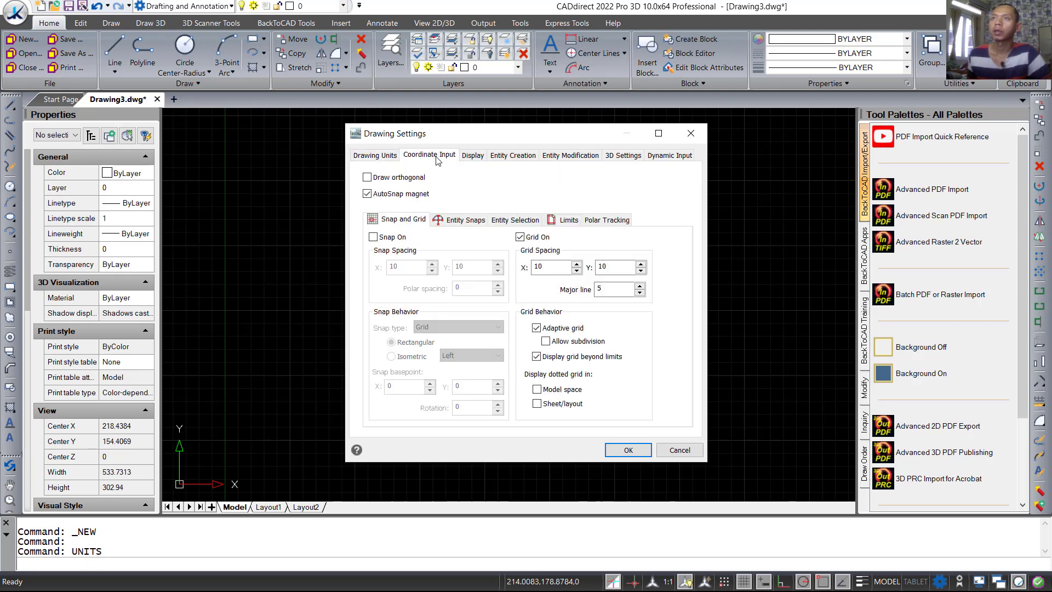
{"action": "left_click", "coordinate": [464, 222]}
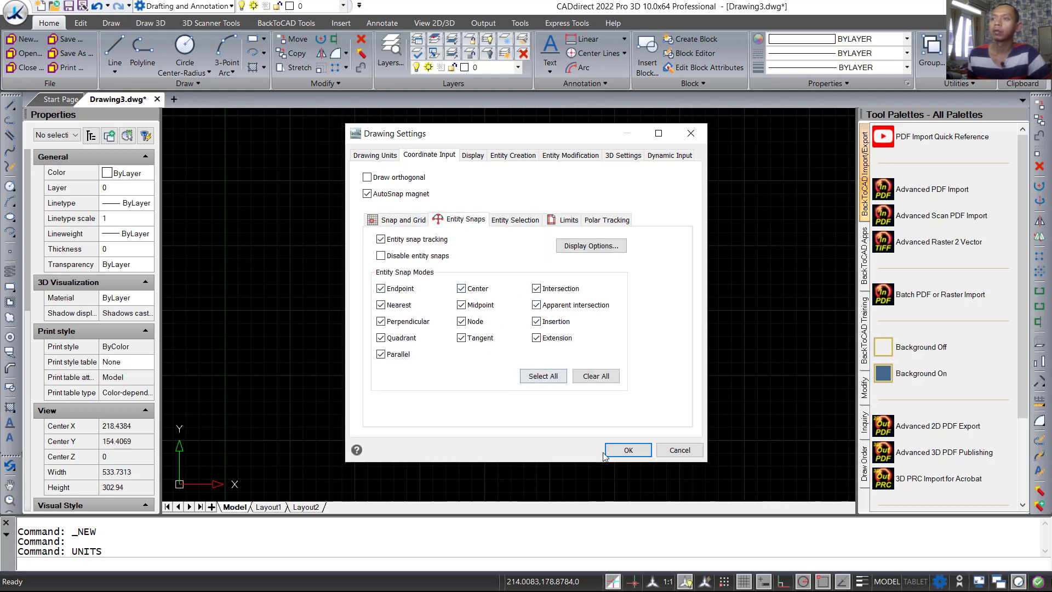
{"action": "left_click", "coordinate": [630, 451]}
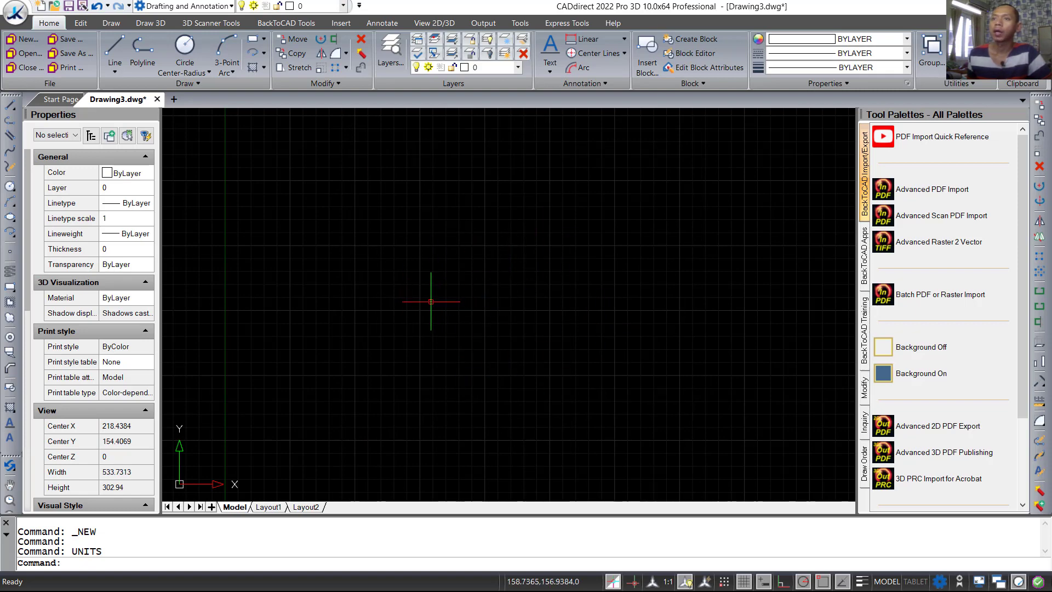
- Start the outer wall at a picked corner with a 9000 bottom line
{"action": "type", "text": "L"}
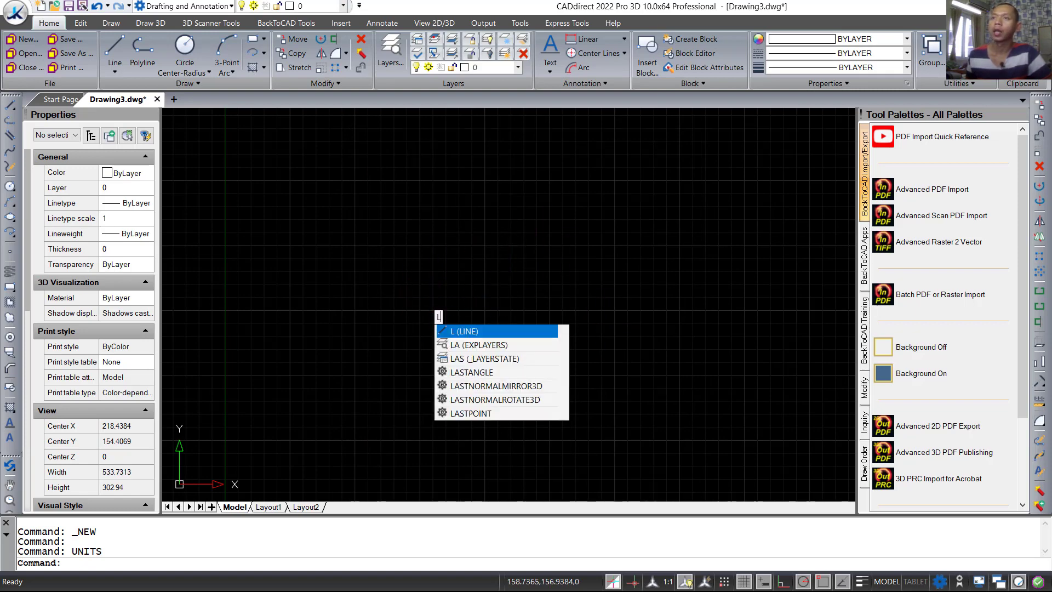
{"action": "key", "text": "Return"}
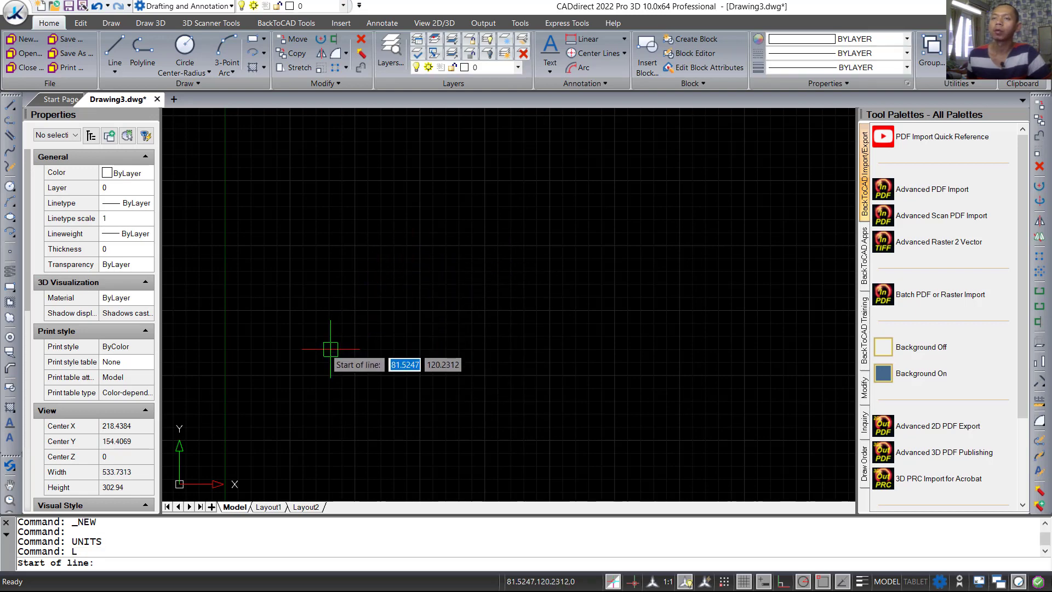
{"action": "left_click", "coordinate": [331, 349]}
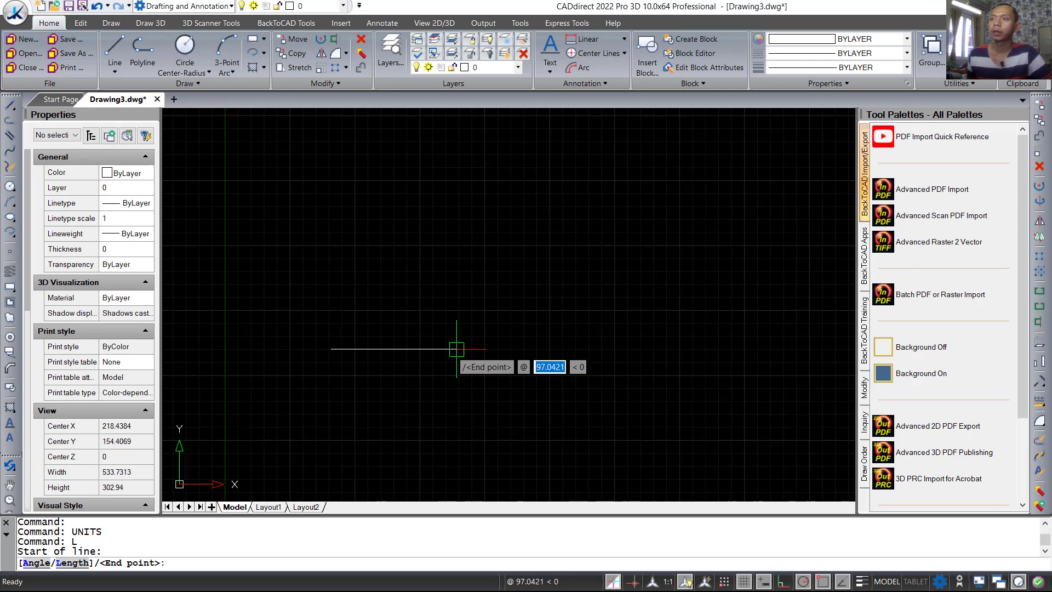
{"action": "type", "text": "900"}
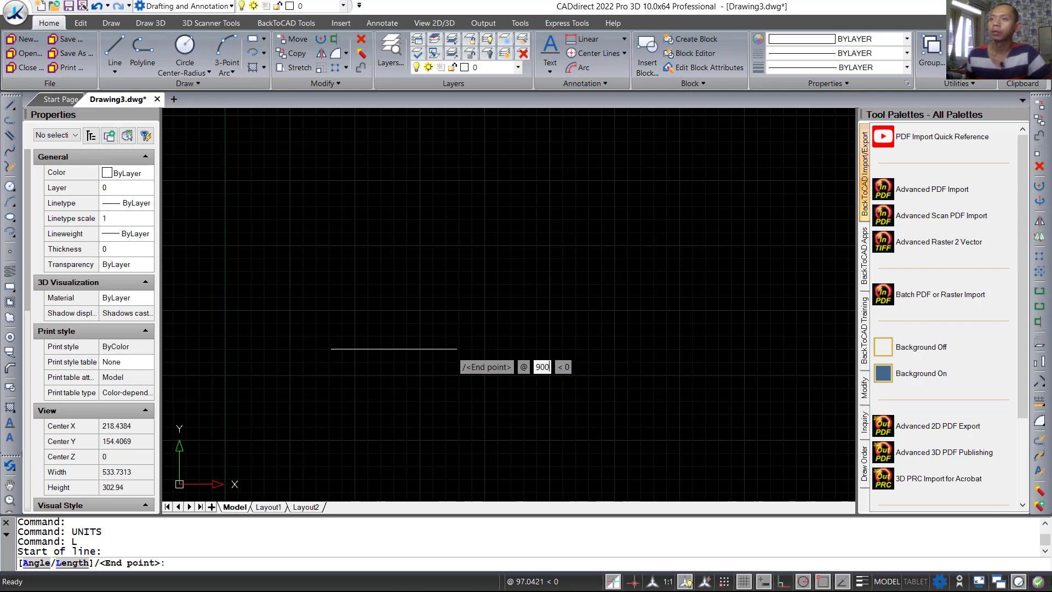
{"action": "key", "text": "Return"}
{"action": "scroll", "coordinate": [546, 242], "scroll_direction": "down", "scroll_amount": 2}
{"action": "scroll", "coordinate": [554, 241], "scroll_direction": "down", "scroll_amount": 2}
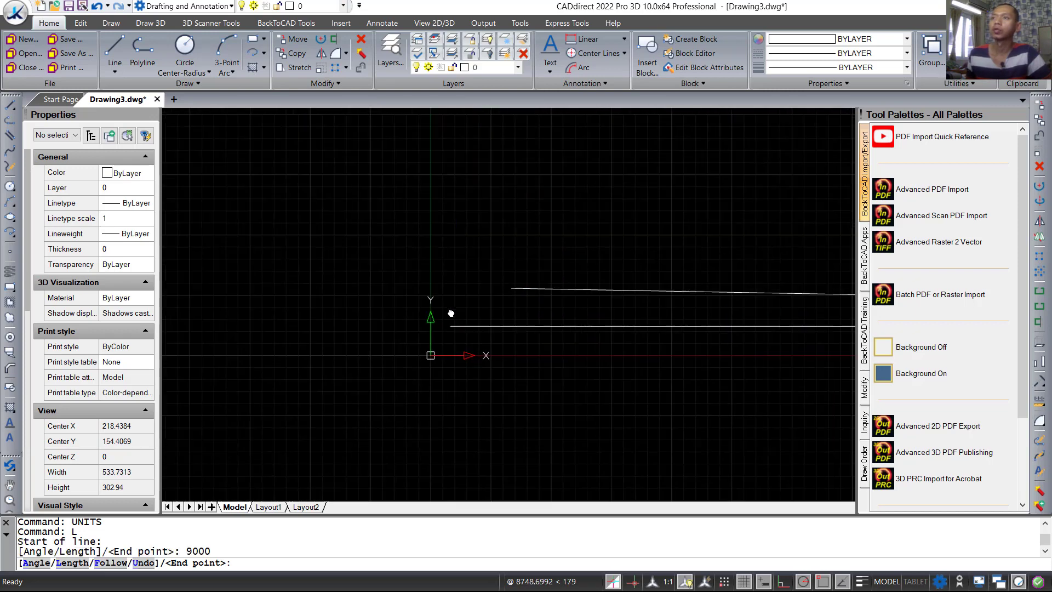
{"action": "scroll", "coordinate": [543, 329], "scroll_direction": "up", "scroll_amount": 3}
{"action": "scroll", "coordinate": [608, 291], "scroll_direction": "down", "scroll_amount": 2}
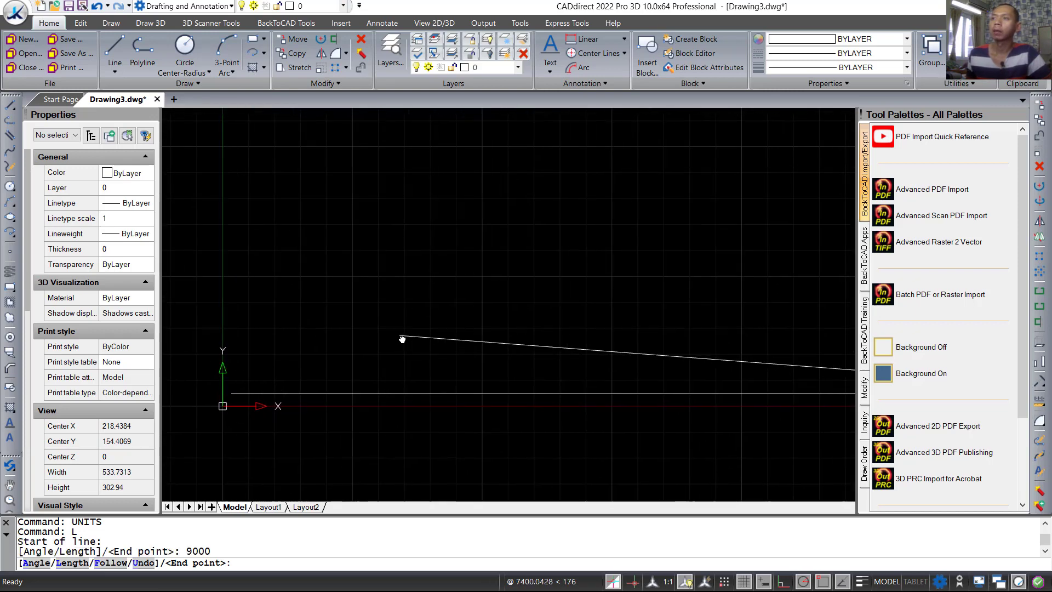
{"action": "scroll", "coordinate": [547, 296], "scroll_direction": "up", "scroll_amount": 2}
{"action": "scroll", "coordinate": [543, 318], "scroll_direction": "down", "scroll_amount": 3}
{"action": "scroll", "coordinate": [490, 343], "scroll_direction": "up", "scroll_amount": 2}
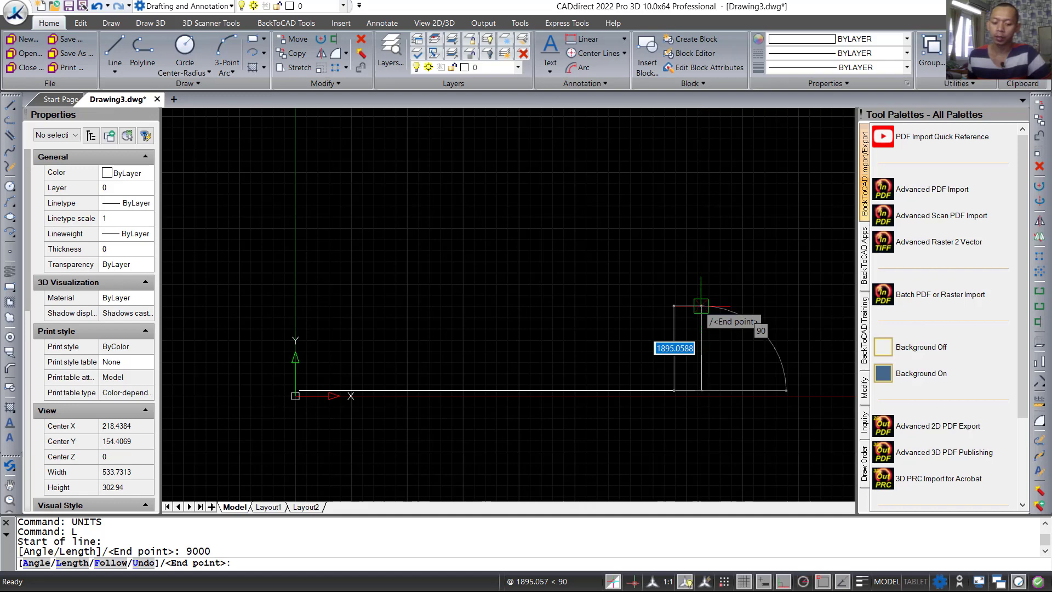
- Continue the outline with 3000 up, 1000 left, 3000 up and 8000, then close it
{"action": "type", "text": "@3"}
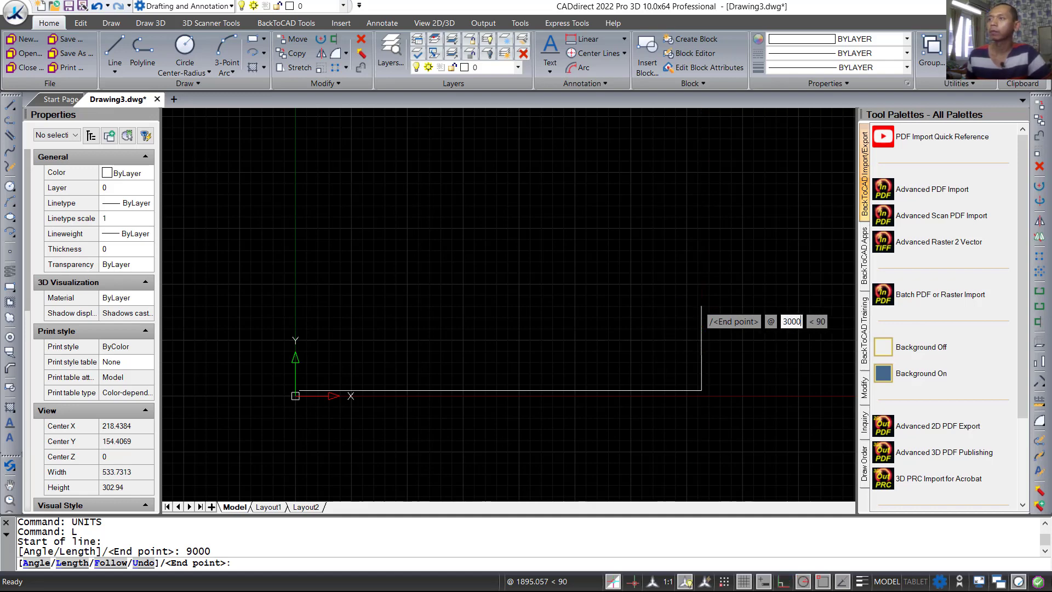
{"action": "type", "text": "000"}
{"action": "key", "text": "Return"}
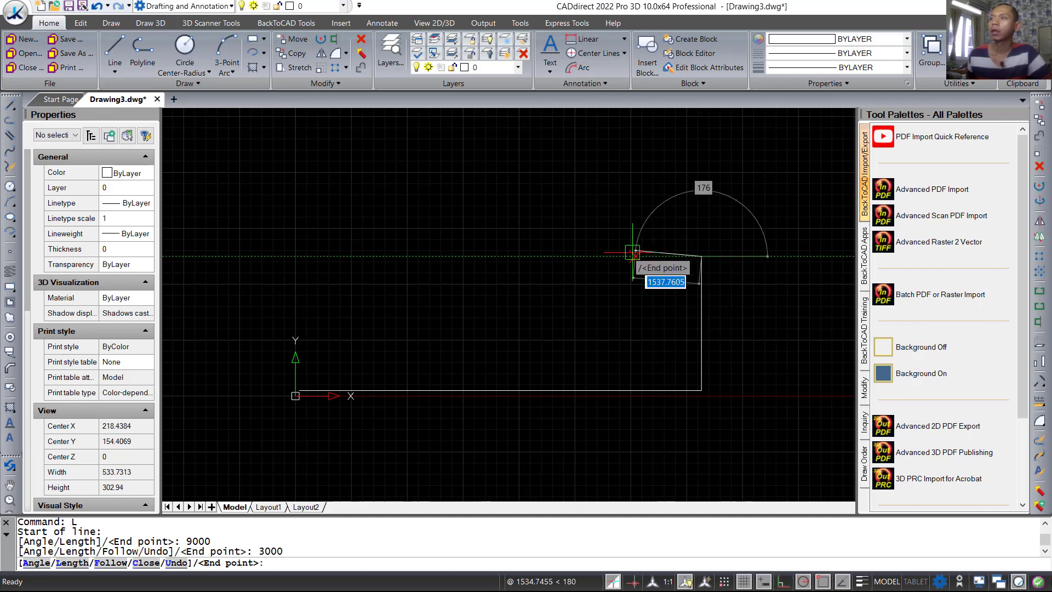
{"action": "type", "text": "@1"}
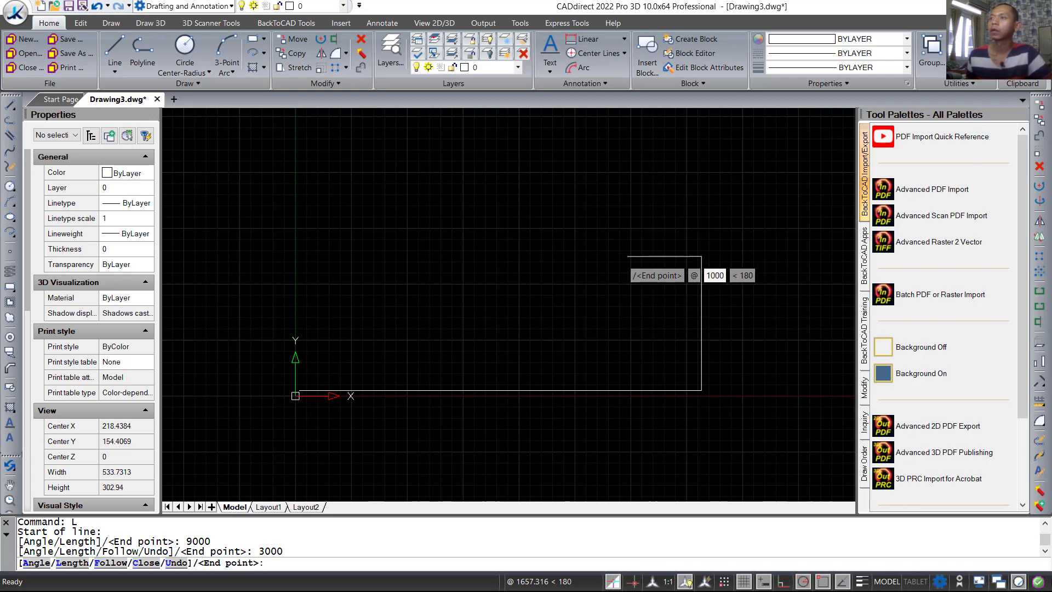
{"action": "key", "text": "Return"}
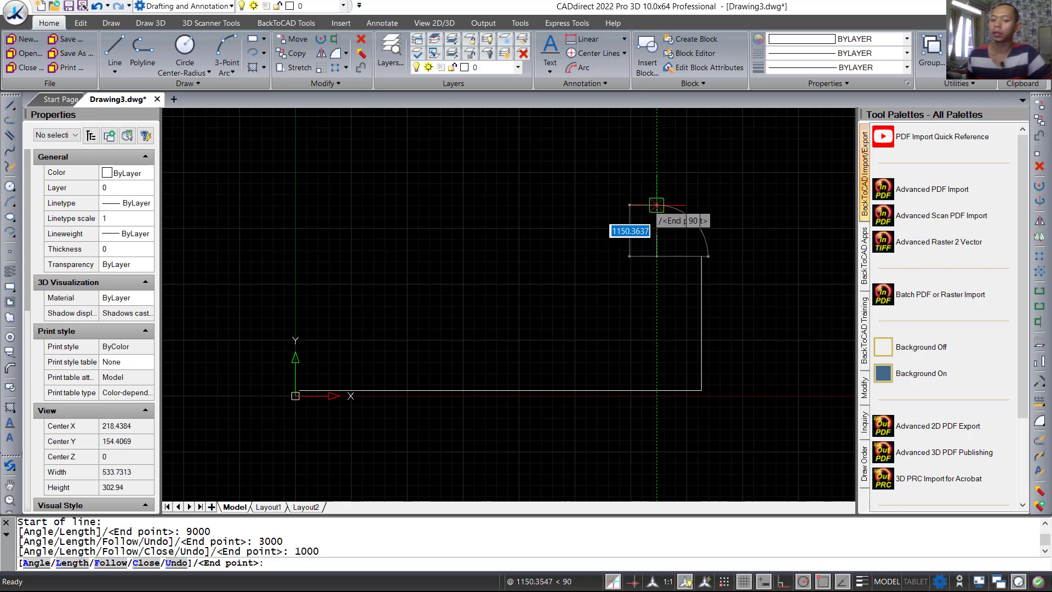
{"action": "type", "text": "@3000"}
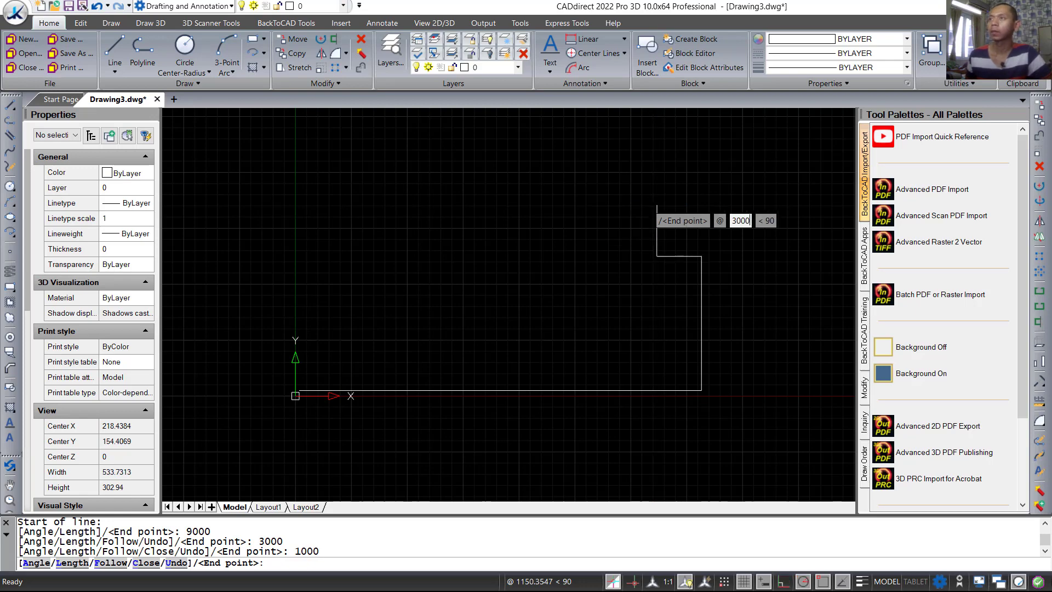
{"action": "key", "text": "Return"}
{"action": "middle_click_drag", "start_coordinate": [537, 162], "coordinate": [519, 204]}
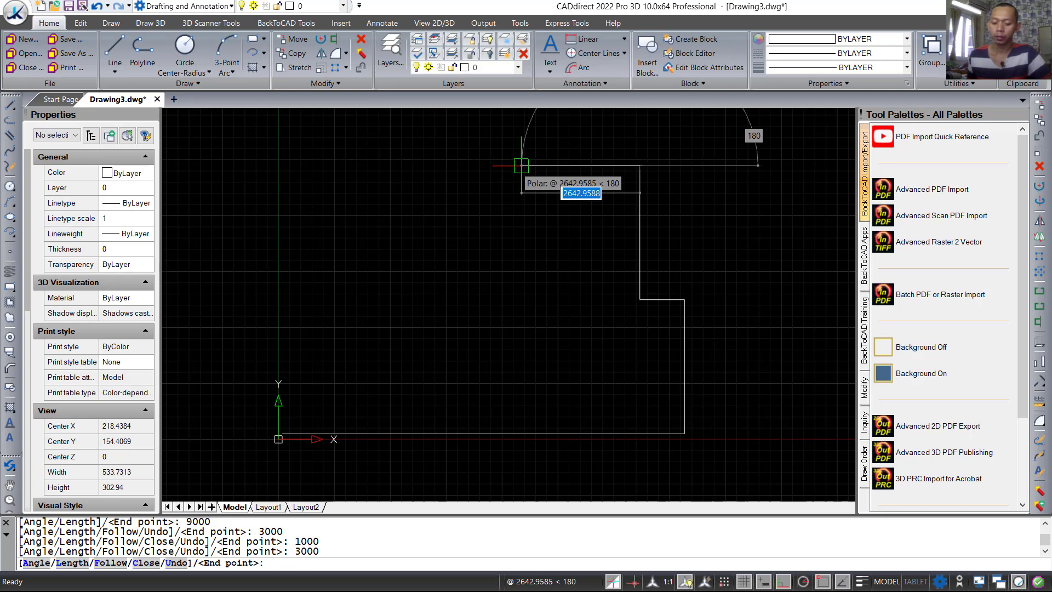
{"action": "type", "text": "800"}
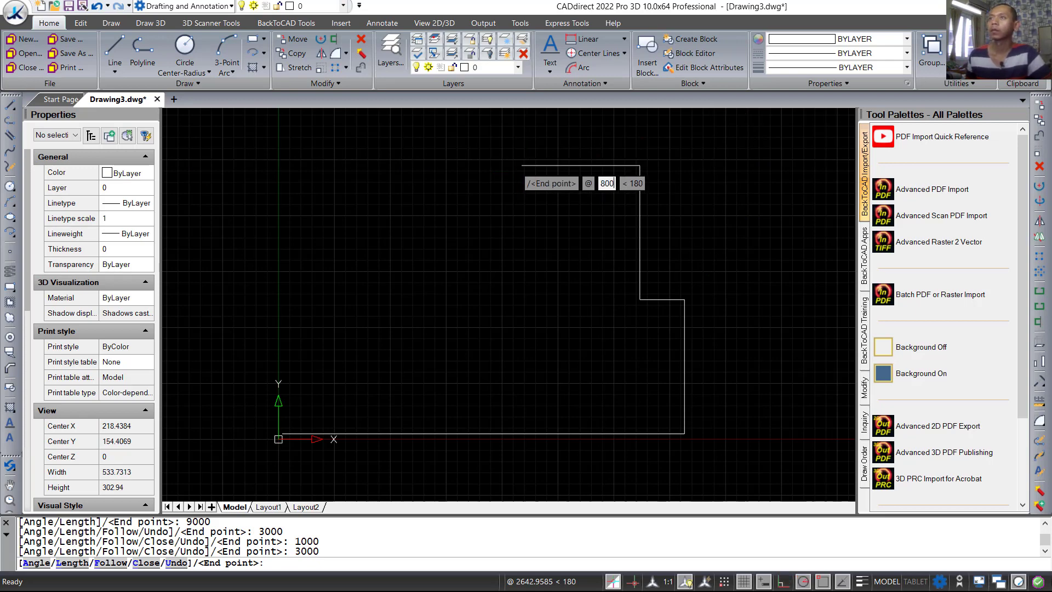
{"action": "type", "text": "0"}
{"action": "key", "text": "Return"}
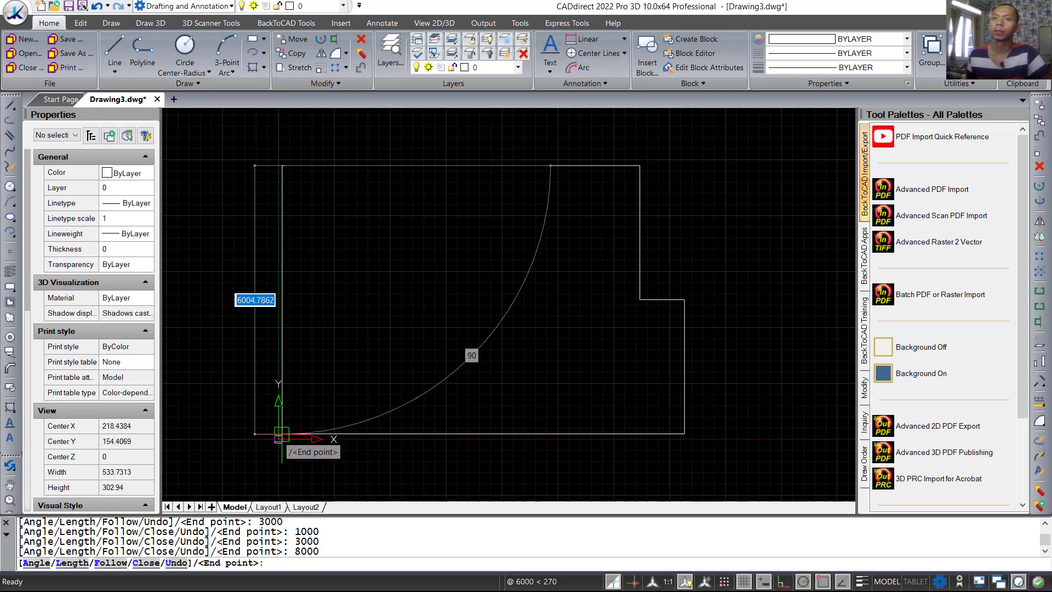
{"action": "left_click", "coordinate": [281, 435]}
{"action": "key", "text": "Return"}
{"action": "middle_click_drag", "start_coordinate": [417, 292], "coordinate": [492, 278]}
{"action": "type", "text": "L"}
{"action": "key", "text": "Return"}
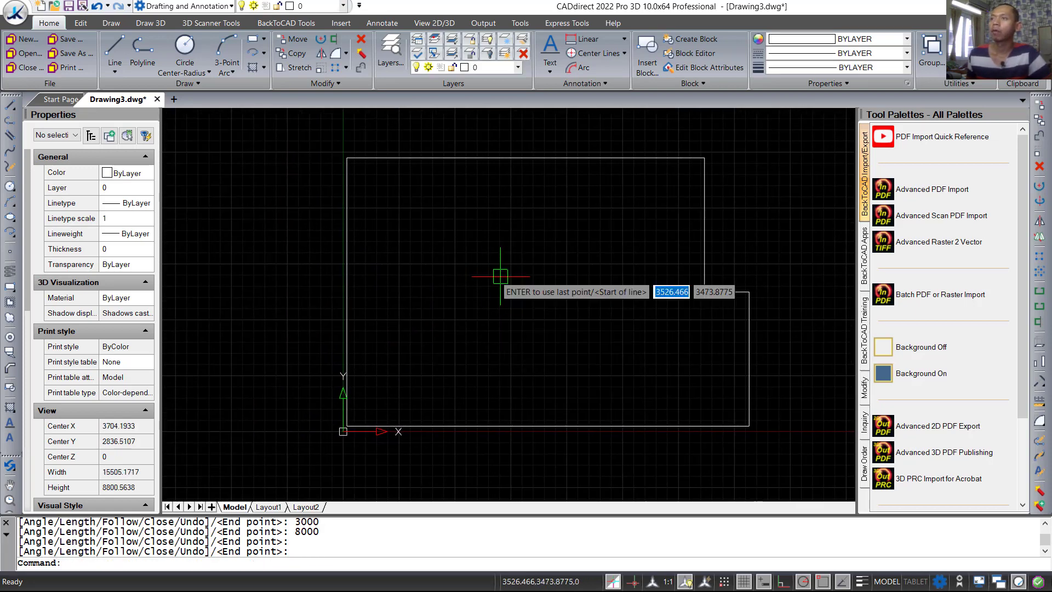
- Draw a horizontal dividing line from the step corner to the left wall
{"action": "left_click", "coordinate": [701, 290]}
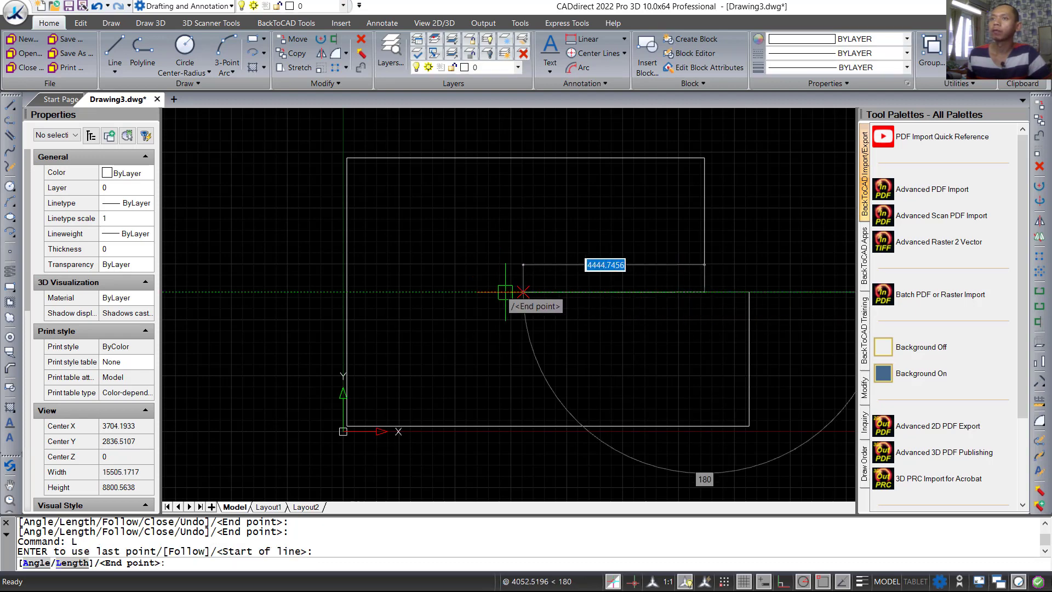
{"action": "left_click", "coordinate": [346, 292]}
{"action": "key", "text": "Return"}
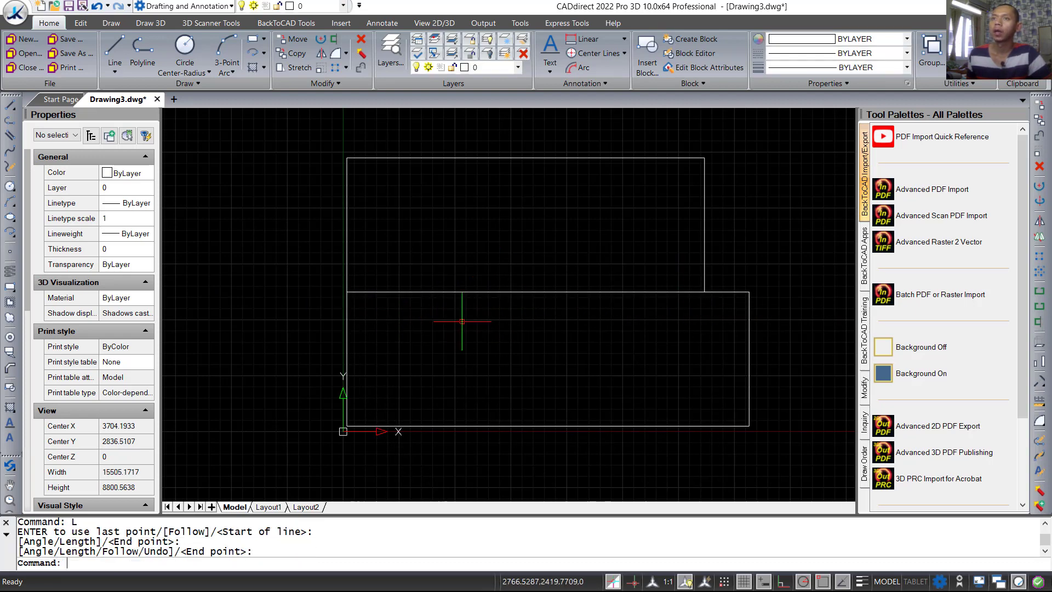
- Copy the left wall line 3000 and 5000 to the right with ortho on
{"action": "type", "text": "co"}
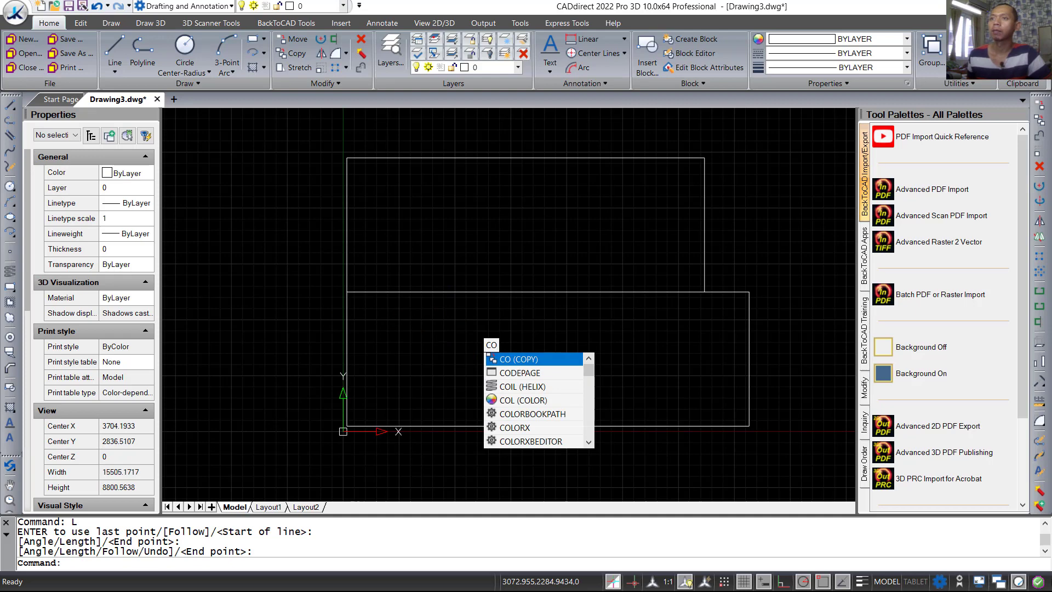
{"action": "key", "text": "Return"}
{"action": "left_click", "coordinate": [376, 153]}
{"action": "left_click", "coordinate": [341, 233]}
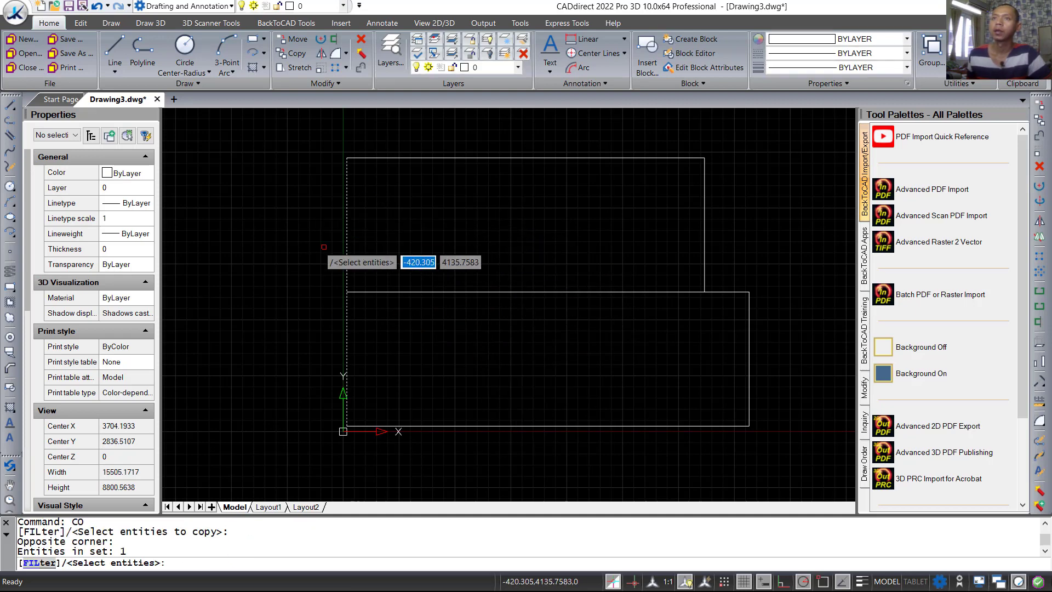
{"action": "key", "text": "Return"}
{"action": "left_click", "coordinate": [395, 228]}
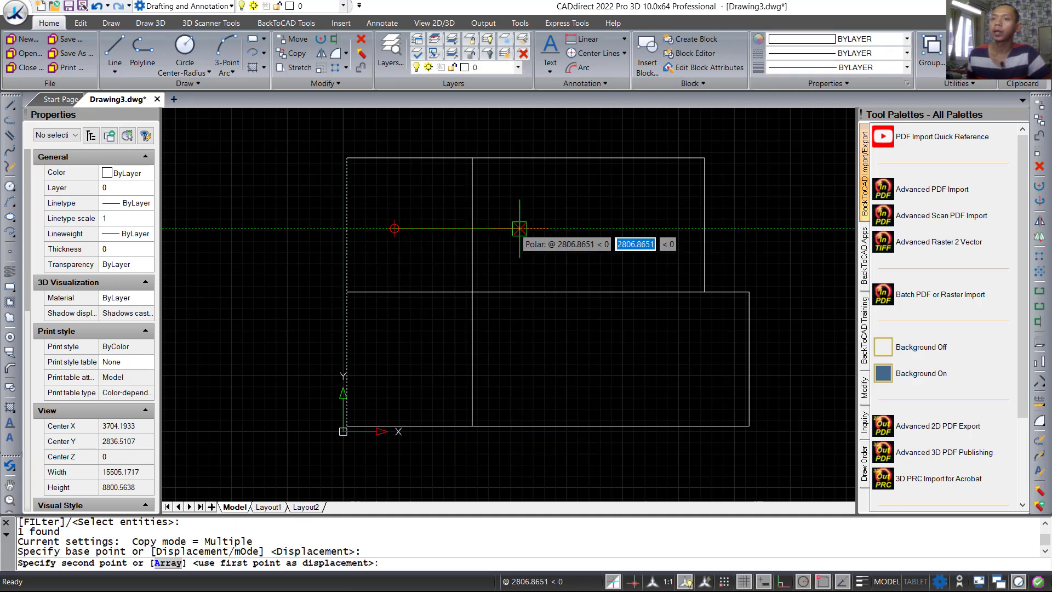
{"action": "key", "text": "F8"}
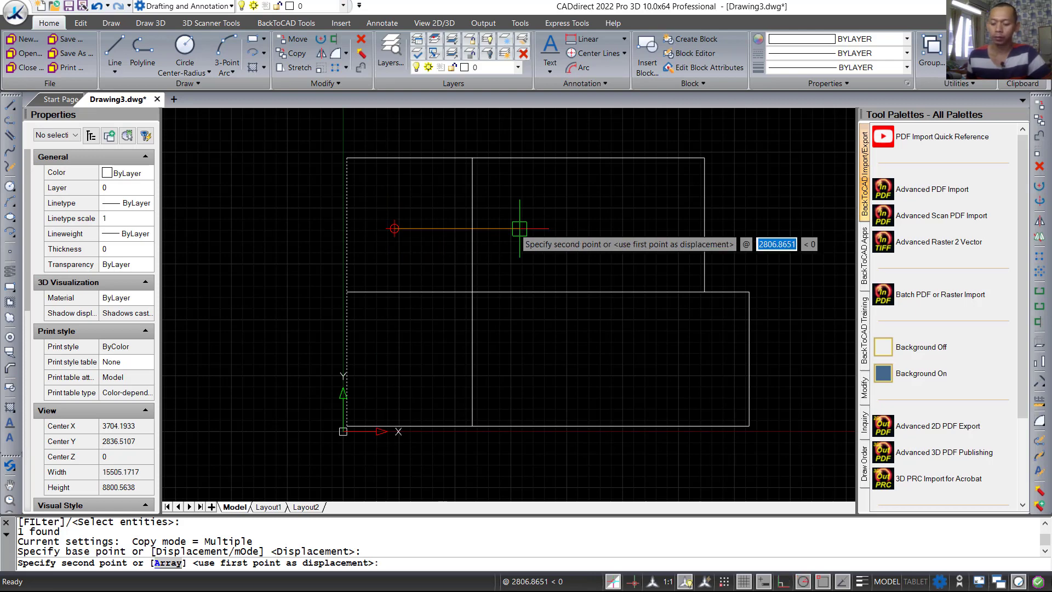
{"action": "type", "text": "3000"}
{"action": "key", "text": "Return"}
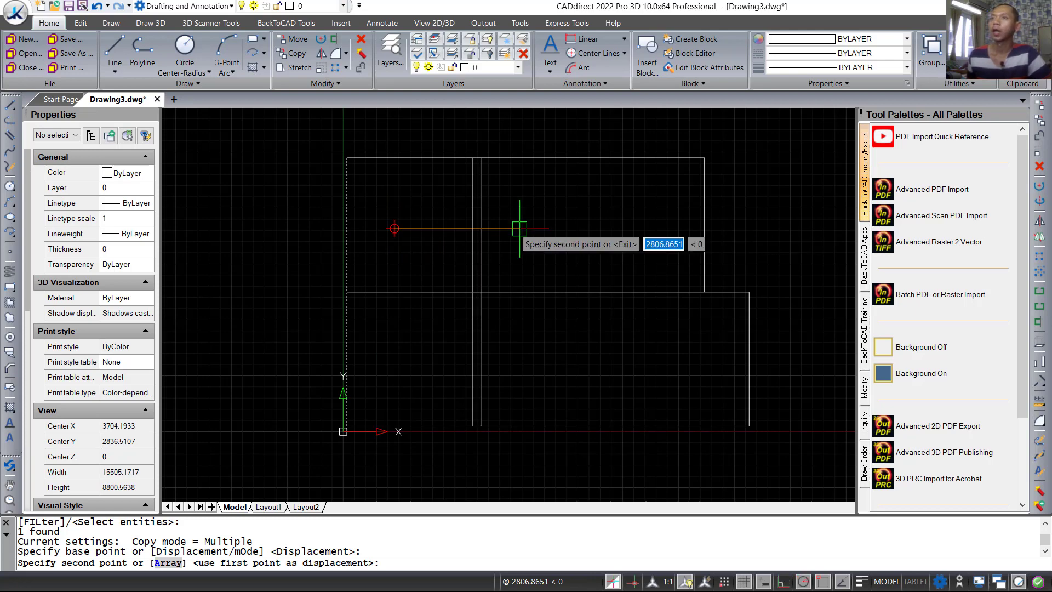
{"action": "type", "text": "50"}
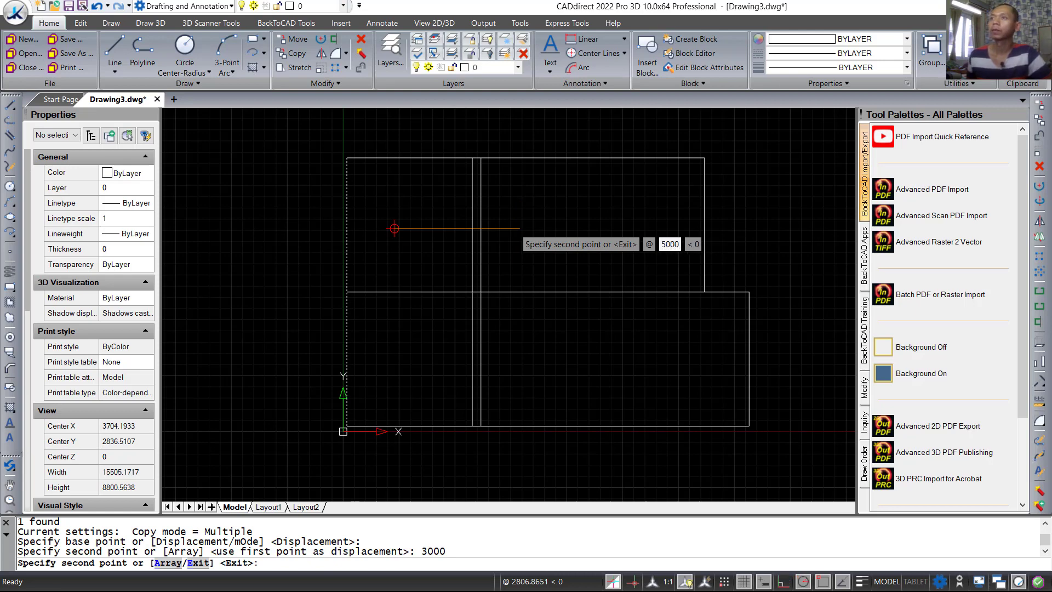
{"action": "type", "text": "00"}
{"action": "key", "text": "Return"}
{"action": "key", "text": "Return"}
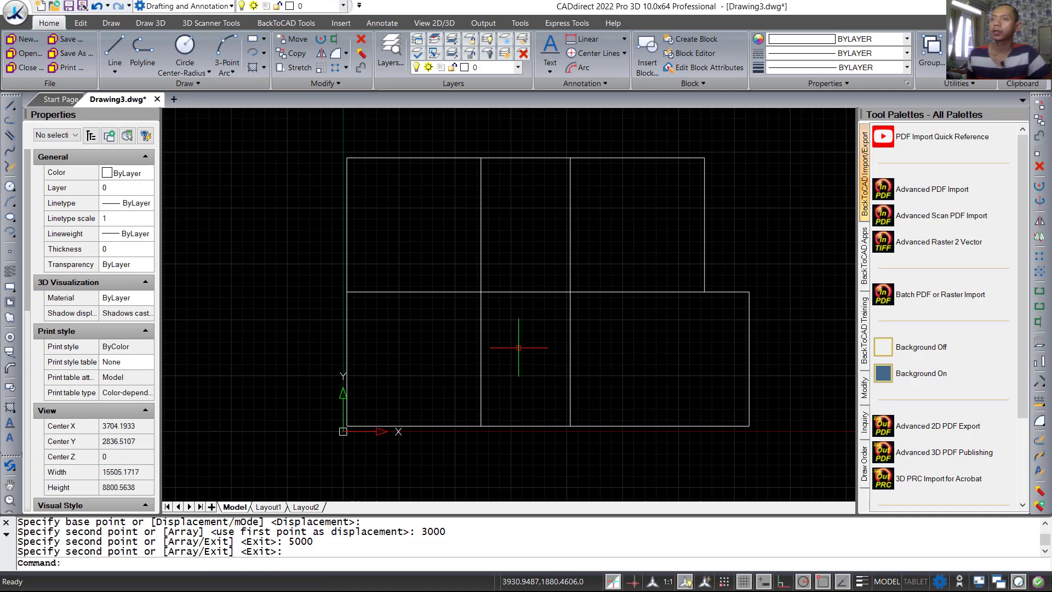
- Trim the upper part of the left partition and the lower part of the right partition
{"action": "type", "text": "TR"}
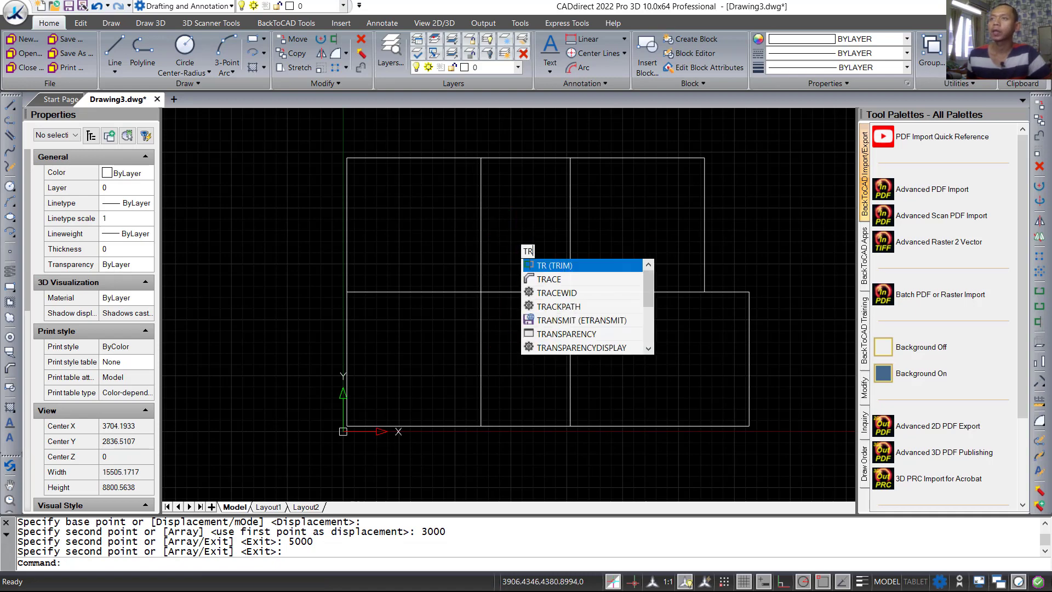
{"action": "key", "text": "Return"}
{"action": "key", "text": "Return"}
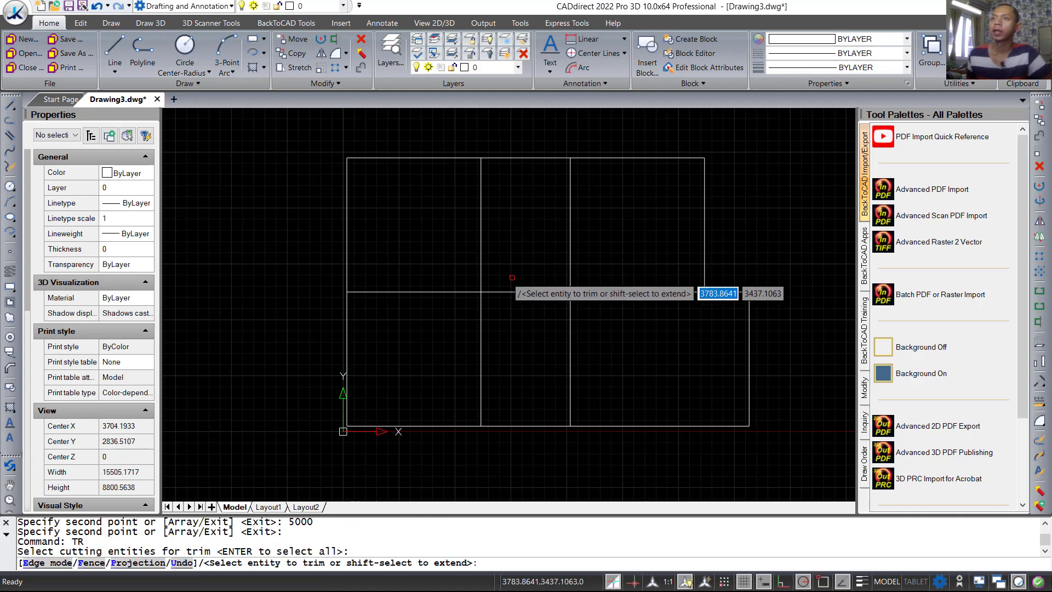
{"action": "left_click", "coordinate": [480, 245]}
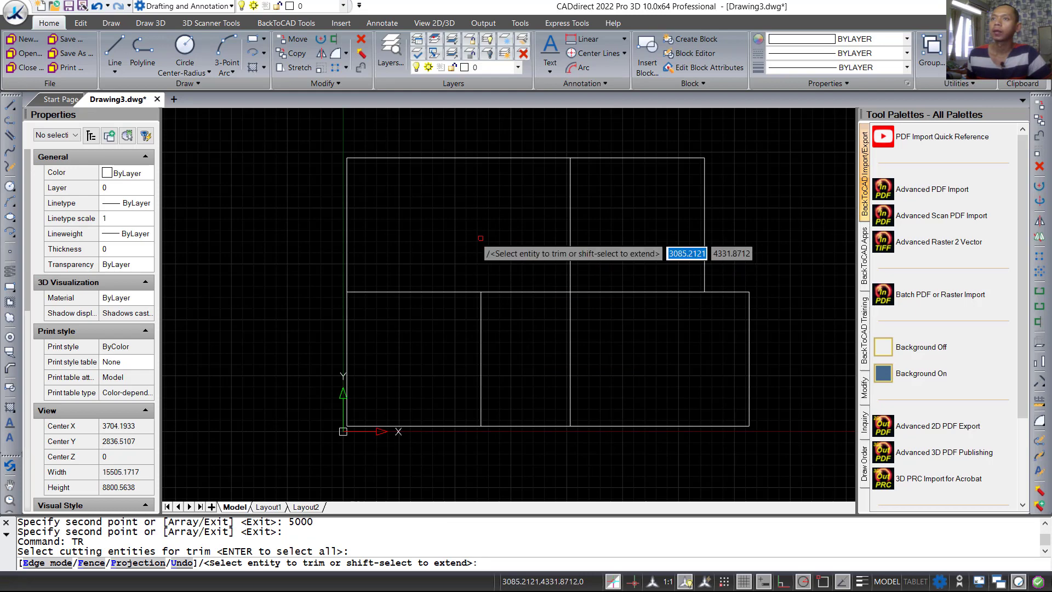
{"action": "left_click", "coordinate": [571, 348]}
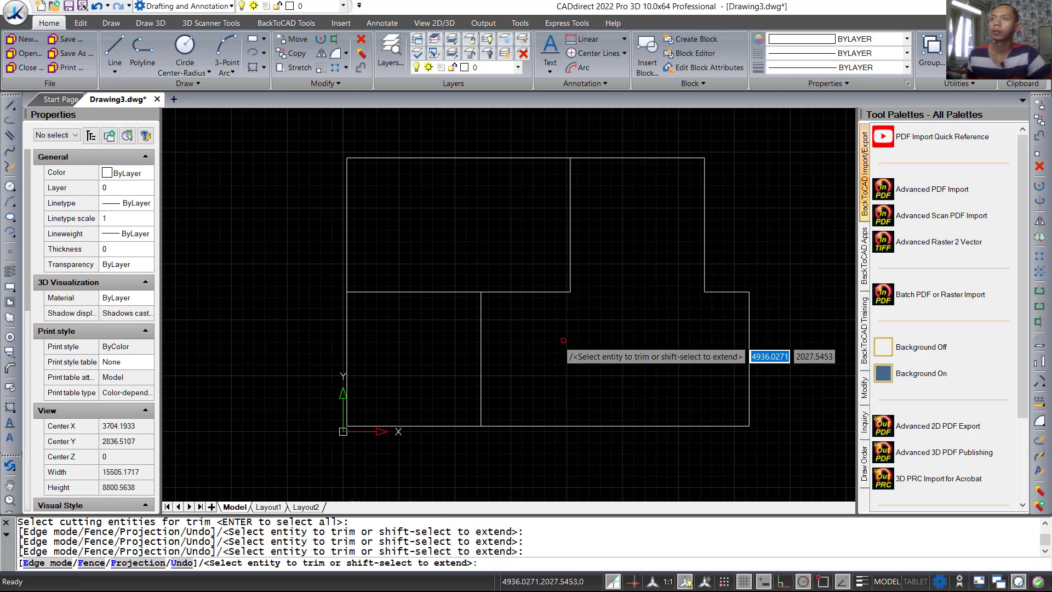
{"action": "key", "text": "Return"}
{"action": "middle_click_drag", "start_coordinate": [606, 353], "coordinate": [593, 330]}
- Join two picked lines into a polyline with J
{"action": "type", "text": "J"}
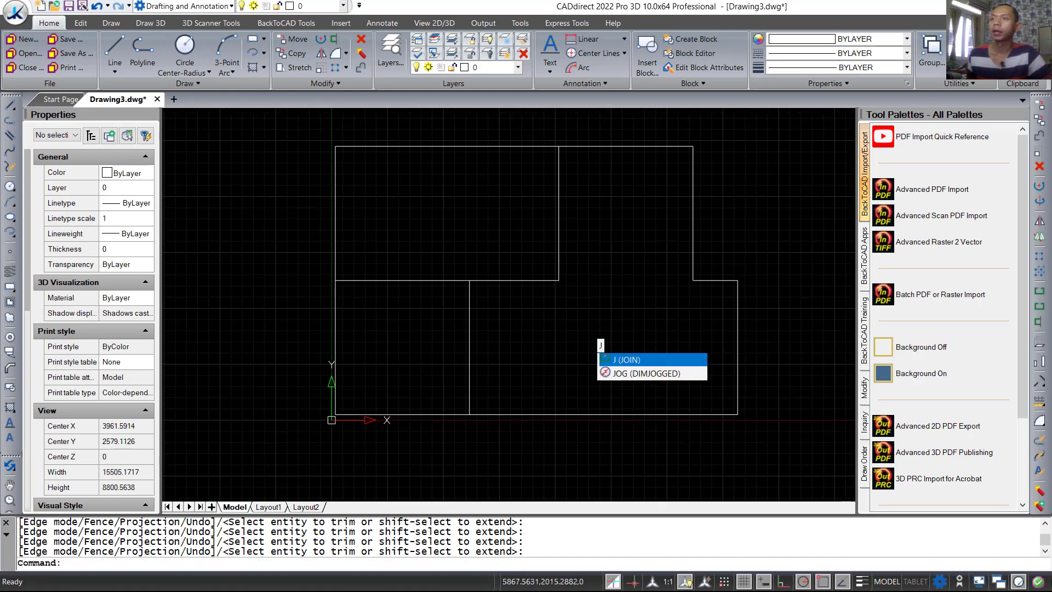
{"action": "key", "text": "Return"}
{"action": "left_click", "coordinate": [592, 248]}
{"action": "left_click", "coordinate": [529, 318]}
{"action": "key", "text": "Return"}
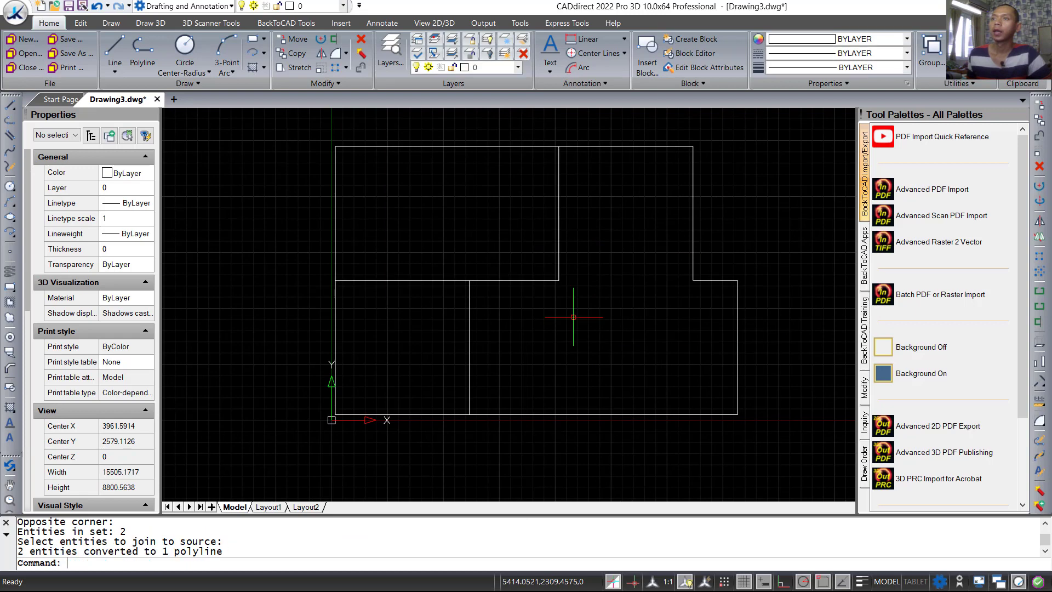
- Join all six outer boundary lines into one closed polyline and verify it
{"action": "key", "text": "Return"}
{"action": "left_click", "coordinate": [787, 129]}
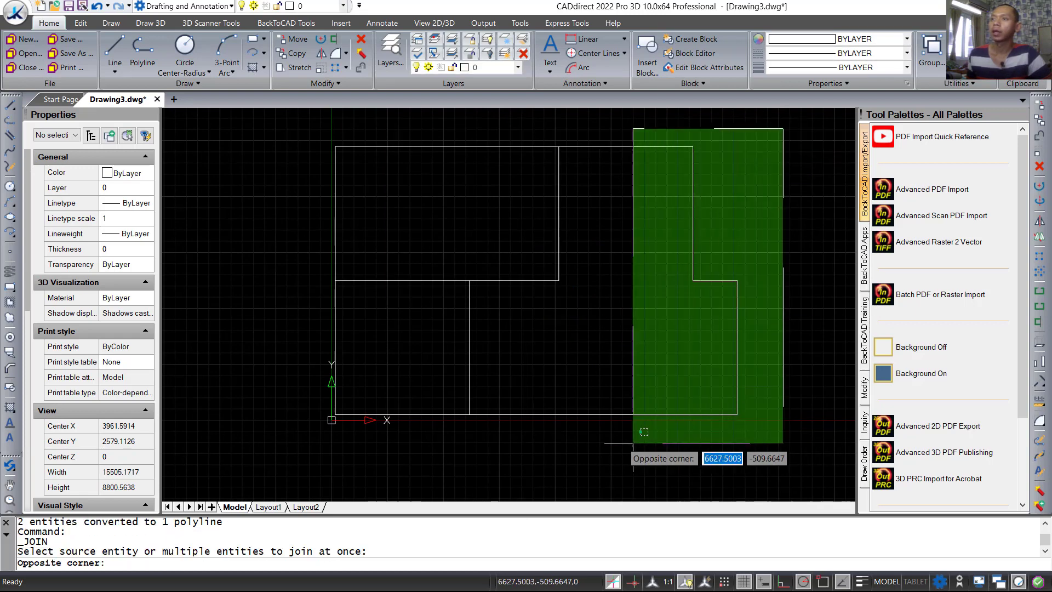
{"action": "left_click", "coordinate": [581, 471]}
{"action": "left_click", "coordinate": [388, 195]}
{"action": "left_click", "coordinate": [287, 256]}
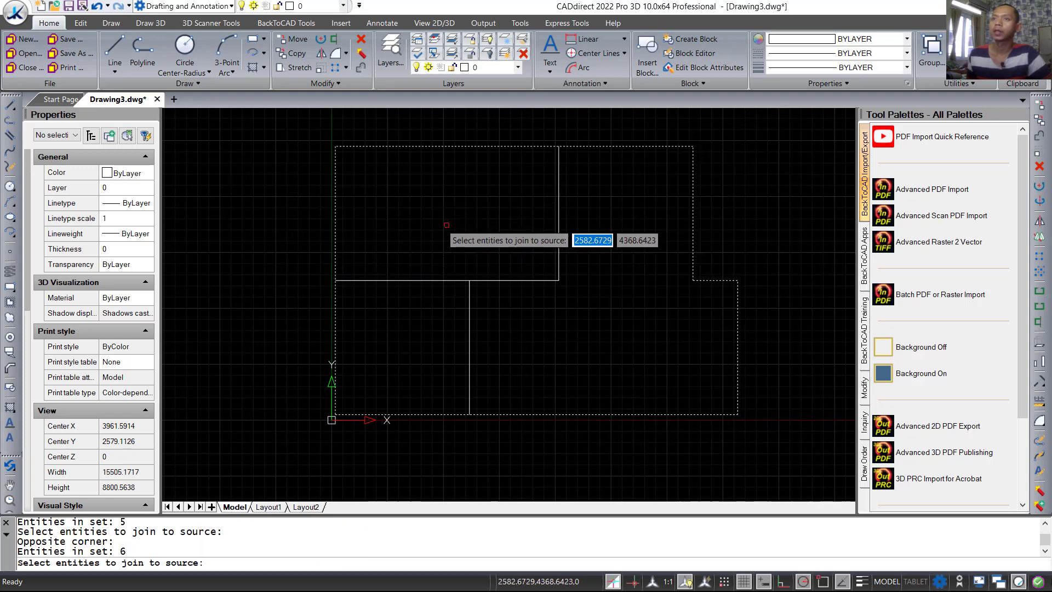
{"action": "key", "text": "Return"}
{"action": "left_click", "coordinate": [543, 147]}
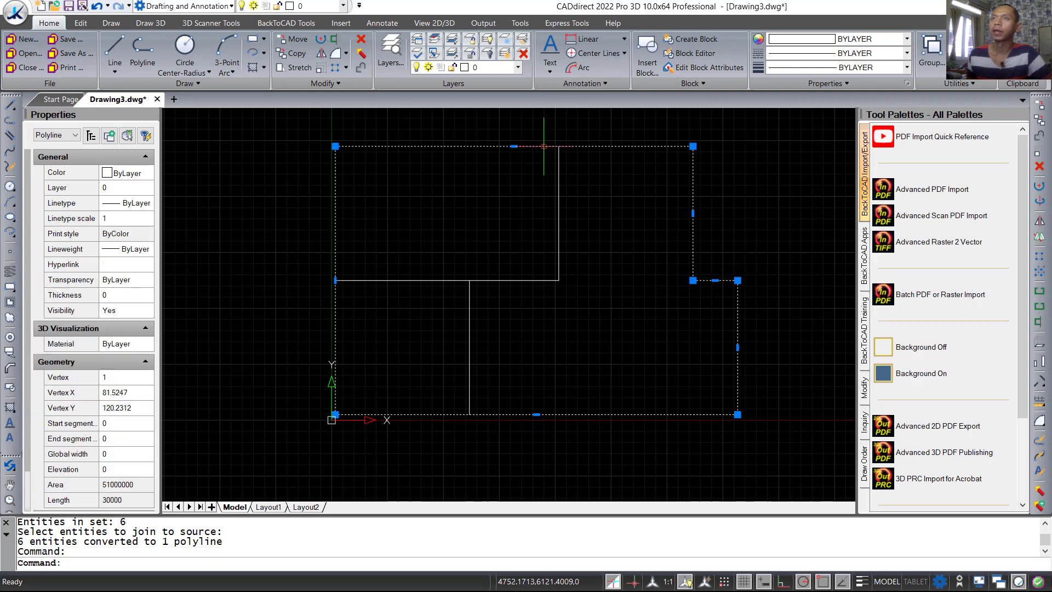
{"action": "key", "text": "Escape"}
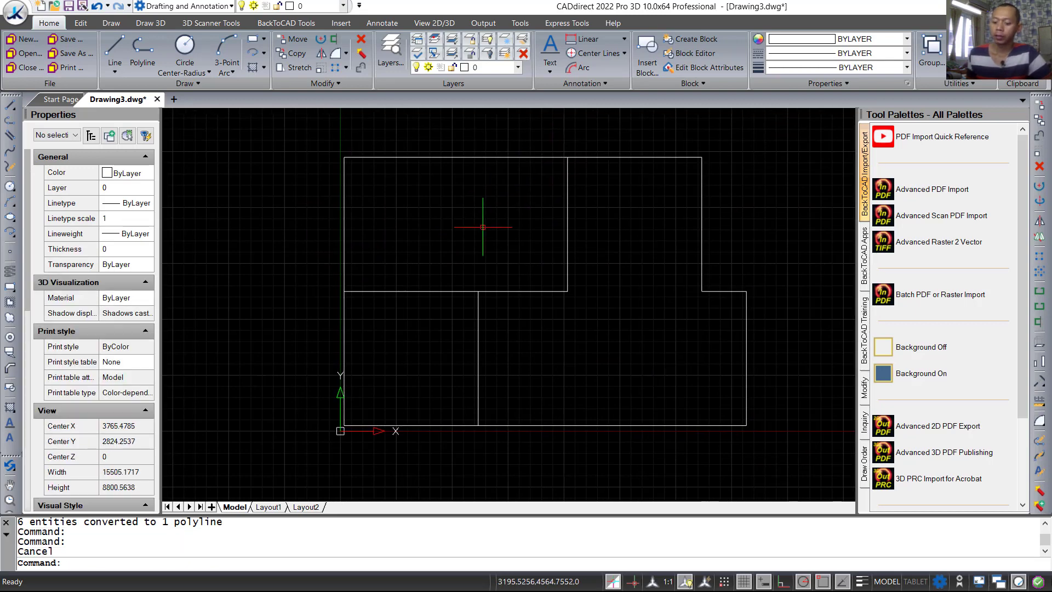
- Offset the outer polyline 150 inward to form the inner wall line
{"action": "type", "text": "OFFSET"}
{"action": "key", "text": "Return"}
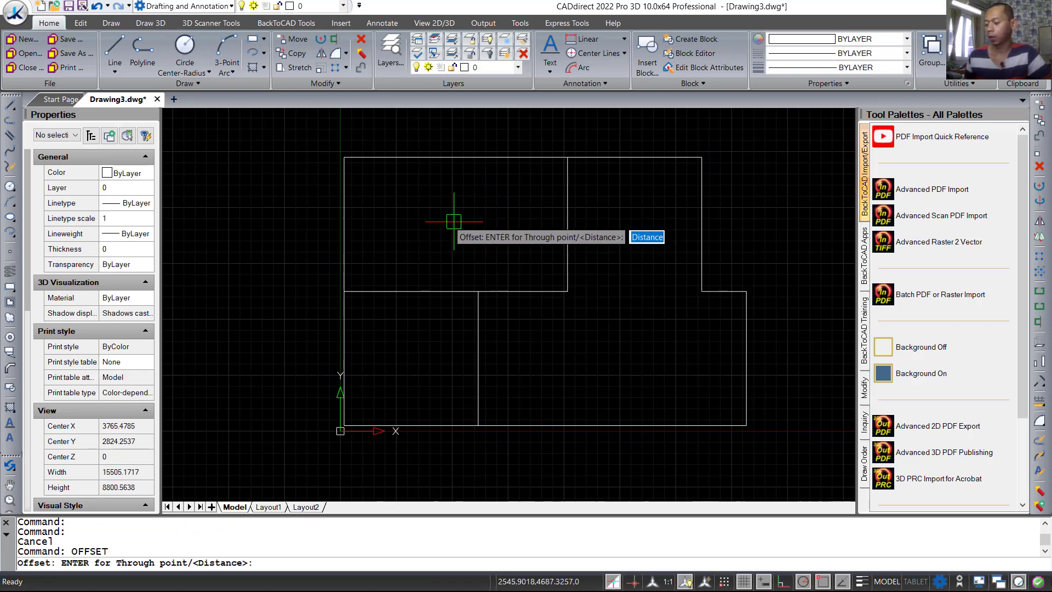
{"action": "type", "text": "150"}
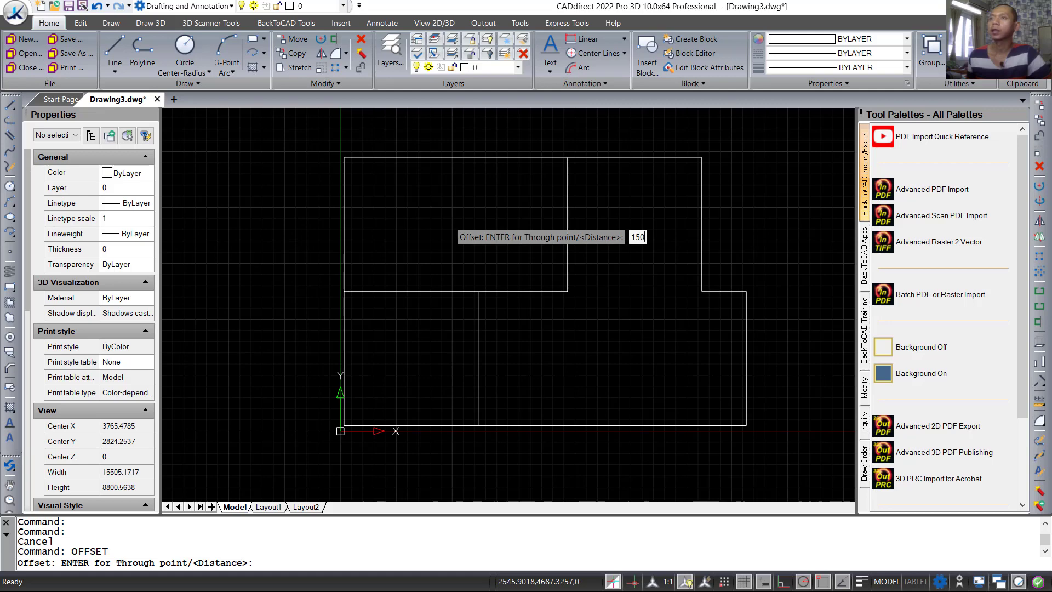
{"action": "key", "text": "Return"}
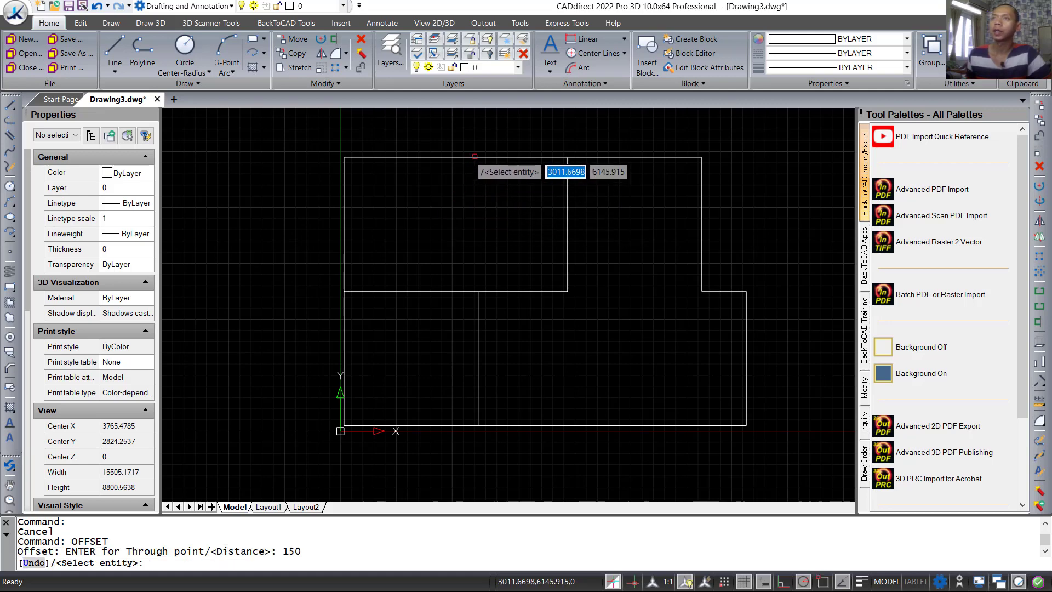
{"action": "left_click", "coordinate": [475, 158]}
{"action": "left_click", "coordinate": [465, 221]}
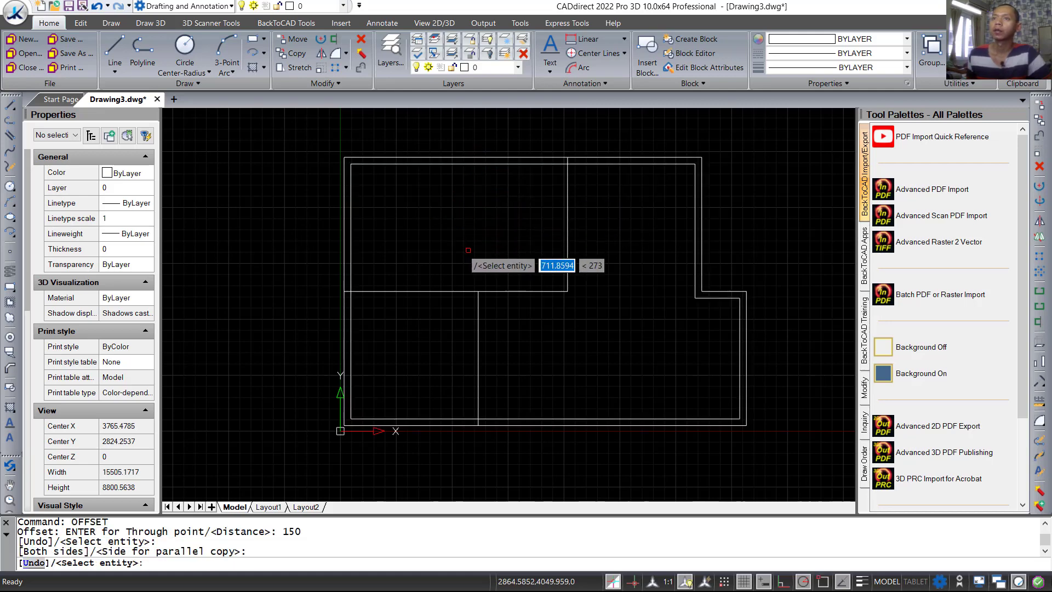
- Offset the lower partition and upper room rectangle 75 to each side
{"action": "key", "text": "Return"}
{"action": "key", "text": "Return"}
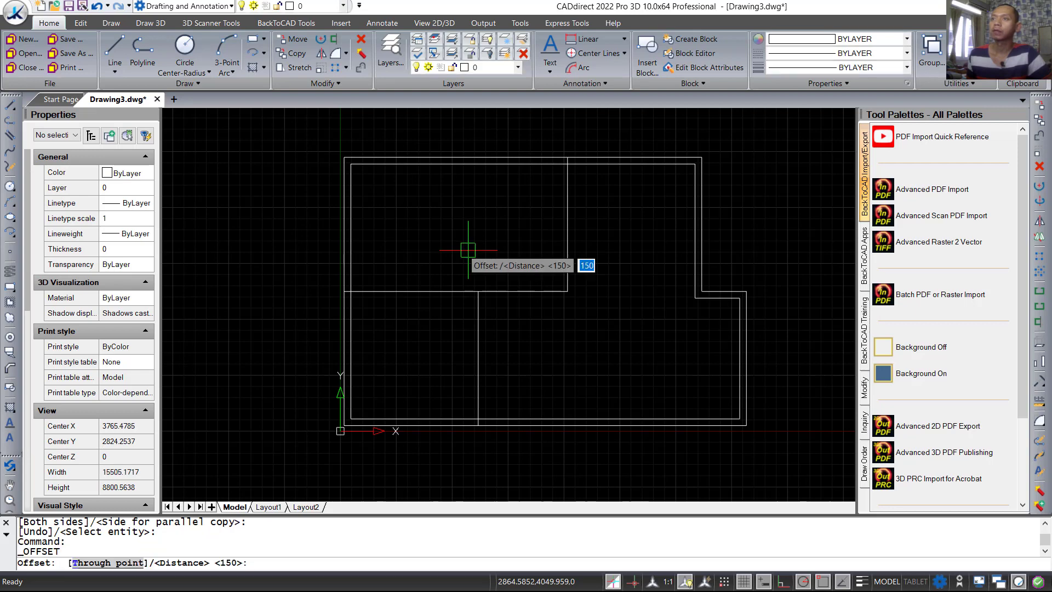
{"action": "type", "text": "7"}
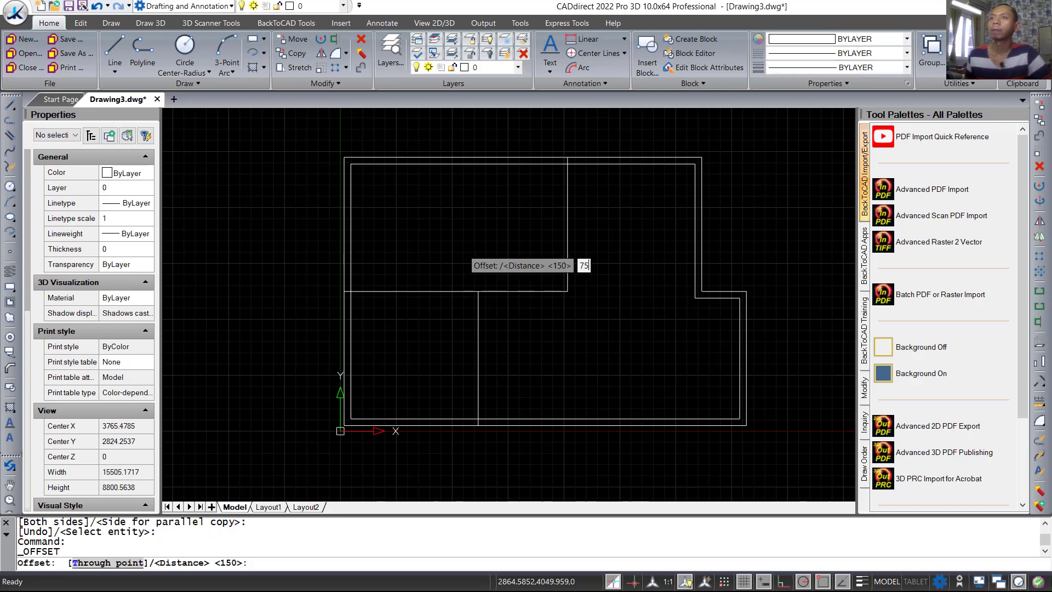
{"action": "type", "text": "5"}
{"action": "key", "text": "Return"}
{"action": "scroll", "coordinate": [469, 348], "scroll_direction": "up", "scroll_amount": 2}
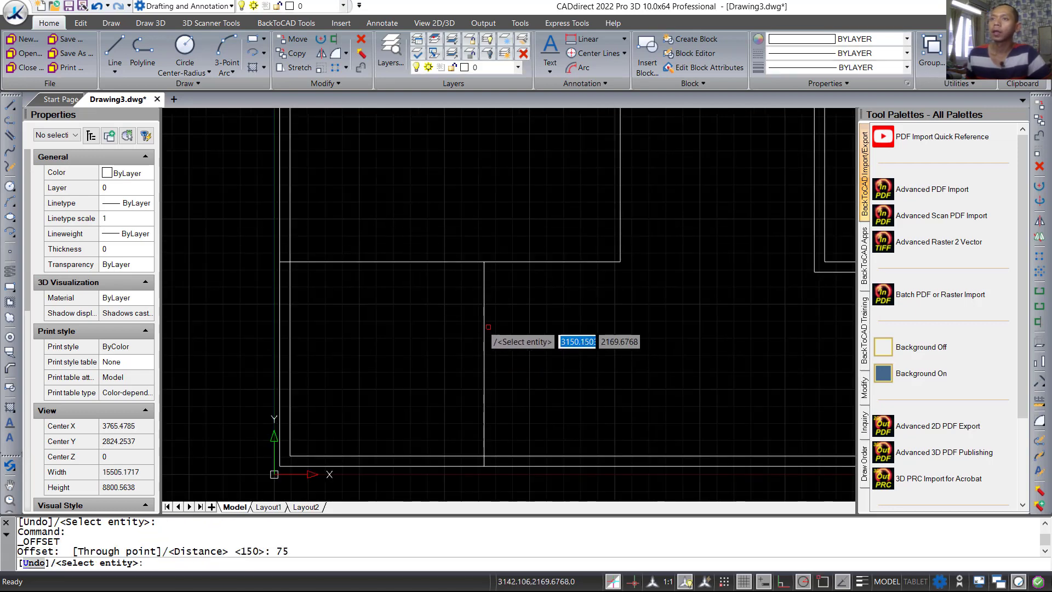
{"action": "left_click", "coordinate": [483, 324]}
{"action": "left_click", "coordinate": [545, 332]}
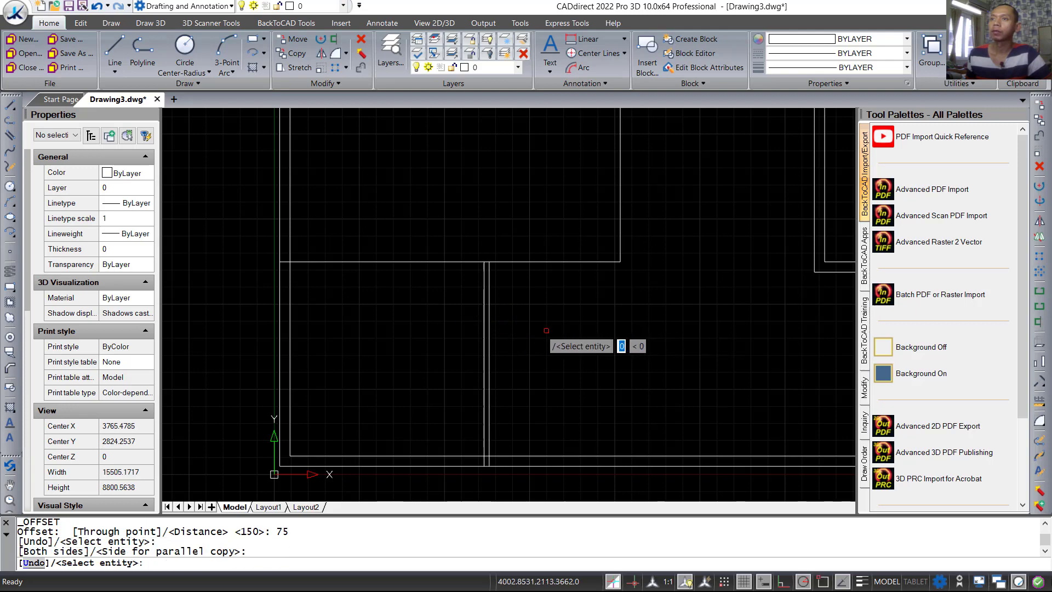
{"action": "left_click", "coordinate": [484, 335]}
{"action": "left_click", "coordinate": [450, 335]}
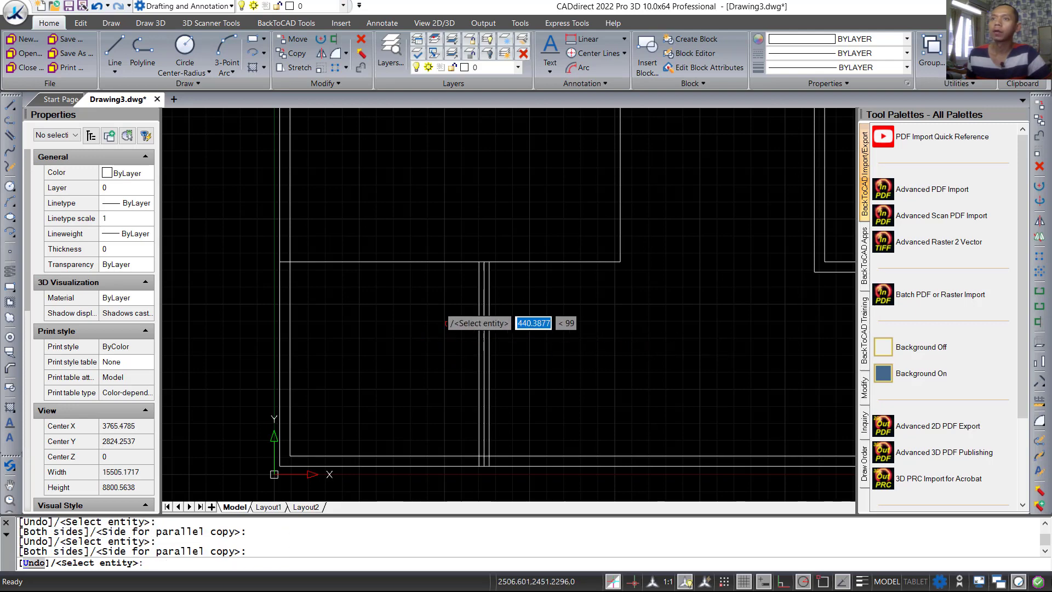
{"action": "left_click", "coordinate": [448, 262]}
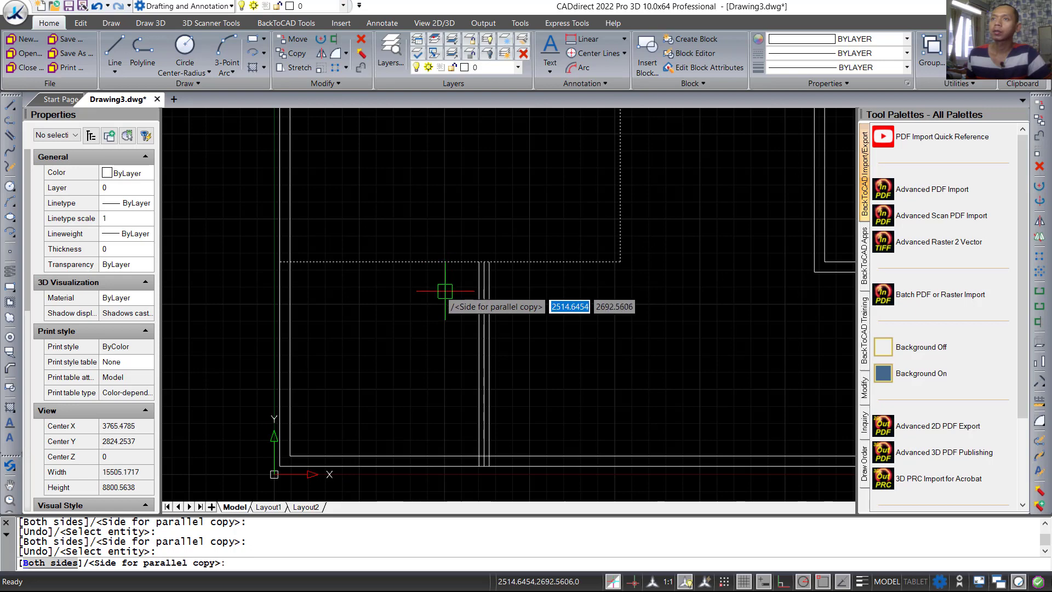
{"action": "left_click", "coordinate": [447, 287]}
{"action": "left_click", "coordinate": [453, 262]}
{"action": "left_click", "coordinate": [461, 222]}
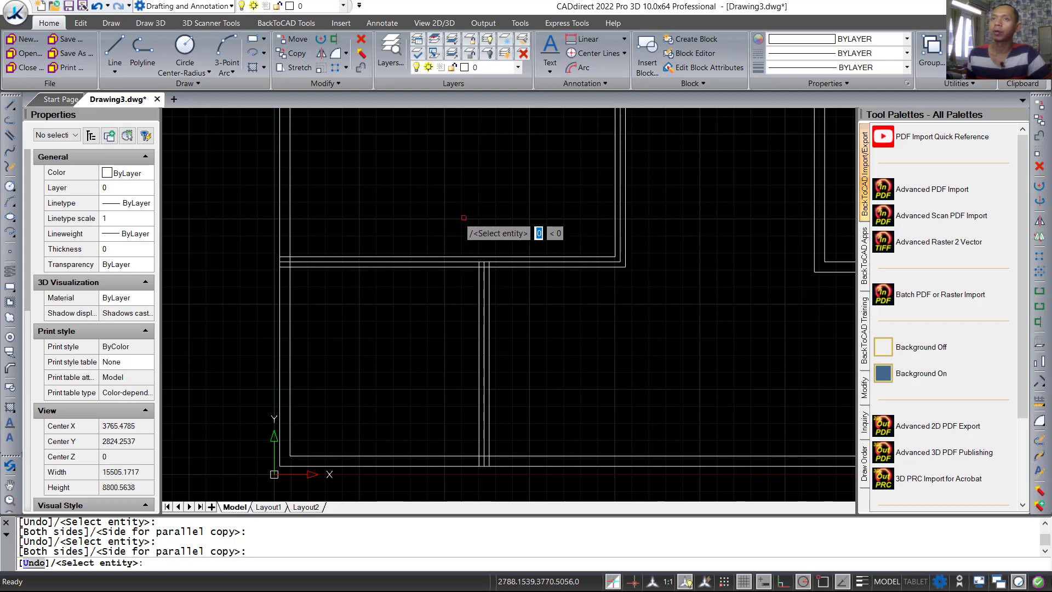
{"action": "key", "text": "Escape"}
- Select the original middle horizontal and vertical centre lines
{"action": "scroll", "coordinate": [488, 268], "scroll_direction": "up", "scroll_amount": 6}
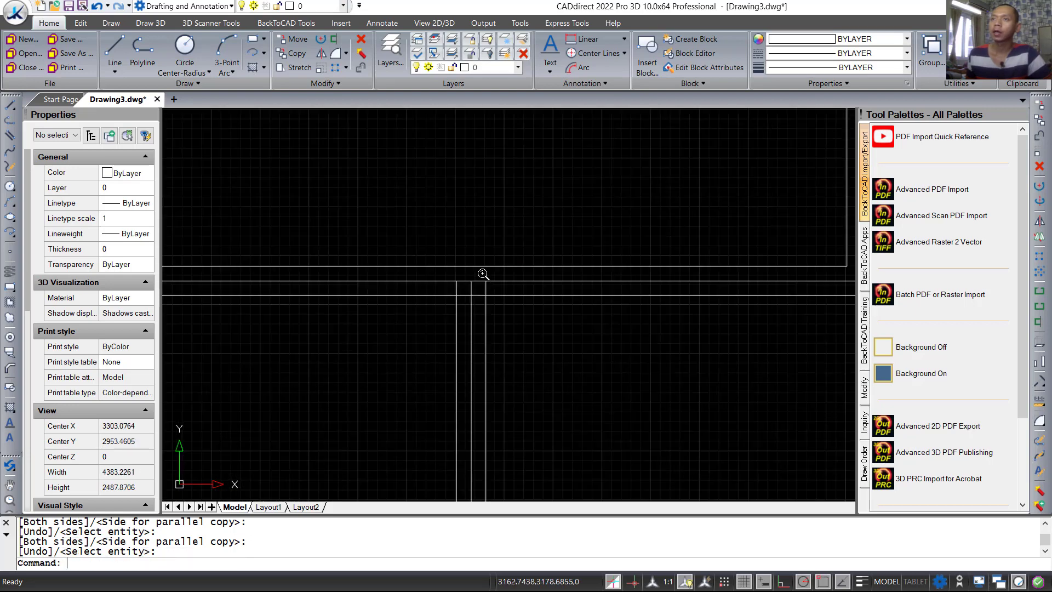
{"action": "left_click", "coordinate": [478, 277]}
{"action": "left_click", "coordinate": [467, 288]}
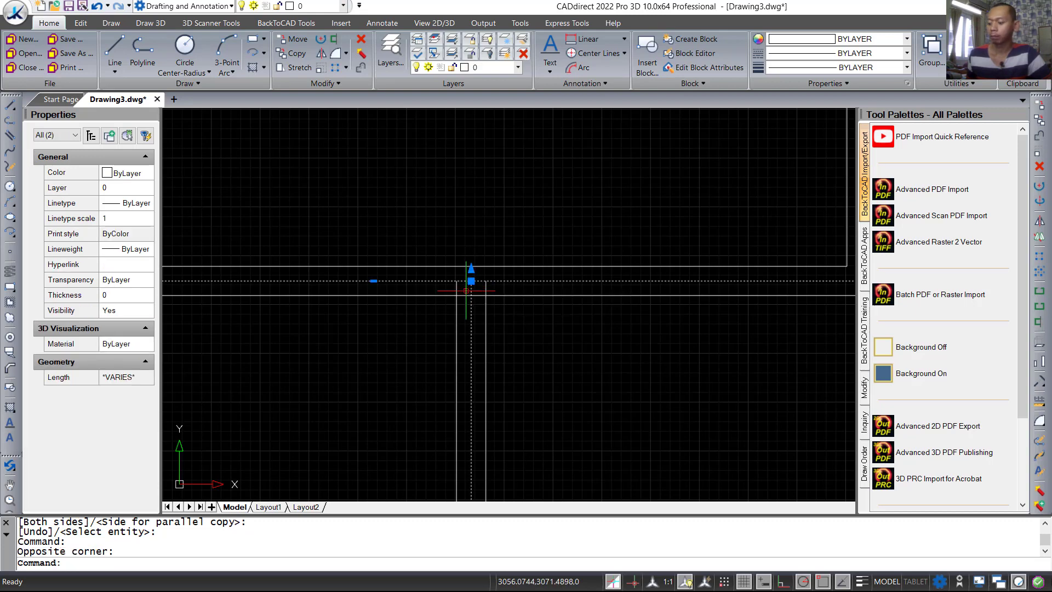
- Delete the two original centre lines
{"action": "key", "text": "Delete"}
{"action": "scroll", "coordinate": [473, 301], "scroll_direction": "down", "scroll_amount": 2}
{"action": "scroll", "coordinate": [528, 281], "scroll_direction": "down", "scroll_amount": 2}
- Trim the stubs and vertical segment at the top-left wall corner
{"action": "type", "text": "TR"}
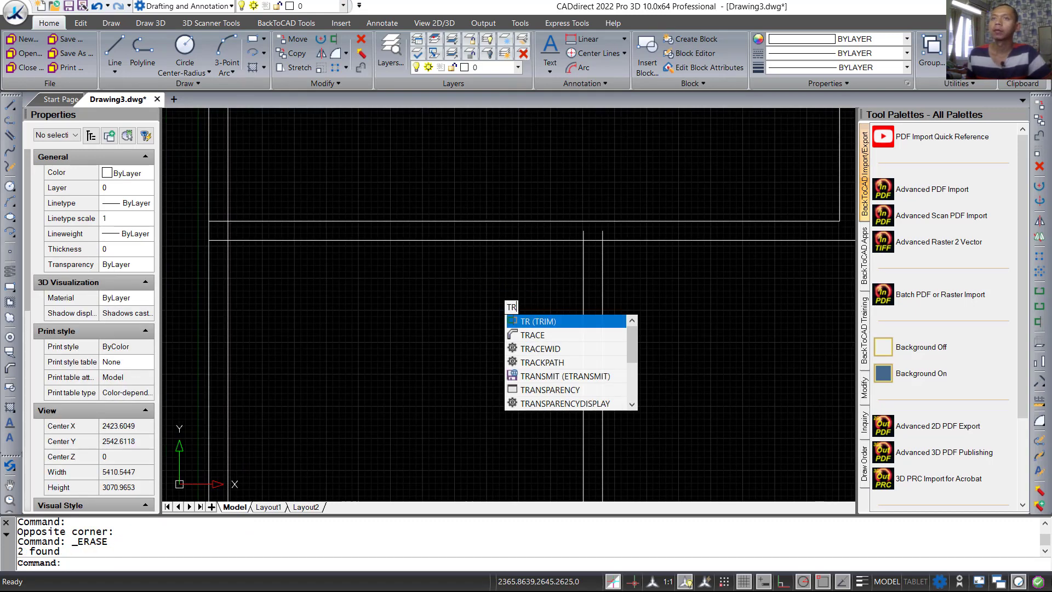
{"action": "key", "text": "Return"}
{"action": "scroll", "coordinate": [226, 218], "scroll_direction": "up", "scroll_amount": 1}
{"action": "left_click", "coordinate": [222, 205]}
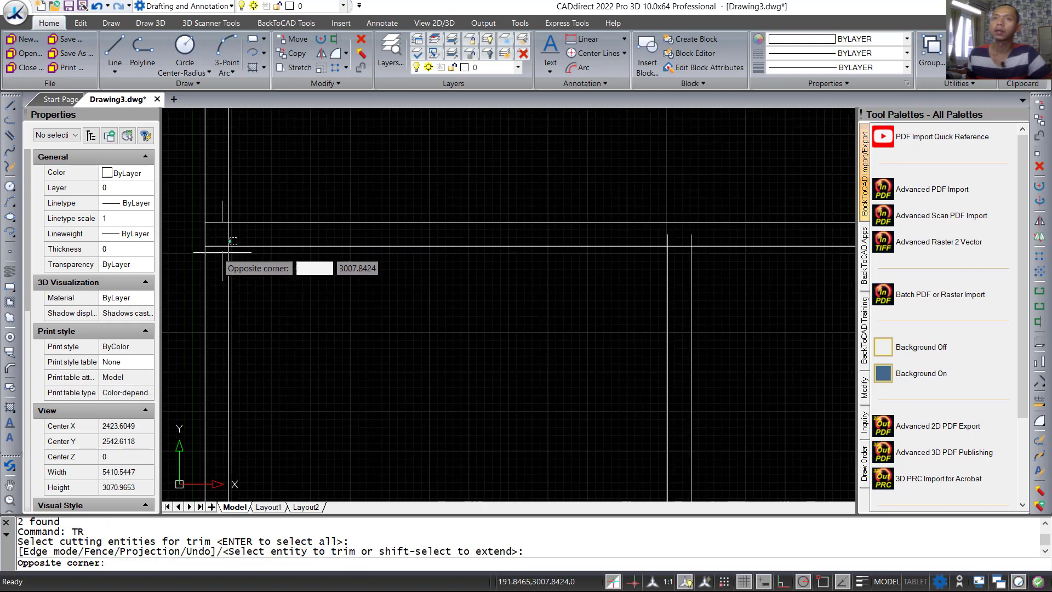
{"action": "left_click", "coordinate": [225, 256]}
{"action": "left_click", "coordinate": [245, 230]}
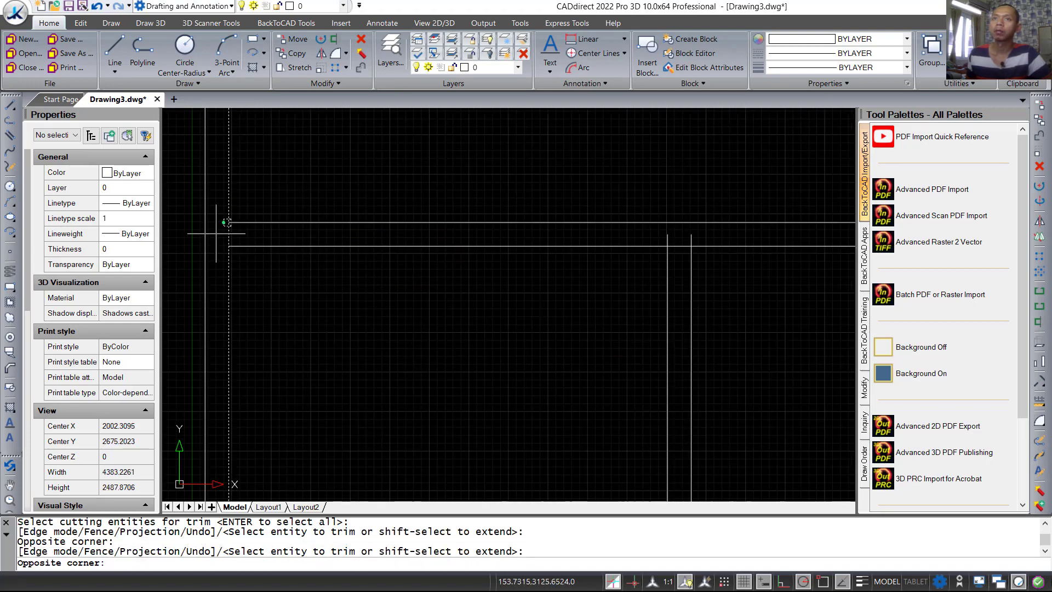
{"action": "left_click", "coordinate": [218, 237]}
{"action": "scroll", "coordinate": [570, 285], "scroll_direction": "up", "scroll_amount": 1}
- Trim the crossing segments at the next wall junction
{"action": "middle_click_drag", "start_coordinate": [666, 236], "coordinate": [585, 242]}
{"action": "left_click", "coordinate": [584, 243]}
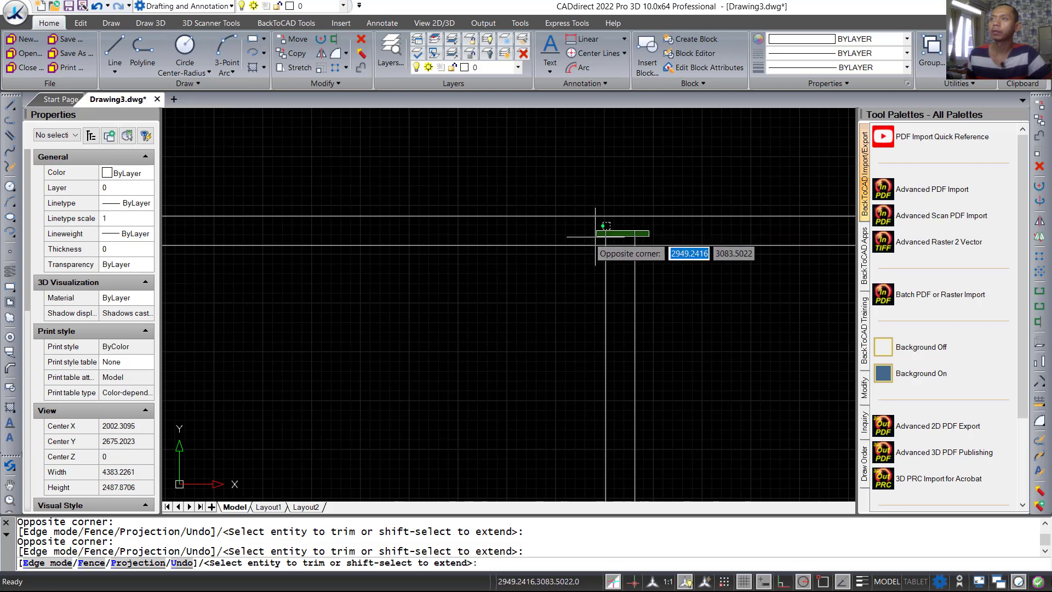
{"action": "left_click", "coordinate": [585, 222]}
{"action": "left_click", "coordinate": [633, 226]}
{"action": "left_click", "coordinate": [616, 250]}
{"action": "scroll", "coordinate": [652, 283], "scroll_direction": "down", "scroll_amount": 1}
{"action": "mouse_move", "coordinate": [652, 283]}
{"action": "middle_mouse_down"}
{"action": "mouse_move", "coordinate": [634, 229]}
{"action": "mouse_move", "coordinate": [619, 249]}
{"action": "middle_mouse_up"}
{"action": "scroll", "coordinate": [586, 408], "scroll_direction": "up", "scroll_amount": 2}
- Trim the crossing lines at a lower wall junction
{"action": "left_click", "coordinate": [585, 404]}
{"action": "left_click", "coordinate": [525, 399]}
{"action": "left_click", "coordinate": [554, 378]}
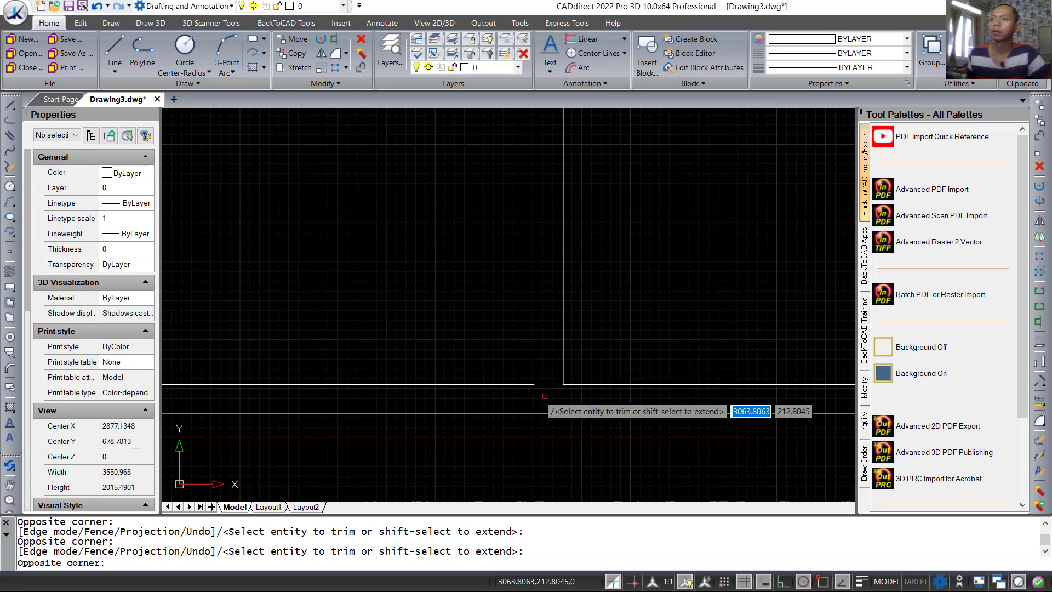
{"action": "left_click", "coordinate": [596, 346]}
{"action": "scroll", "coordinate": [599, 344], "scroll_direction": "down", "scroll_amount": 2}
{"action": "scroll", "coordinate": [599, 344], "scroll_direction": "down", "scroll_amount": 2}
{"action": "scroll", "coordinate": [604, 186], "scroll_direction": "up", "scroll_amount": 4}
{"action": "scroll", "coordinate": [605, 185], "scroll_direction": "up", "scroll_amount": 2}
- Trim the remaining stubs and horizontal segment, then end trimming
{"action": "left_click", "coordinate": [570, 169]}
{"action": "left_click", "coordinate": [592, 186]}
{"action": "left_click", "coordinate": [616, 238]}
{"action": "scroll", "coordinate": [617, 238], "scroll_direction": "down", "scroll_amount": 5}
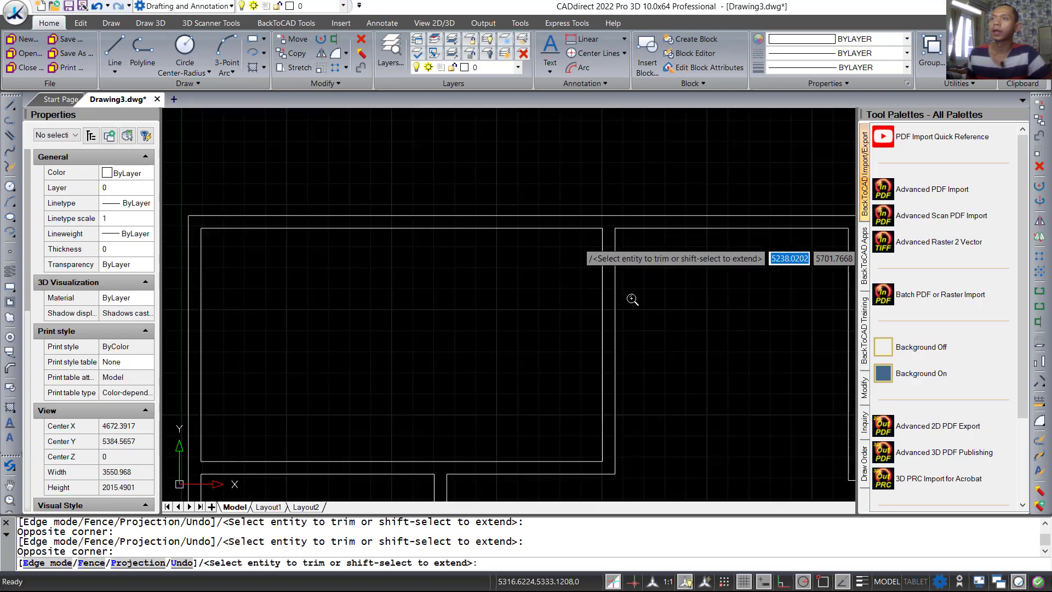
{"action": "middle_click_drag", "start_coordinate": [632, 252], "coordinate": [618, 266]}
{"action": "scroll", "coordinate": [616, 258], "scroll_direction": "up", "scroll_amount": 1}
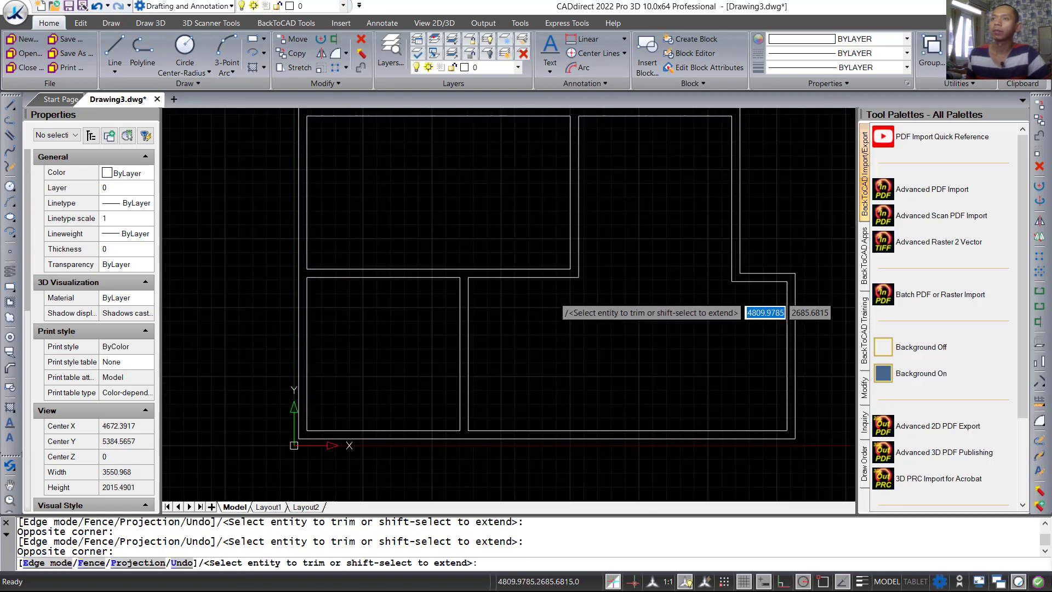
{"action": "scroll", "coordinate": [609, 257], "scroll_direction": "up", "scroll_amount": 1}
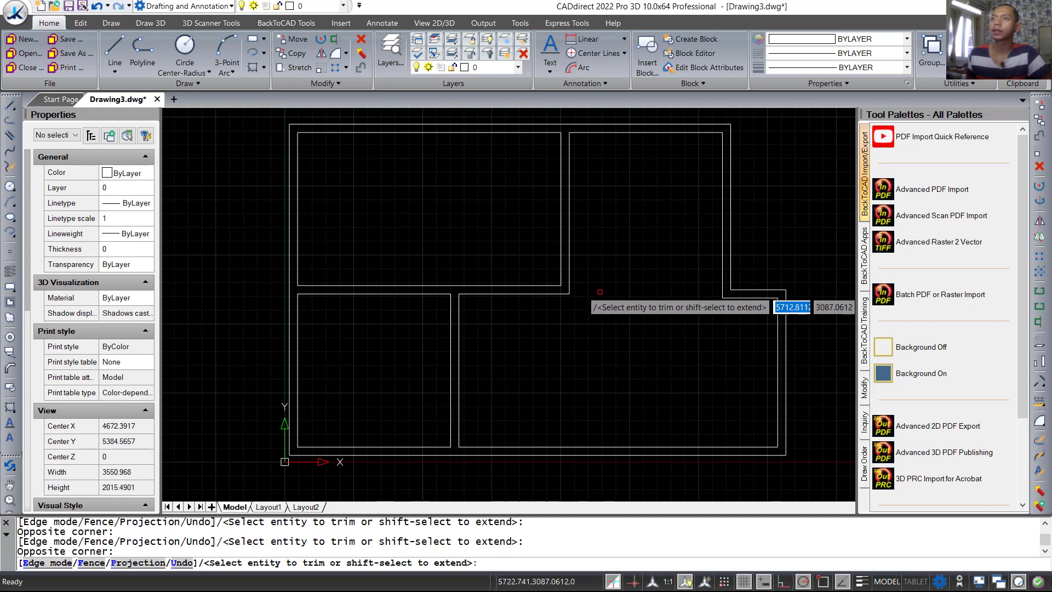
{"action": "key", "text": "Return"}
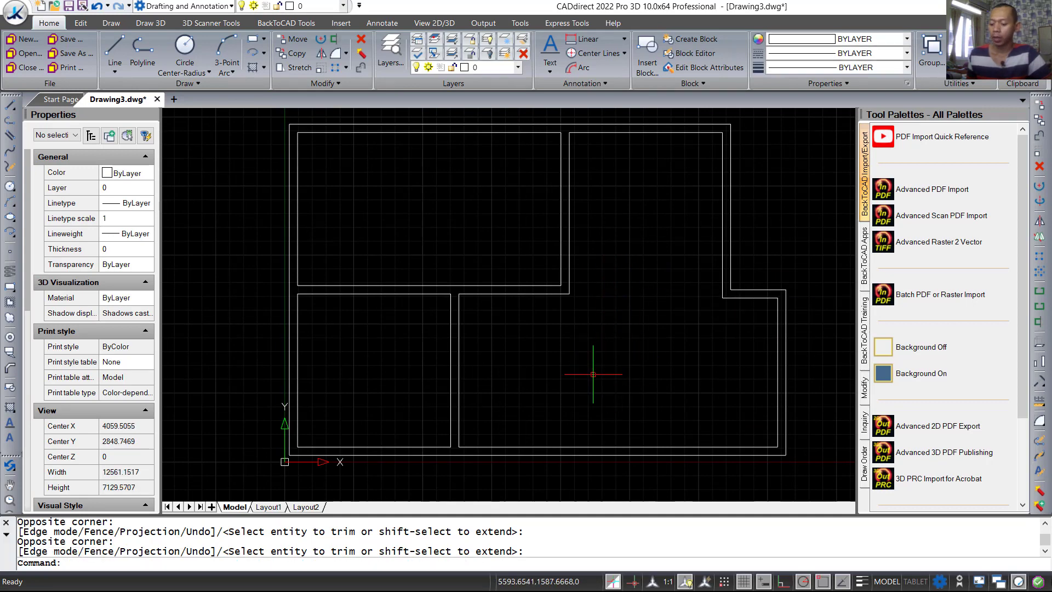
- Draw the 1000-unit vertical door leaf line at 90° in the lower-right room
{"action": "type", "text": "L"}
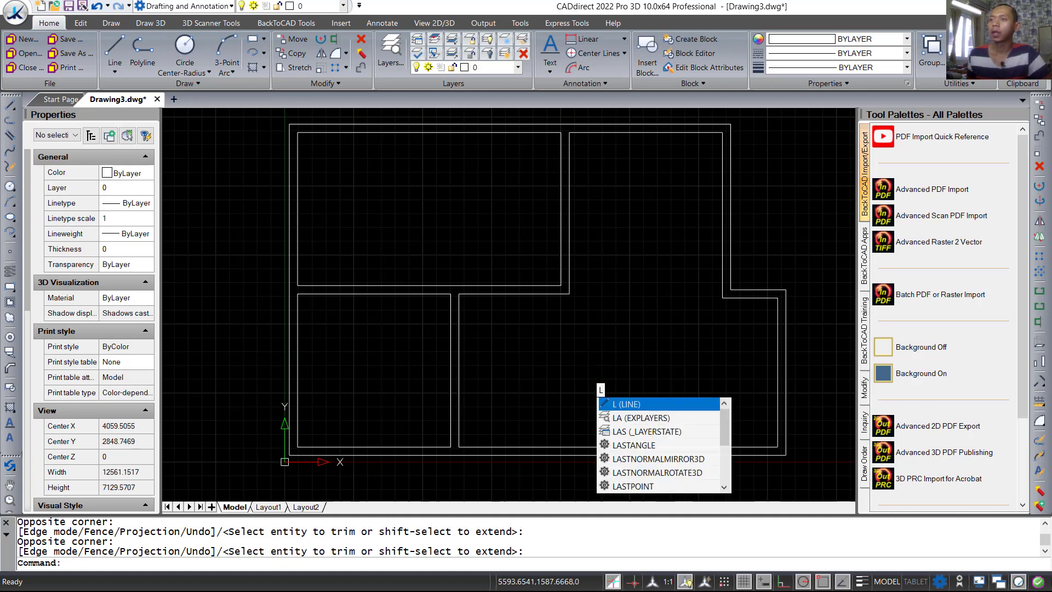
{"action": "key", "text": "Return"}
{"action": "left_click", "coordinate": [593, 402]}
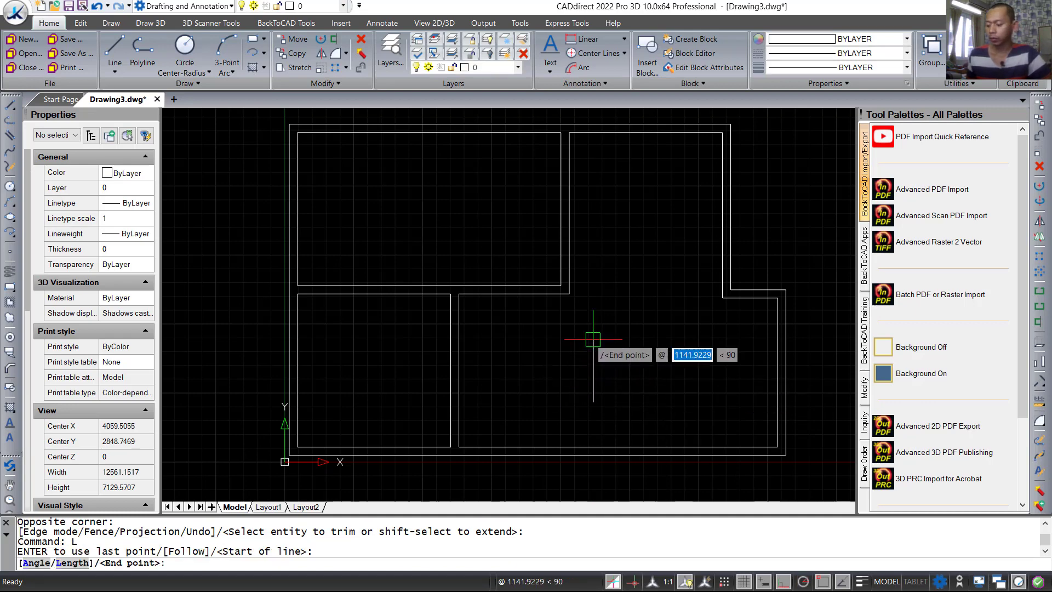
{"action": "key", "text": "Return"}
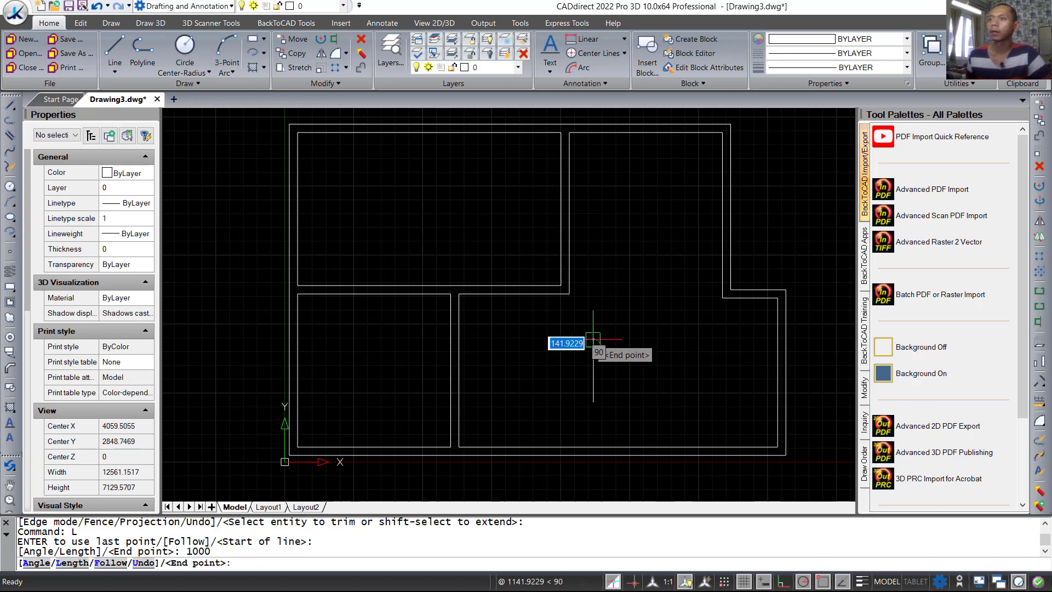
{"action": "key", "text": "Return"}
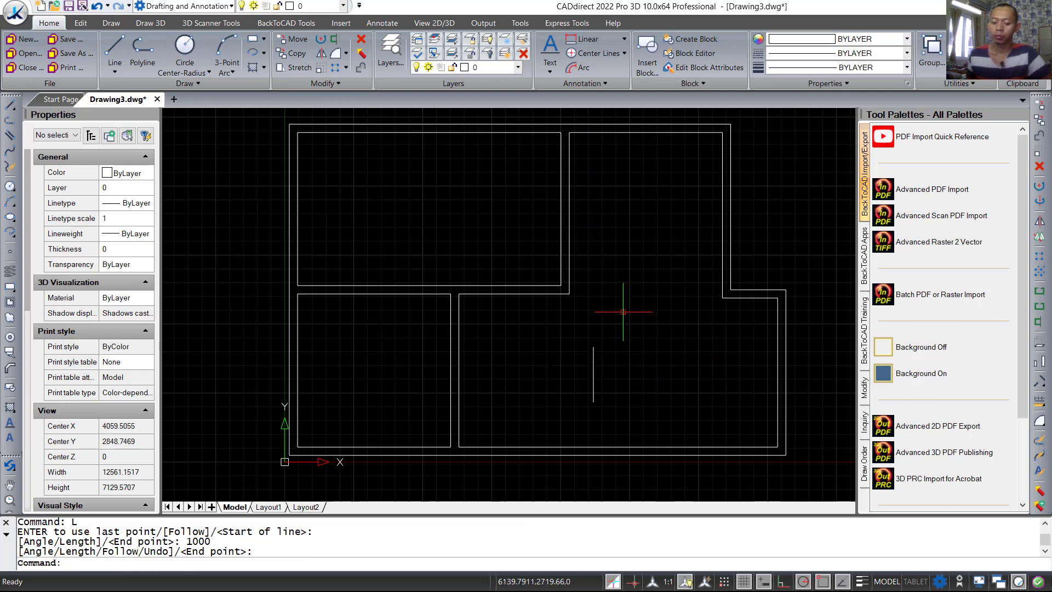
- Add a radius-1000 quarter-circle swing arc centred on the leaf's base, ending at its top
{"action": "type", "text": "ARC"}
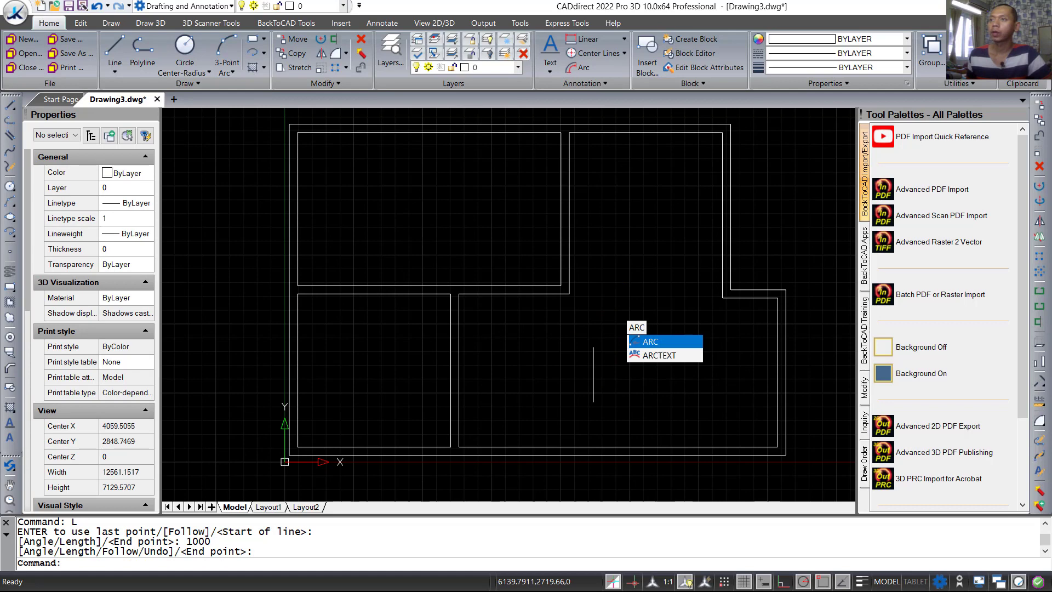
{"action": "key", "text": "Return"}
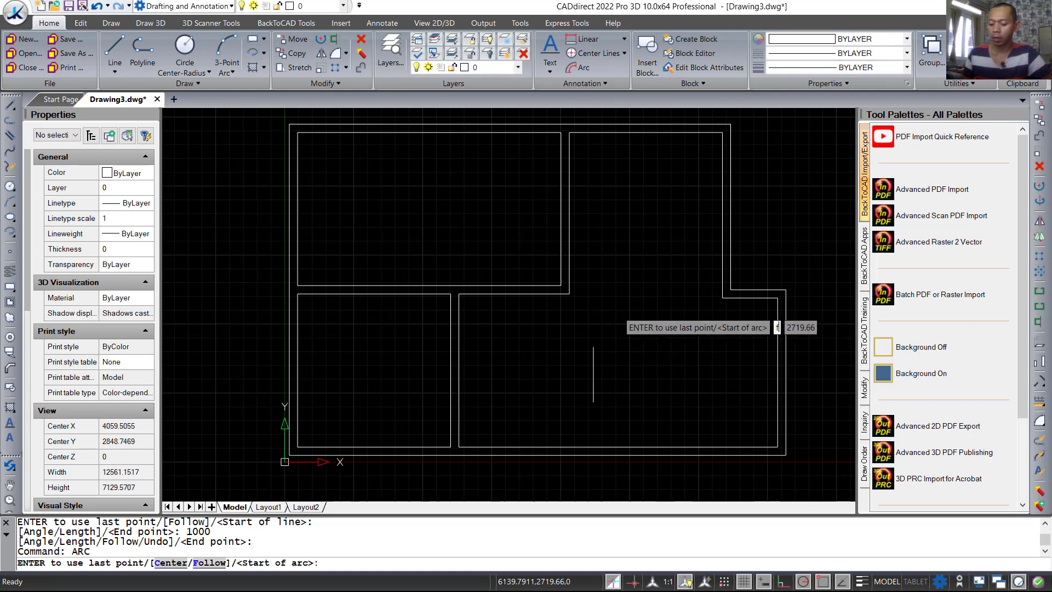
{"action": "key", "text": "Return"}
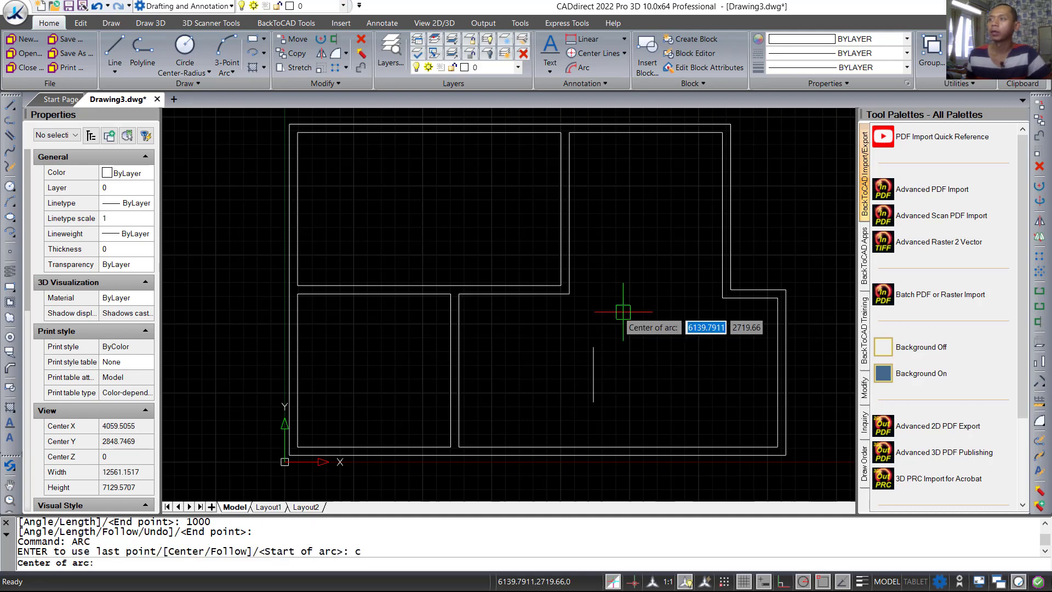
{"action": "left_click", "coordinate": [593, 403]}
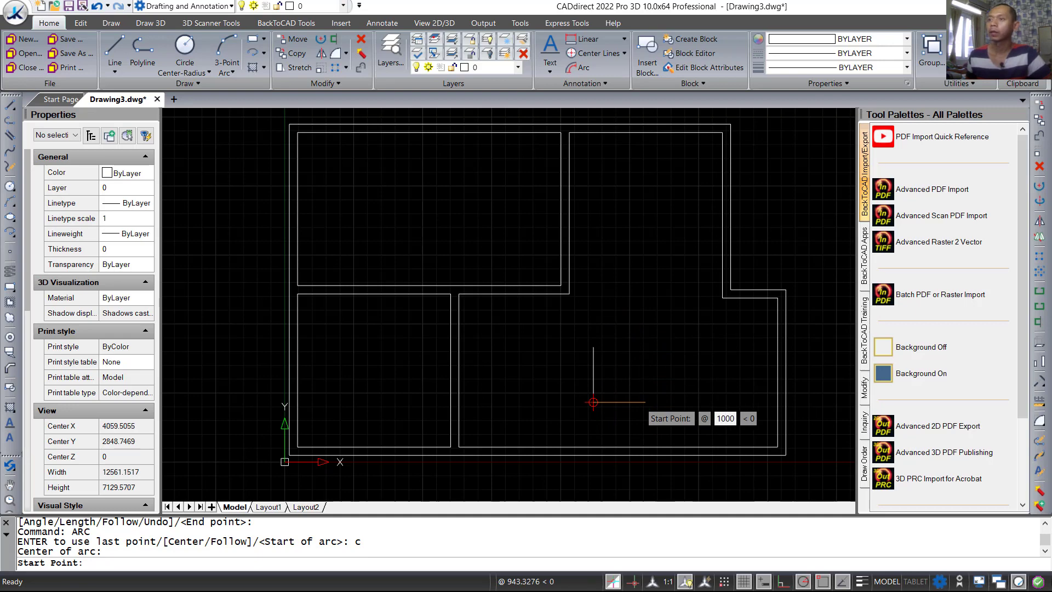
{"action": "key", "text": "Return"}
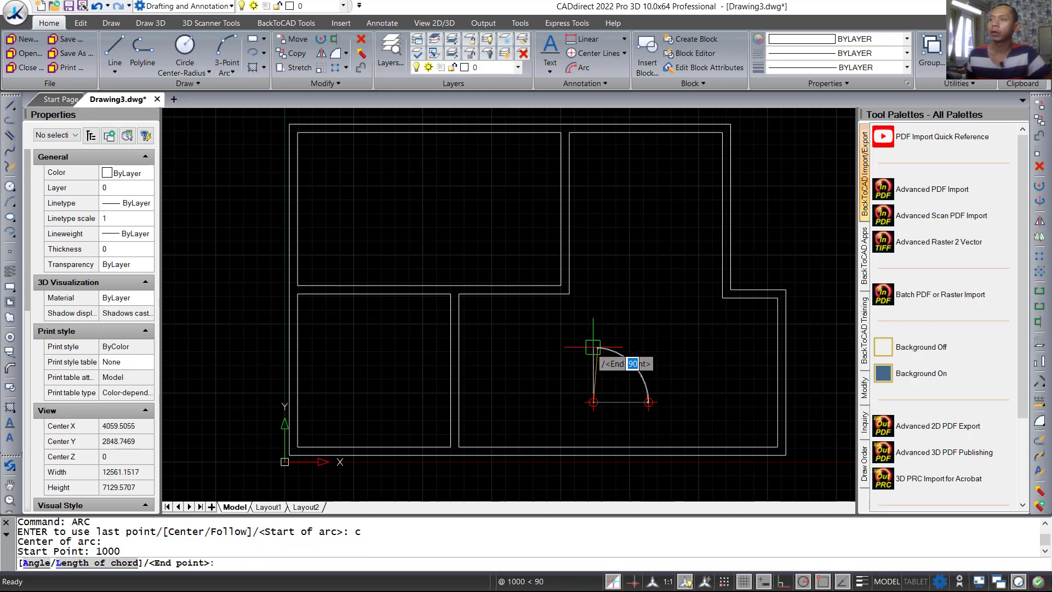
{"action": "left_click", "coordinate": [593, 347]}
{"action": "scroll", "coordinate": [602, 384], "scroll_direction": "up", "scroll_amount": 5}
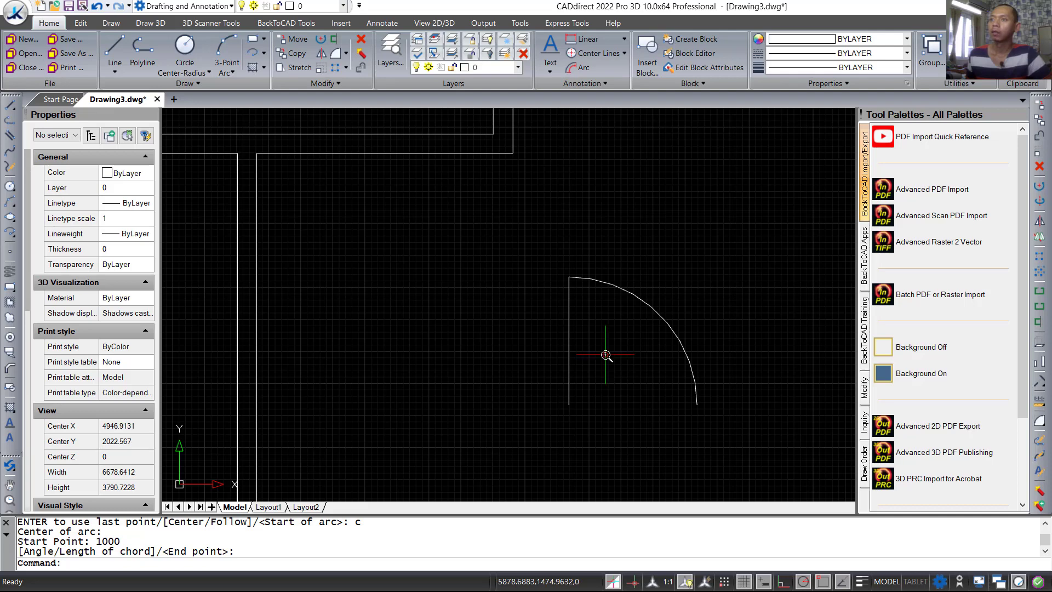
{"action": "scroll", "coordinate": [590, 368], "scroll_direction": "up", "scroll_amount": 2}
- Copy the door leaf line 30 units aside to give the leaf thickness
{"action": "type", "text": "co"}
{"action": "key", "text": "Return"}
{"action": "left_click", "coordinate": [579, 349]}
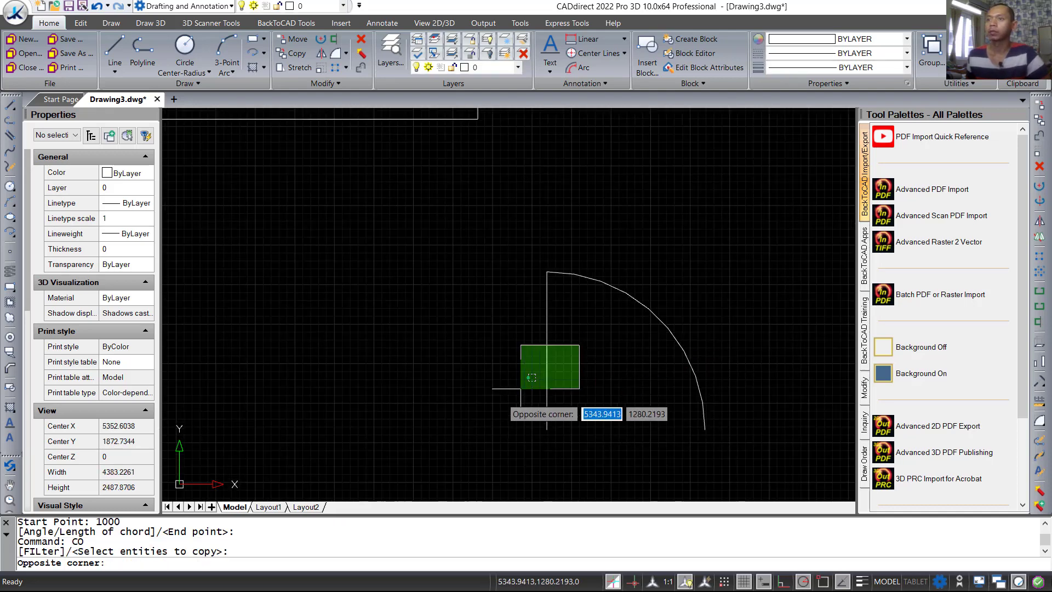
{"action": "left_click", "coordinate": [534, 388]}
{"action": "key", "text": "Return"}
{"action": "left_click", "coordinate": [572, 422]}
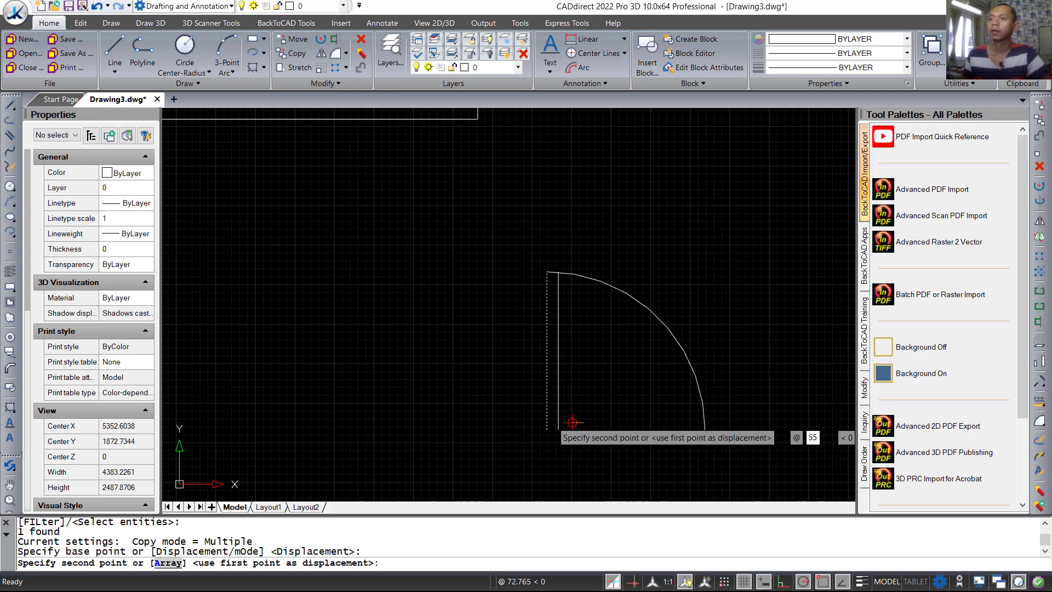
{"action": "type", "text": "30"}
{"action": "key", "text": "Return"}
{"action": "key", "text": "Escape"}
{"action": "scroll", "coordinate": [587, 442], "scroll_direction": "up", "scroll_amount": 2}
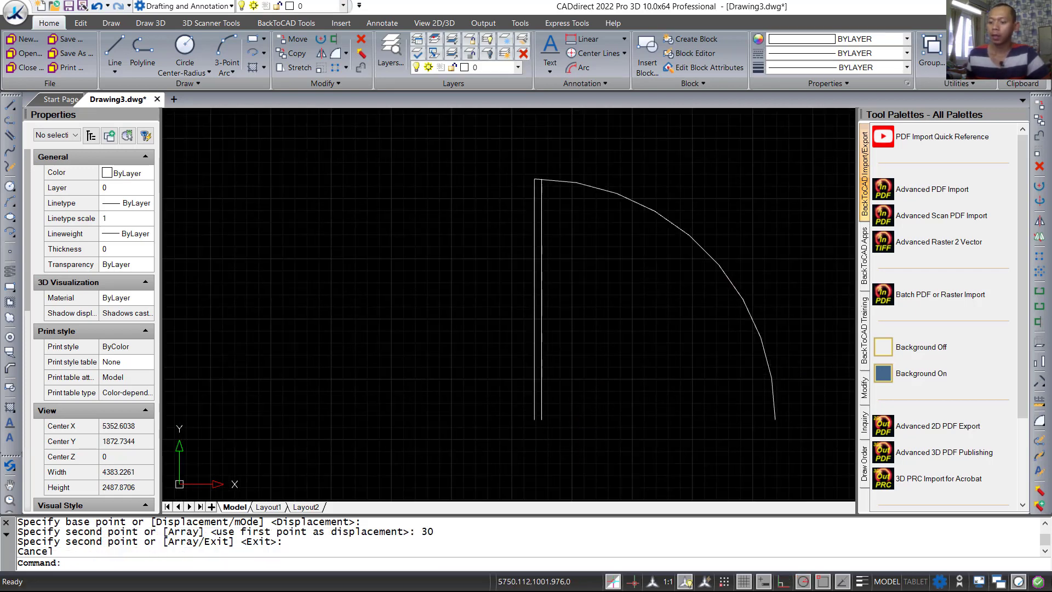
- Draw the jamb outline at the leaf's base with 50 and 150 unit segments
{"action": "type", "text": "l"}
{"action": "key", "text": "Return"}
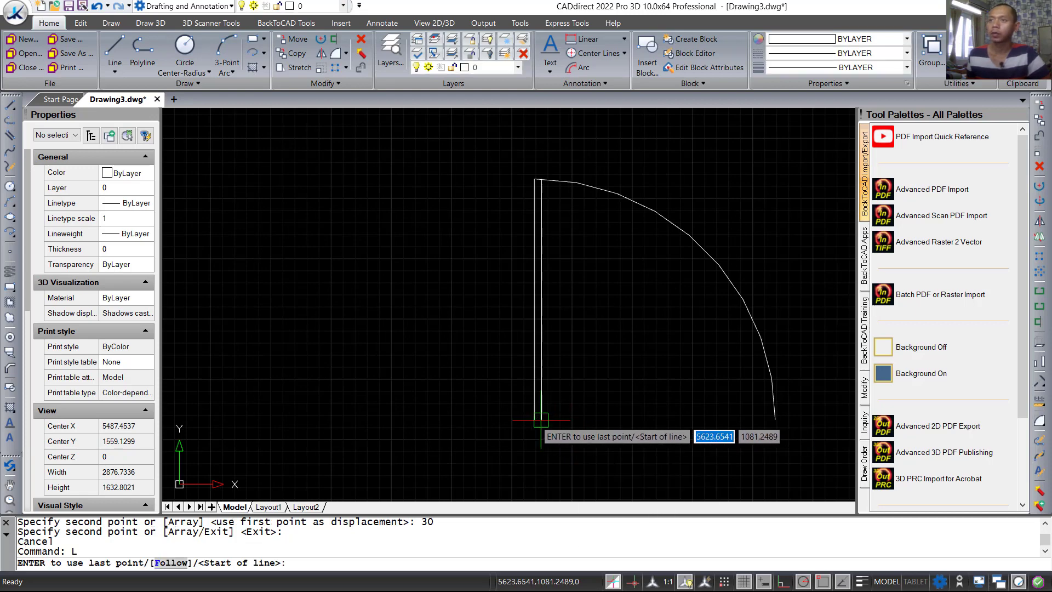
{"action": "left_click", "coordinate": [541, 420]}
{"action": "left_click", "coordinate": [536, 420]}
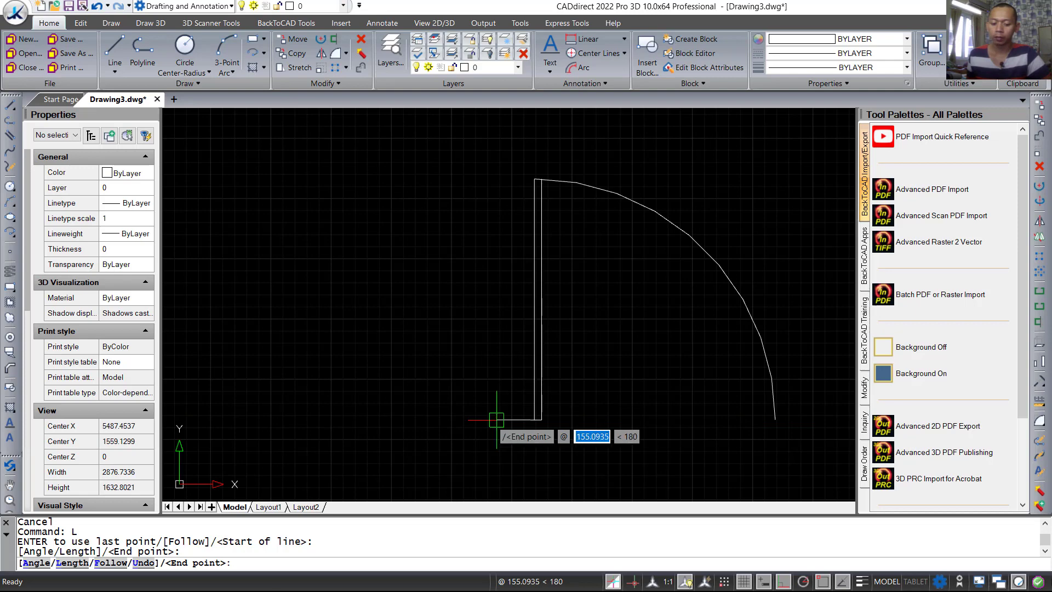
{"action": "type", "text": "50"}
{"action": "key", "text": "Return"}
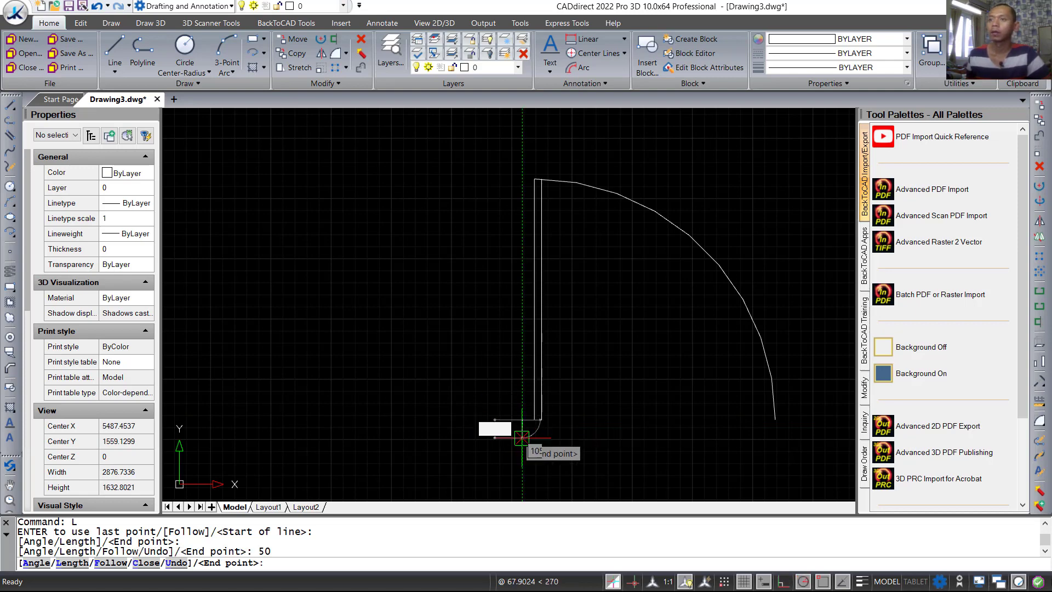
{"action": "middle_click_drag", "start_coordinate": [521, 457], "coordinate": [524, 404]}
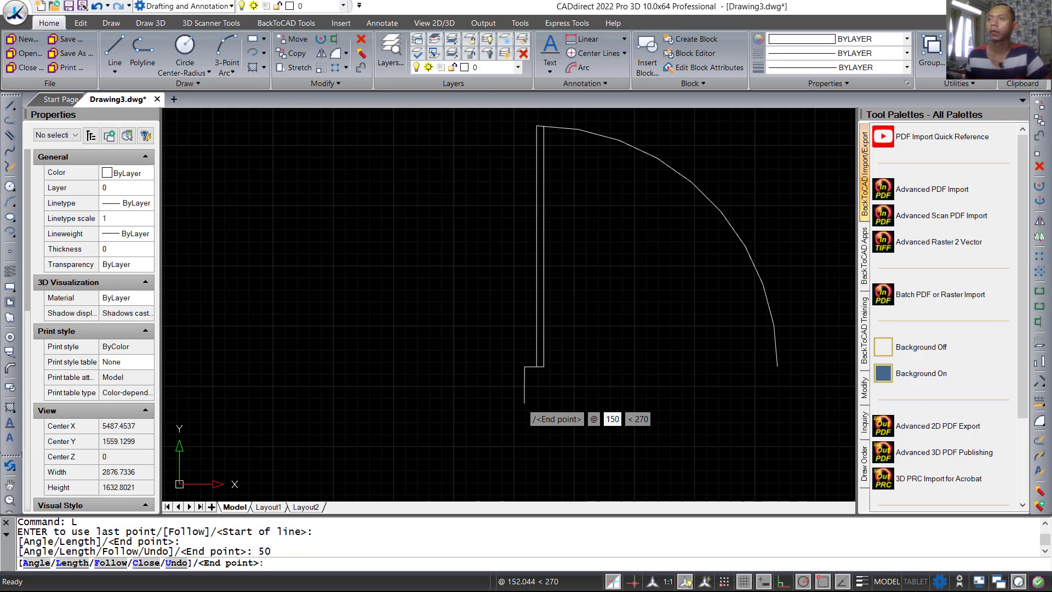
{"action": "type", "text": "150"}
{"action": "key", "text": "Return"}
{"action": "scroll", "coordinate": [516, 368], "scroll_direction": "up", "scroll_amount": 3}
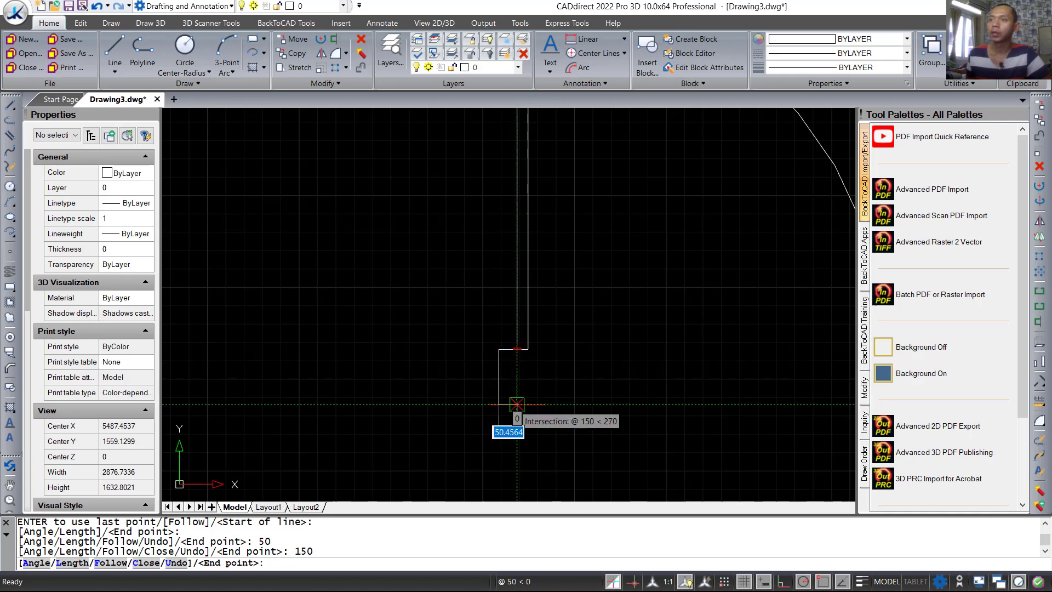
{"action": "left_click", "coordinate": [517, 405]}
{"action": "left_click", "coordinate": [516, 350]}
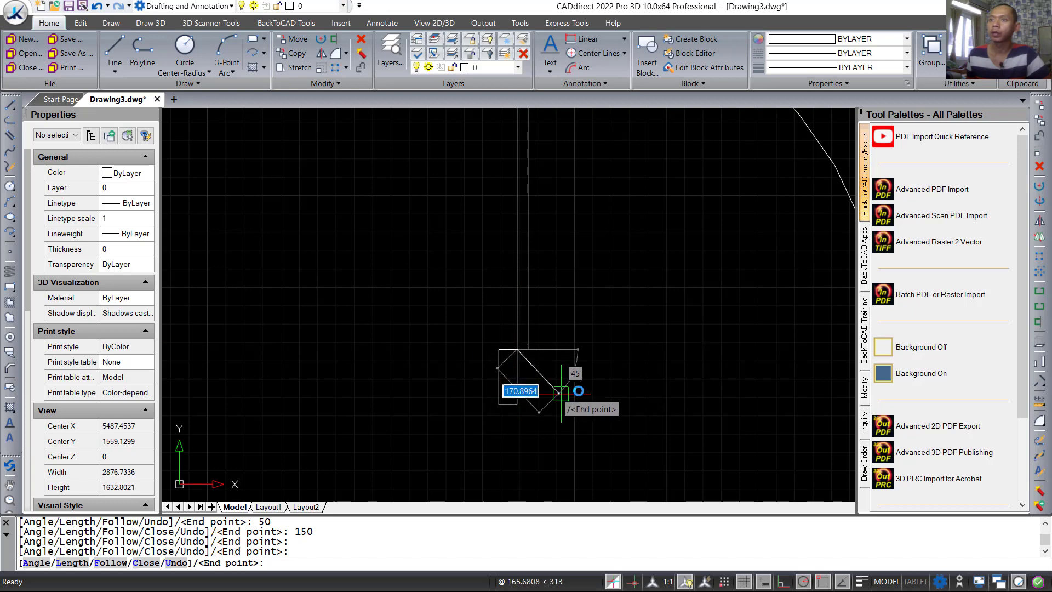
{"action": "key", "text": "Return"}
{"action": "scroll", "coordinate": [606, 373], "scroll_direction": "up", "scroll_amount": 2}
- Copy the jamb 1050 units across to the arc's end
{"action": "type", "text": "co"}
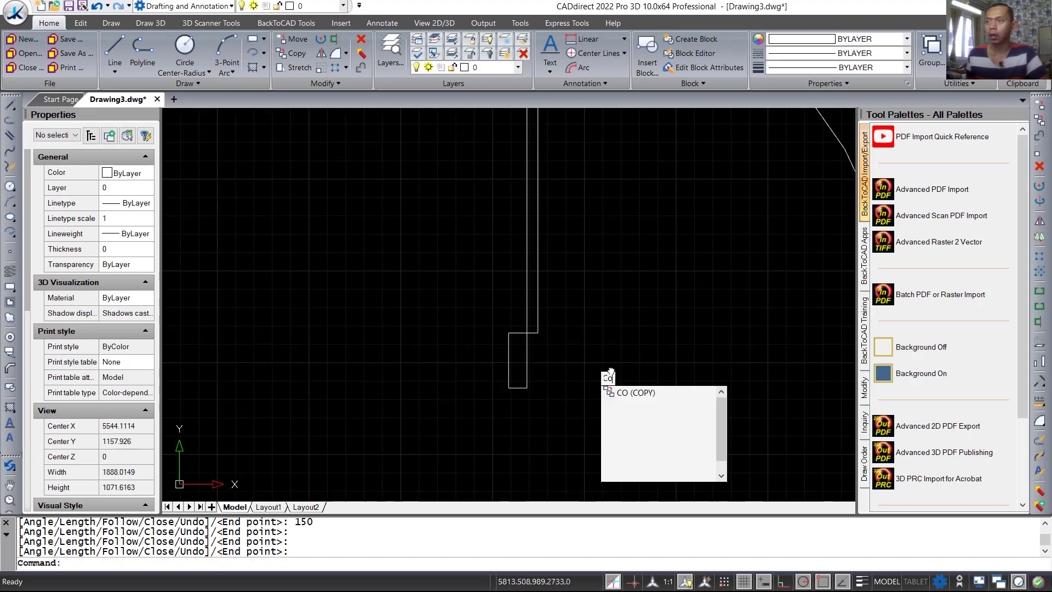
{"action": "key", "text": "Return"}
{"action": "left_click", "coordinate": [480, 312]}
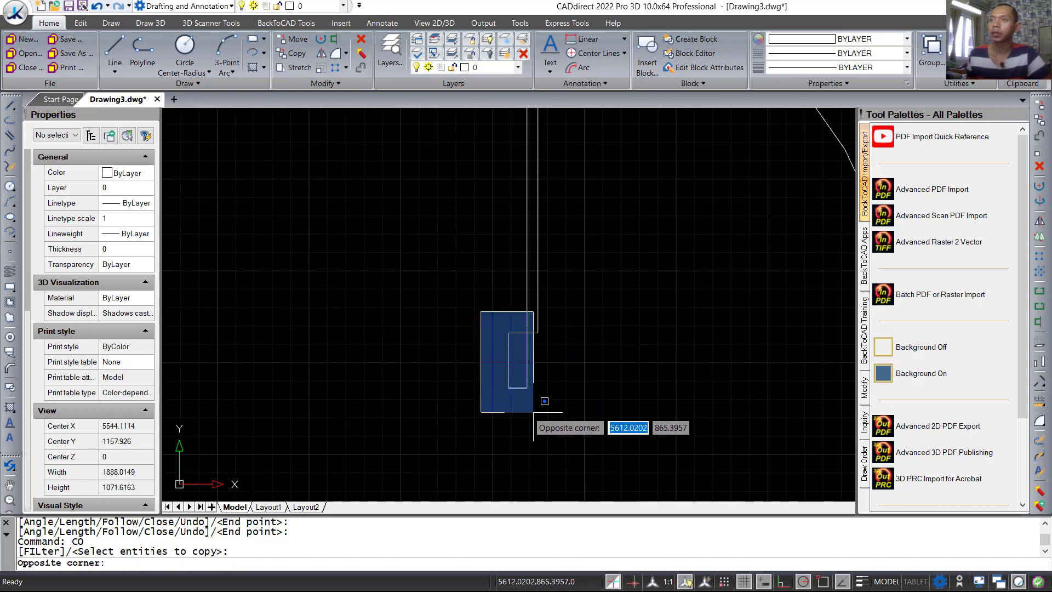
{"action": "left_click", "coordinate": [535, 407]}
{"action": "key", "text": "Return"}
{"action": "left_click", "coordinate": [508, 333]}
{"action": "scroll", "coordinate": [576, 353], "scroll_direction": "down", "scroll_amount": 3}
{"action": "scroll", "coordinate": [658, 357], "scroll_direction": "up", "scroll_amount": 2}
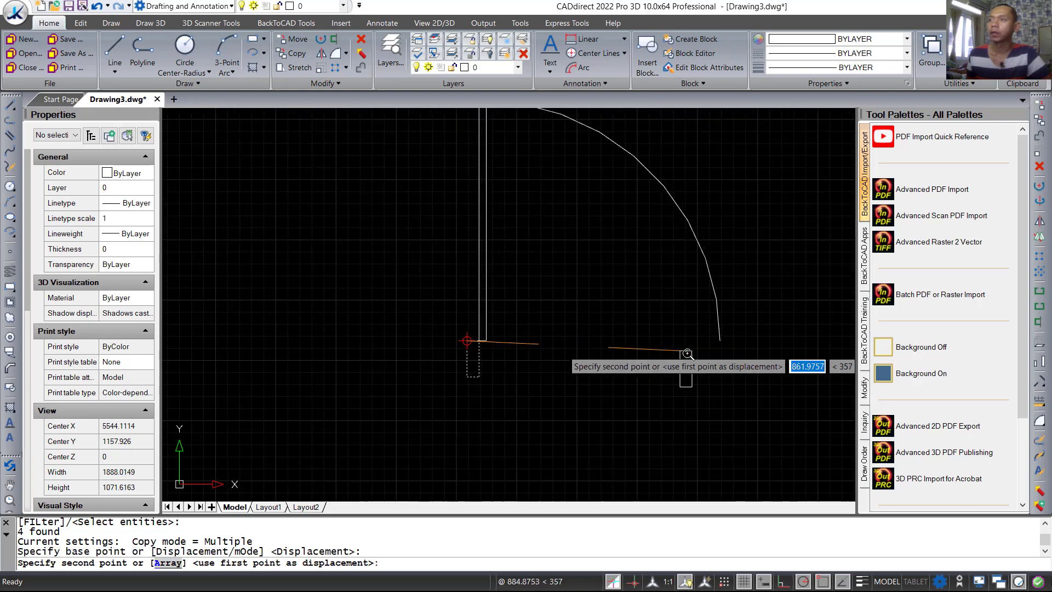
{"action": "left_click", "coordinate": [720, 341]}
{"action": "scroll", "coordinate": [661, 371], "scroll_direction": "down", "scroll_amount": 1}
{"action": "key", "text": "Return"}
{"action": "scroll", "coordinate": [655, 378], "scroll_direction": "down", "scroll_amount": 4}
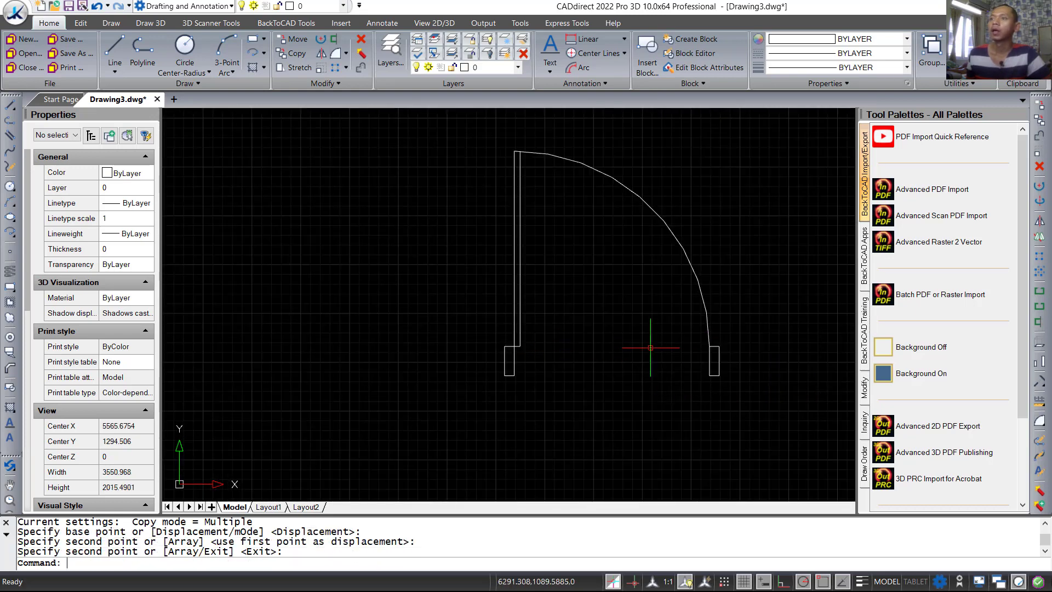
{"action": "scroll", "coordinate": [619, 311], "scroll_direction": "down", "scroll_amount": 2}
{"action": "scroll", "coordinate": [582, 331], "scroll_direction": "up", "scroll_amount": 2}
- Window-select the door's 12 entities and create a group named 'Door'
{"action": "type", "text": "GROUP"}
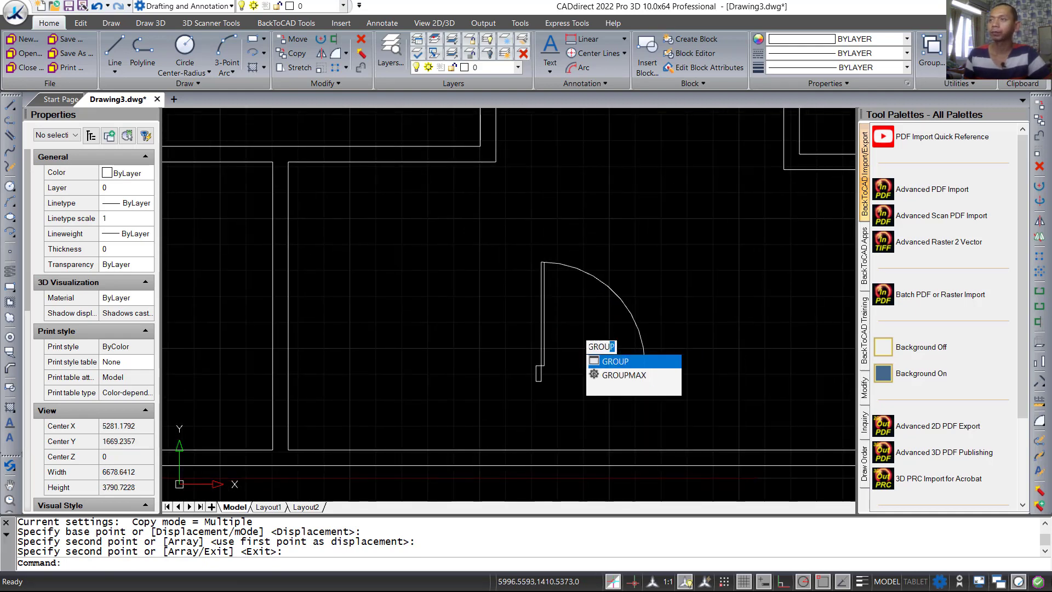
{"action": "key", "text": "Return"}
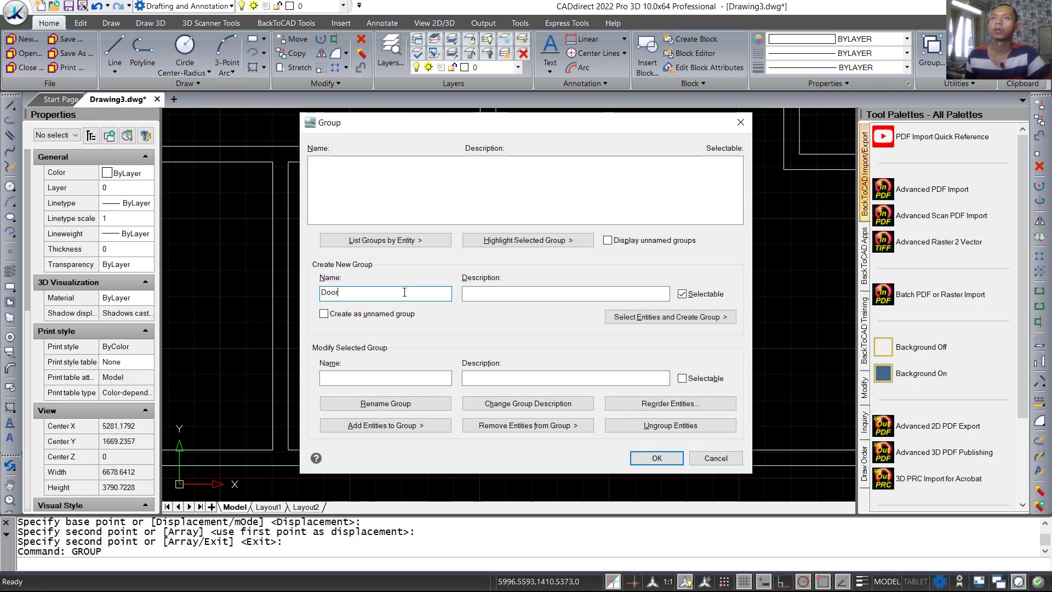
{"action": "left_click", "coordinate": [658, 317]}
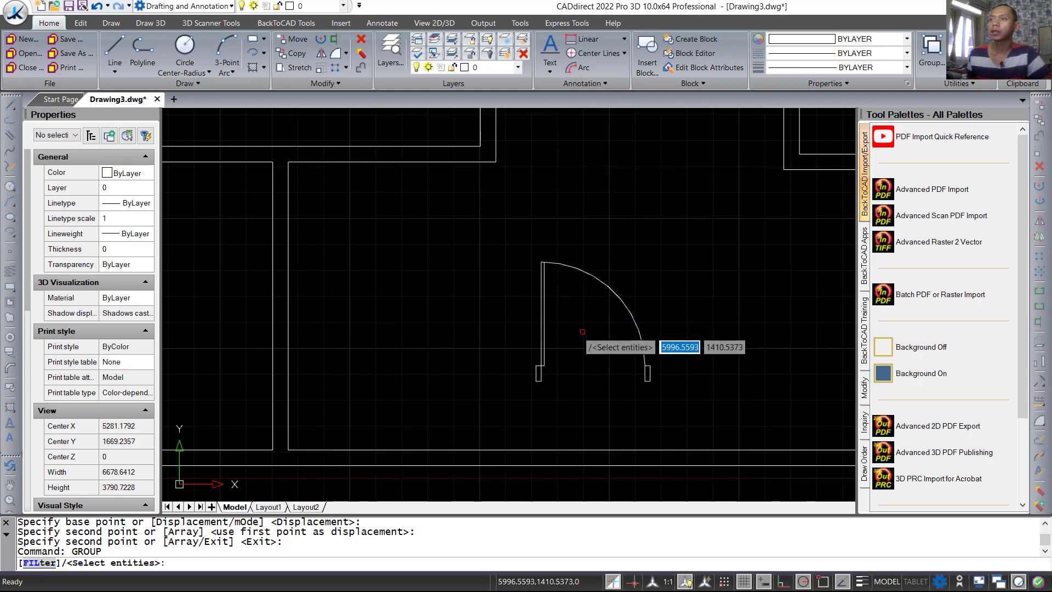
{"action": "left_click", "coordinate": [705, 228]}
{"action": "left_click", "coordinate": [521, 431]}
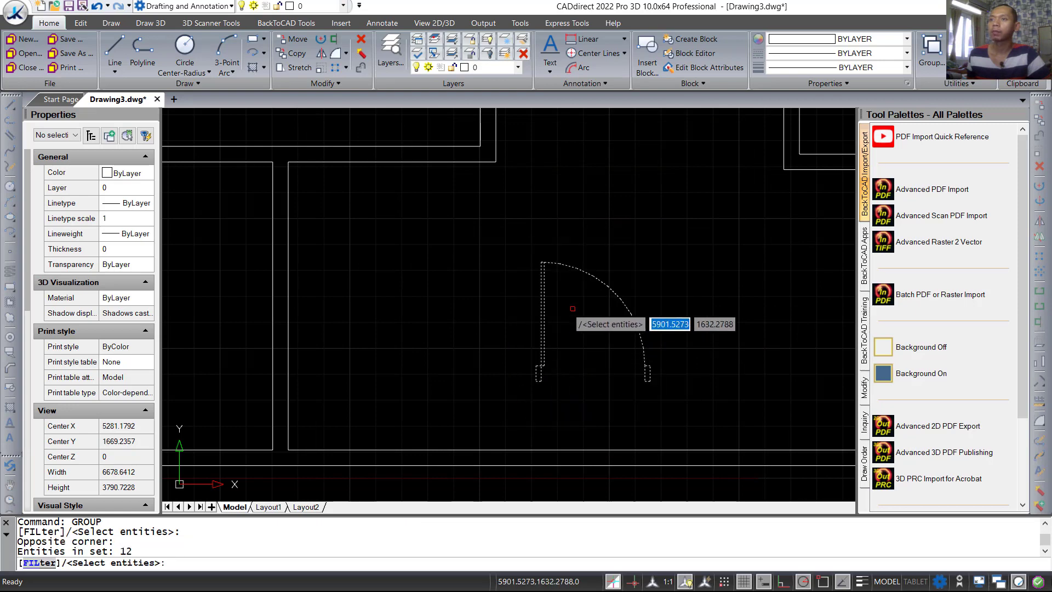
{"action": "key", "text": "Return"}
{"action": "left_click", "coordinate": [658, 458]}
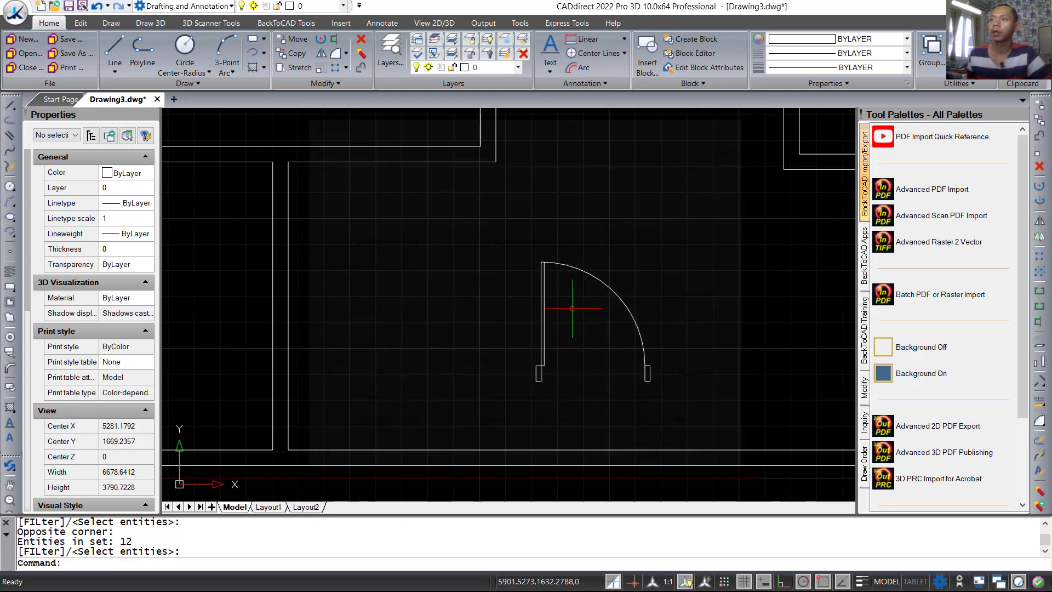
{"action": "left_click", "coordinate": [615, 291]}
{"action": "scroll", "coordinate": [595, 393], "scroll_direction": "down", "scroll_amount": 3}
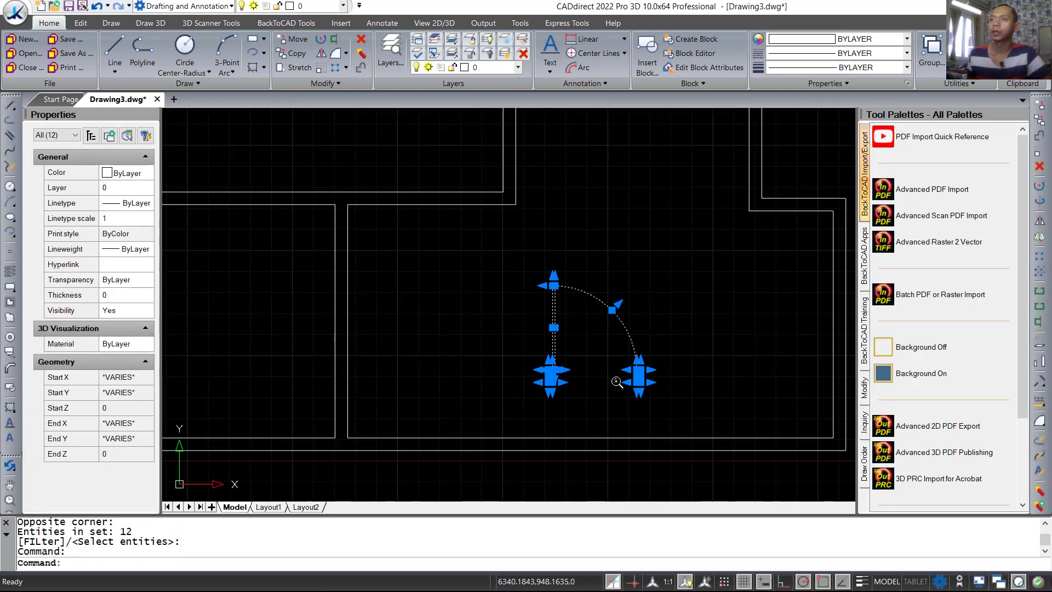
{"action": "key", "text": "Escape"}
{"action": "middle_click_drag", "start_coordinate": [628, 362], "coordinate": [631, 346]}
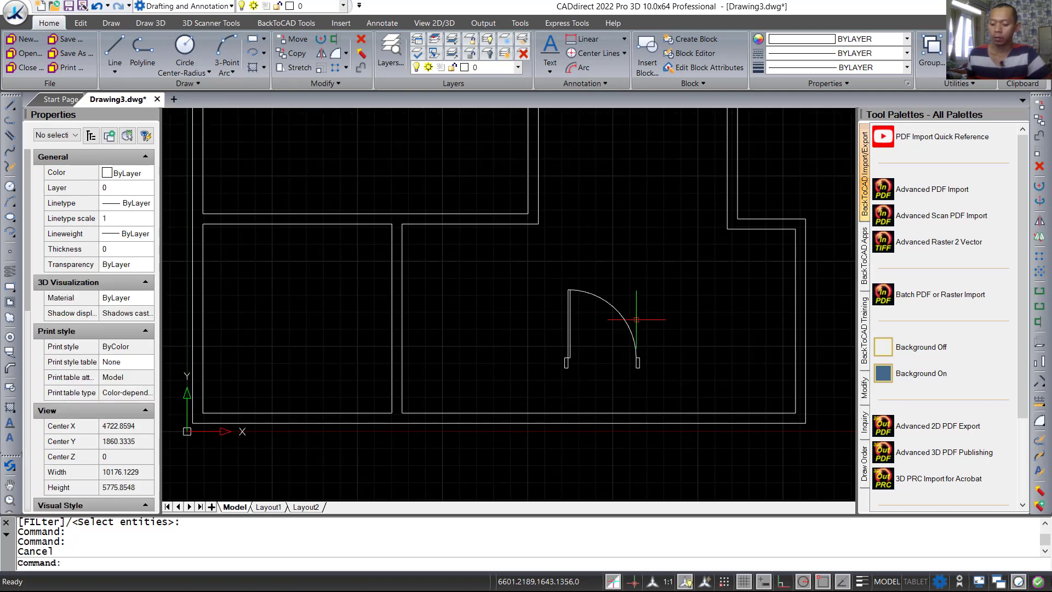
- Move the Door group by its hinge corner to its new position
{"action": "type", "text": "m"}
{"action": "key", "text": "Return"}
{"action": "left_click", "coordinate": [587, 277]}
{"action": "left_click", "coordinate": [532, 357]}
{"action": "key", "text": "Return"}
{"action": "scroll", "coordinate": [533, 357], "scroll_direction": "up", "scroll_amount": 2}
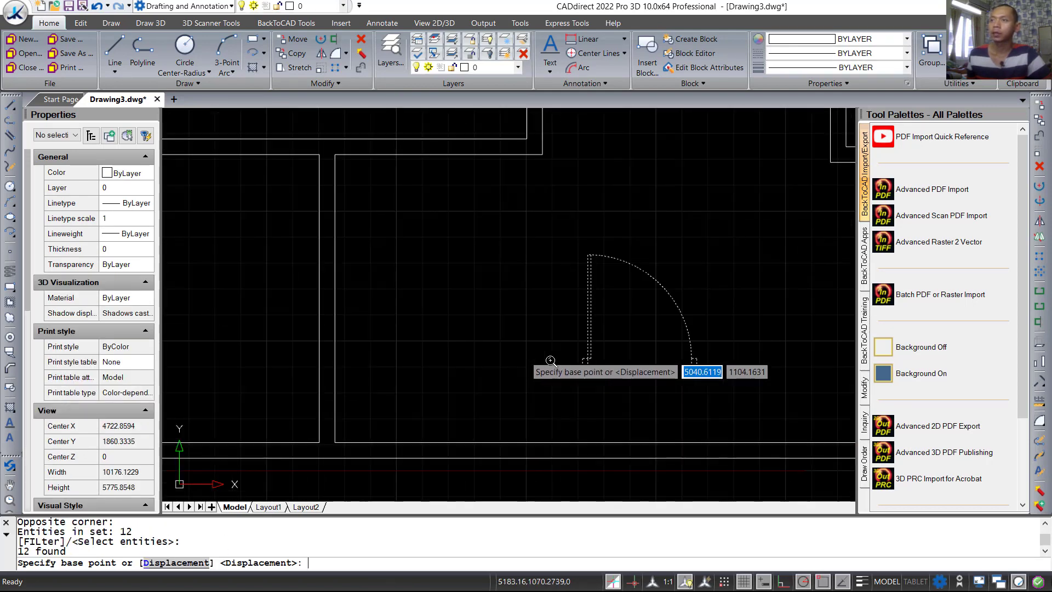
{"action": "left_click", "coordinate": [583, 359]}
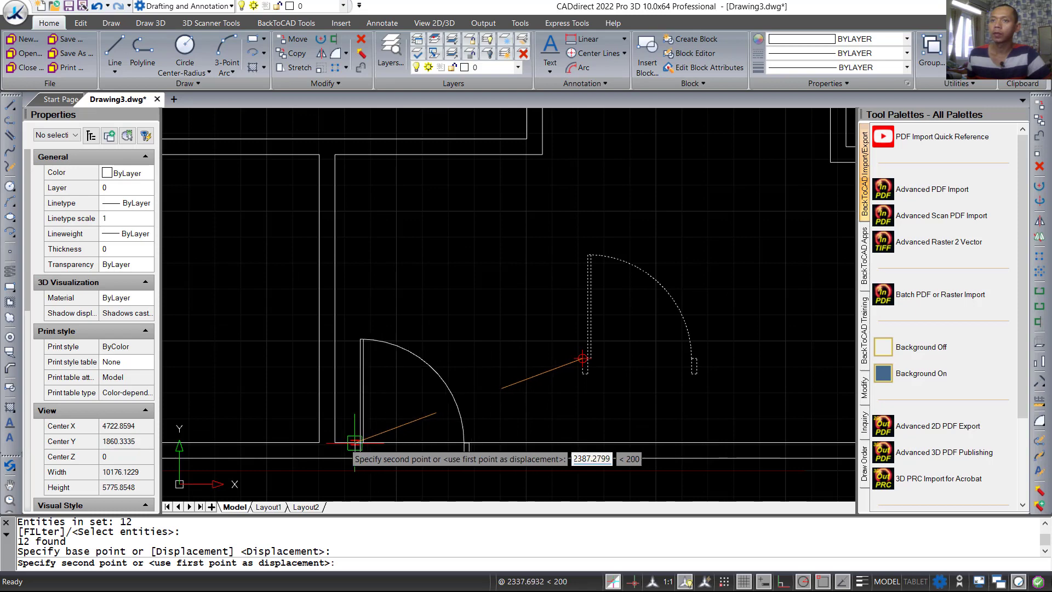
{"action": "left_click", "coordinate": [335, 443]}
{"action": "middle_click_drag", "start_coordinate": [410, 432], "coordinate": [528, 442]}
{"action": "scroll", "coordinate": [611, 329], "scroll_direction": "down", "scroll_amount": 2}
- Copy the door into the upper room against its top wall
{"action": "type", "text": "co"}
{"action": "key", "text": "Return"}
{"action": "left_click", "coordinate": [585, 307]}
{"action": "left_click", "coordinate": [482, 423]}
{"action": "key", "text": "Return"}
{"action": "left_click", "coordinate": [509, 398]}
{"action": "middle_click_drag", "start_coordinate": [546, 298], "coordinate": [576, 376]}
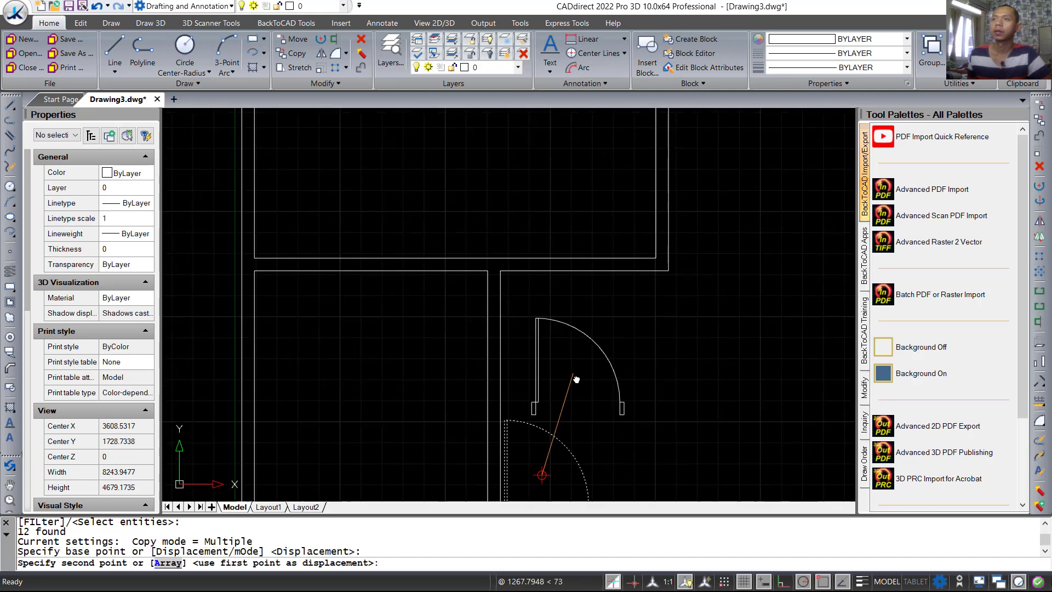
{"action": "left_click", "coordinate": [515, 165]}
{"action": "key", "text": "Return"}
{"action": "middle_click_drag", "start_coordinate": [603, 177], "coordinate": [597, 277]}
- Rotate the copied door 180 degrees about its hinge
{"action": "type", "text": "ro"}
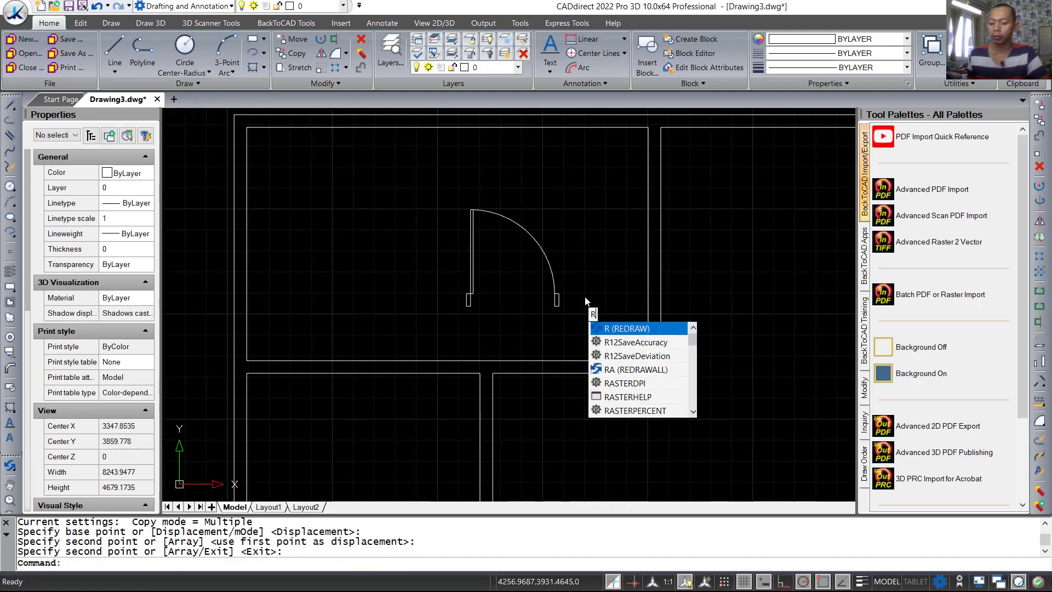
{"action": "key", "text": "Return"}
{"action": "left_click", "coordinate": [577, 228]}
{"action": "left_click", "coordinate": [502, 357]}
{"action": "key", "text": "Return"}
{"action": "left_click", "coordinate": [501, 270]}
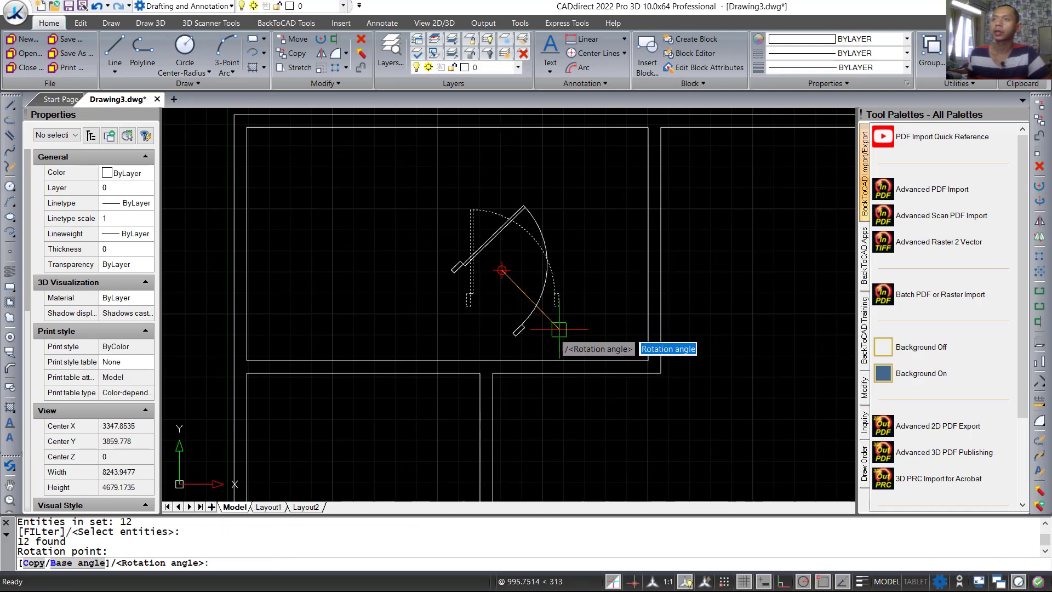
{"action": "left_click", "coordinate": [396, 269]}
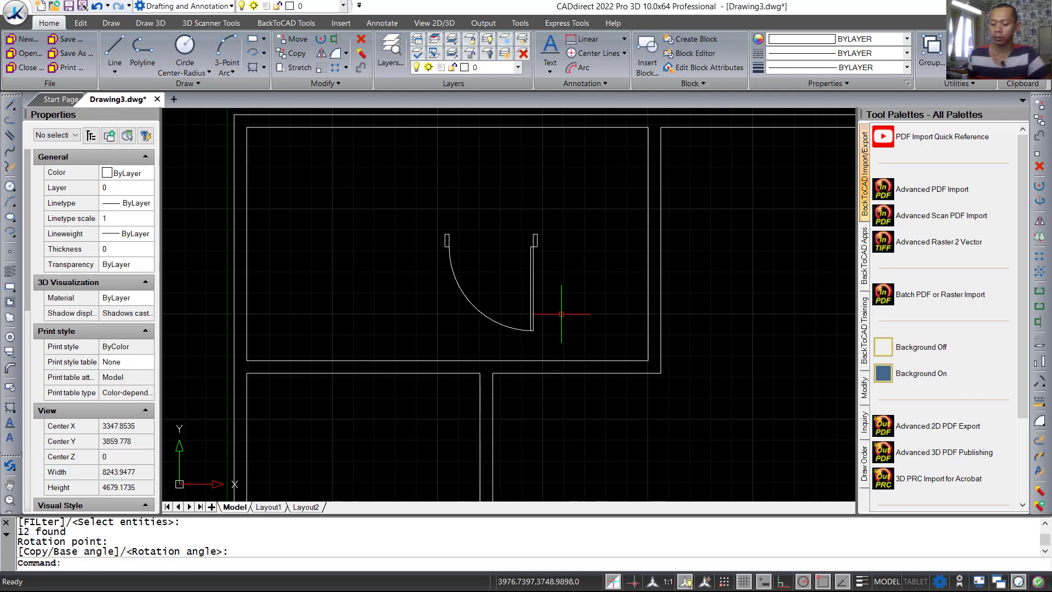
- Mirror the copied door across a horizontal line, deleting the original
{"action": "type", "text": "mi"}
{"action": "key", "text": "Return"}
{"action": "left_click", "coordinate": [454, 299]}
{"action": "left_click", "coordinate": [482, 252]}
{"action": "key", "text": "Return"}
{"action": "left_click", "coordinate": [492, 217]}
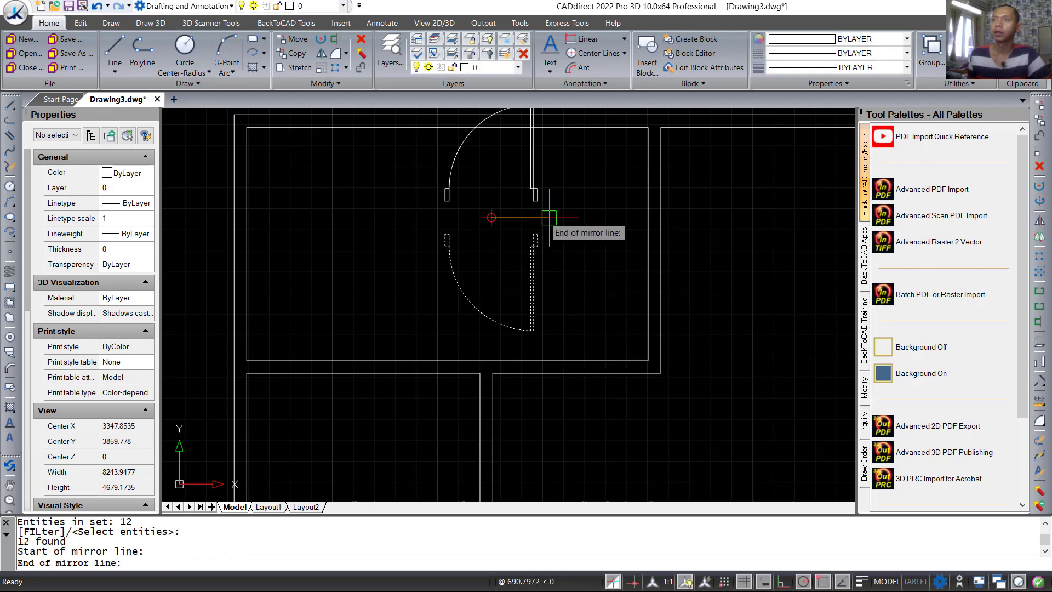
{"action": "left_click", "coordinate": [549, 218]}
{"action": "type", "text": "y"}
{"action": "key", "text": "Return"}
{"action": "middle_click_drag", "start_coordinate": [564, 242], "coordinate": [564, 245]}
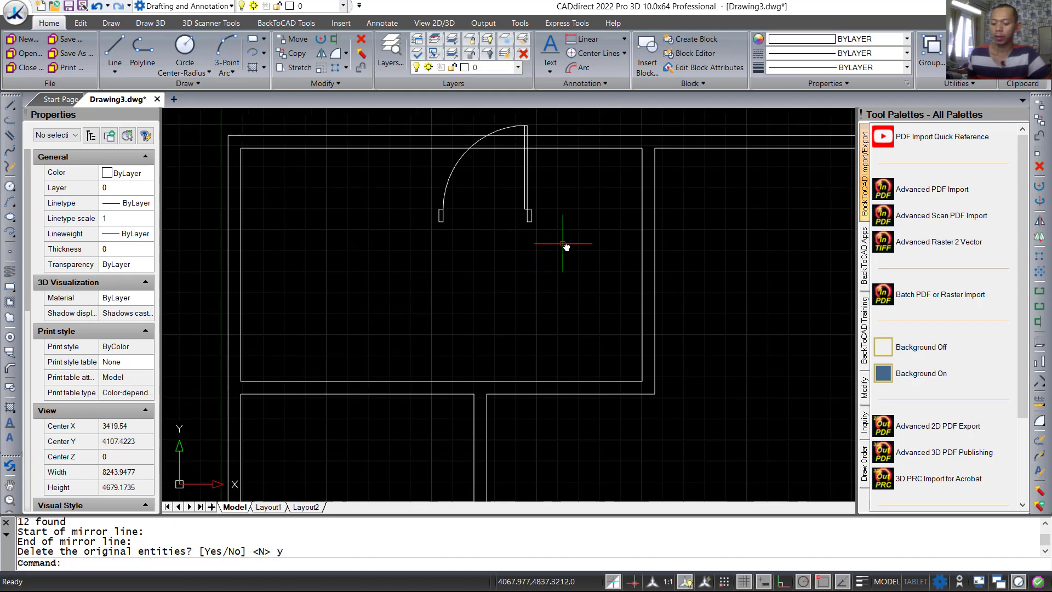
- Move the upper door by its corner into its wall opening
{"action": "type", "text": "m"}
{"action": "key", "text": "Return"}
{"action": "left_click", "coordinate": [565, 192]}
{"action": "left_click", "coordinate": [535, 223]}
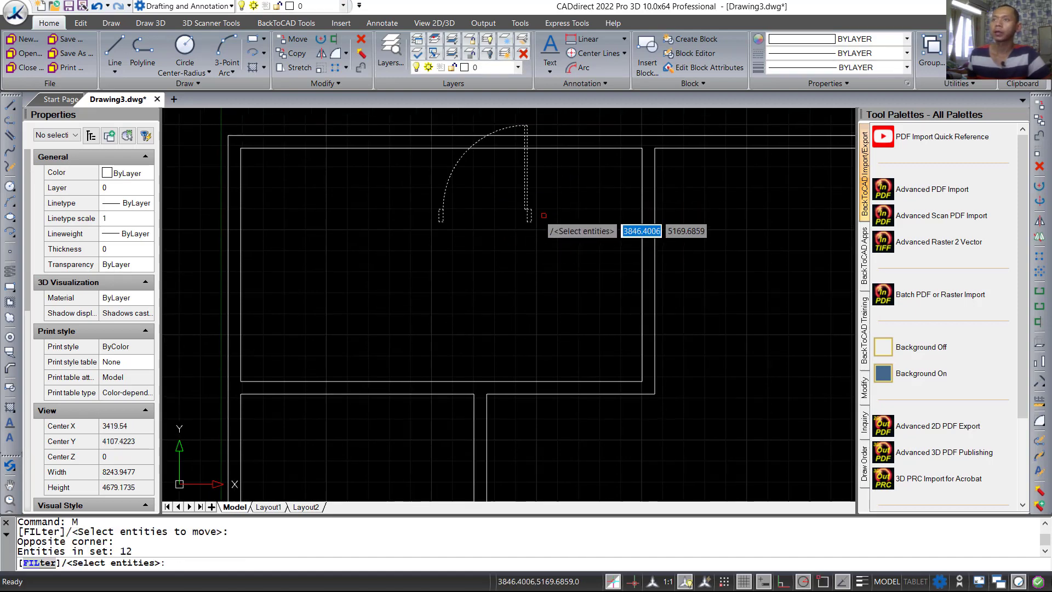
{"action": "key", "text": "Return"}
{"action": "scroll", "coordinate": [527, 210], "scroll_direction": "up", "scroll_amount": 2}
{"action": "left_click", "coordinate": [527, 210]}
{"action": "scroll", "coordinate": [528, 210], "scroll_direction": "down", "scroll_amount": 2}
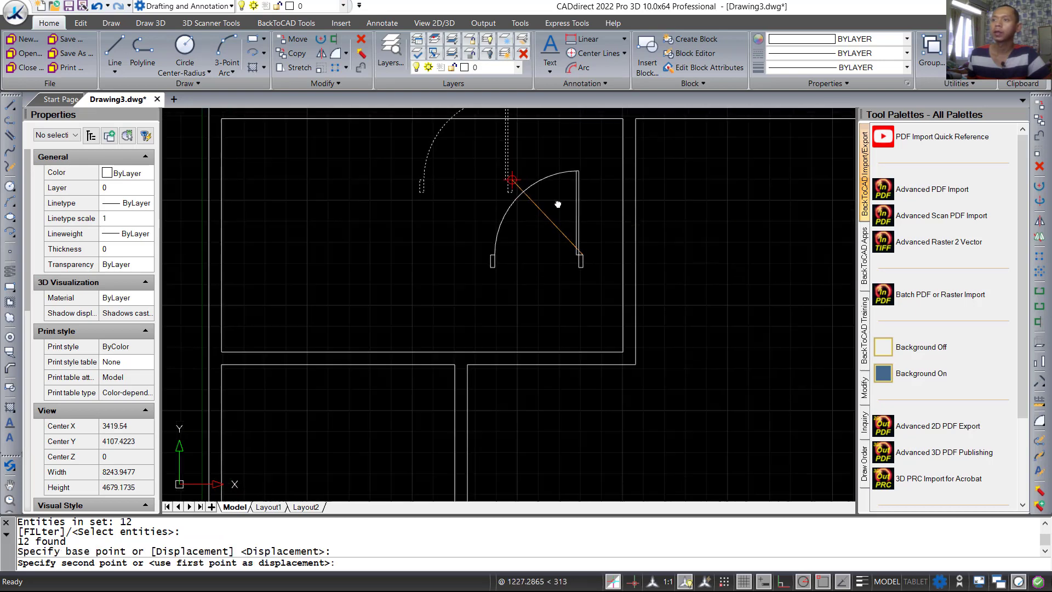
{"action": "middle_click_drag", "start_coordinate": [601, 350], "coordinate": [548, 235]}
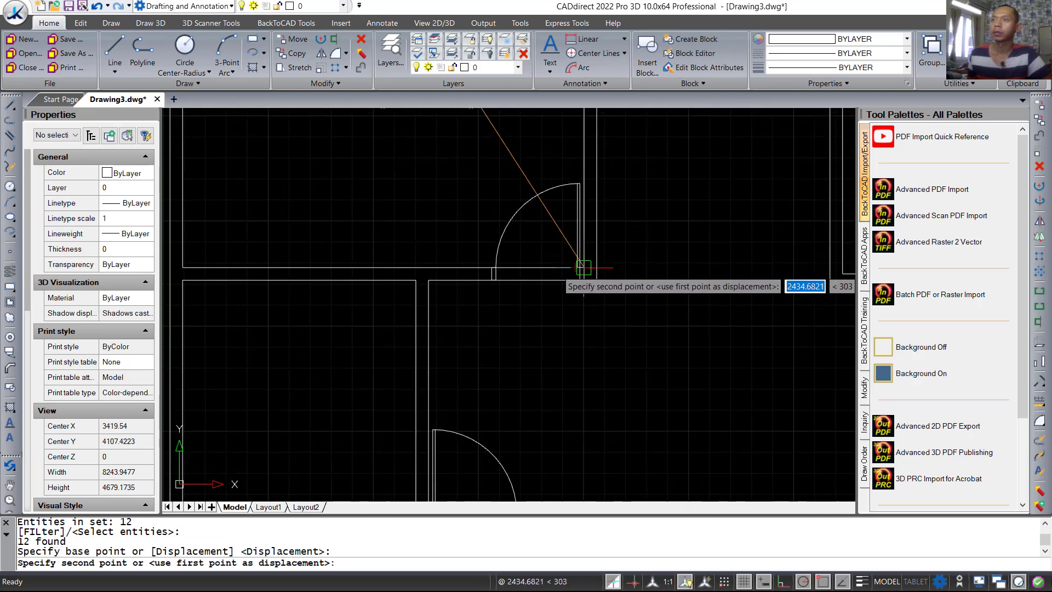
{"action": "left_click", "coordinate": [582, 267]}
{"action": "middle_click_drag", "start_coordinate": [551, 327], "coordinate": [563, 309]}
- Copy the upper door into the lower-left room
{"action": "type", "text": "co"}
{"action": "key", "text": "Return"}
{"action": "left_click", "coordinate": [570, 218]}
{"action": "left_click", "coordinate": [540, 192]}
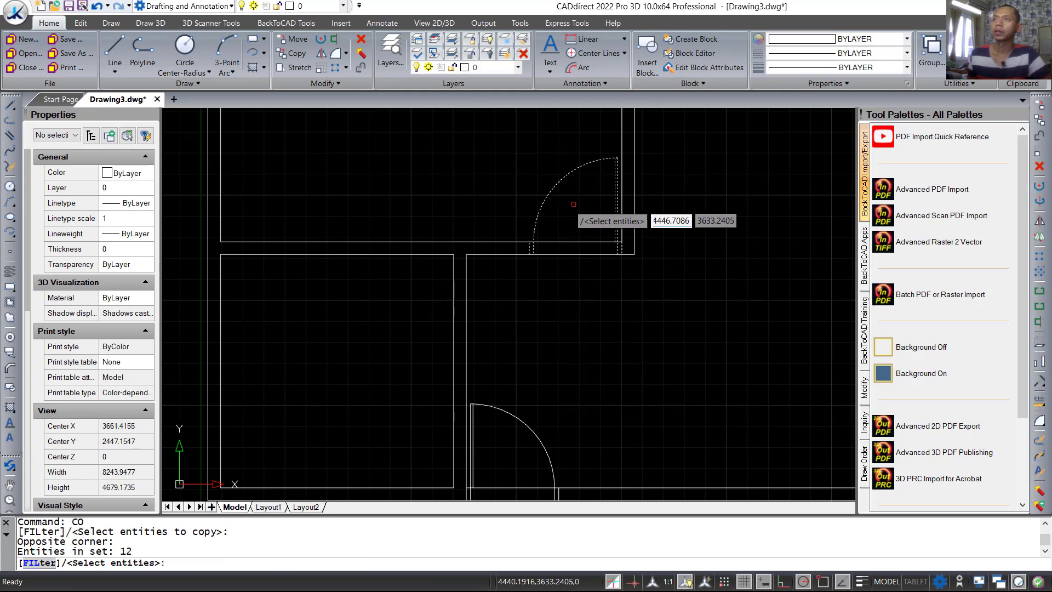
{"action": "key", "text": "Return"}
{"action": "left_click", "coordinate": [572, 219]}
{"action": "left_click", "coordinate": [365, 343]}
{"action": "key", "text": "Return"}
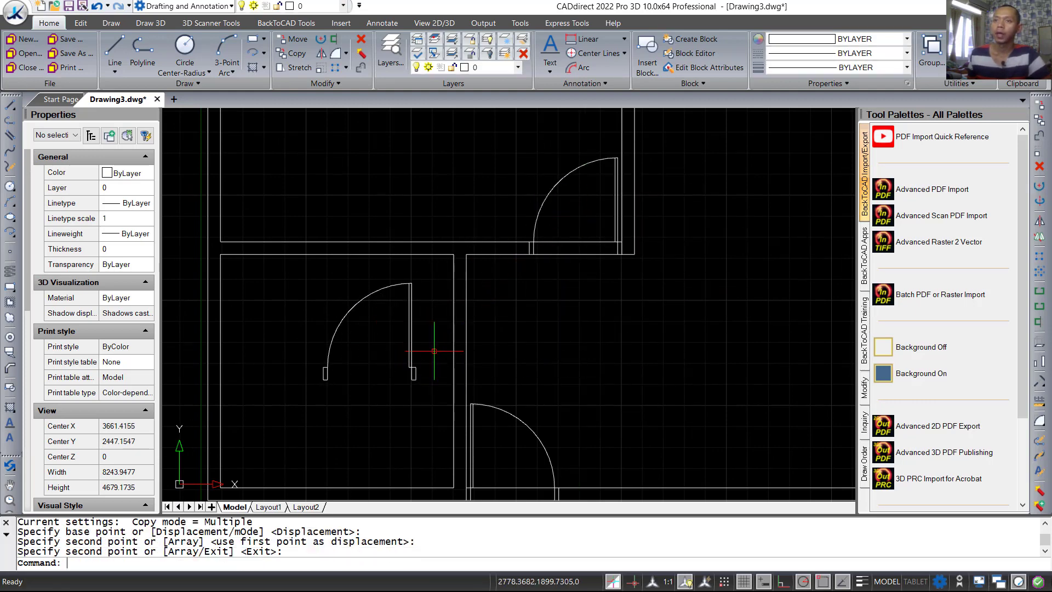
- Rotate the copied door 90 degrees
{"action": "type", "text": "ro"}
{"action": "key", "text": "Return"}
{"action": "left_click", "coordinate": [418, 335]}
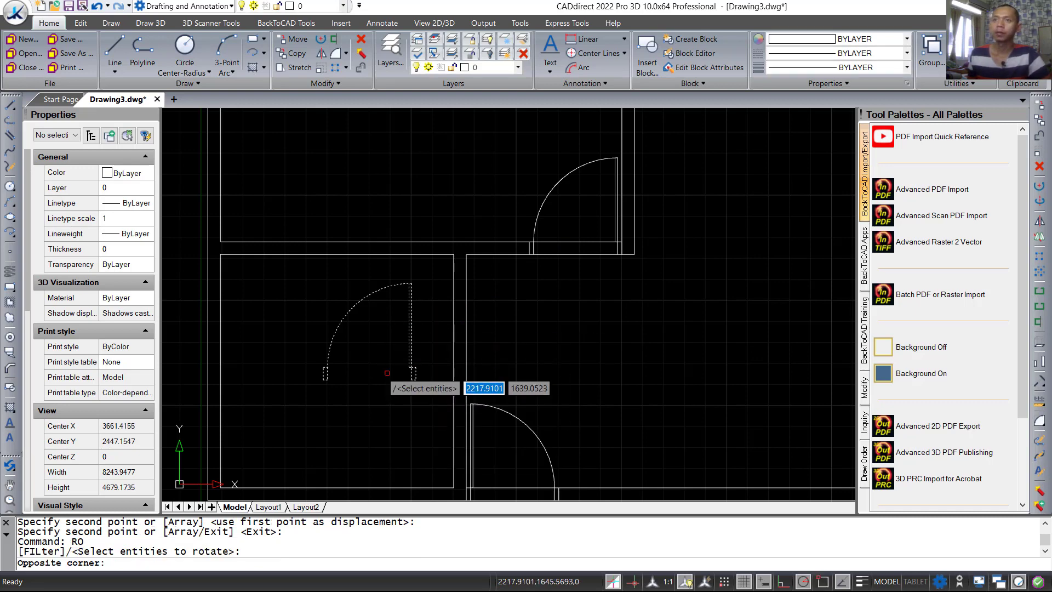
{"action": "left_click", "coordinate": [385, 365]}
{"action": "key", "text": "Return"}
{"action": "left_click", "coordinate": [373, 353]}
{"action": "left_click", "coordinate": [373, 272]}
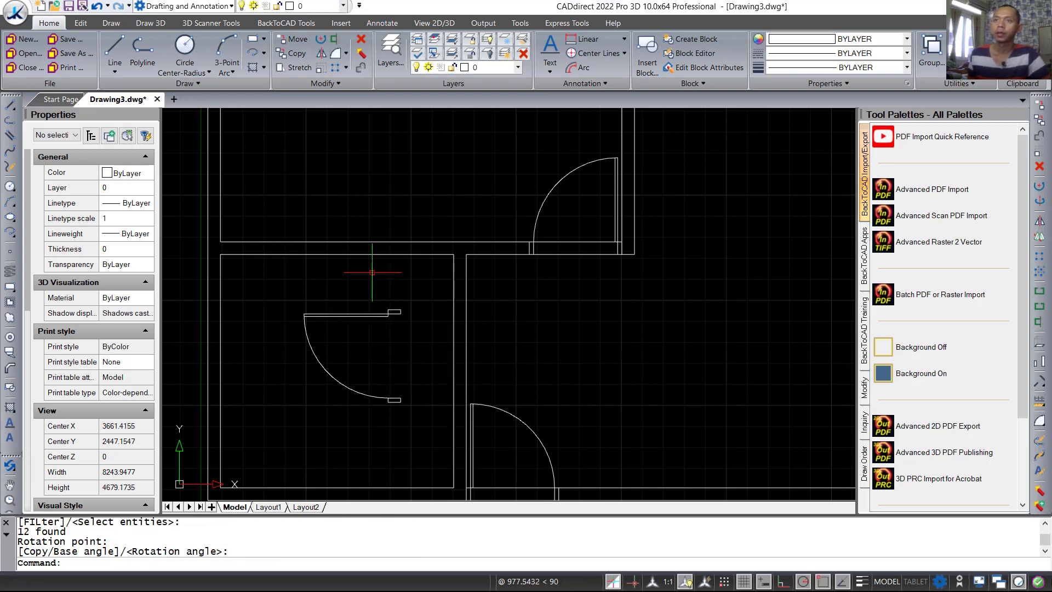
- Move the rotated door by its corner against the vertical partition wall corner
{"action": "type", "text": "m"}
{"action": "key", "text": "Return"}
{"action": "left_click", "coordinate": [414, 355]}
{"action": "left_click", "coordinate": [367, 407]}
{"action": "key", "text": "Return"}
{"action": "scroll", "coordinate": [398, 299], "scroll_direction": "up", "scroll_amount": 3}
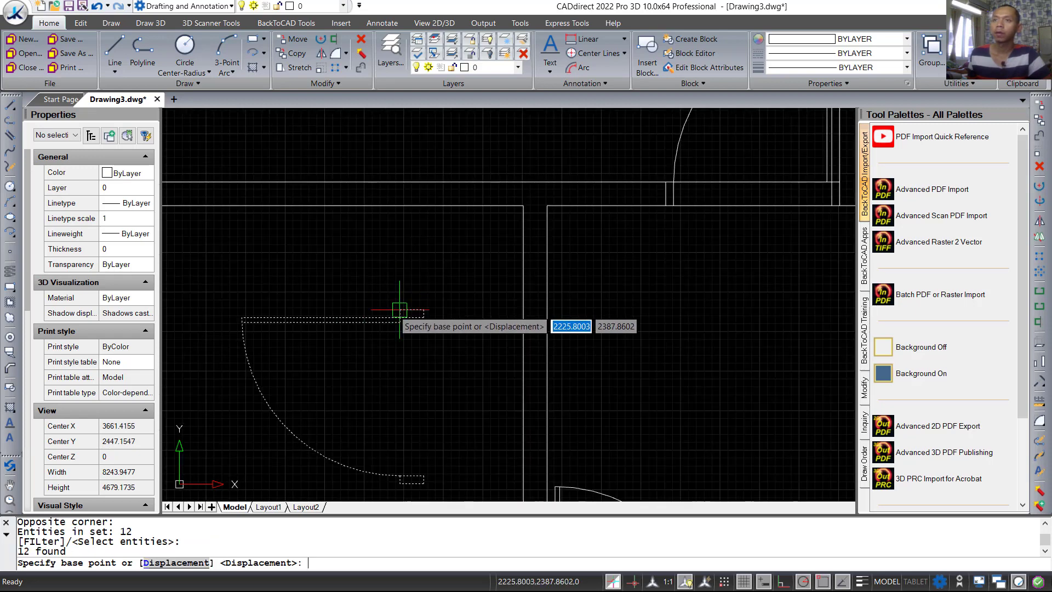
{"action": "left_click", "coordinate": [401, 310]}
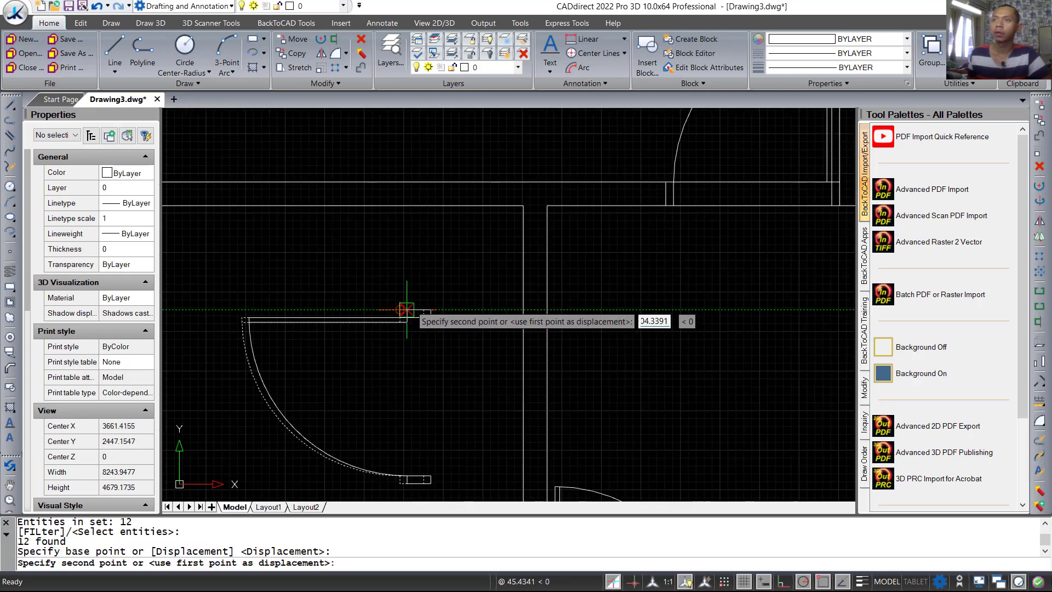
{"action": "left_click", "coordinate": [522, 206]}
{"action": "scroll", "coordinate": [576, 286], "scroll_direction": "down", "scroll_amount": 3}
{"action": "mouse_move", "coordinate": [576, 286]}
{"action": "middle_mouse_down"}
{"action": "mouse_move", "coordinate": [666, 352]}
{"action": "mouse_move", "coordinate": [575, 293]}
{"action": "middle_mouse_up"}
{"action": "scroll", "coordinate": [575, 317], "scroll_direction": "down", "scroll_amount": 1}
- Begin another copy of the door, then cancel it
{"action": "type", "text": "co"}
{"action": "key", "text": "Return"}
{"action": "left_click", "coordinate": [426, 257]}
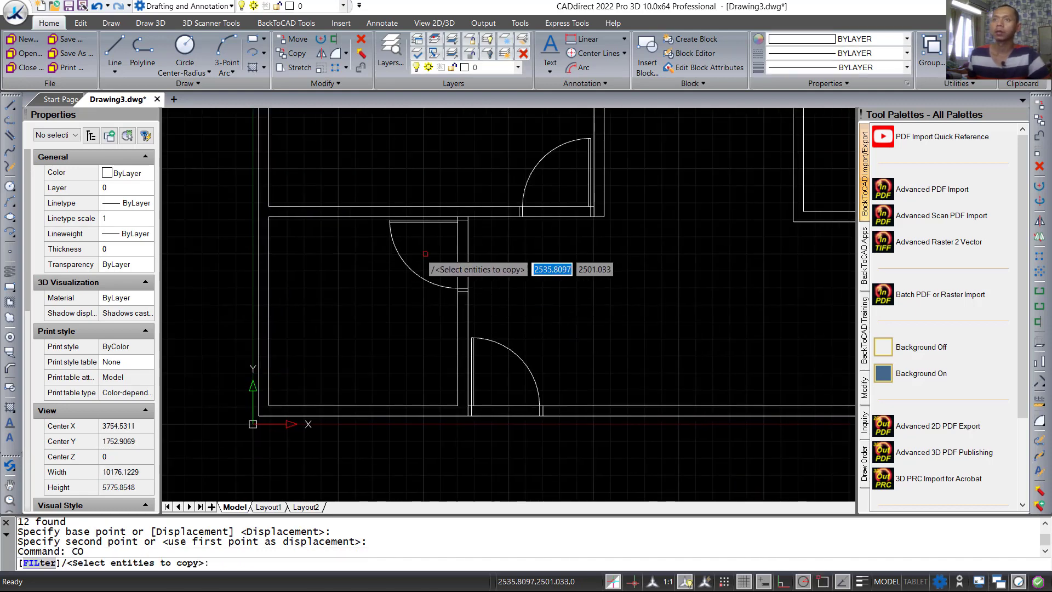
{"action": "left_click", "coordinate": [397, 311]}
{"action": "key", "text": "Return"}
{"action": "left_click", "coordinate": [428, 262]}
{"action": "scroll", "coordinate": [462, 266], "scroll_direction": "down", "scroll_amount": 2}
{"action": "middle_click_drag", "start_coordinate": [562, 307], "coordinate": [431, 336]}
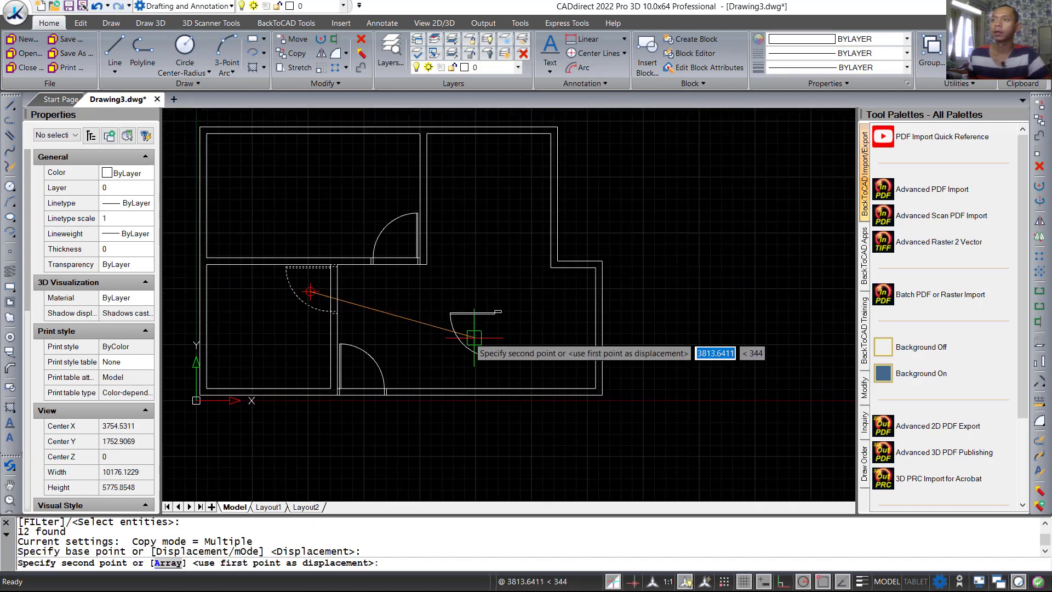
{"action": "key", "text": "Escape"}
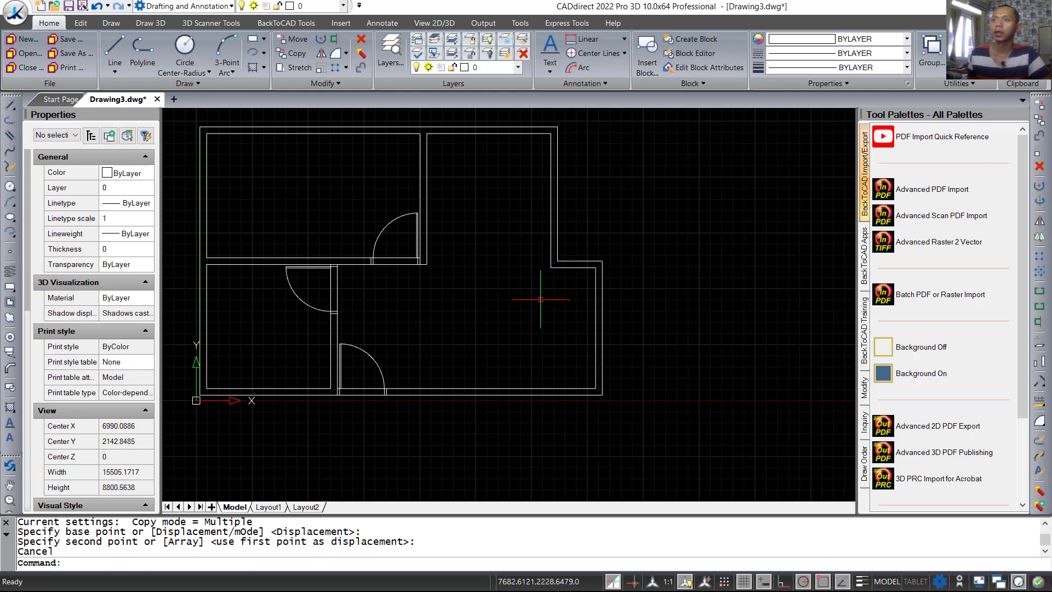
{"action": "scroll", "coordinate": [537, 298], "scroll_direction": "up", "scroll_amount": 1}
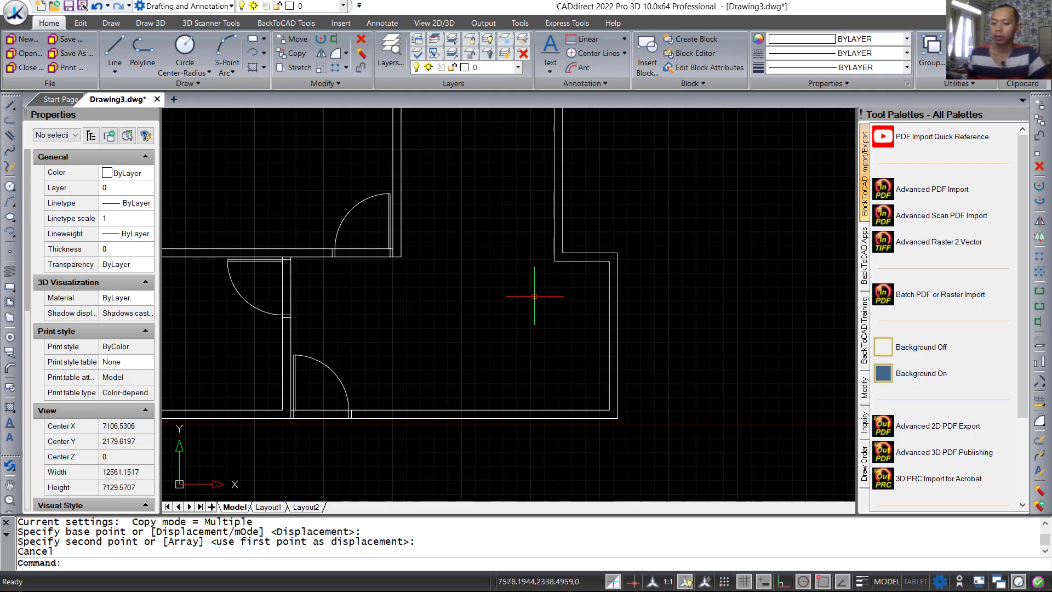
- Draw the small room's outline lines from the wall corner, starting with a 1000-unit segment
{"action": "type", "text": "l"}
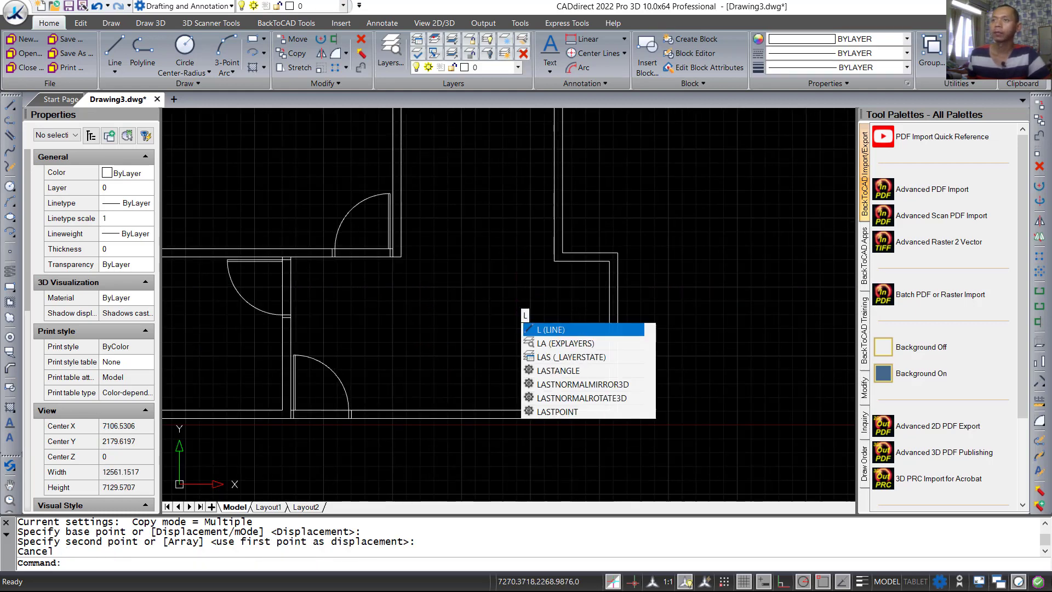
{"action": "key", "text": "Return"}
{"action": "left_click", "coordinate": [554, 261]}
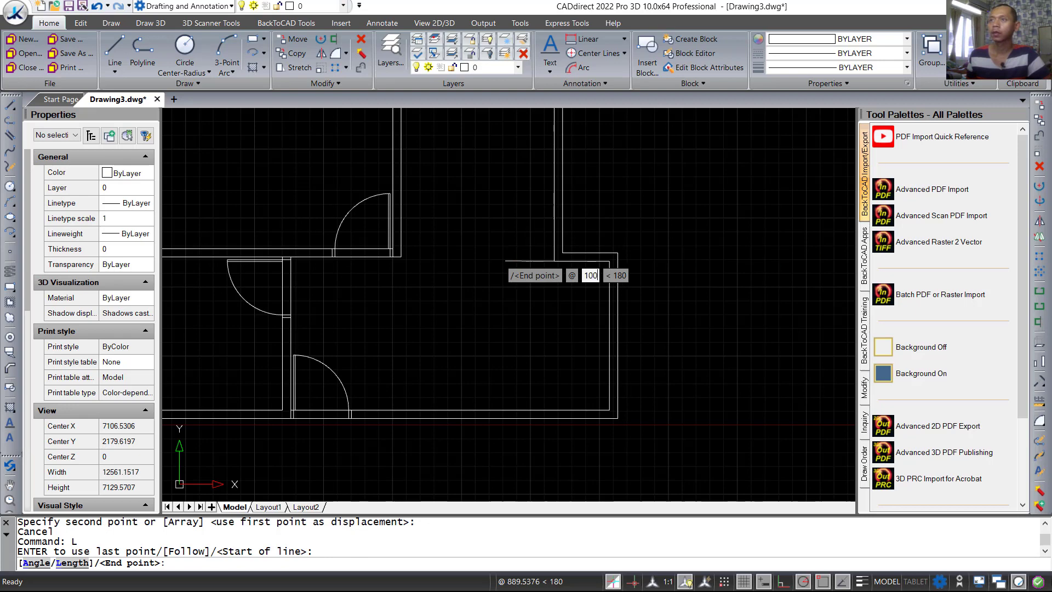
{"action": "type", "text": "1000"}
{"action": "key", "text": "Return"}
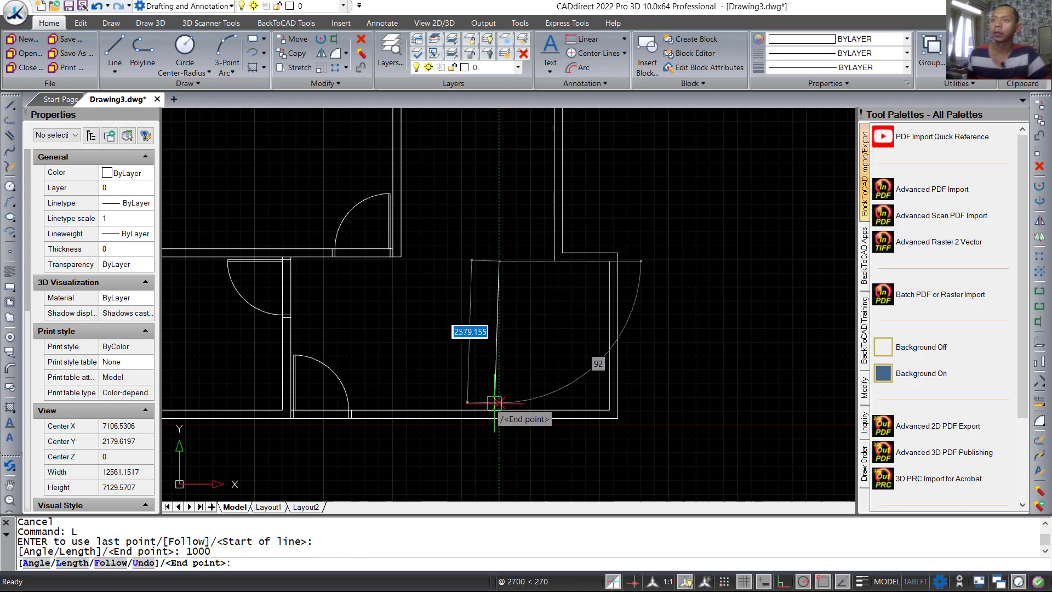
{"action": "left_click", "coordinate": [496, 409]}
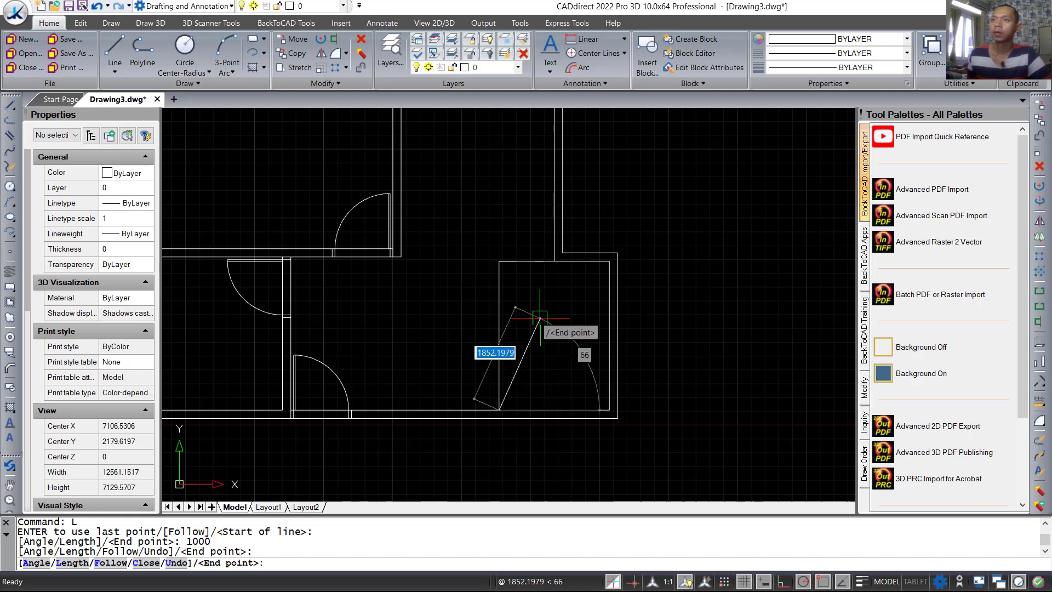
{"action": "key", "text": "Return"}
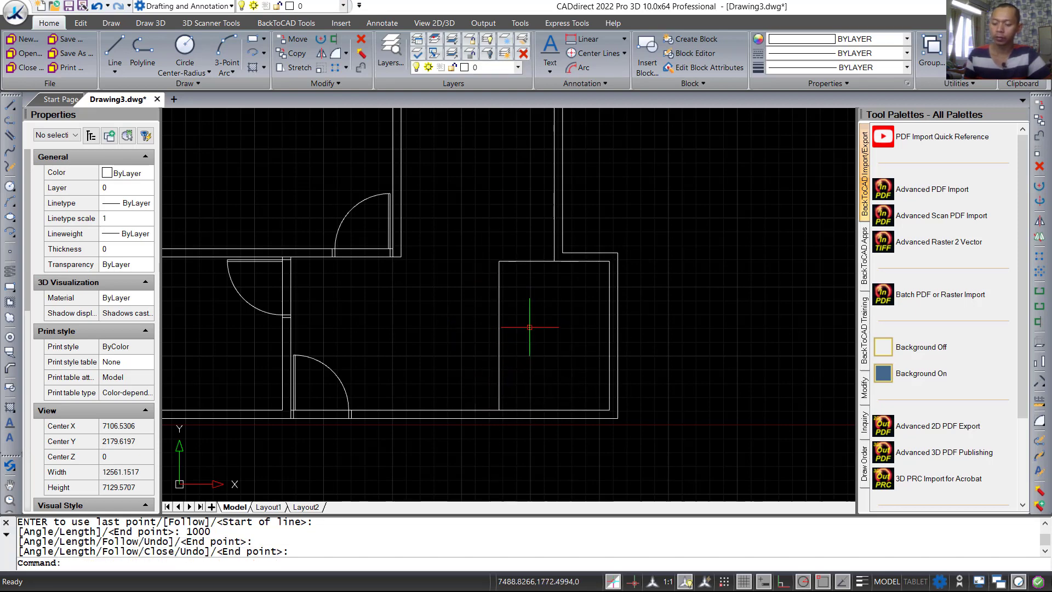
- Join the two corner lines into one polyline
{"action": "type", "text": "j"}
{"action": "key", "text": "Return"}
{"action": "left_click", "coordinate": [543, 246]}
{"action": "left_click", "coordinate": [477, 285]}
{"action": "key", "text": "Return"}
- Offset the room outline 150 outward to form the double-line wall
{"action": "type", "text": "of"}
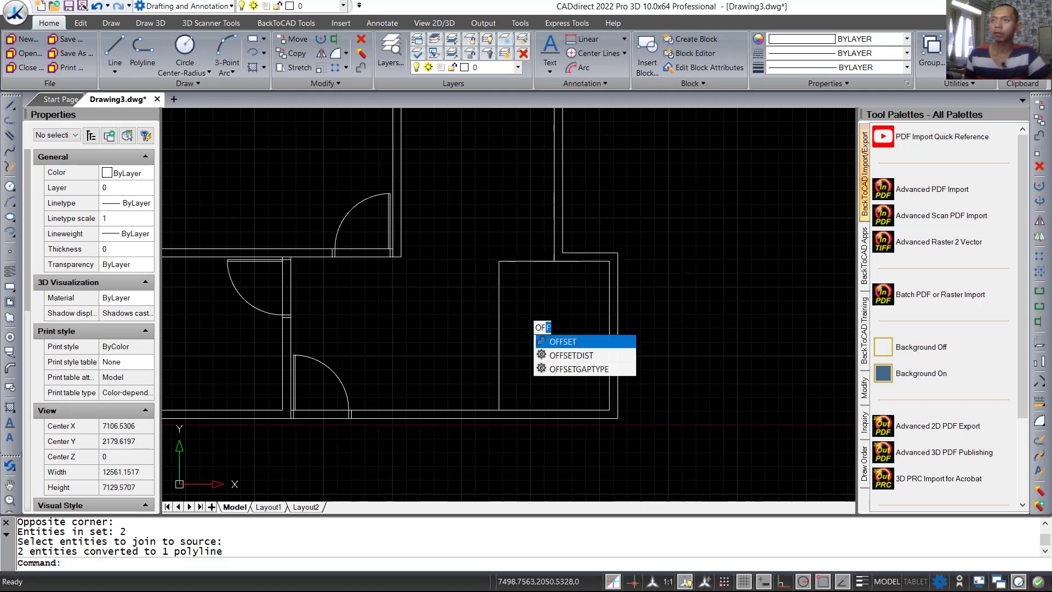
{"action": "key", "text": "Return"}
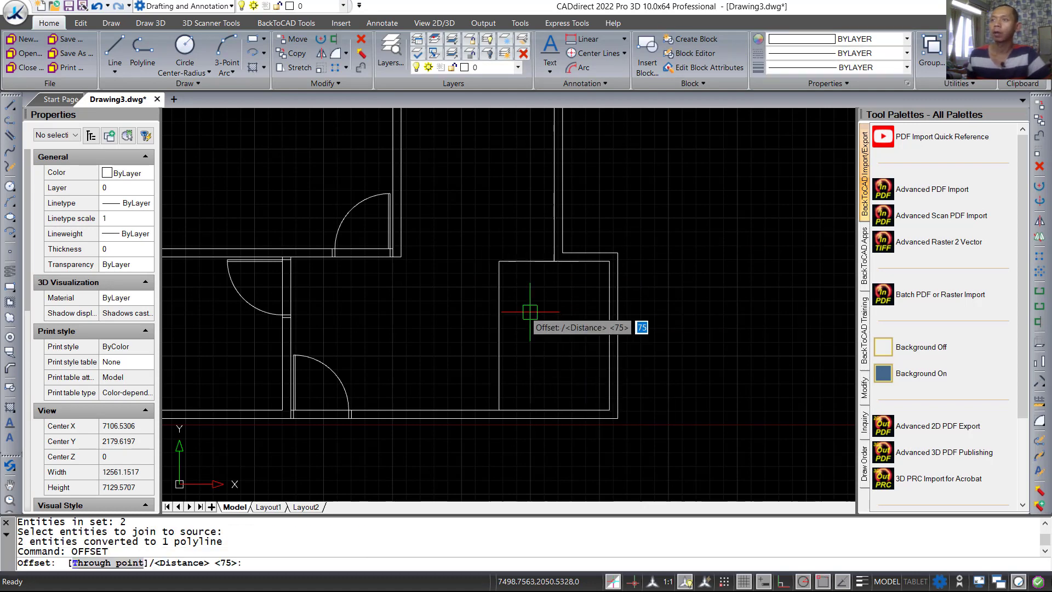
{"action": "key", "text": "Return"}
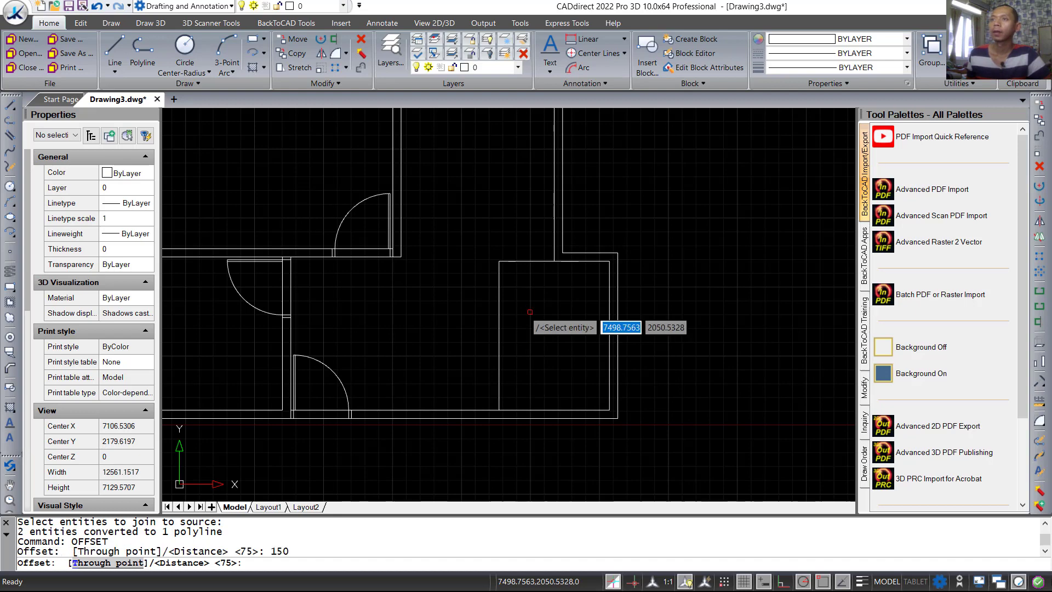
{"action": "left_click", "coordinate": [527, 260]}
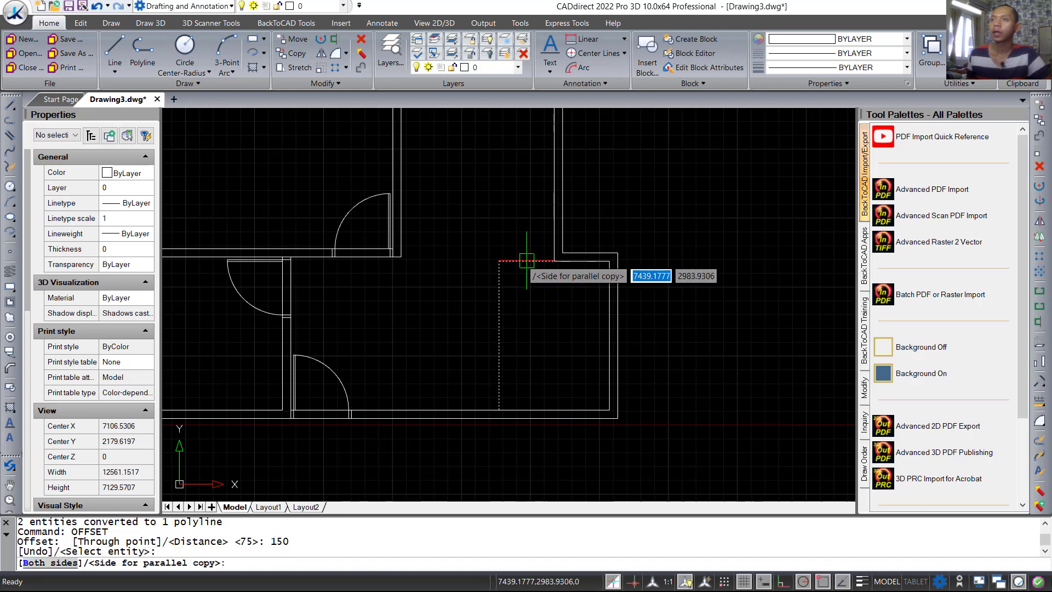
{"action": "left_click", "coordinate": [526, 230]}
{"action": "key", "text": "Return"}
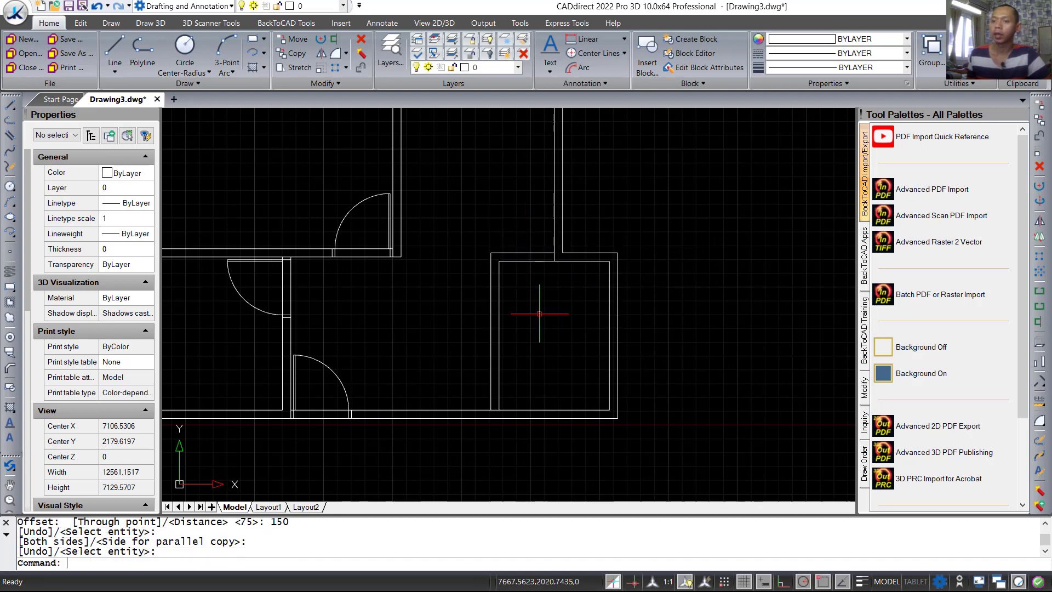
- Trim the leftover wall lines using all edges as cutters
{"action": "type", "text": "tr"}
{"action": "key", "text": "Return"}
{"action": "key", "text": "Return"}
{"action": "scroll", "coordinate": [557, 256], "scroll_direction": "up", "scroll_amount": 2}
{"action": "middle_click_drag", "start_coordinate": [510, 382], "coordinate": [513, 305]}
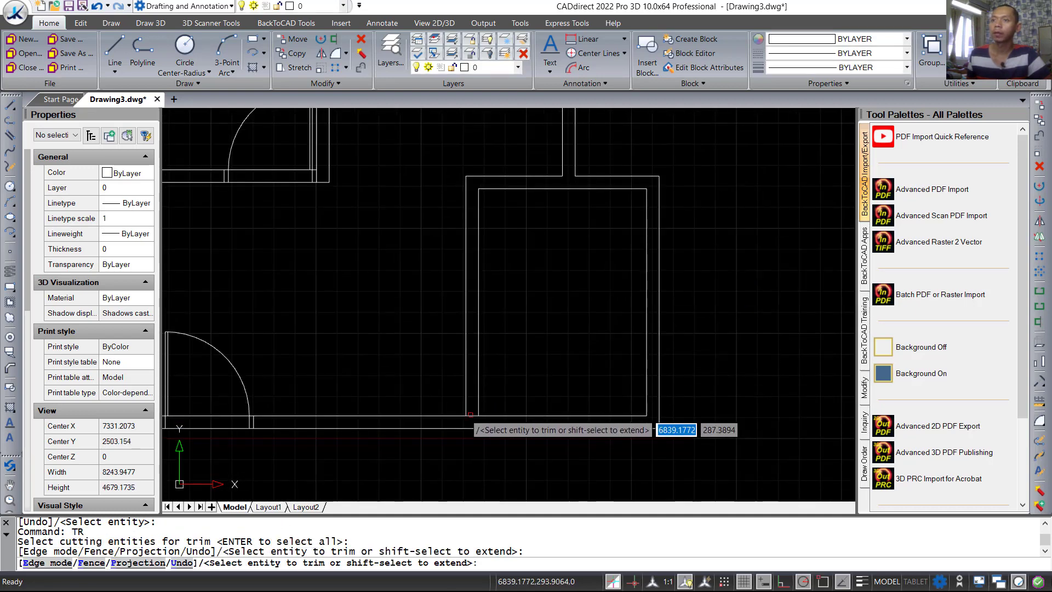
{"action": "scroll", "coordinate": [376, 312], "scroll_direction": "down", "scroll_amount": 3}
{"action": "key", "text": "Return"}
- Copy the left door toward the right room
{"action": "type", "text": "co"}
{"action": "key", "text": "Return"}
{"action": "left_click", "coordinate": [300, 215]}
{"action": "left_click", "coordinate": [262, 299]}
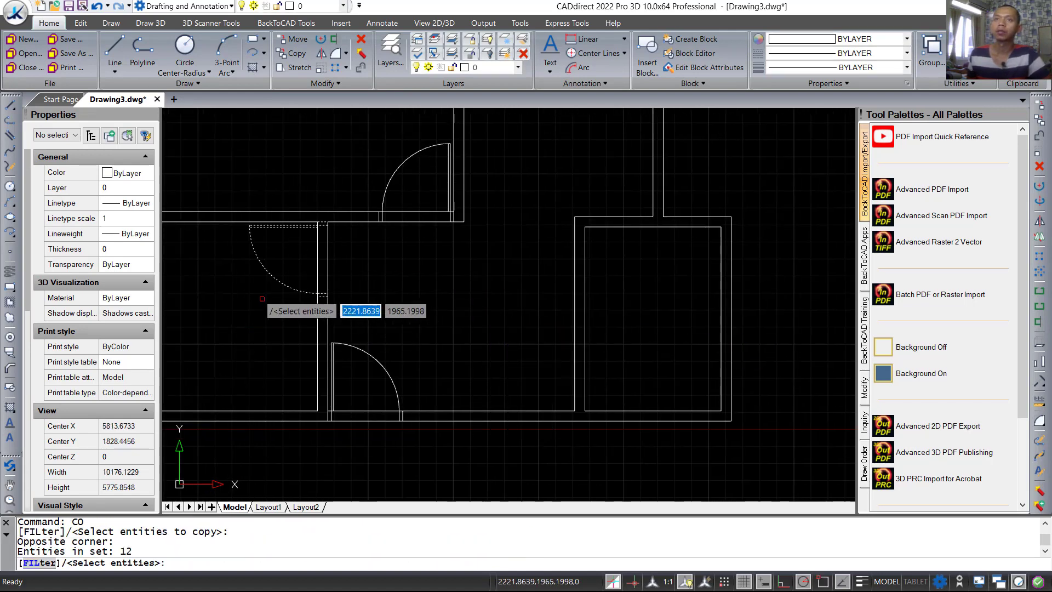
{"action": "key", "text": "Return"}
{"action": "left_click", "coordinate": [275, 263]}
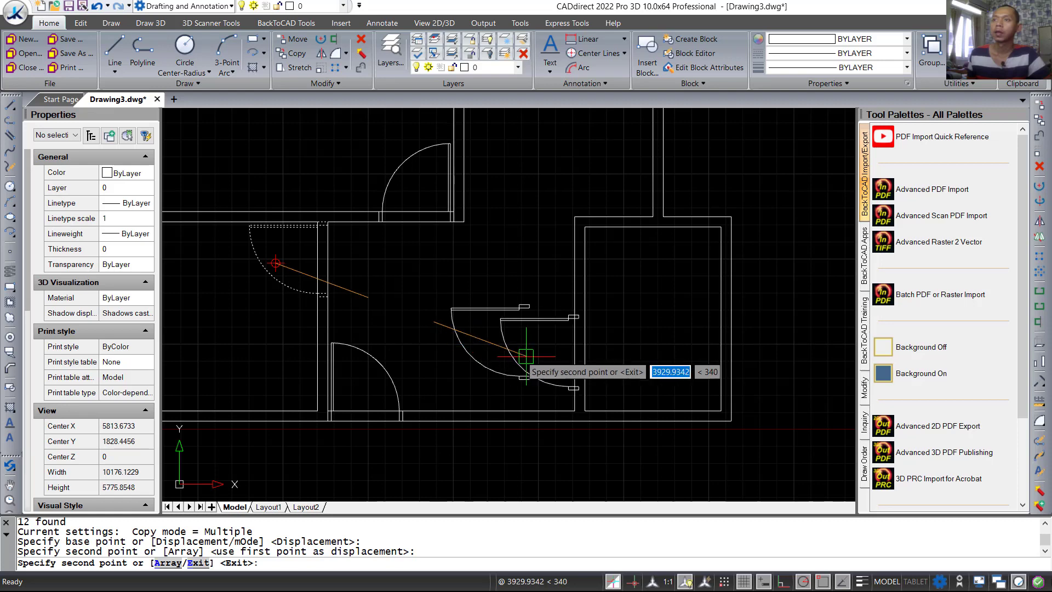
{"action": "key", "text": "Return"}
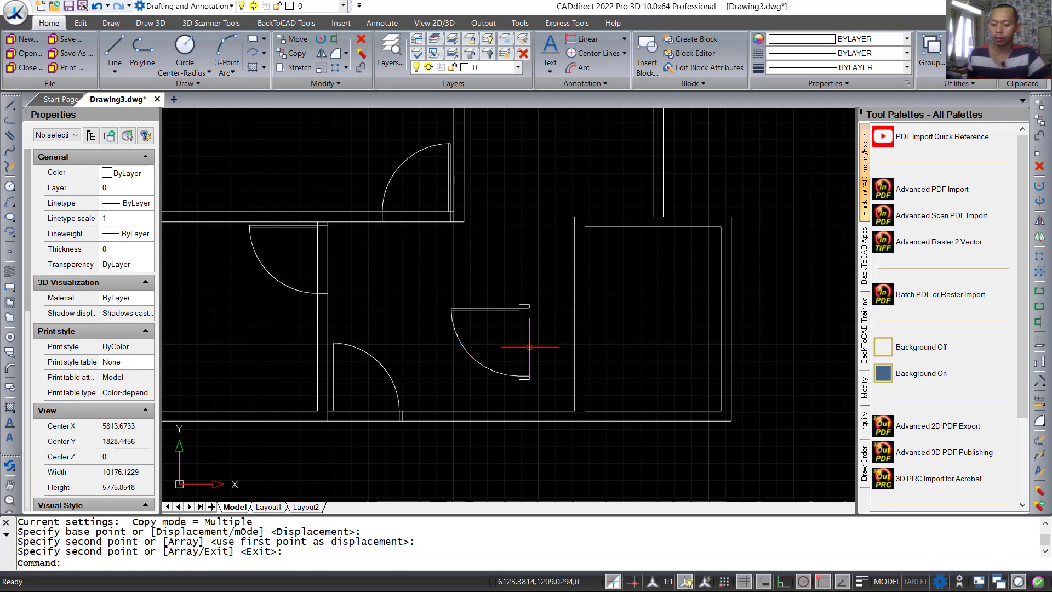
- Rotate the copied door 180 degrees
{"action": "type", "text": "ro"}
{"action": "key", "text": "Return"}
{"action": "left_click", "coordinate": [472, 299]}
{"action": "left_click", "coordinate": [485, 377]}
{"action": "key", "text": "Return"}
{"action": "left_click", "coordinate": [500, 334]}
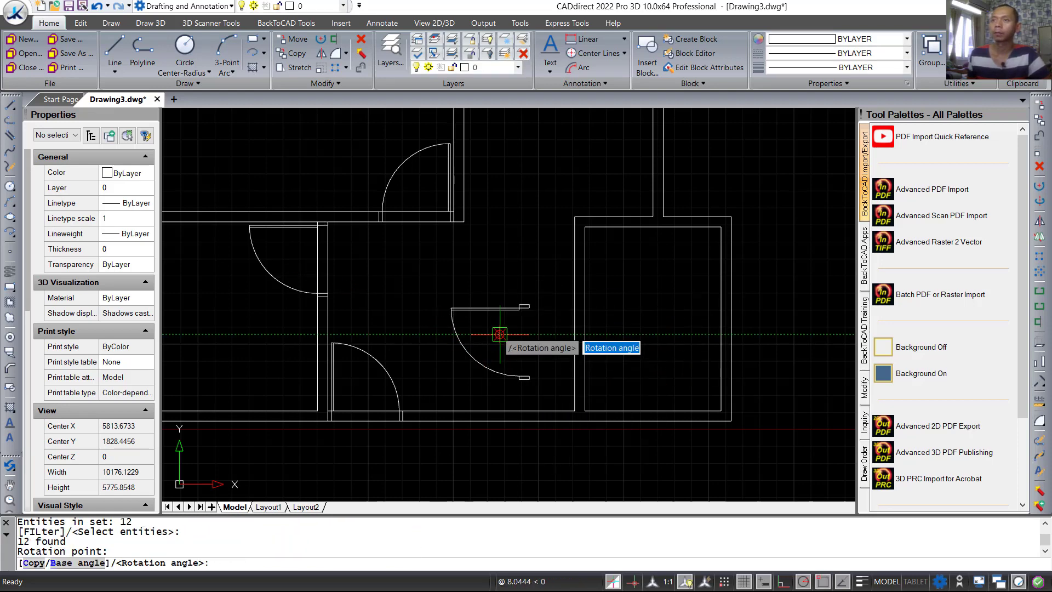
{"action": "left_click", "coordinate": [402, 334]}
- Move the rotated door by its corner onto the lower end of the right room's left wall
{"action": "type", "text": "m"}
{"action": "key", "text": "Return"}
{"action": "left_click", "coordinate": [512, 347]}
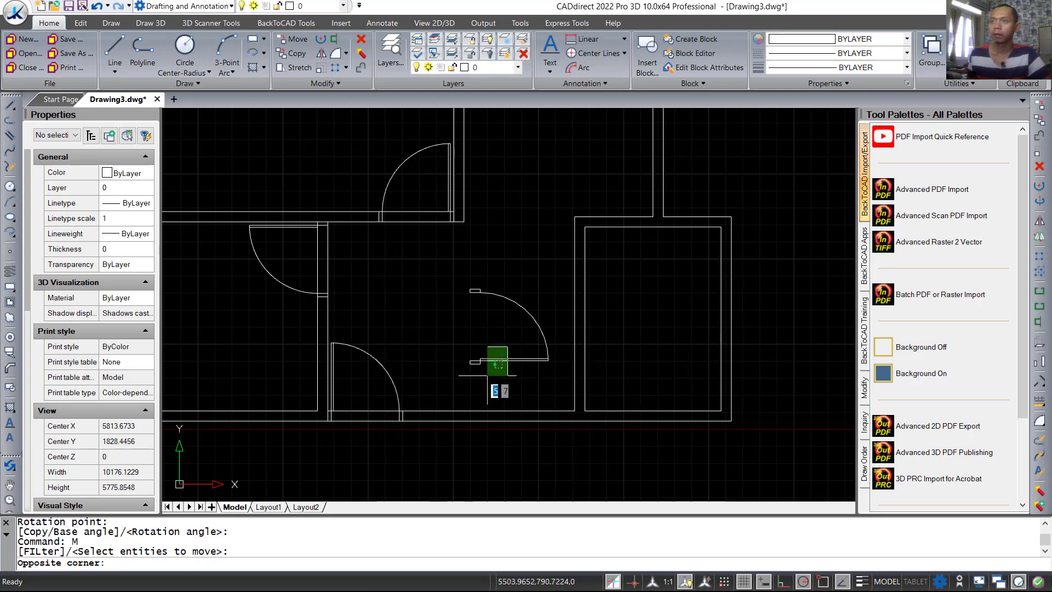
{"action": "left_click", "coordinate": [482, 378]}
{"action": "key", "text": "Return"}
{"action": "scroll", "coordinate": [485, 365], "scroll_direction": "up", "scroll_amount": 3}
{"action": "left_click", "coordinate": [476, 352]}
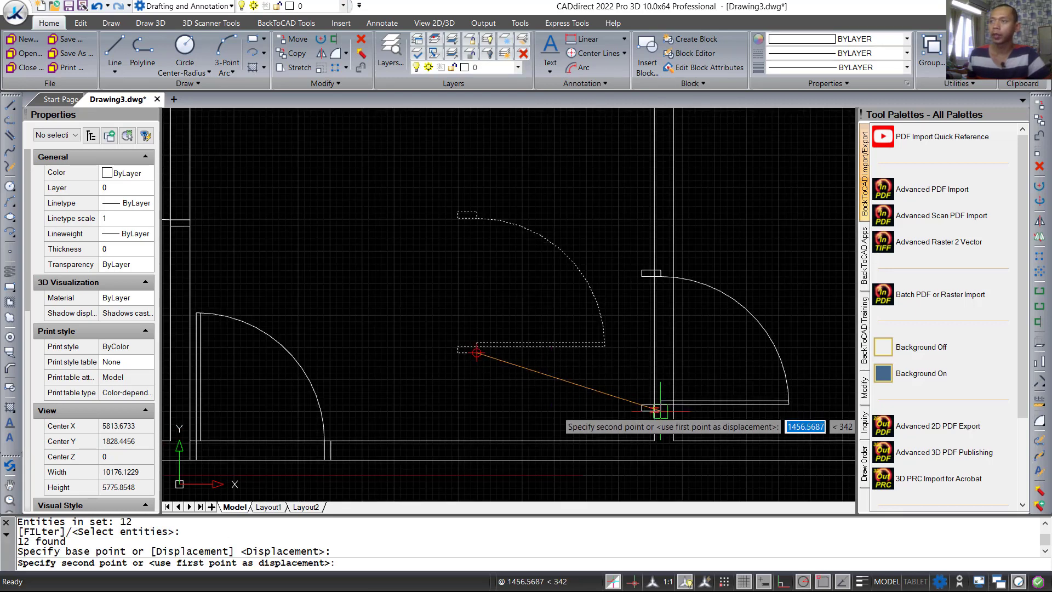
{"action": "left_click", "coordinate": [673, 441]}
{"action": "scroll", "coordinate": [578, 353], "scroll_direction": "down", "scroll_amount": 4}
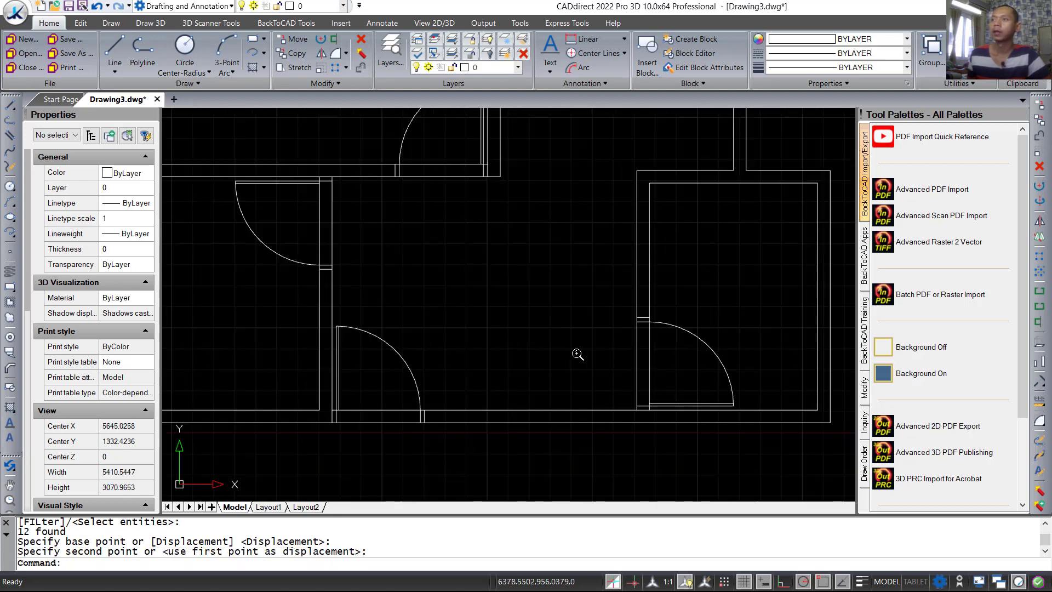
{"action": "type", "text": "tr"}
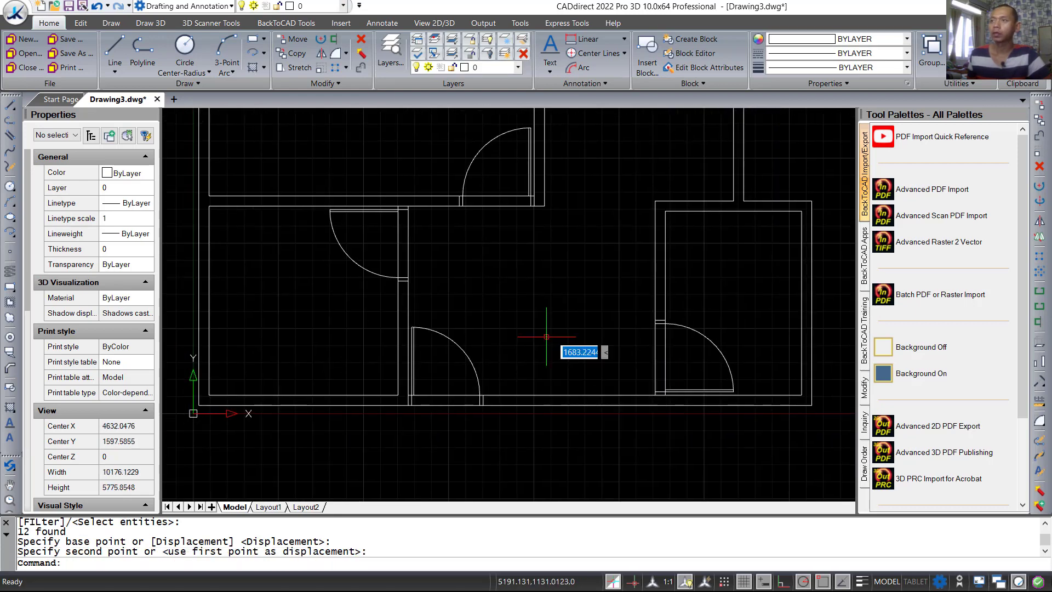
{"action": "key", "text": "Return"}
{"action": "key", "text": "Return"}
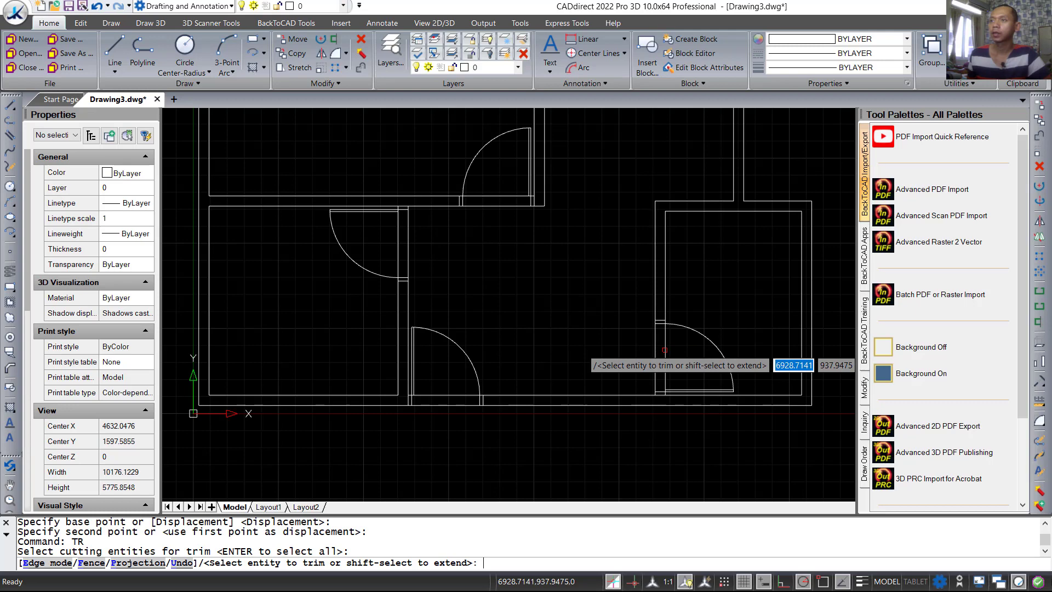
- Trim the jamb and wall lines crossing the new doorway and the middle door's opening
{"action": "left_click", "coordinate": [665, 349]}
{"action": "left_click", "coordinate": [455, 395]}
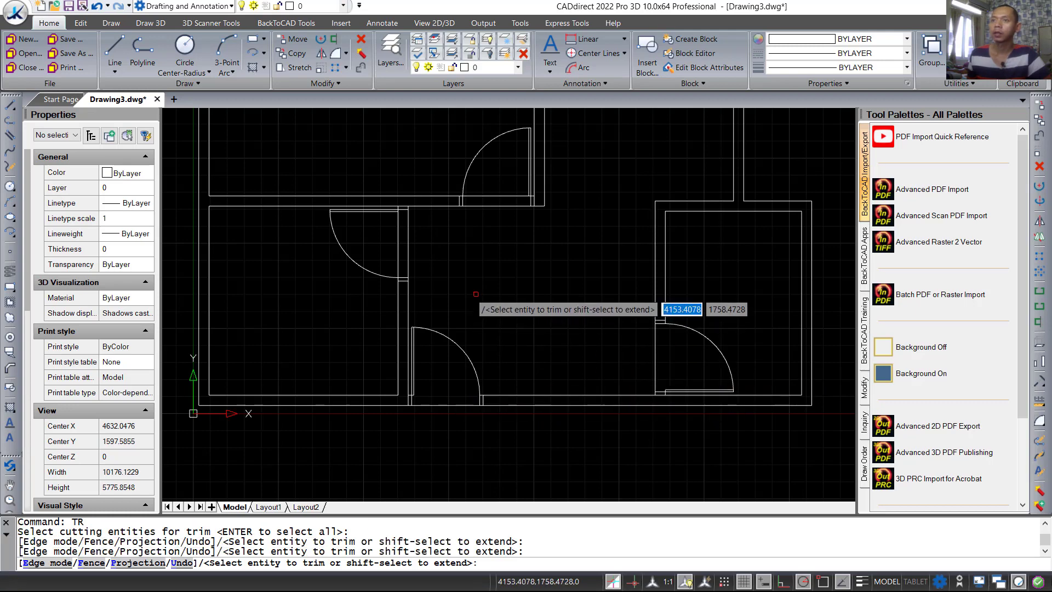
{"action": "middle_click_drag", "start_coordinate": [476, 294], "coordinate": [547, 311]}
{"action": "left_click", "coordinate": [526, 269]}
{"action": "left_click", "coordinate": [527, 279]}
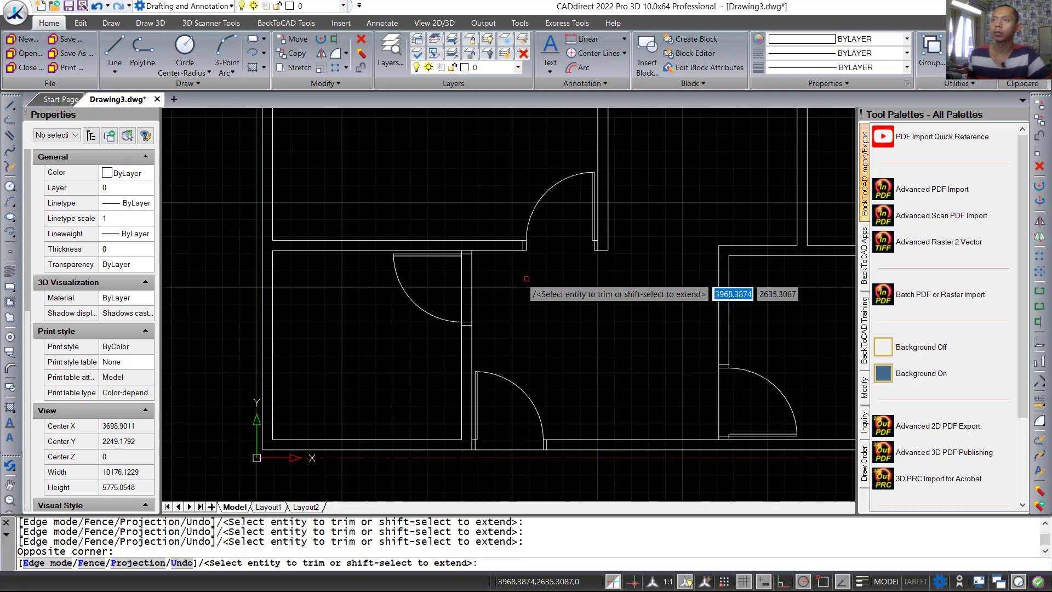
{"action": "left_click", "coordinate": [480, 271]}
{"action": "left_click", "coordinate": [424, 287]}
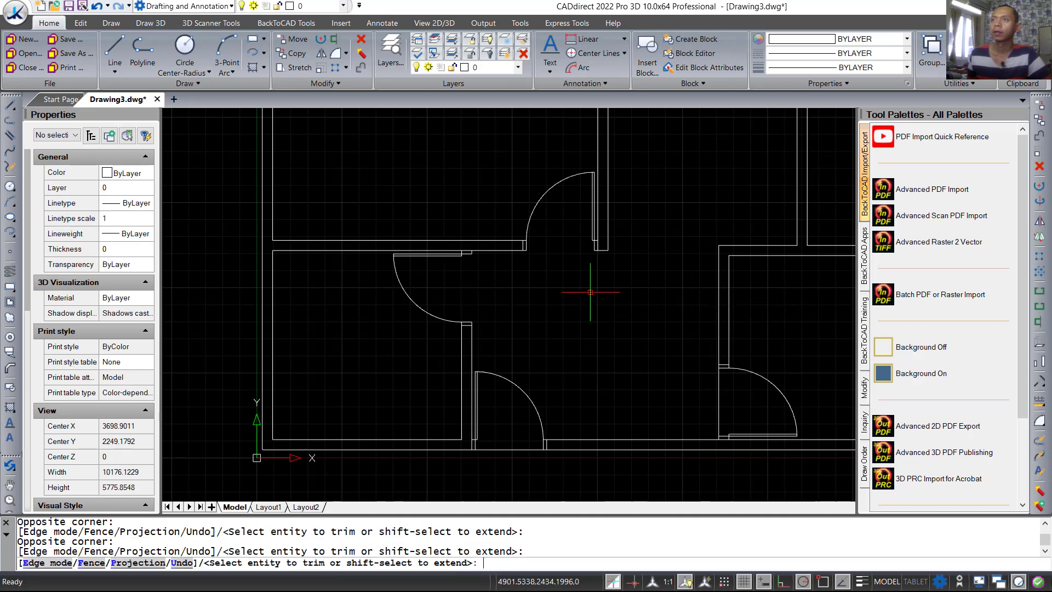
{"action": "key", "text": "Escape"}
{"action": "scroll", "coordinate": [598, 302], "scroll_direction": "down", "scroll_amount": 4}
{"action": "scroll", "coordinate": [623, 312], "scroll_direction": "up", "scroll_amount": 2}
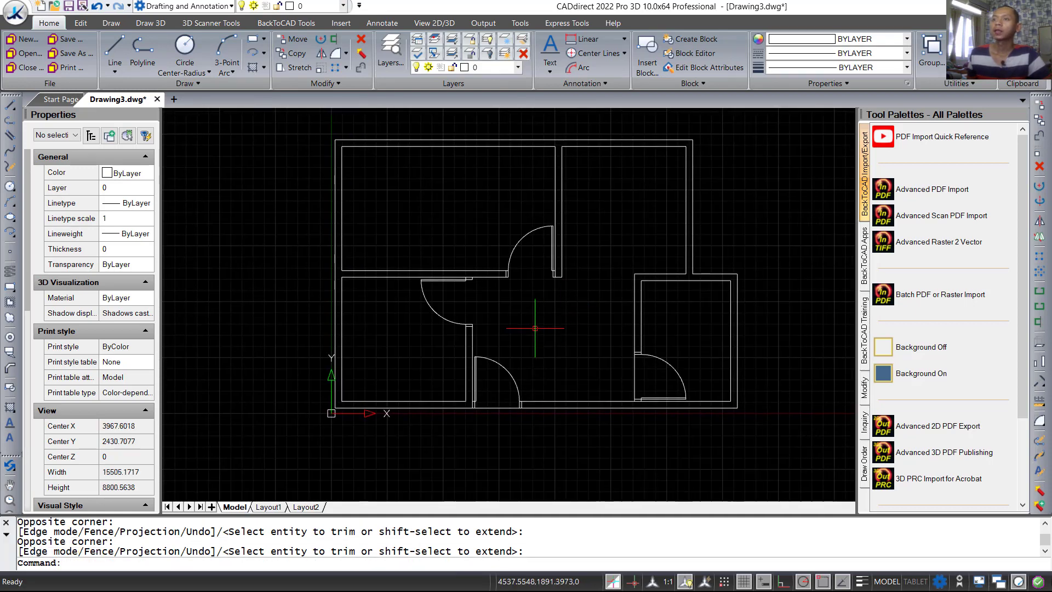
{"action": "scroll", "coordinate": [524, 336], "scroll_direction": "up", "scroll_amount": 1}
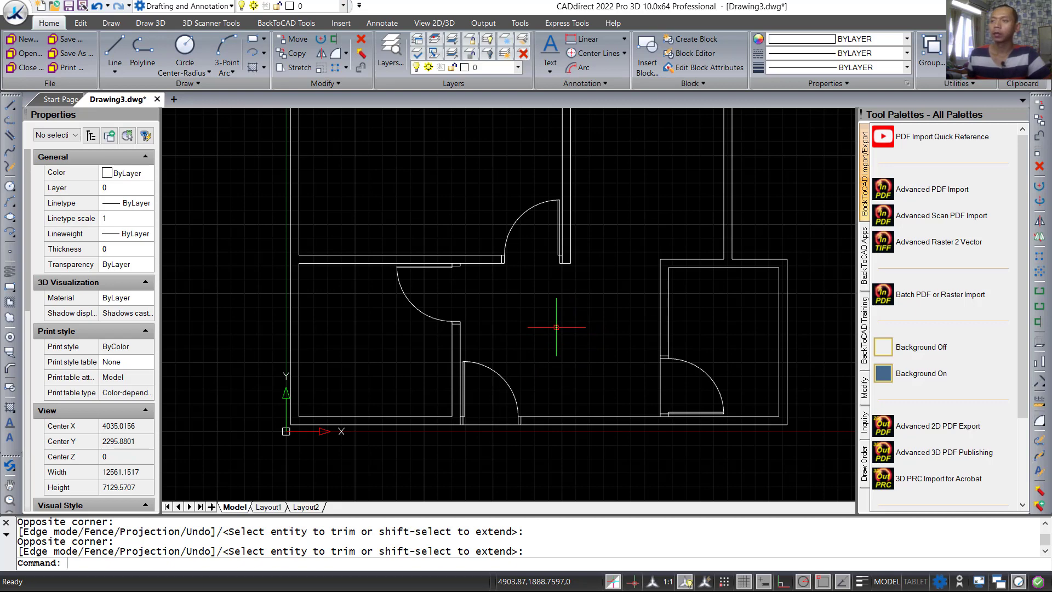
- Draw a 1300 × 150 window rectangle in the hallway
{"action": "type", "text": "rec"}
{"action": "key", "text": "Return"}
{"action": "left_click", "coordinate": [527, 308]}
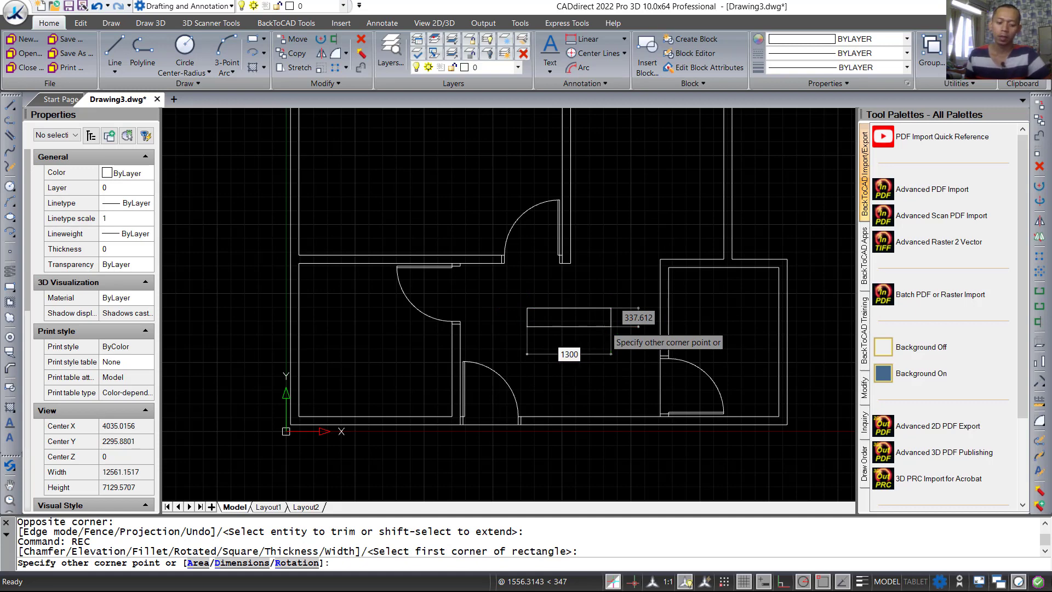
{"action": "type", "text": "1300"}
{"action": "key", "text": "Tab"}
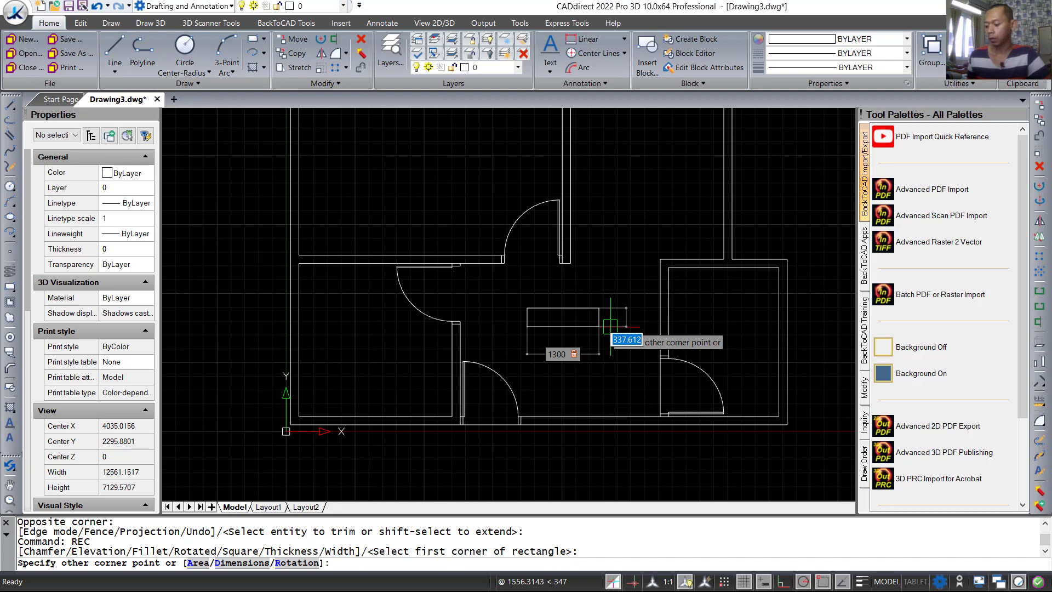
{"action": "key", "text": "Return"}
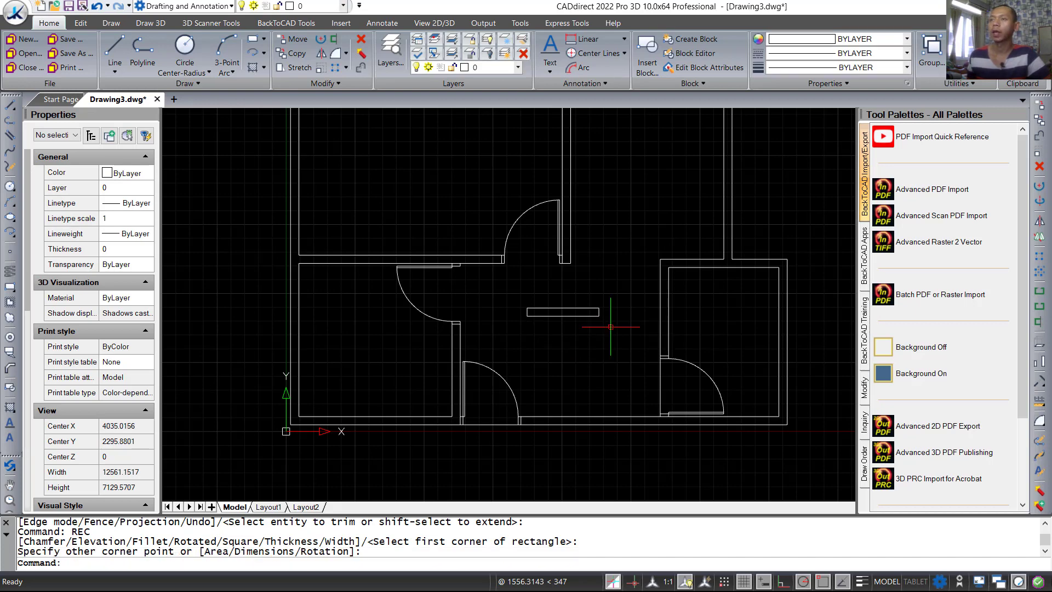
{"action": "scroll", "coordinate": [590, 330], "scroll_direction": "up", "scroll_amount": 2}
- Draw a line through the middle of the window rectangle
{"action": "type", "text": "L"}
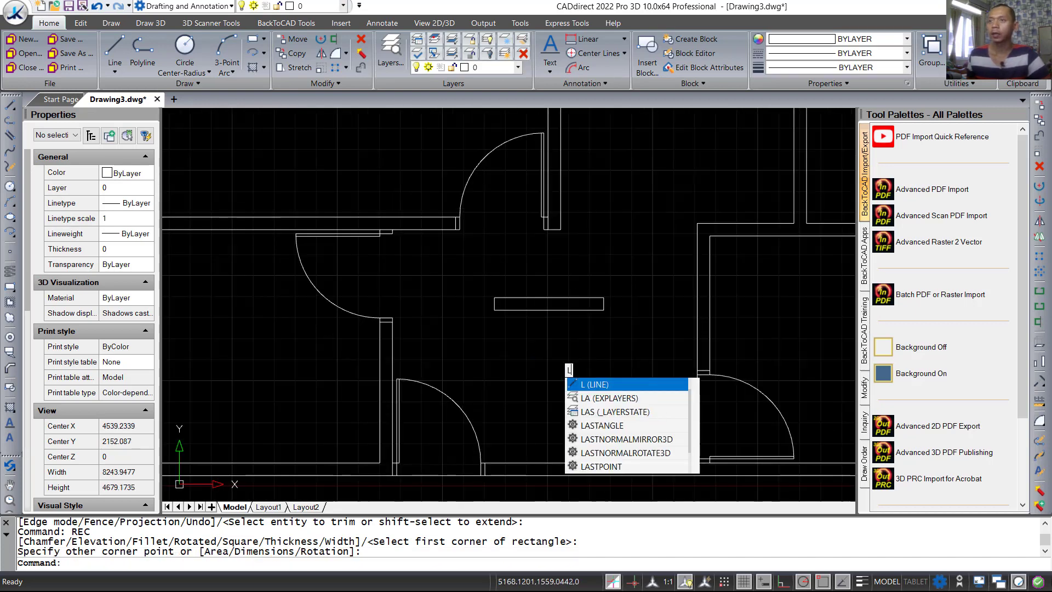
{"action": "key", "text": "Return"}
{"action": "scroll", "coordinate": [502, 312], "scroll_direction": "up", "scroll_amount": 2}
{"action": "left_click", "coordinate": [489, 325]}
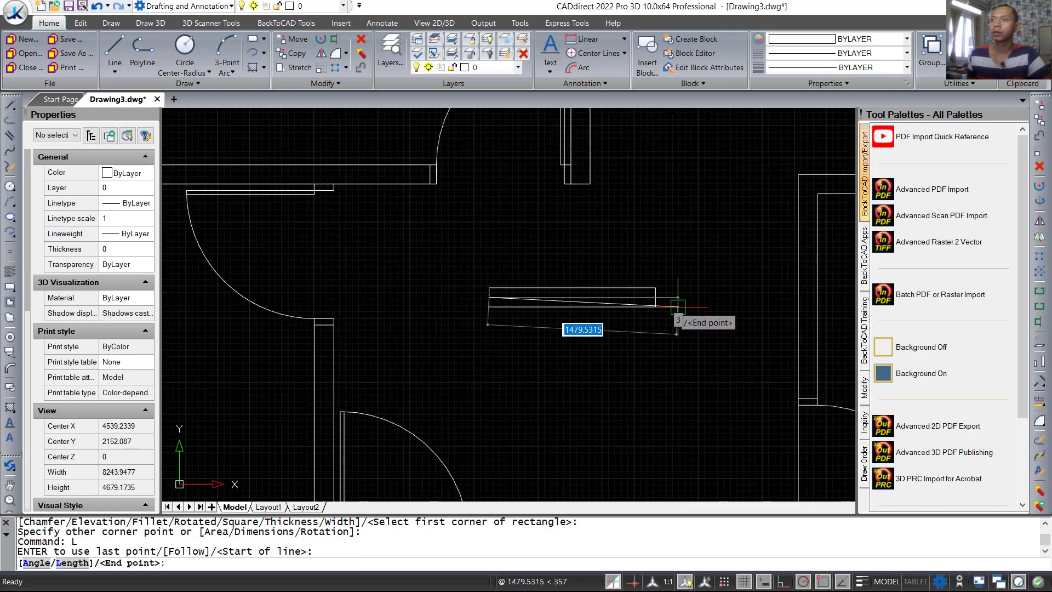
{"action": "left_click", "coordinate": [669, 298]}
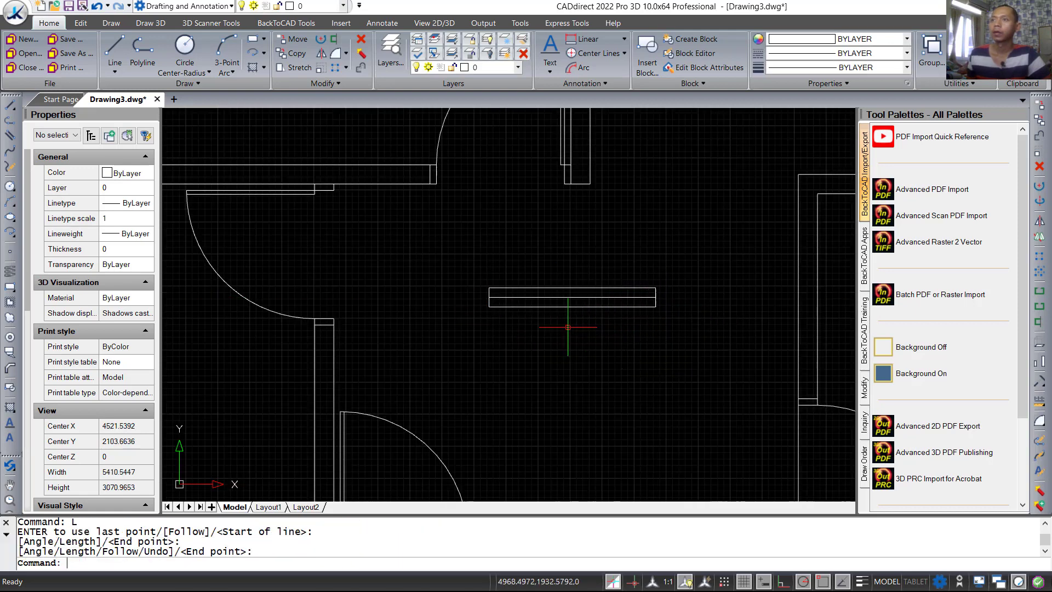
{"action": "key", "text": "Return"}
{"action": "middle_click_drag", "start_coordinate": [567, 328], "coordinate": [567, 337]}
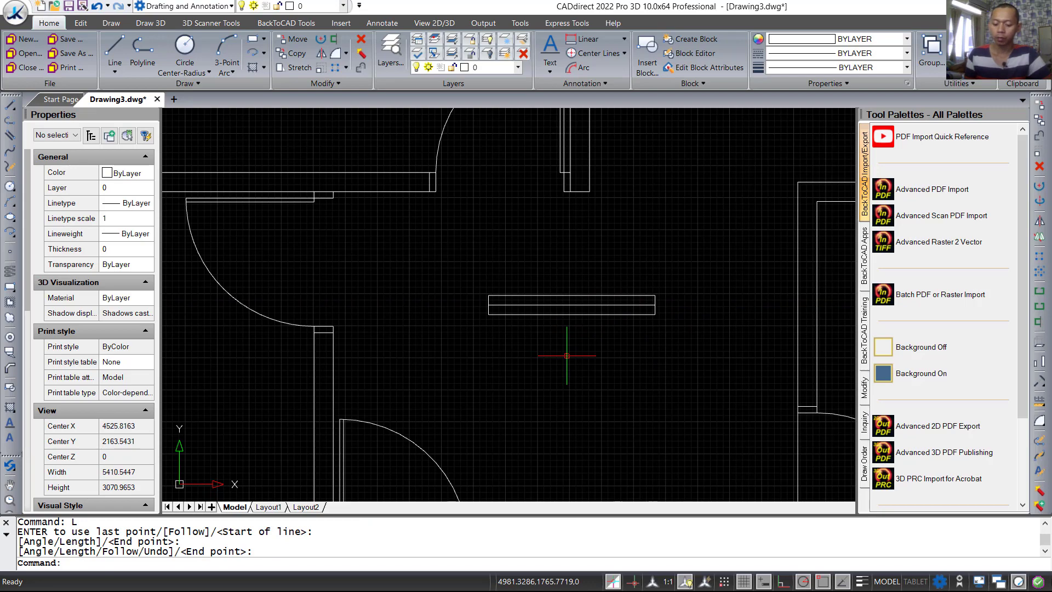
- Group the rectangle and middle line into a group named 'window'
{"action": "type", "text": "GROUP"}
{"action": "key", "text": "Return"}
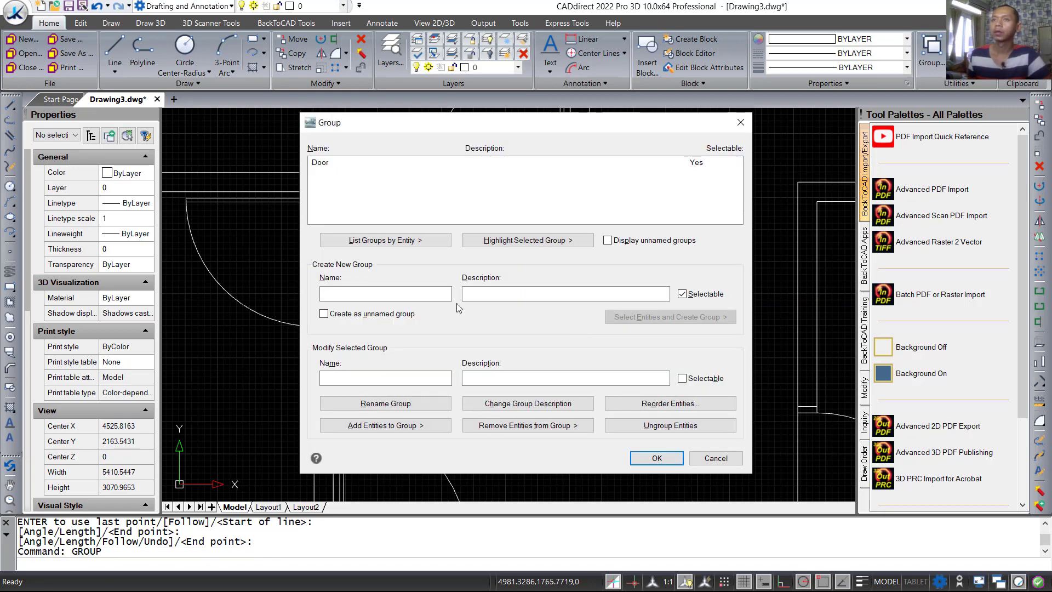
{"action": "type", "text": "wi"}
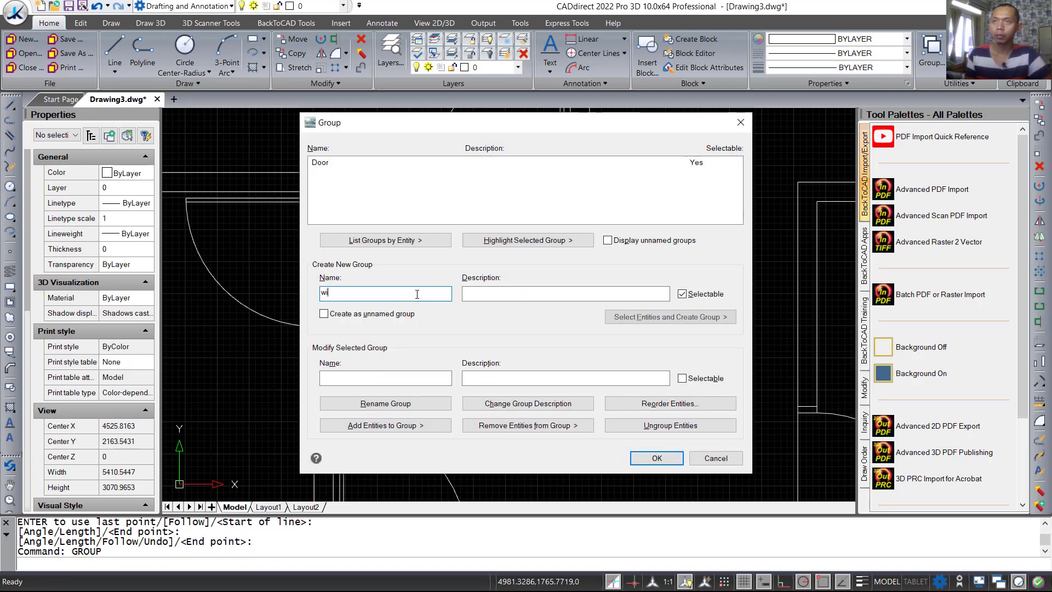
{"action": "left_click", "coordinate": [637, 321]}
{"action": "left_click", "coordinate": [694, 252]}
{"action": "left_click", "coordinate": [440, 364]}
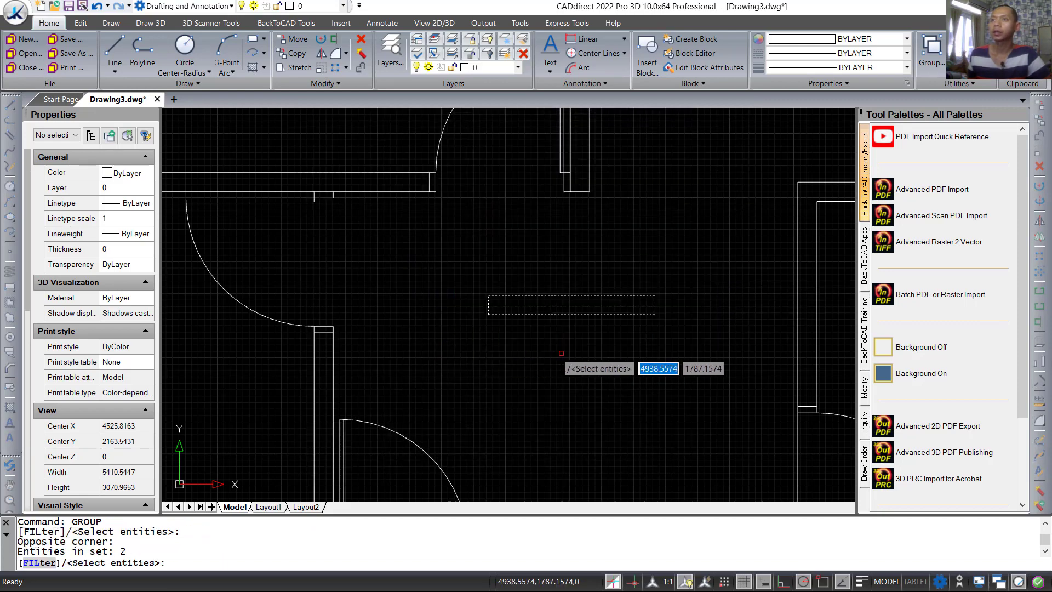
{"action": "key", "text": "Return"}
{"action": "left_click", "coordinate": [656, 460]}
- Select the window symbol and every door with its jambs using crossing windows
{"action": "scroll", "coordinate": [624, 366], "scroll_direction": "down", "scroll_amount": 1}
{"action": "middle_click_drag", "start_coordinate": [623, 366], "coordinate": [624, 323]}
{"action": "left_click", "coordinate": [712, 215]}
{"action": "left_click", "coordinate": [512, 333]}
{"action": "left_click", "coordinate": [518, 371]}
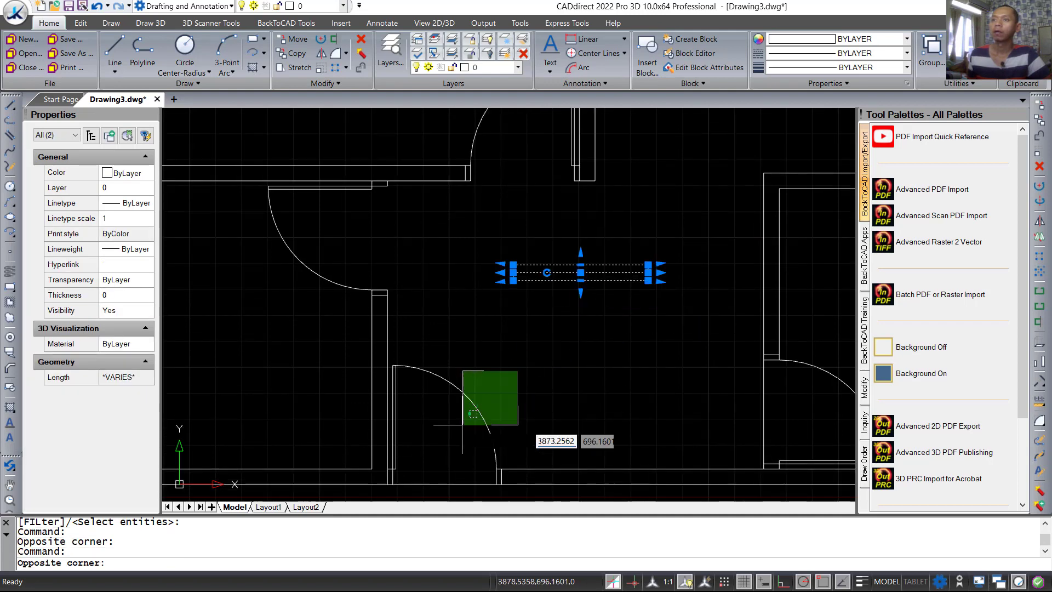
{"action": "left_click", "coordinate": [474, 414]}
{"action": "left_click", "coordinate": [353, 255]}
{"action": "left_click", "coordinate": [247, 295]}
{"action": "left_click", "coordinate": [496, 134]}
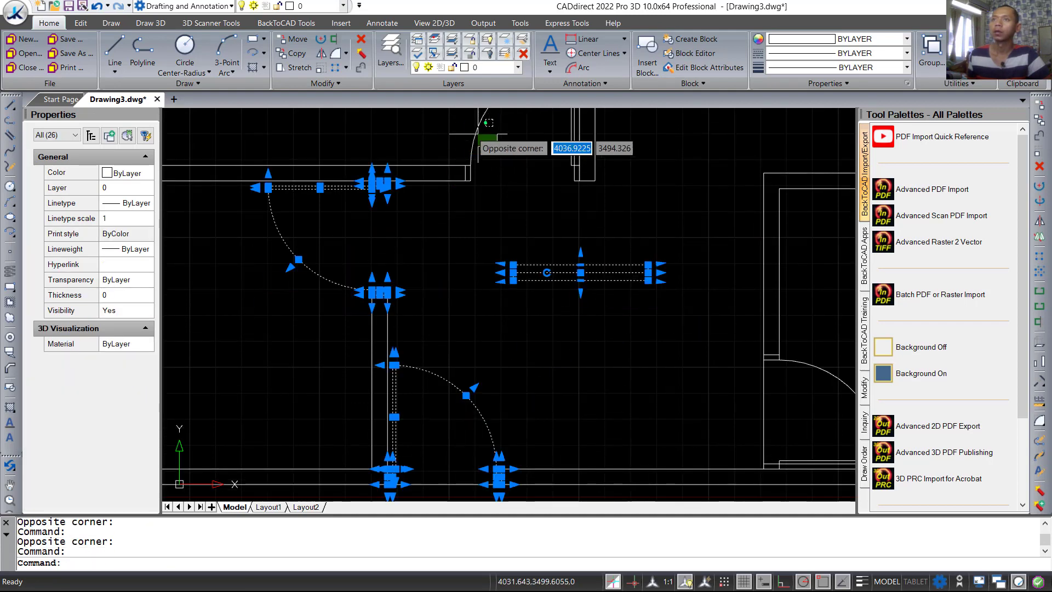
{"action": "left_click", "coordinate": [488, 123]}
{"action": "left_click", "coordinate": [800, 367]}
{"action": "left_click", "coordinate": [770, 348]}
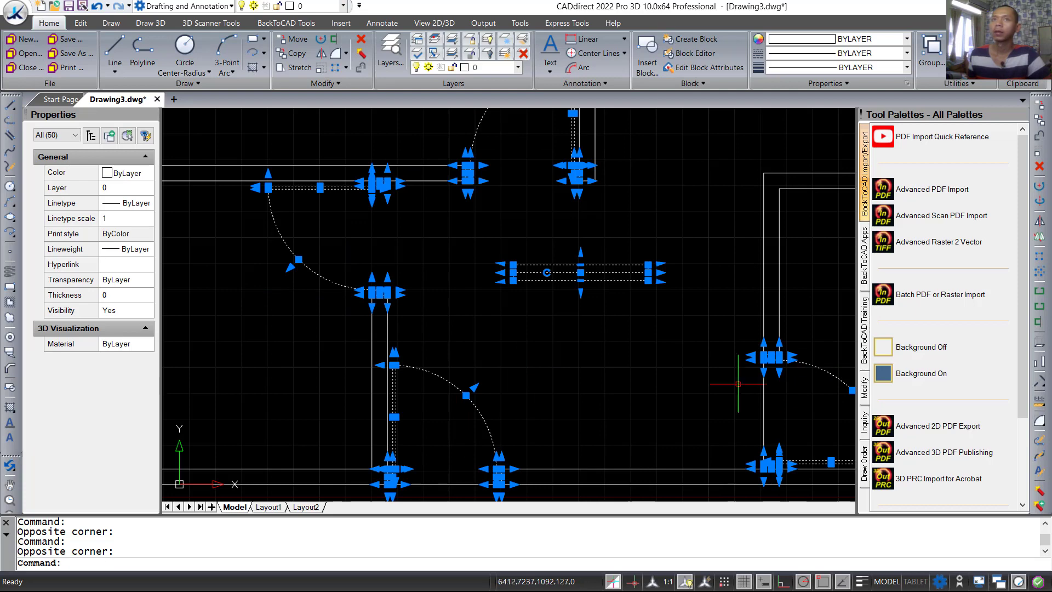
- Recolour the selected doors and window to Color 17 and clear the selection
{"action": "left_click", "coordinate": [122, 174]}
{"action": "left_click", "coordinate": [141, 175]}
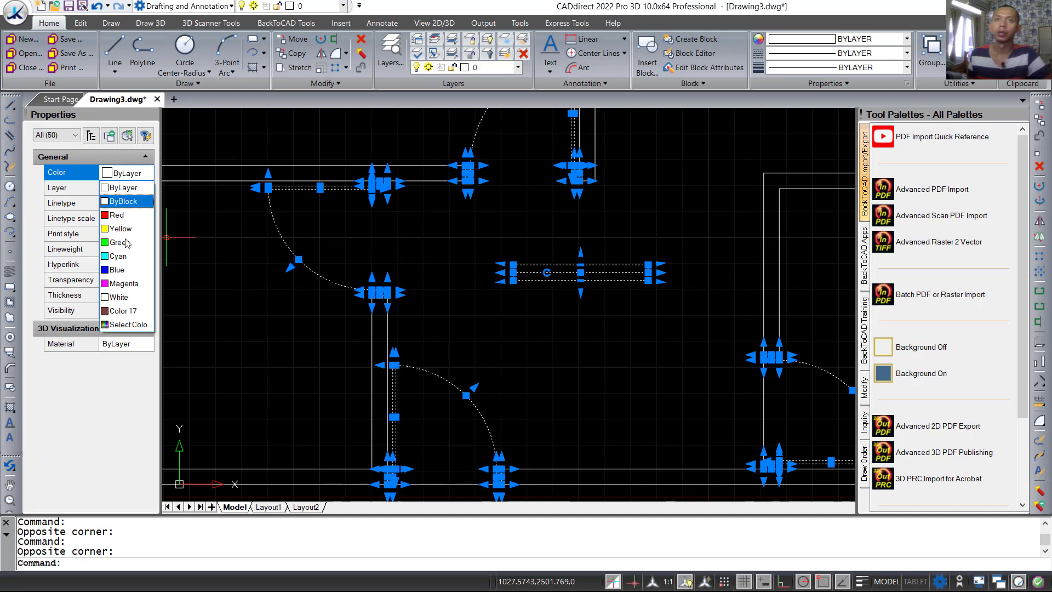
{"action": "left_click", "coordinate": [124, 311]}
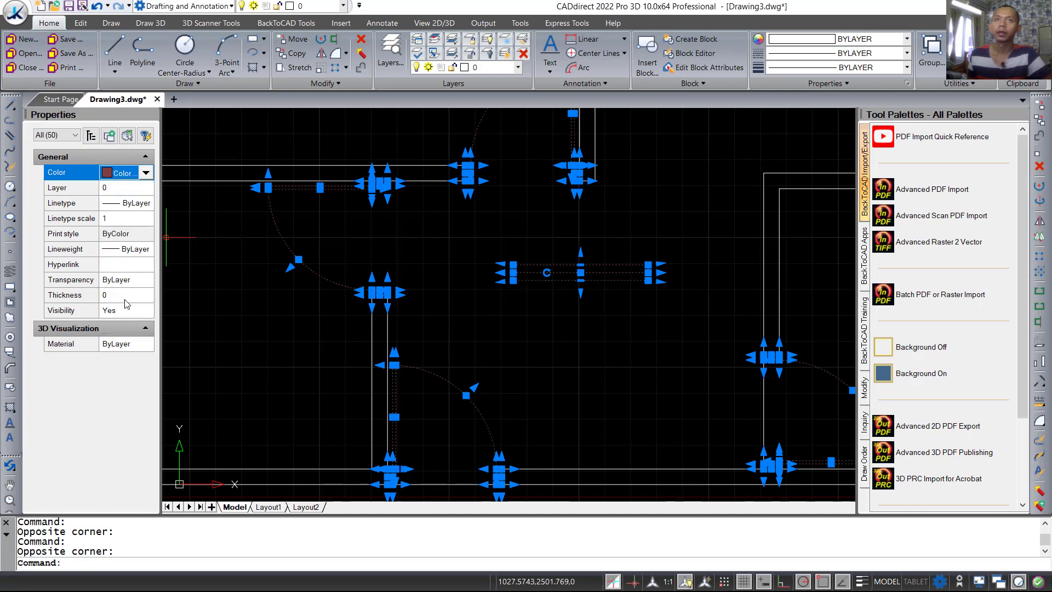
{"action": "key", "text": "Escape"}
- Start moving the window symbol's two lines with MOVE
{"action": "scroll", "coordinate": [625, 315], "scroll_direction": "down", "scroll_amount": 3}
{"action": "type", "text": "M"}
{"action": "key", "text": "Return"}
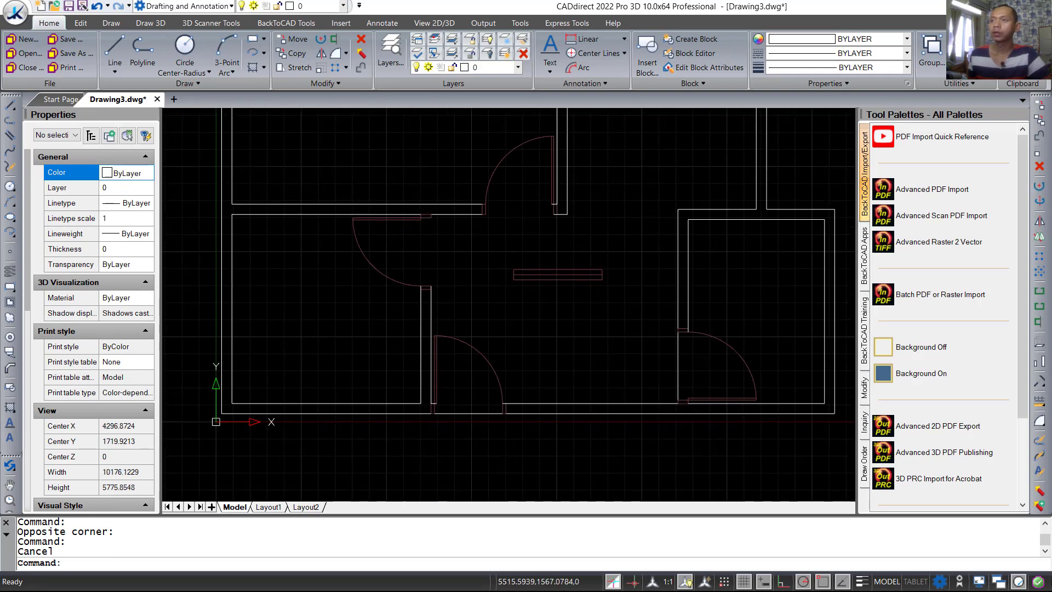
{"action": "left_click", "coordinate": [587, 245]}
{"action": "left_click", "coordinate": [548, 288]}
- Place the window lines into the lower wall opening
{"action": "key", "text": "Return"}
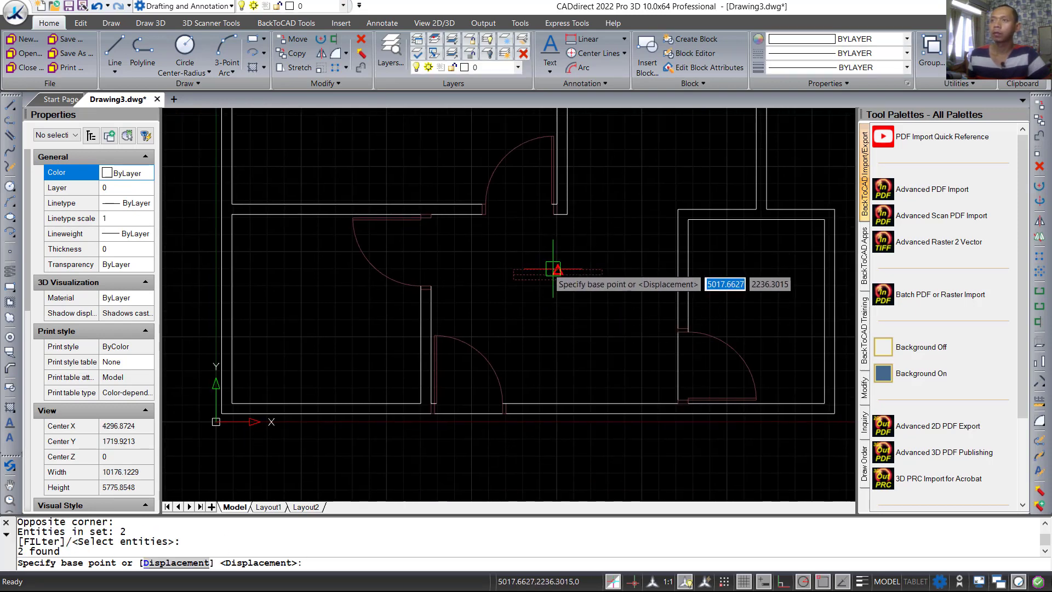
{"action": "left_click", "coordinate": [557, 268]}
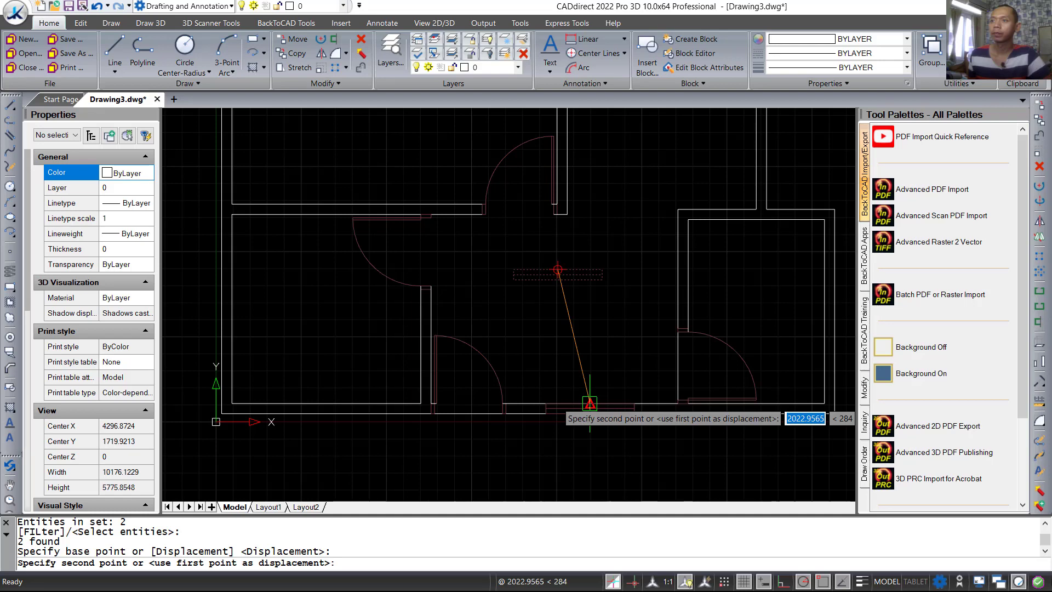
{"action": "left_click", "coordinate": [548, 405]}
- Start copying the two window lines from a base point on the window
{"action": "type", "text": "co"}
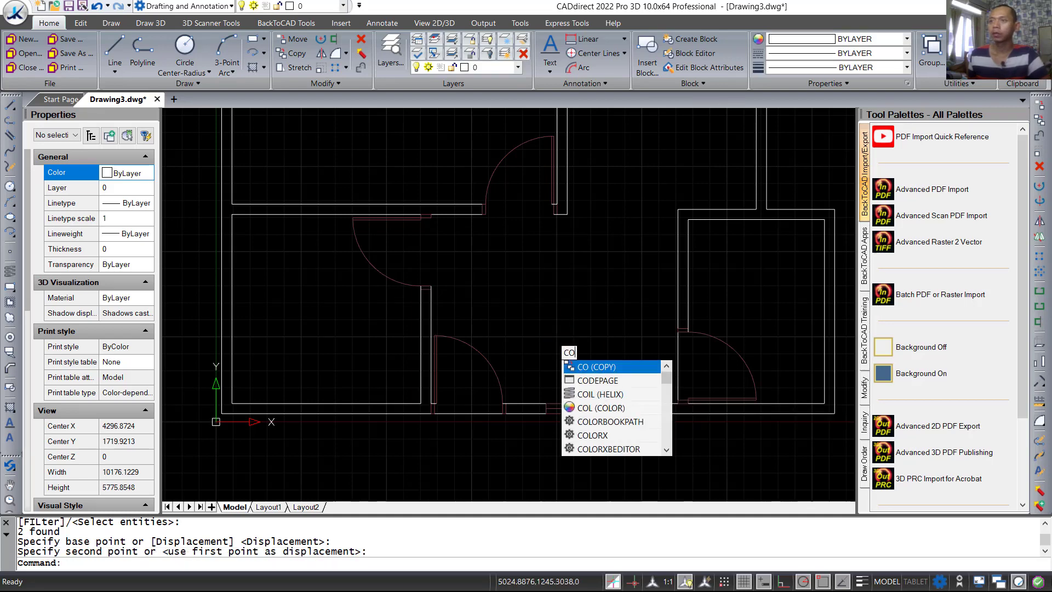
{"action": "key", "text": "Return"}
{"action": "scroll", "coordinate": [565, 436], "scroll_direction": "up", "scroll_amount": 3}
{"action": "left_click", "coordinate": [591, 386]}
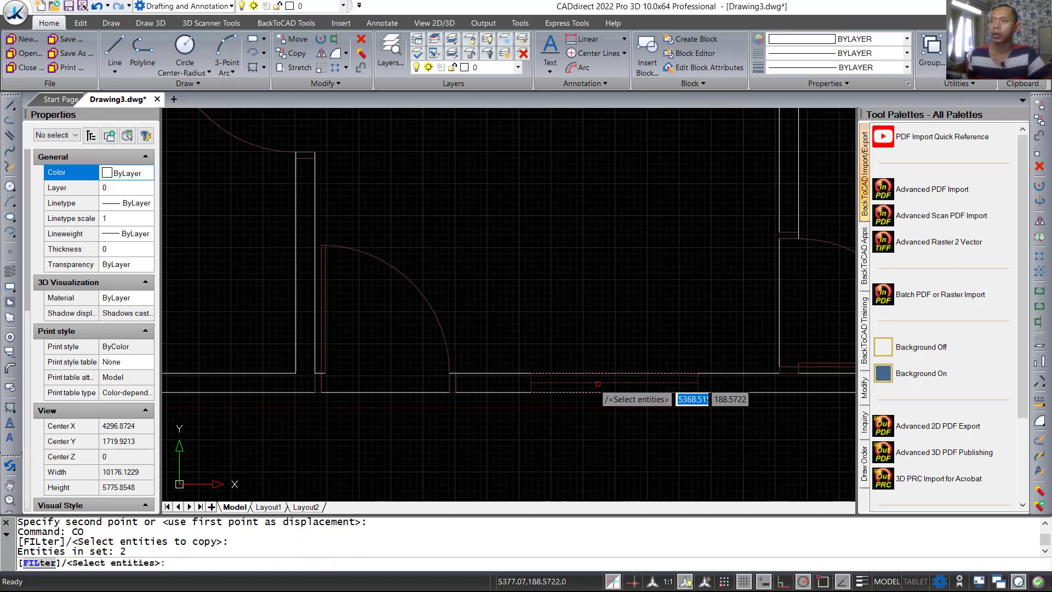
{"action": "left_click", "coordinate": [609, 377]}
{"action": "key", "text": "Return"}
{"action": "left_click", "coordinate": [614, 373]}
- Place window copies in the bottom-left and top wall openings
{"action": "scroll", "coordinate": [549, 394], "scroll_direction": "down", "scroll_amount": 2}
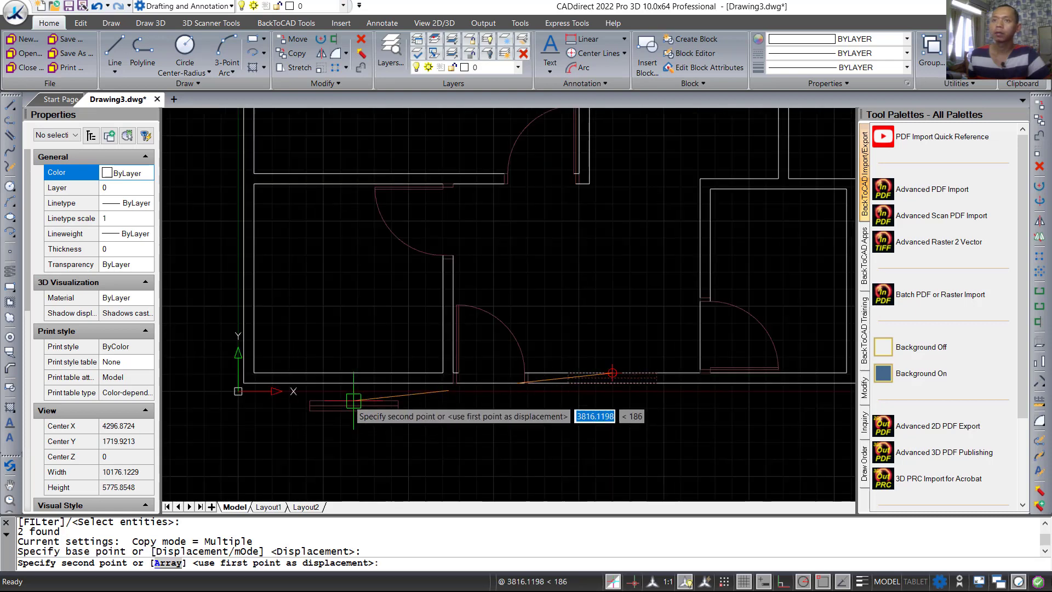
{"action": "left_click", "coordinate": [356, 377]}
{"action": "scroll", "coordinate": [356, 378], "scroll_direction": "down", "scroll_amount": 3}
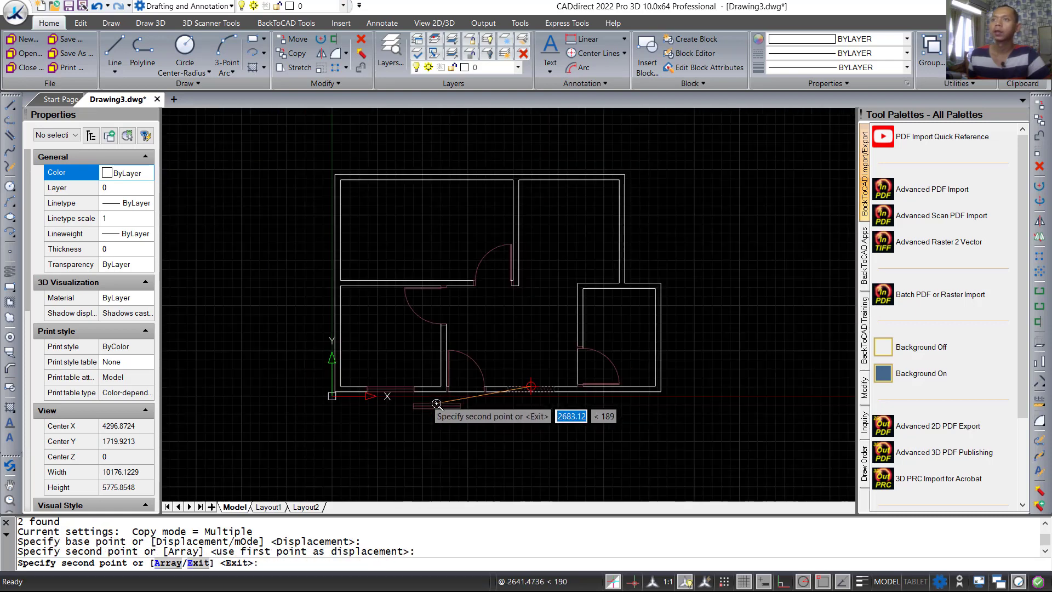
{"action": "middle_click_drag", "start_coordinate": [482, 333], "coordinate": [531, 369]}
{"action": "scroll", "coordinate": [408, 257], "scroll_direction": "up", "scroll_amount": 2}
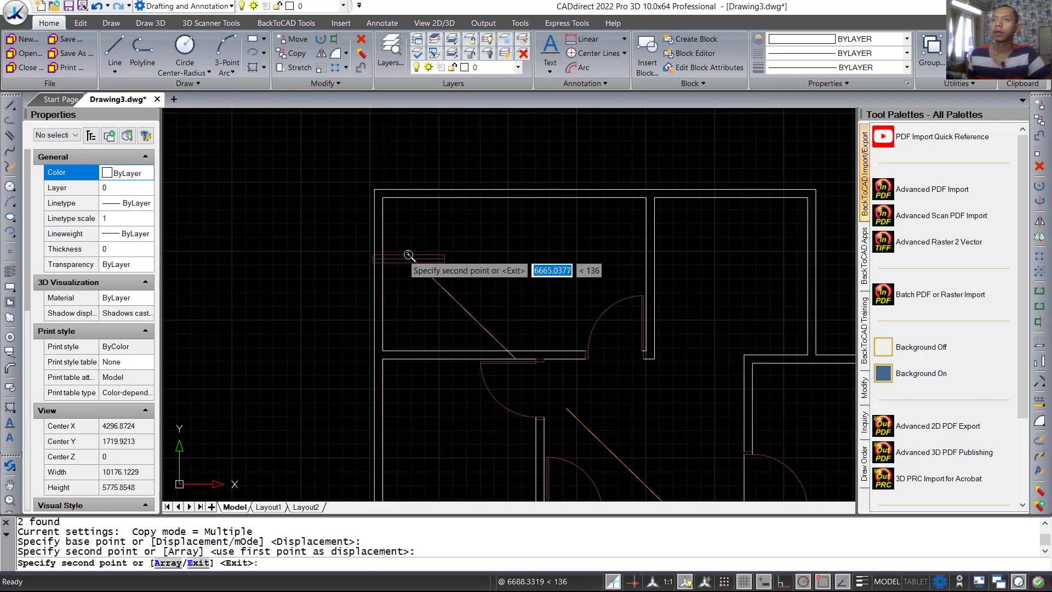
{"action": "scroll", "coordinate": [411, 263], "scroll_direction": "up", "scroll_amount": 2}
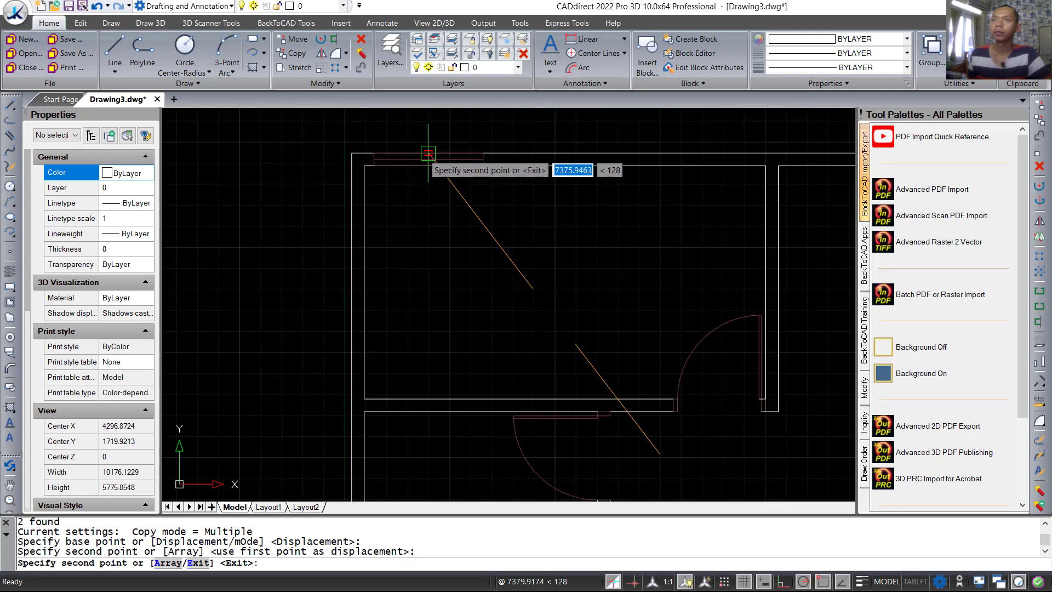
{"action": "left_click", "coordinate": [417, 153]}
{"action": "scroll", "coordinate": [526, 267], "scroll_direction": "down", "scroll_amount": 3}
{"action": "scroll", "coordinate": [542, 268], "scroll_direction": "up", "scroll_amount": 1}
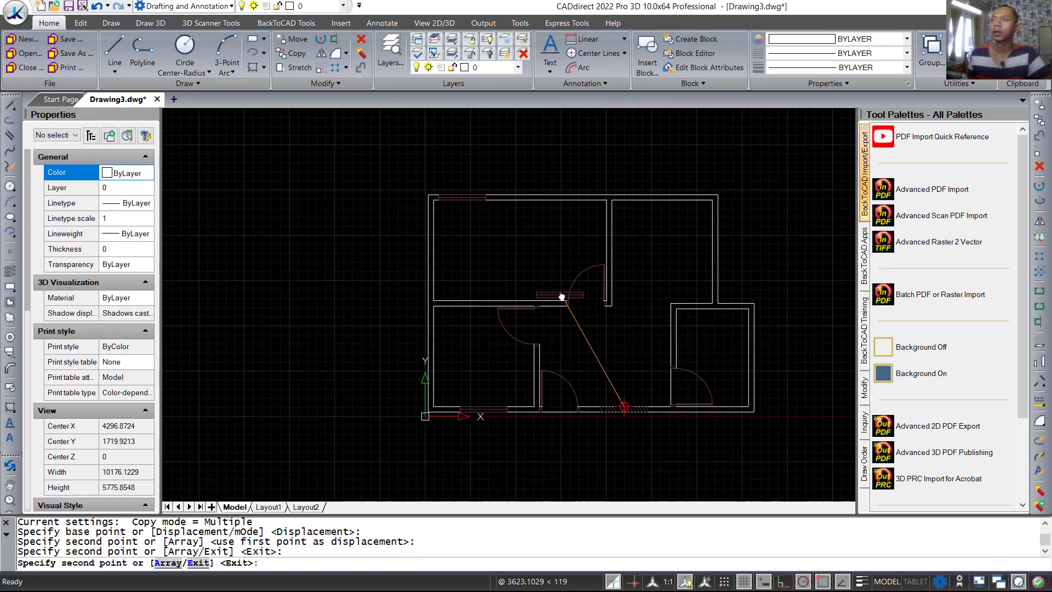
{"action": "scroll", "coordinate": [540, 275], "scroll_direction": "up", "scroll_amount": 1}
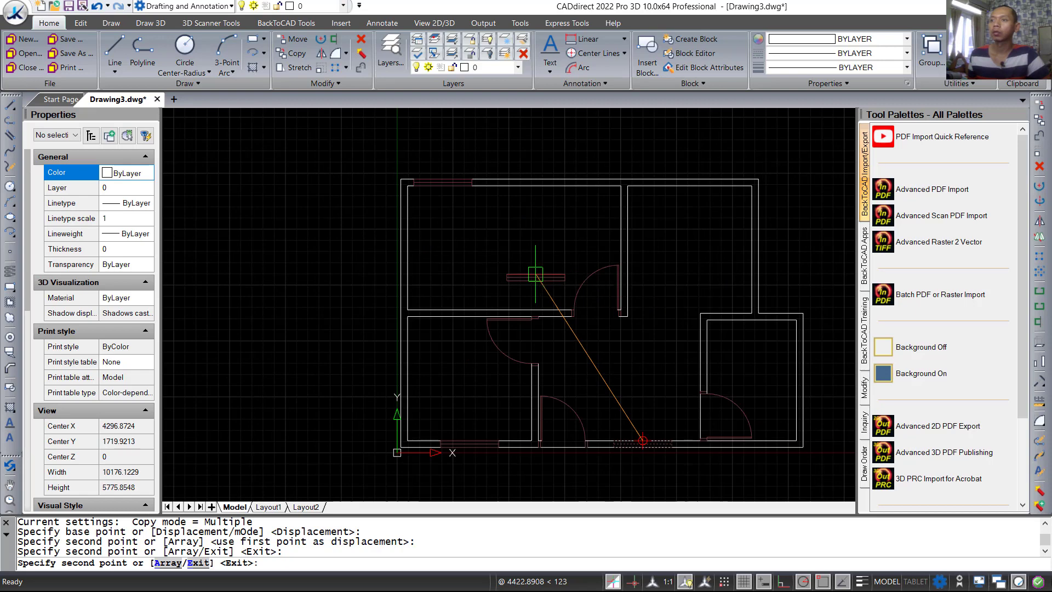
{"action": "key", "text": "Escape"}
{"action": "middle_click_drag", "start_coordinate": [571, 329], "coordinate": [575, 362]}
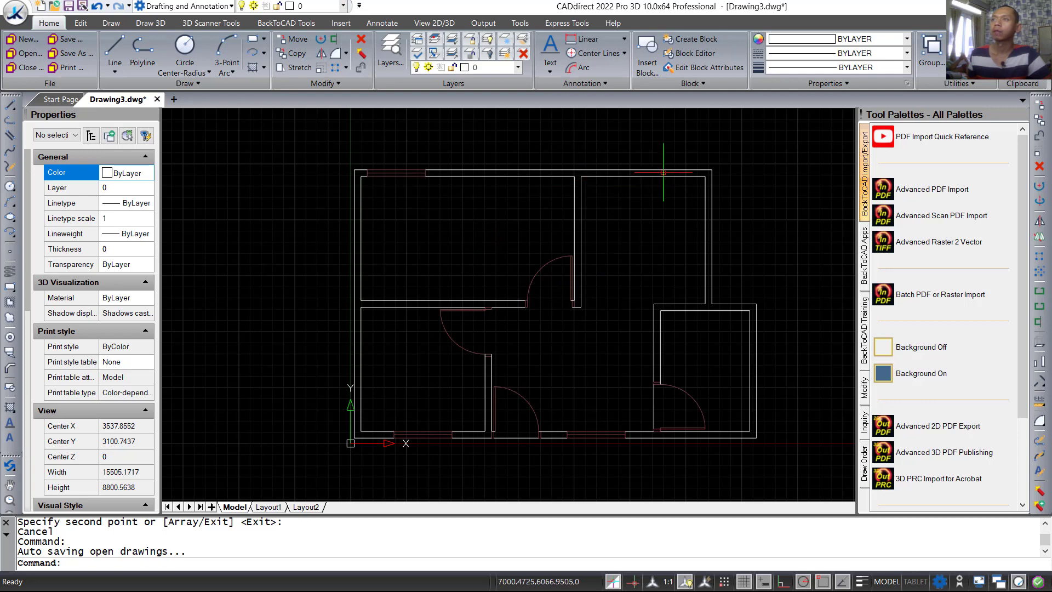
- Start HATCH and set the hatch colour to gold index 42
{"action": "type", "text": "hatch"}
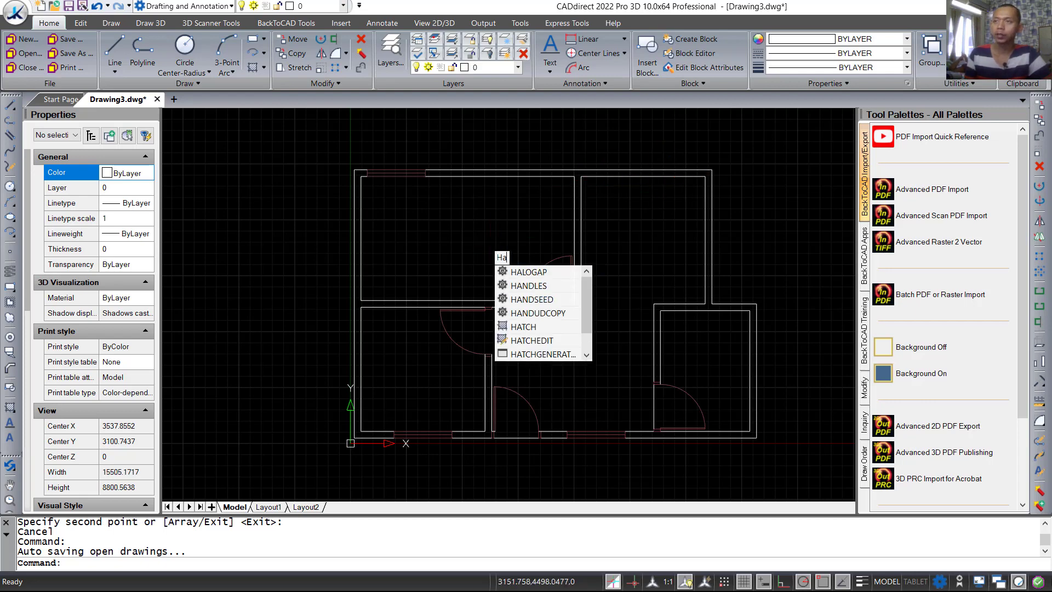
{"action": "key", "text": "Return"}
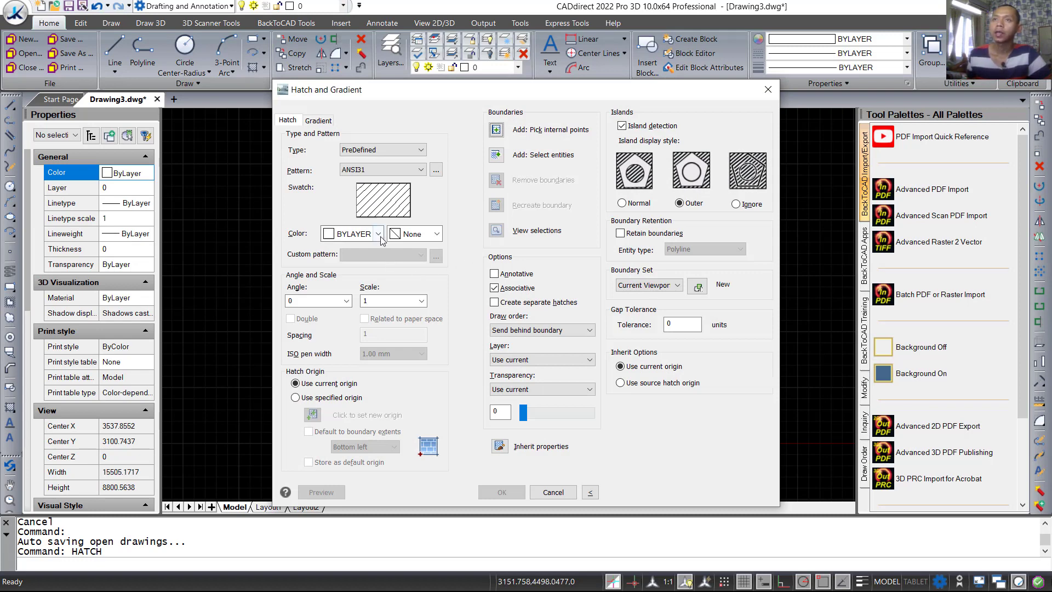
{"action": "left_click", "coordinate": [378, 235]}
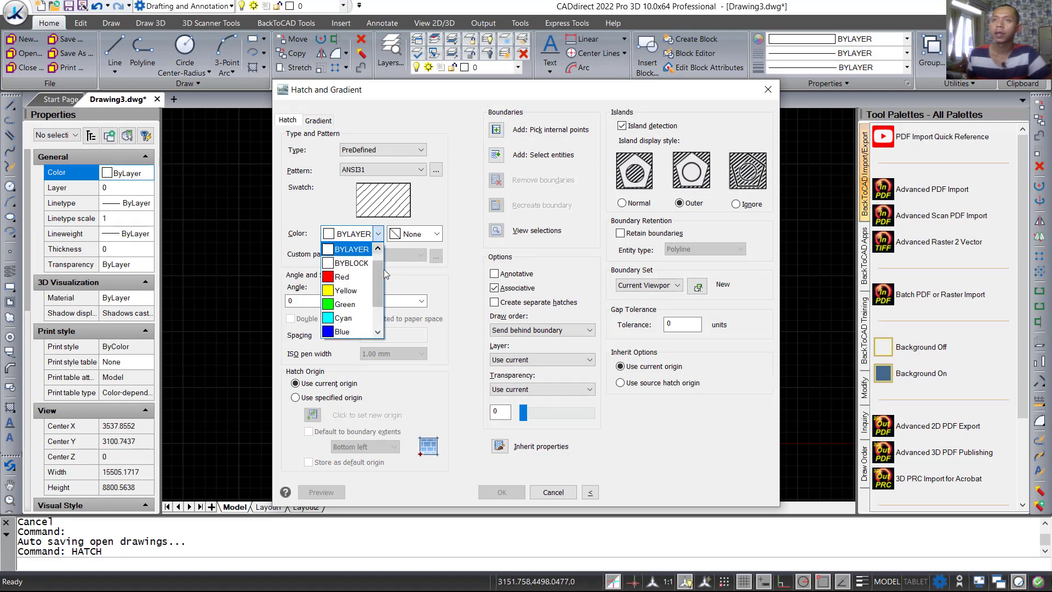
{"action": "left_click_drag", "start_coordinate": [380, 278], "coordinate": [380, 257]}
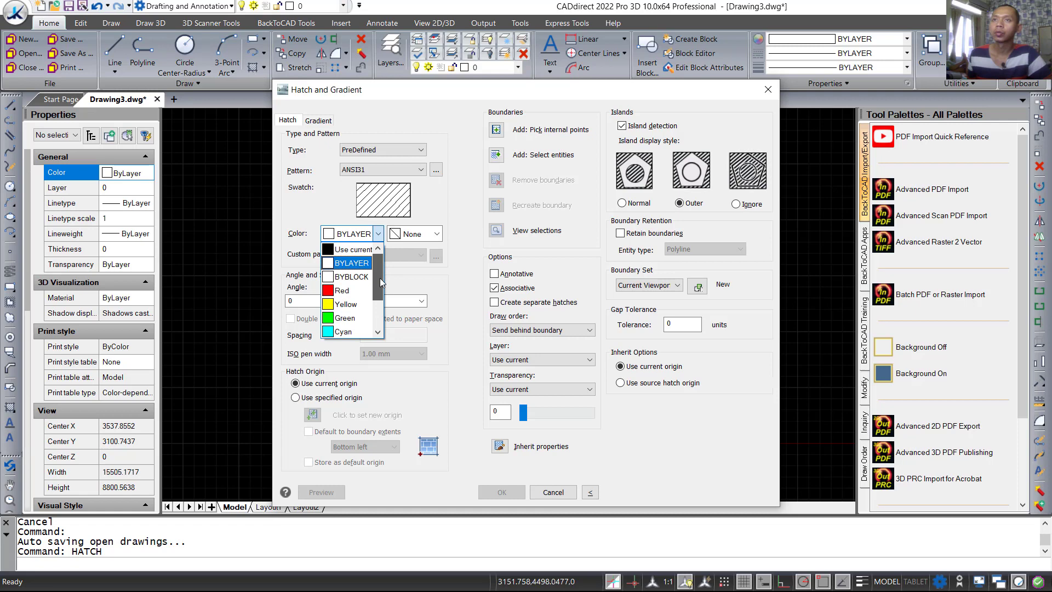
{"action": "left_click", "coordinate": [380, 305]}
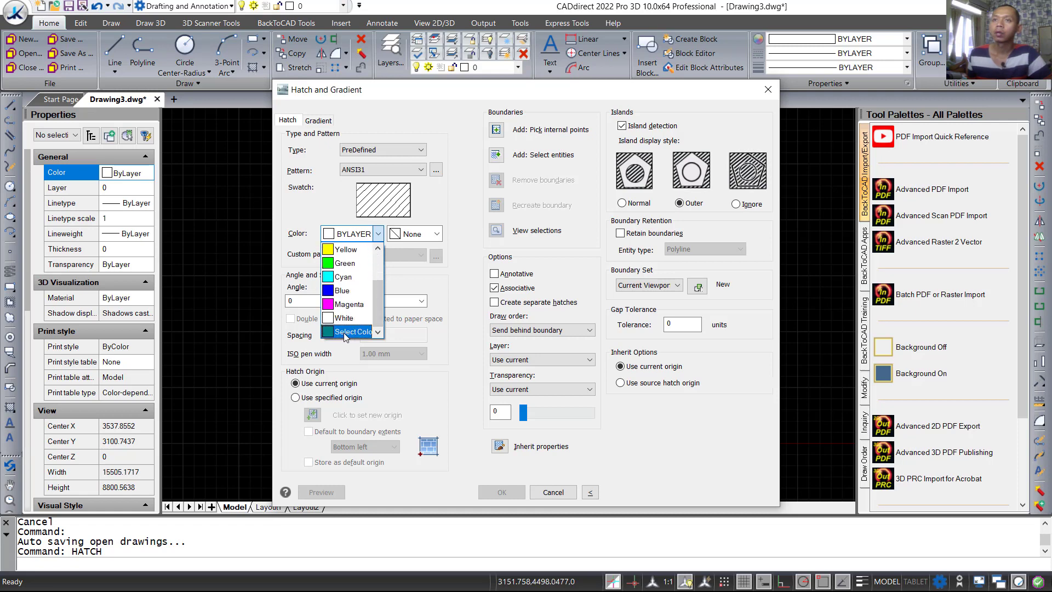
{"action": "left_click", "coordinate": [350, 333]}
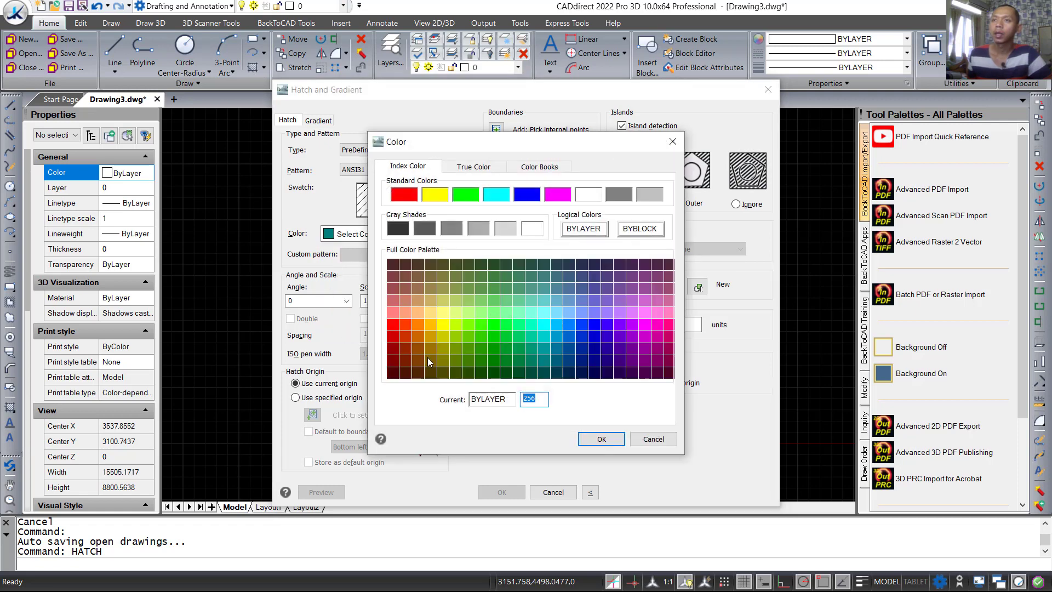
{"action": "left_click", "coordinate": [429, 324]}
{"action": "left_click", "coordinate": [429, 337]}
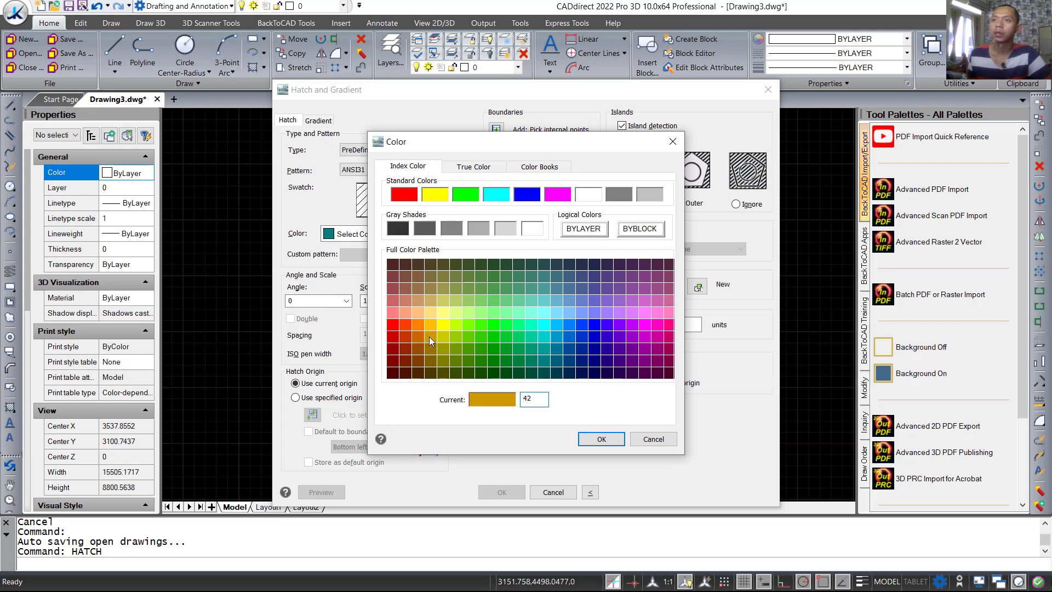
{"action": "left_click", "coordinate": [601, 439]}
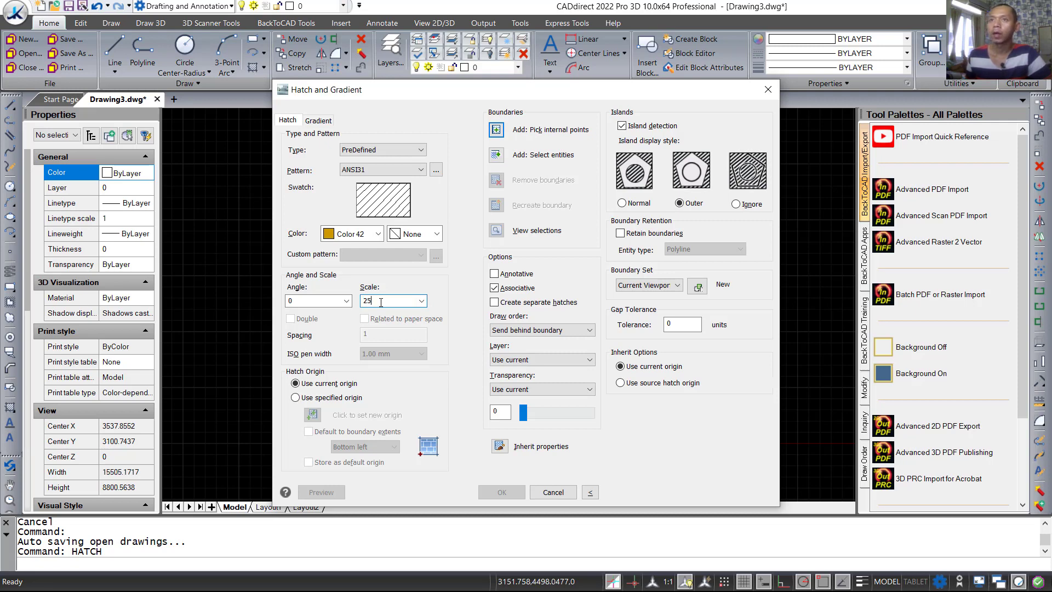
- Pick inside each wall band and apply the ANSI31 scale-25 hatch to all walls
{"action": "left_click", "coordinate": [496, 130]}
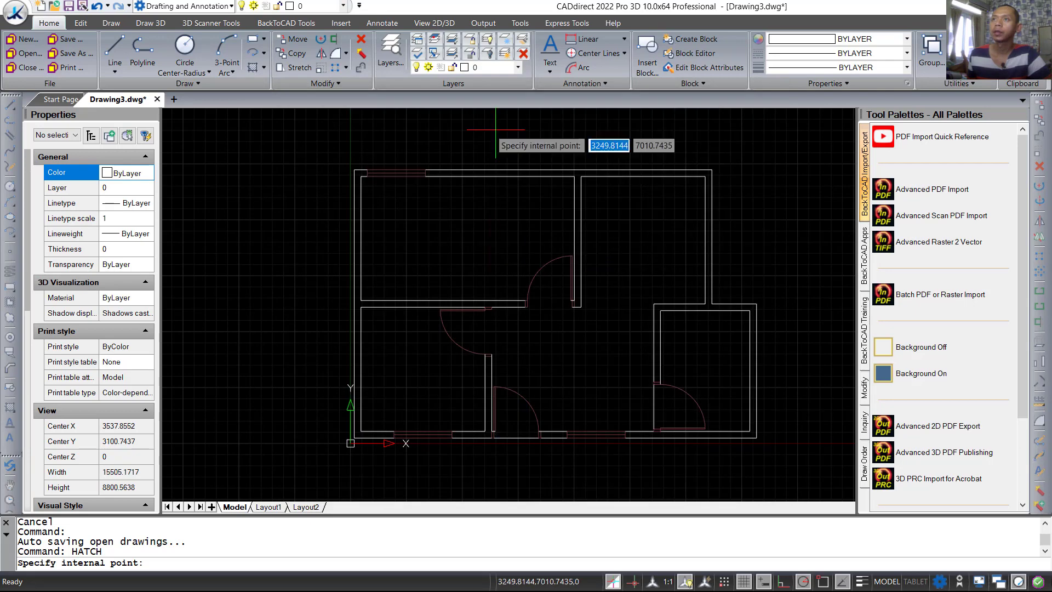
{"action": "left_click", "coordinate": [505, 173]}
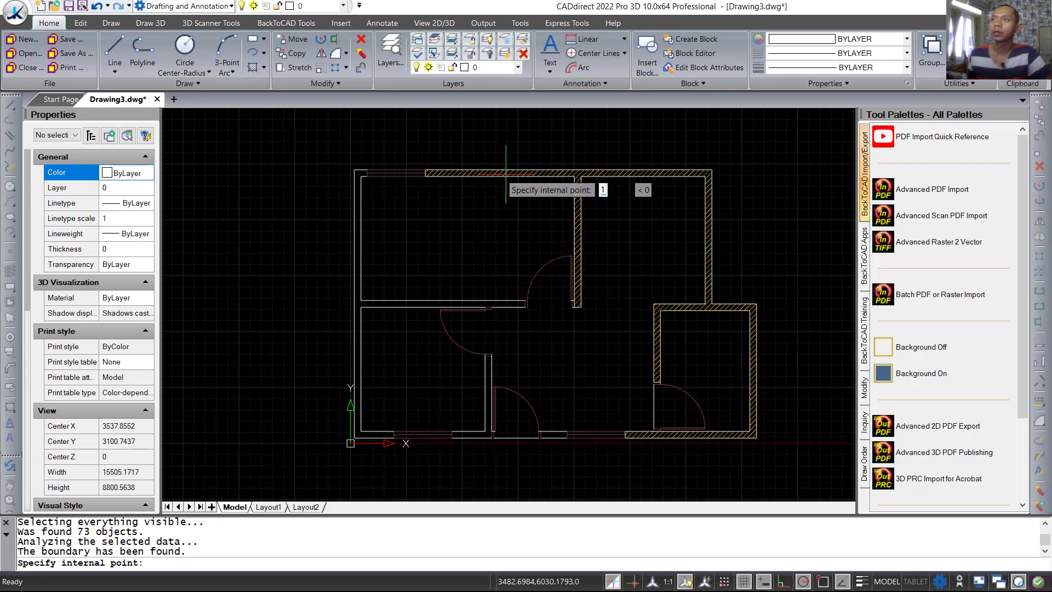
{"action": "left_click", "coordinate": [357, 269]}
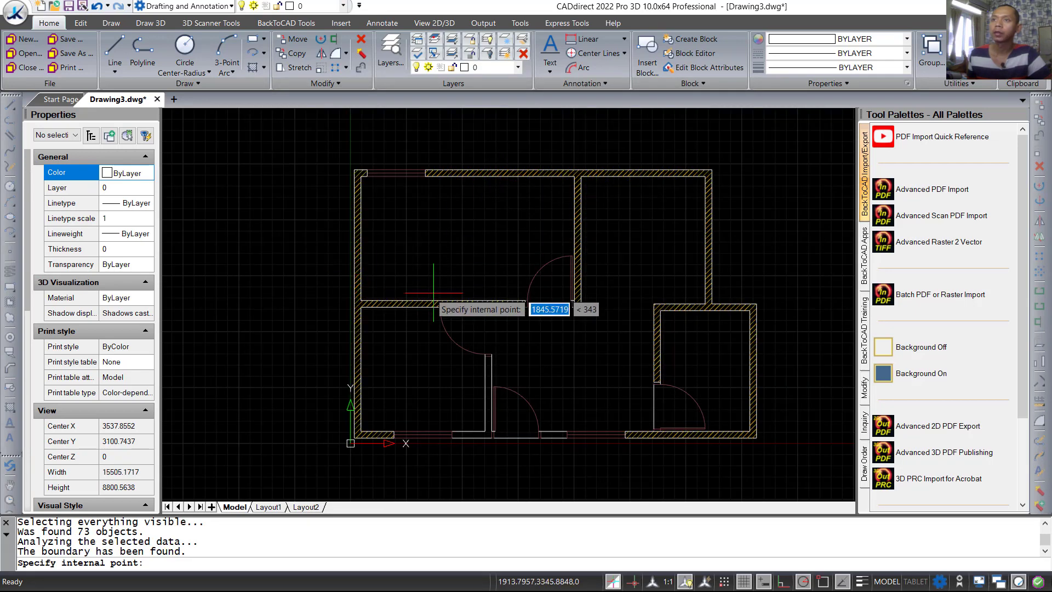
{"action": "left_click", "coordinate": [489, 373]}
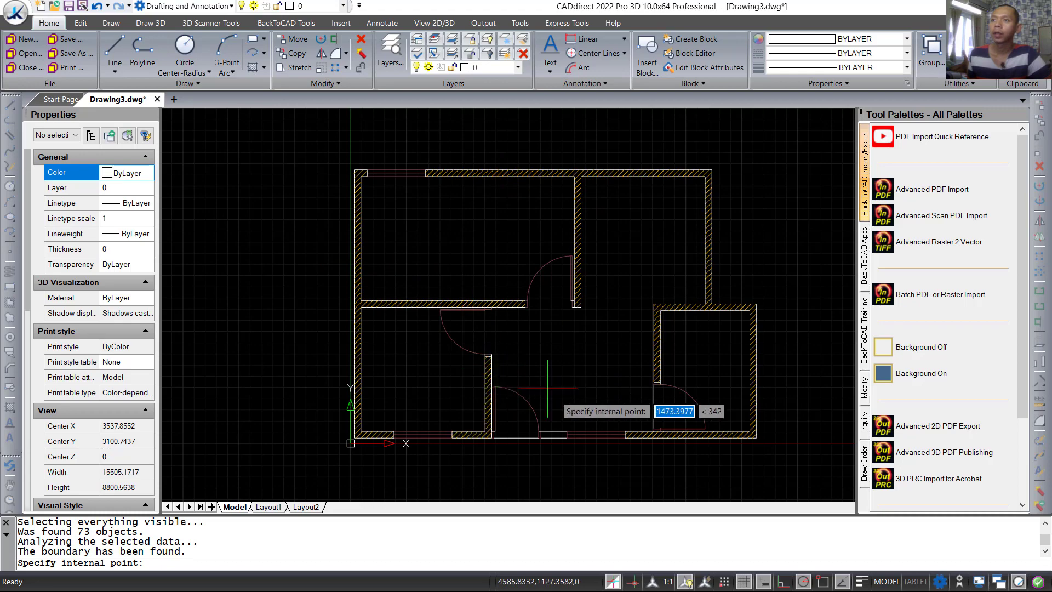
{"action": "left_click", "coordinate": [555, 434]}
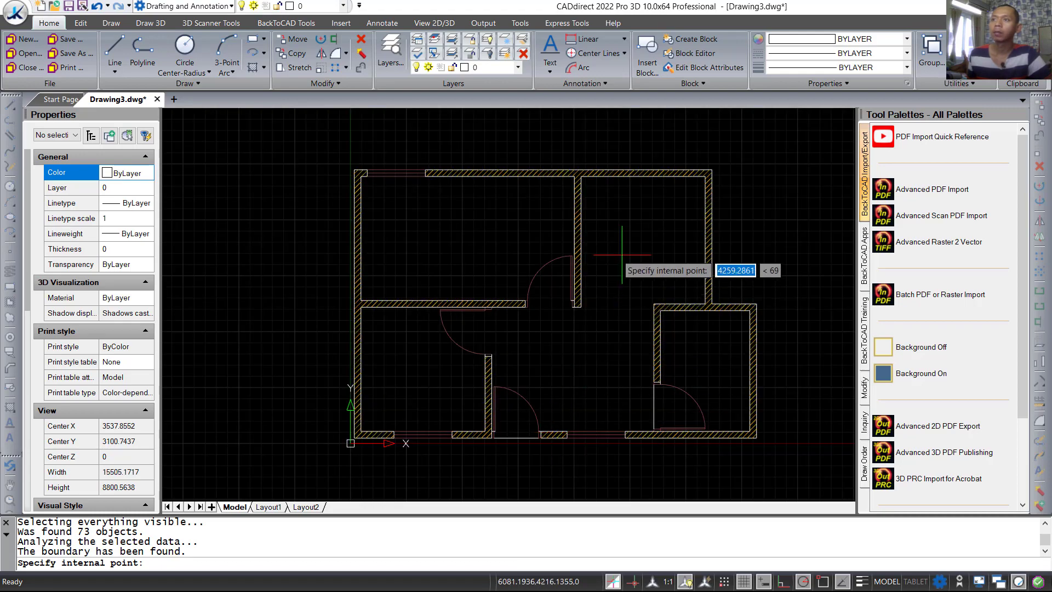
{"action": "key", "text": "Return"}
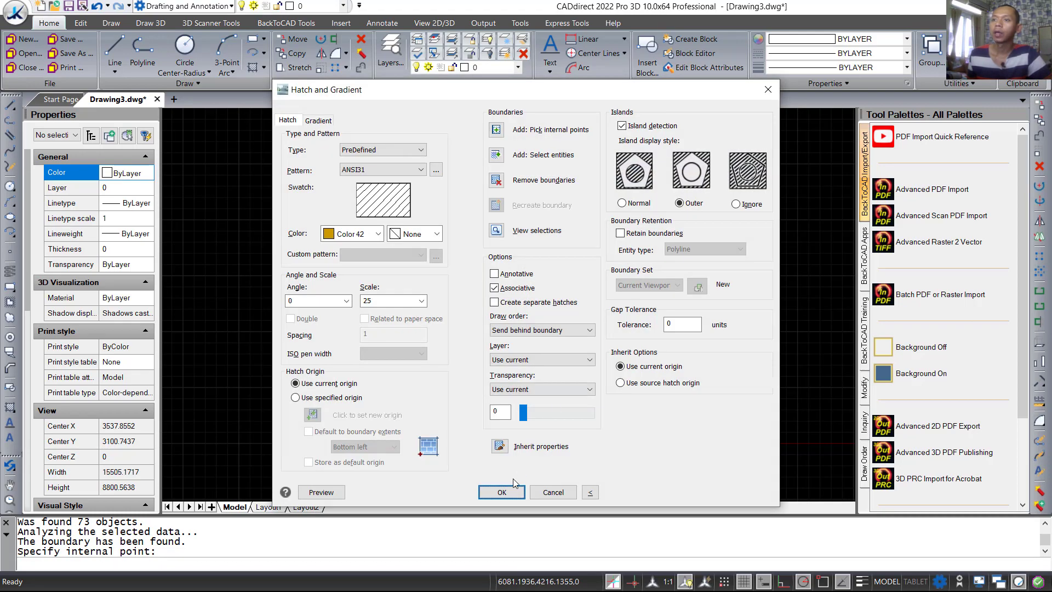
{"action": "left_click", "coordinate": [504, 492]}
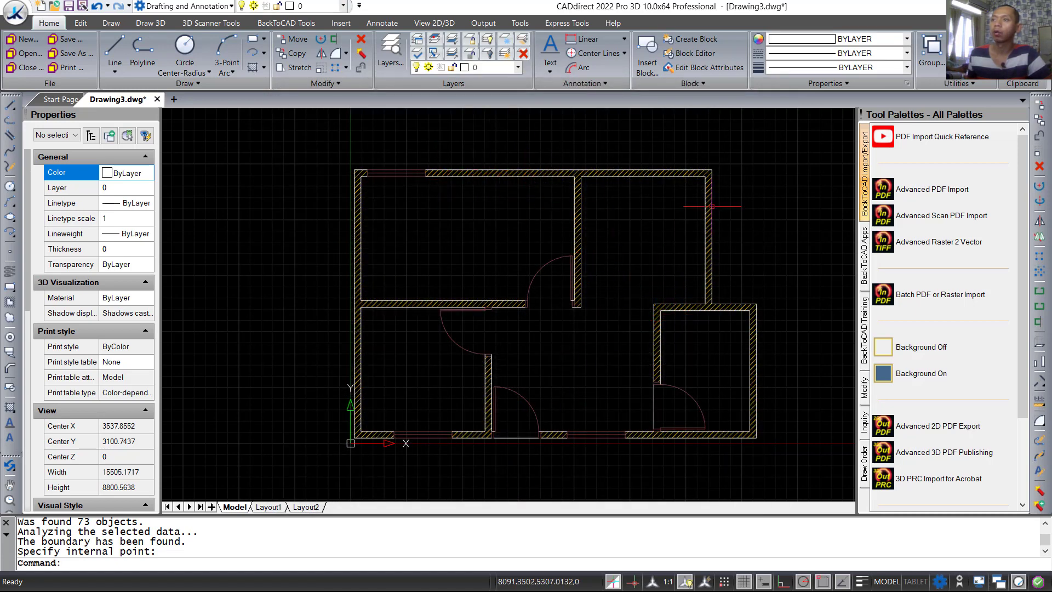
- Turn off the drawing grid with F7
{"action": "scroll", "coordinate": [600, 254], "scroll_direction": "up", "scroll_amount": 2}
{"action": "scroll", "coordinate": [560, 246], "scroll_direction": "down", "scroll_amount": 2}
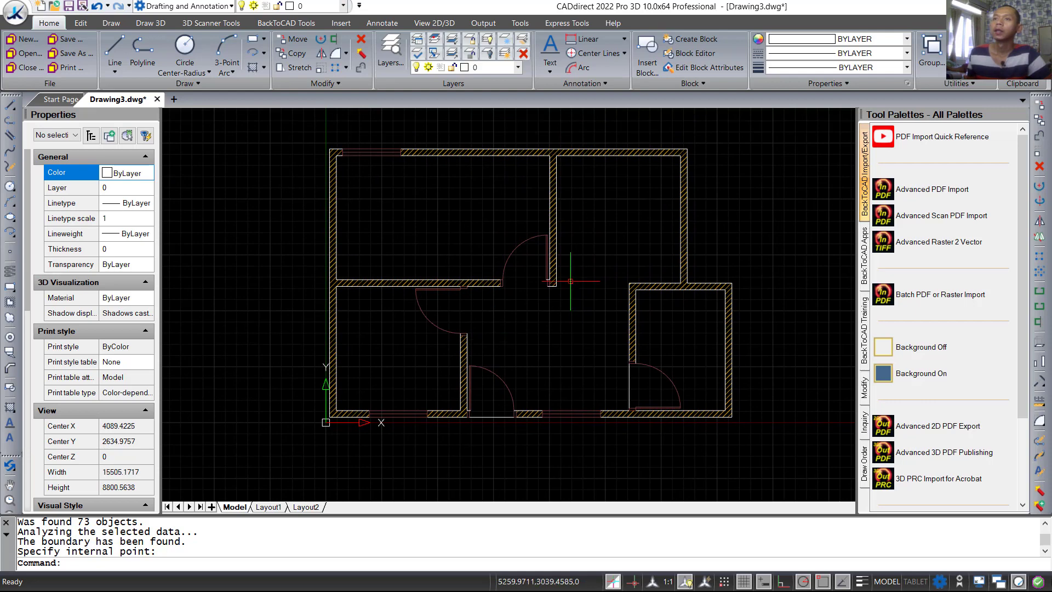
{"action": "middle_click_drag", "start_coordinate": [555, 321], "coordinate": [569, 331]}
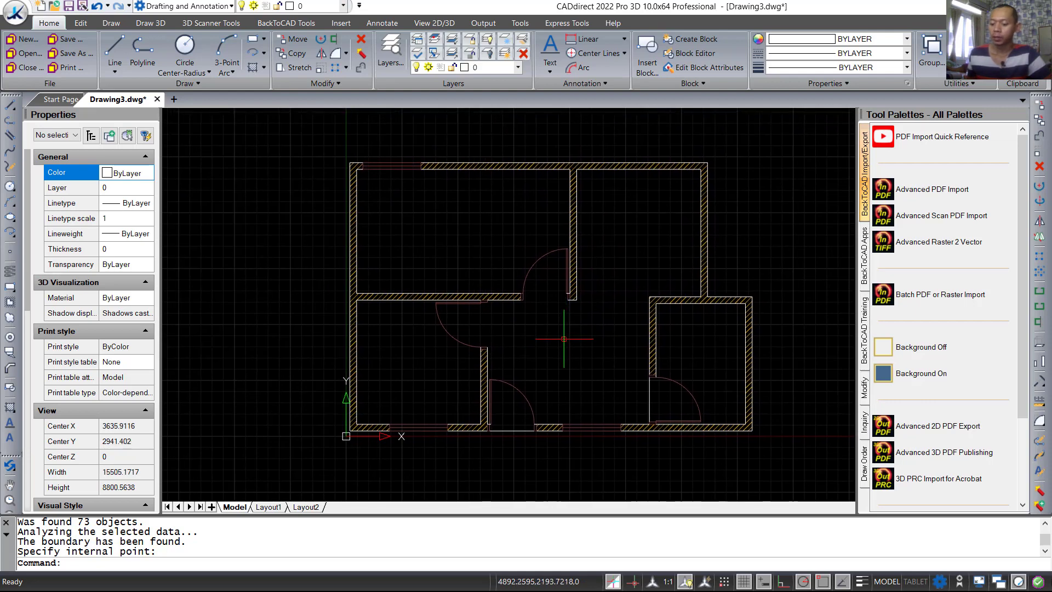
{"action": "key", "text": "F7"}
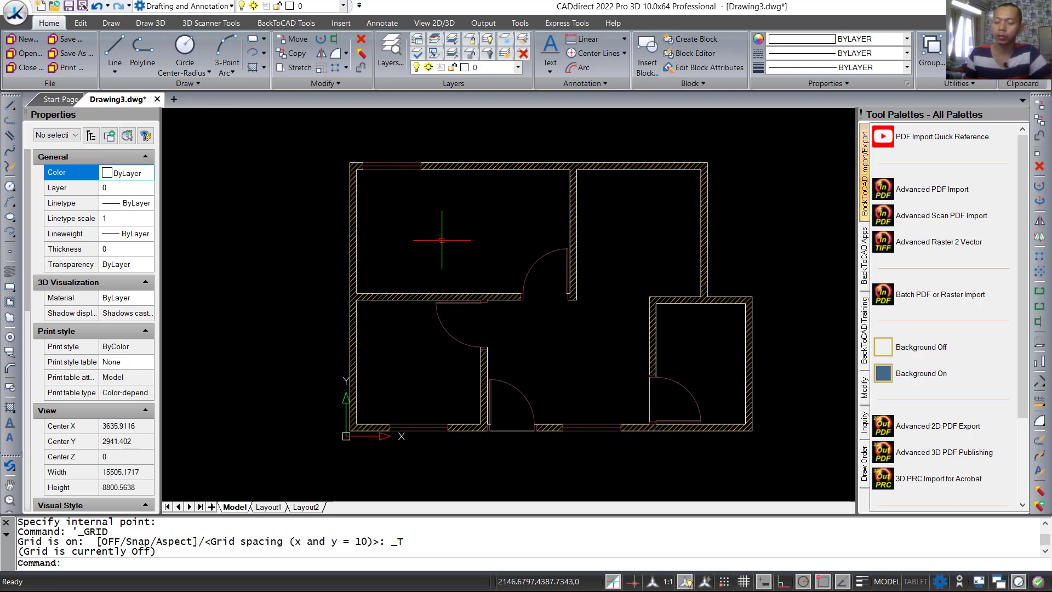
- Write ROOM 1 as MTEXT in the top-left room and select the new label
{"action": "type", "text": "MA"}
{"action": "key", "text": "BackSpace"}
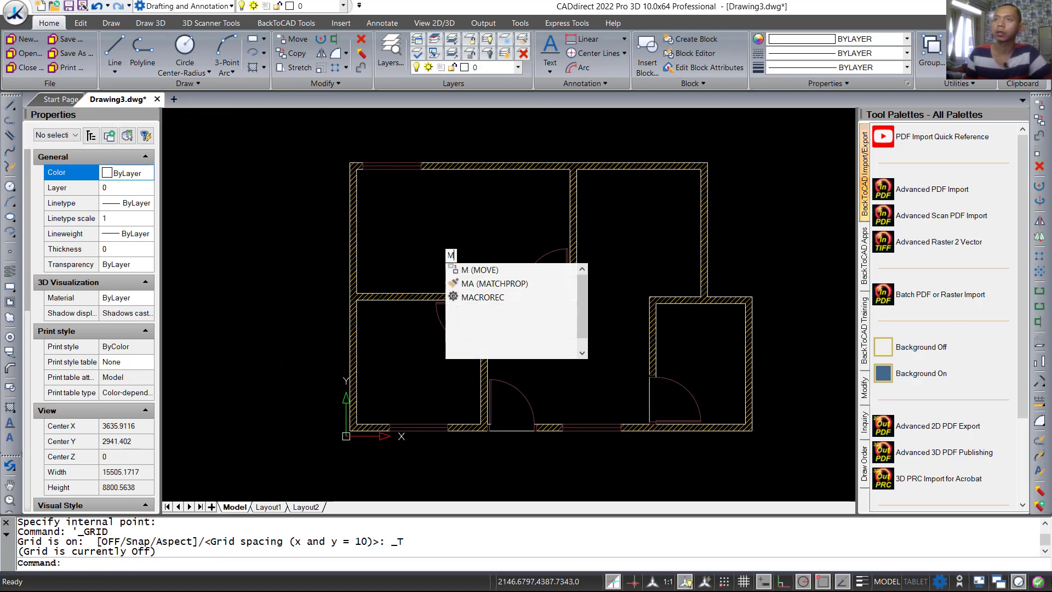
{"action": "type", "text": "TEXT"}
{"action": "key", "text": "Return"}
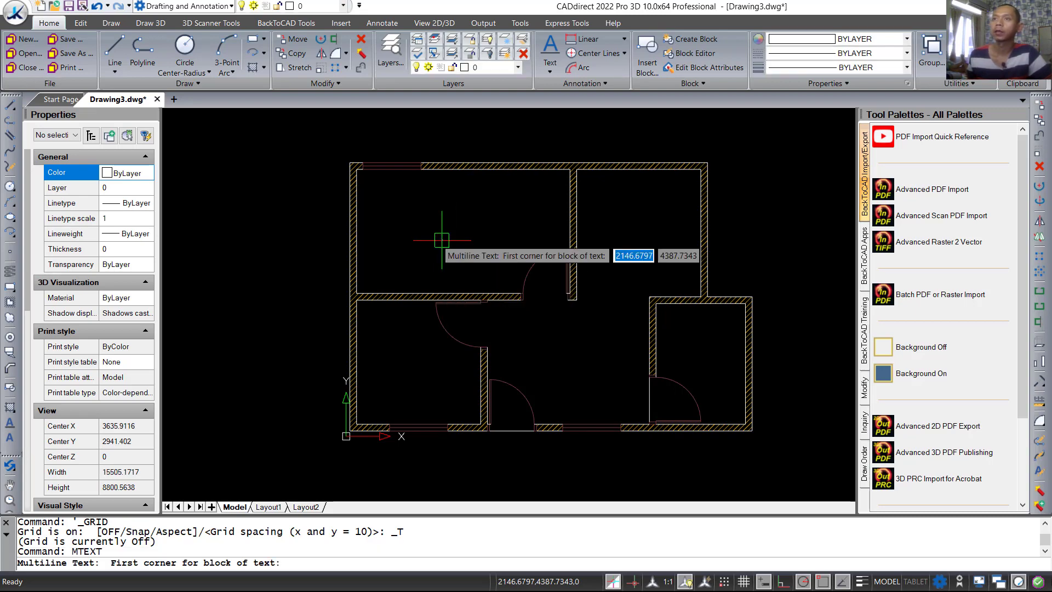
{"action": "left_click", "coordinate": [414, 196]}
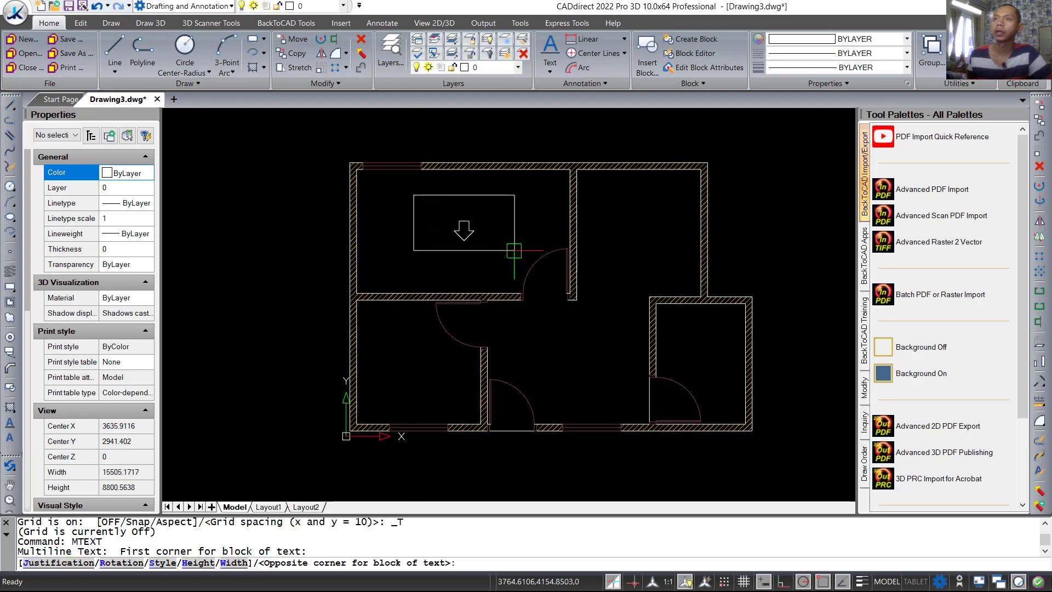
{"action": "left_click", "coordinate": [514, 250]}
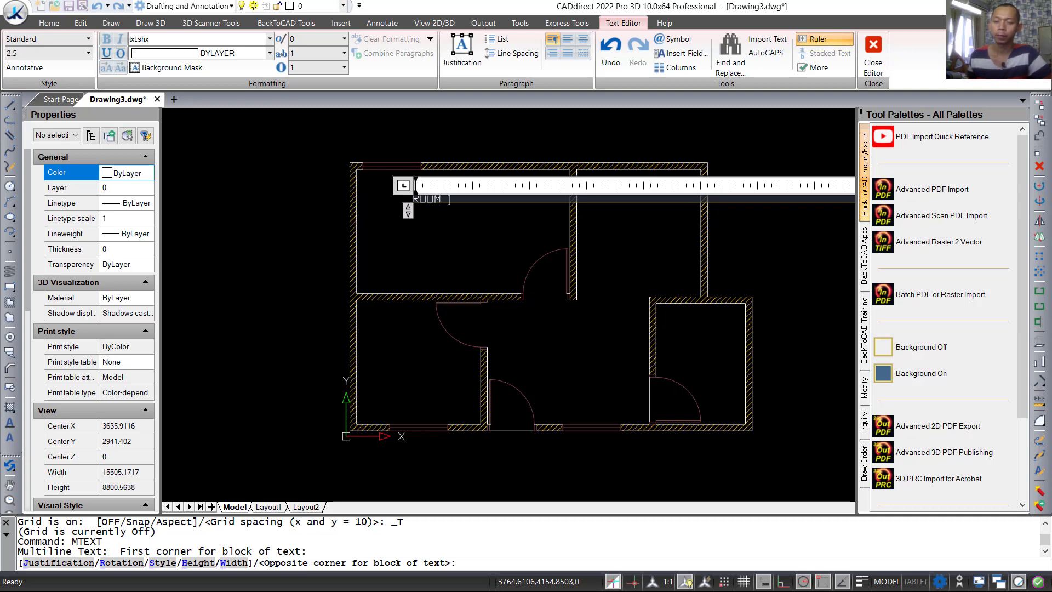
{"action": "left_click", "coordinate": [485, 260]}
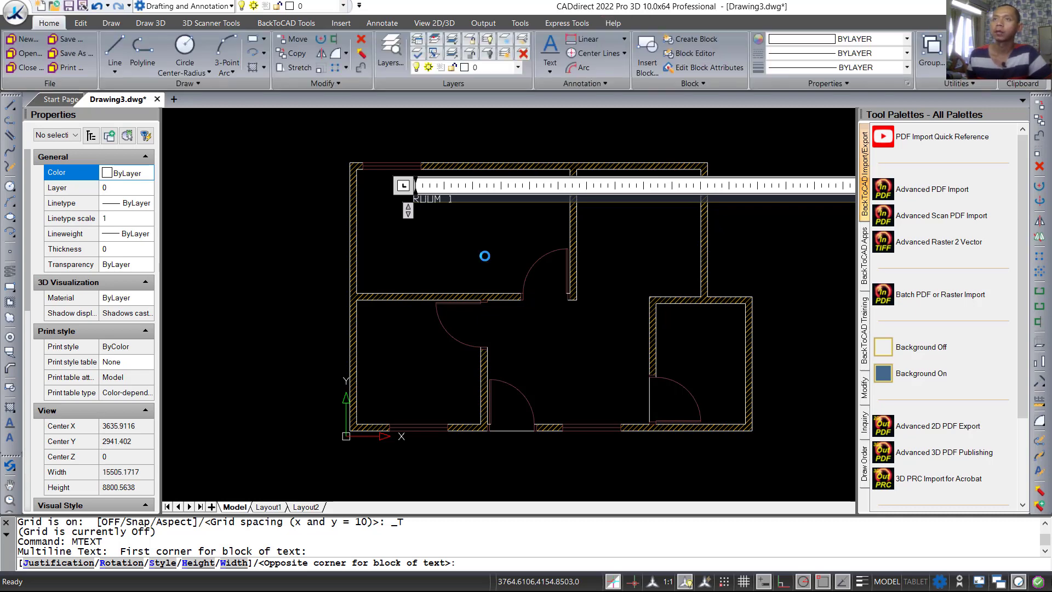
{"action": "left_click", "coordinate": [424, 204]}
{"action": "left_click", "coordinate": [399, 183]}
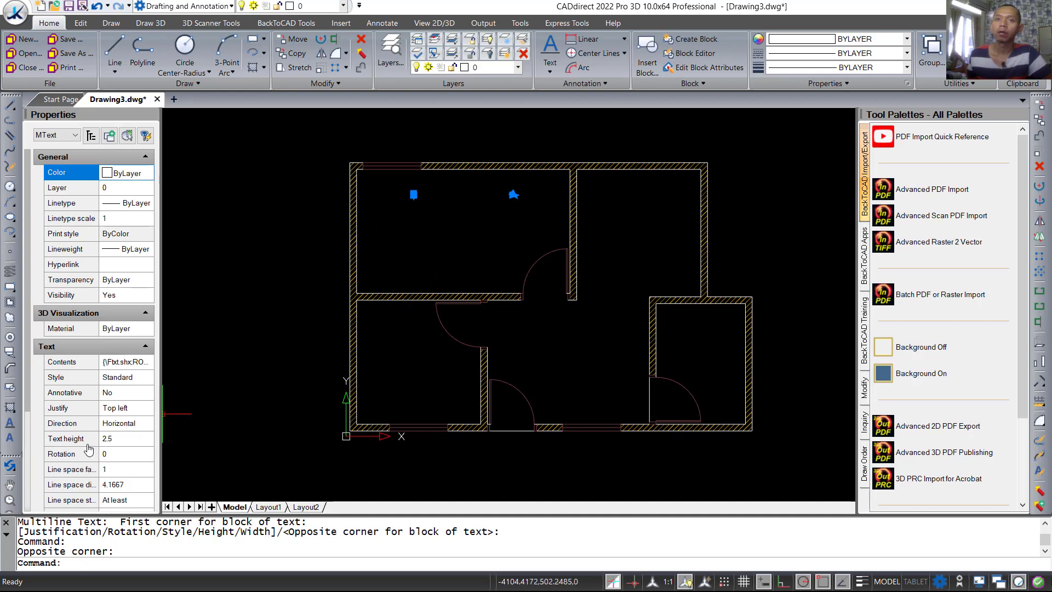
- Raise the ROOM 1 label's text height to 150 in the Properties panel
{"action": "left_click", "coordinate": [108, 441]}
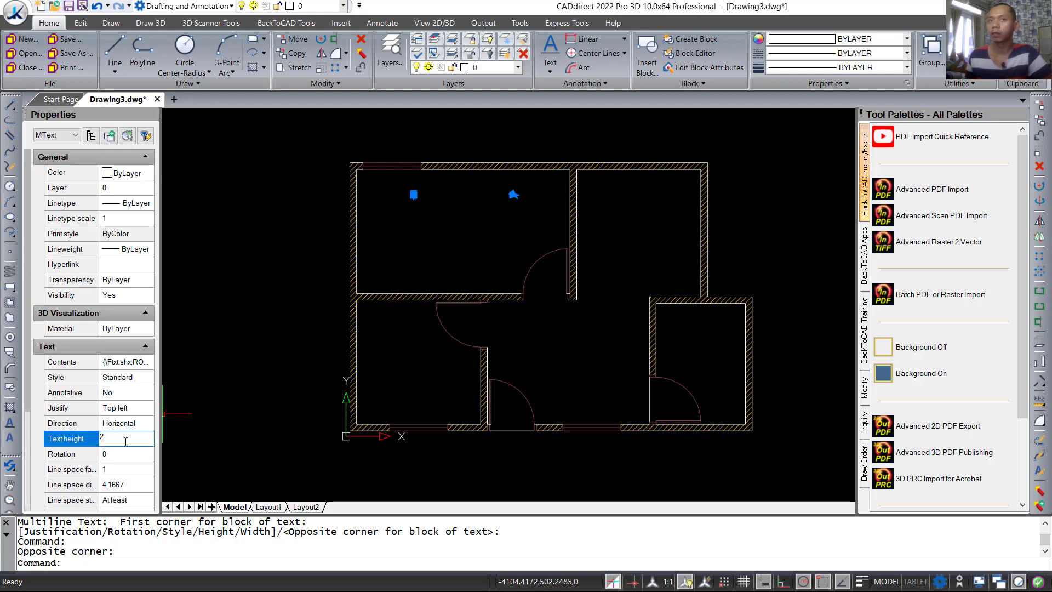
{"action": "type", "text": "25"}
{"action": "left_click", "coordinate": [121, 459]}
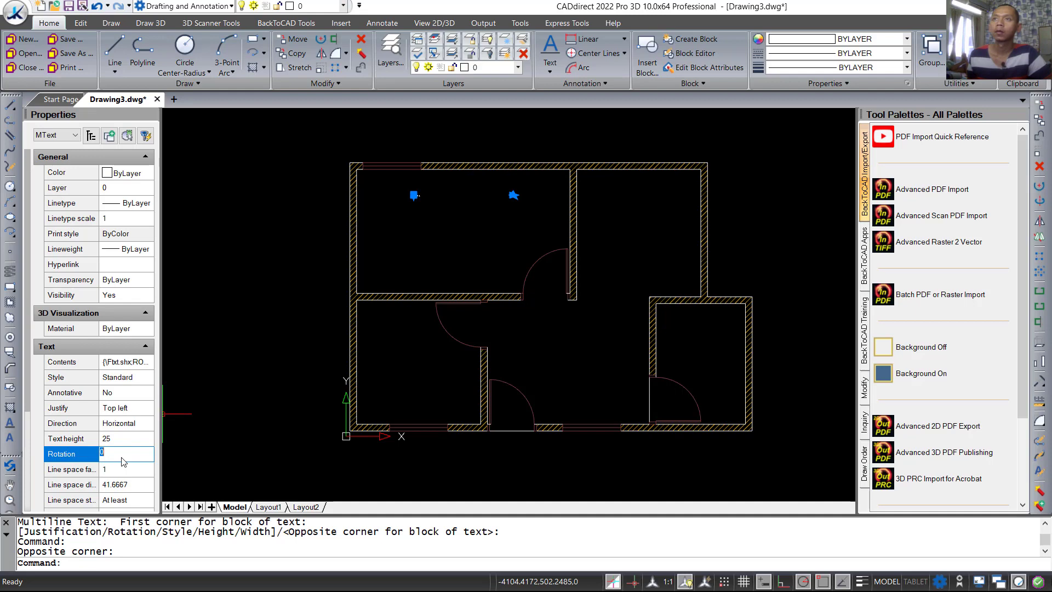
{"action": "scroll", "coordinate": [420, 197], "scroll_direction": "up", "scroll_amount": 3}
{"action": "scroll", "coordinate": [420, 196], "scroll_direction": "up", "scroll_amount": 3}
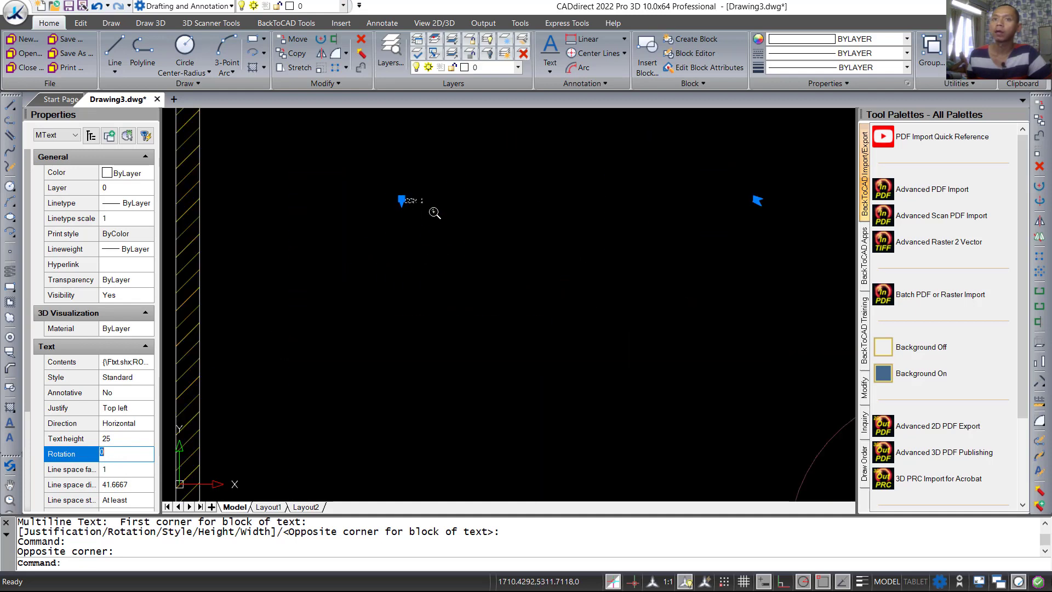
{"action": "left_click", "coordinate": [121, 439]}
{"action": "scroll", "coordinate": [459, 288], "scroll_direction": "down", "scroll_amount": 5}
{"action": "scroll", "coordinate": [491, 284], "scroll_direction": "up", "scroll_amount": 2}
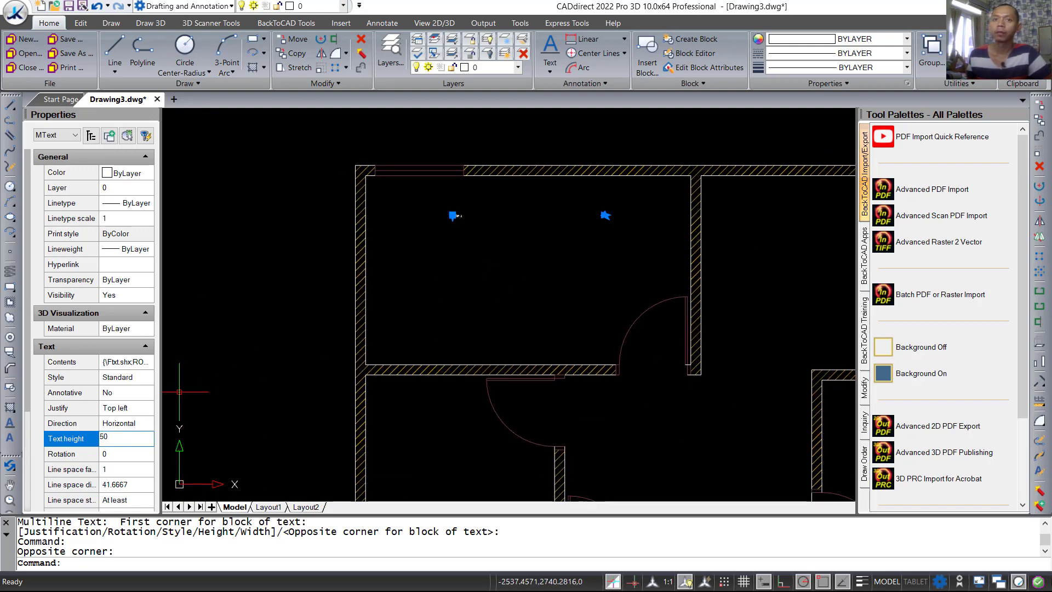
{"action": "left_click", "coordinate": [126, 454]}
{"action": "left_click", "coordinate": [127, 442]}
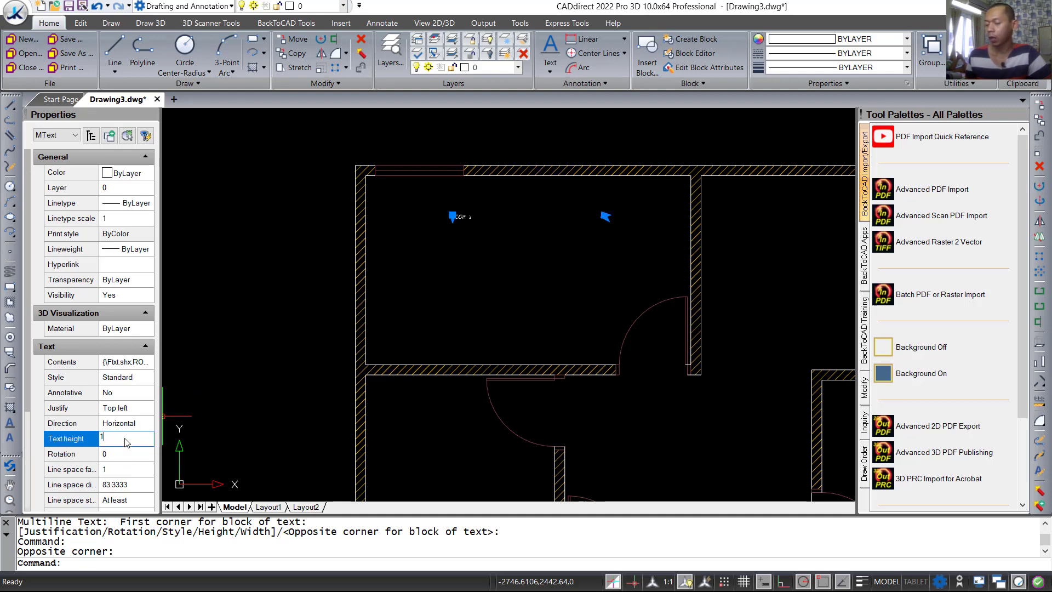
{"action": "type", "text": "150"}
{"action": "left_click", "coordinate": [121, 457]}
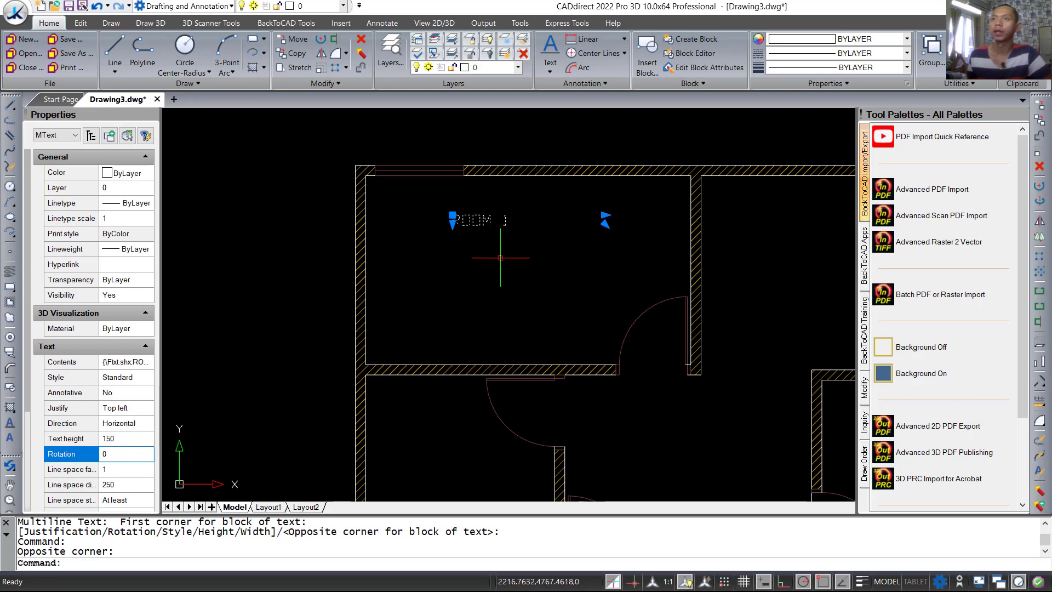
{"action": "left_click", "coordinate": [512, 271]}
{"action": "key", "text": "Escape"}
- Reselect the ROOM 1 label and set its colour to Cyan
{"action": "scroll", "coordinate": [518, 264], "scroll_direction": "down", "scroll_amount": 3}
{"action": "middle_click_drag", "start_coordinate": [534, 285], "coordinate": [525, 281]}
{"action": "left_click", "coordinate": [521, 242]}
{"action": "left_click", "coordinate": [438, 211]}
{"action": "left_click", "coordinate": [129, 173]}
{"action": "left_click", "coordinate": [129, 173]}
{"action": "left_click", "coordinate": [118, 256]}
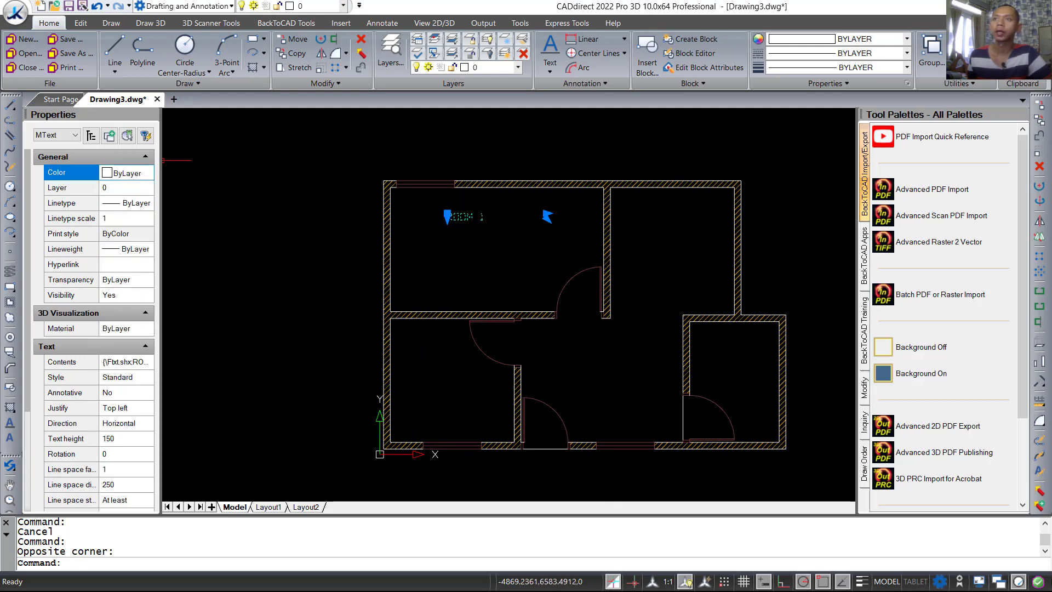
- Move the ROOM 1 label to the middle of the top-left room
{"action": "key", "text": "Escape"}
{"action": "type", "text": "m"}
{"action": "key", "text": "Return"}
{"action": "left_click", "coordinate": [466, 217]}
{"action": "key", "text": "Return"}
{"action": "left_click", "coordinate": [486, 262]}
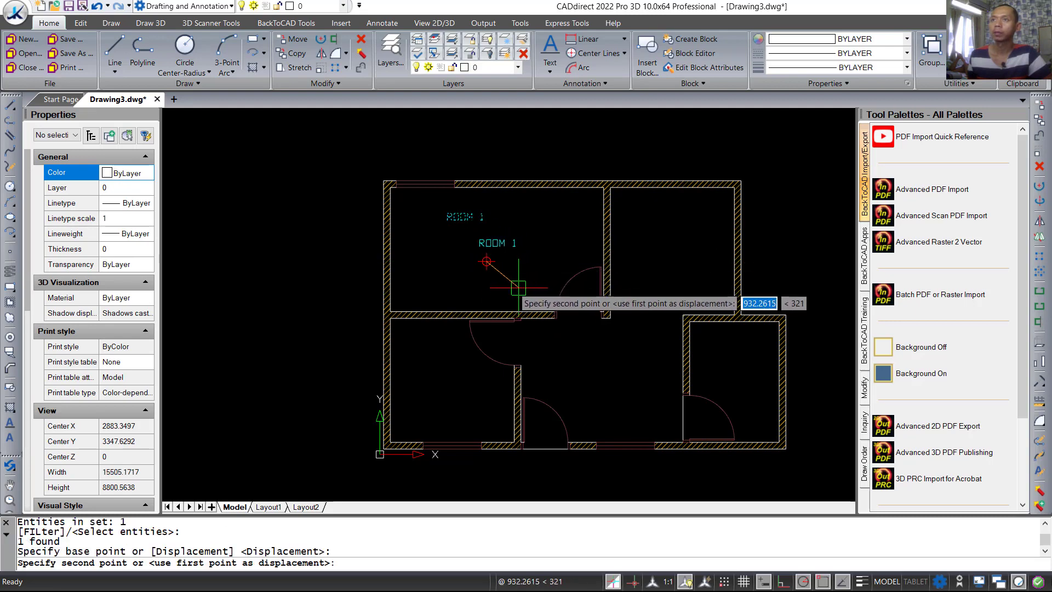
{"action": "left_click", "coordinate": [516, 288]}
- Copy ROOM 1 into the top-right, central lower, lower-left and lower-right rooms
{"action": "type", "text": "co"}
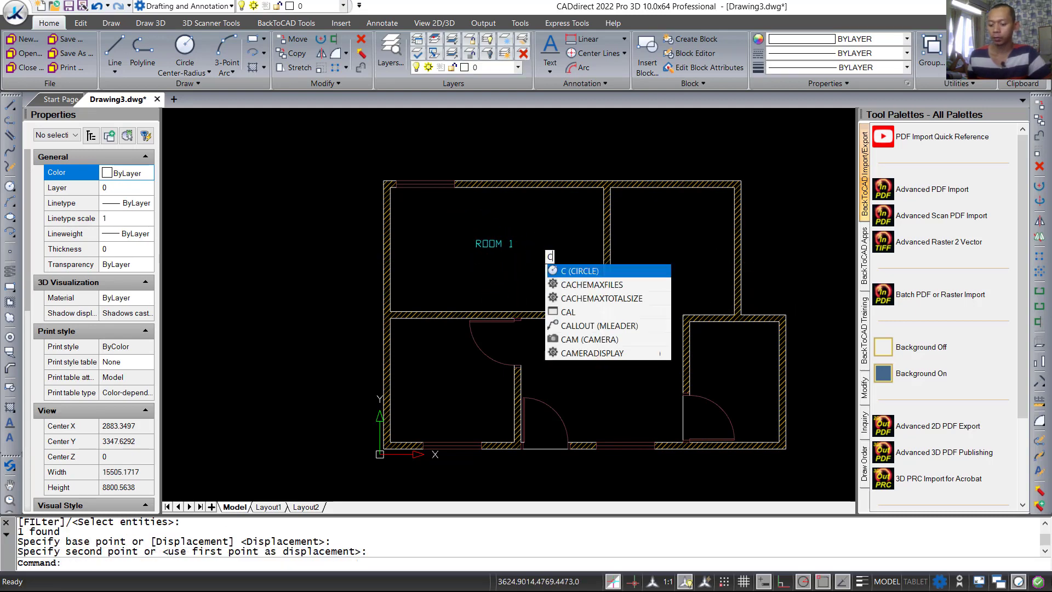
{"action": "key", "text": "Return"}
{"action": "left_click", "coordinate": [527, 225]}
{"action": "left_click", "coordinate": [481, 262]}
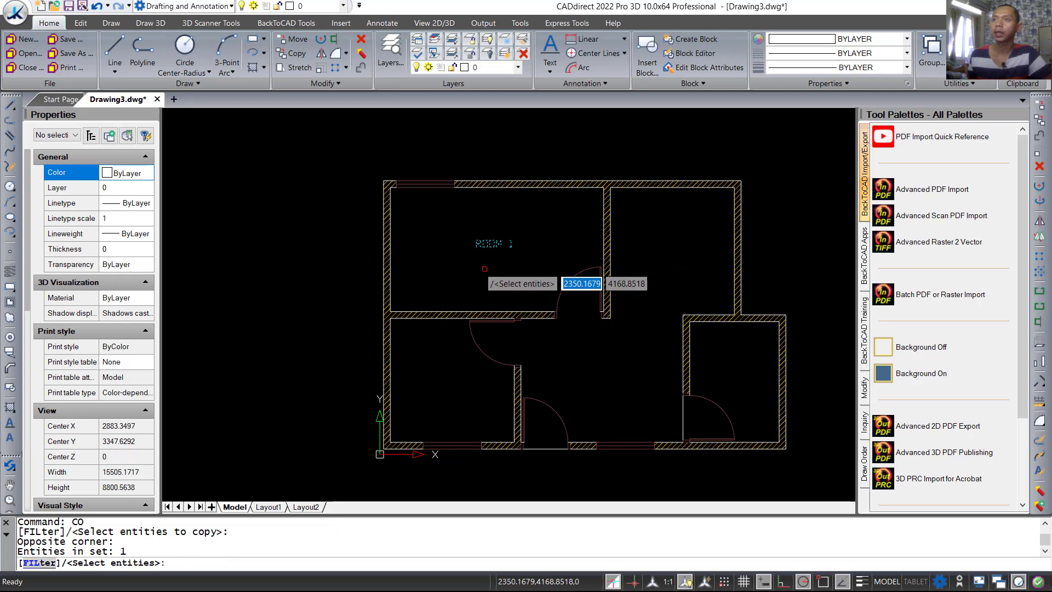
{"action": "key", "text": "Return"}
{"action": "left_click", "coordinate": [476, 247]}
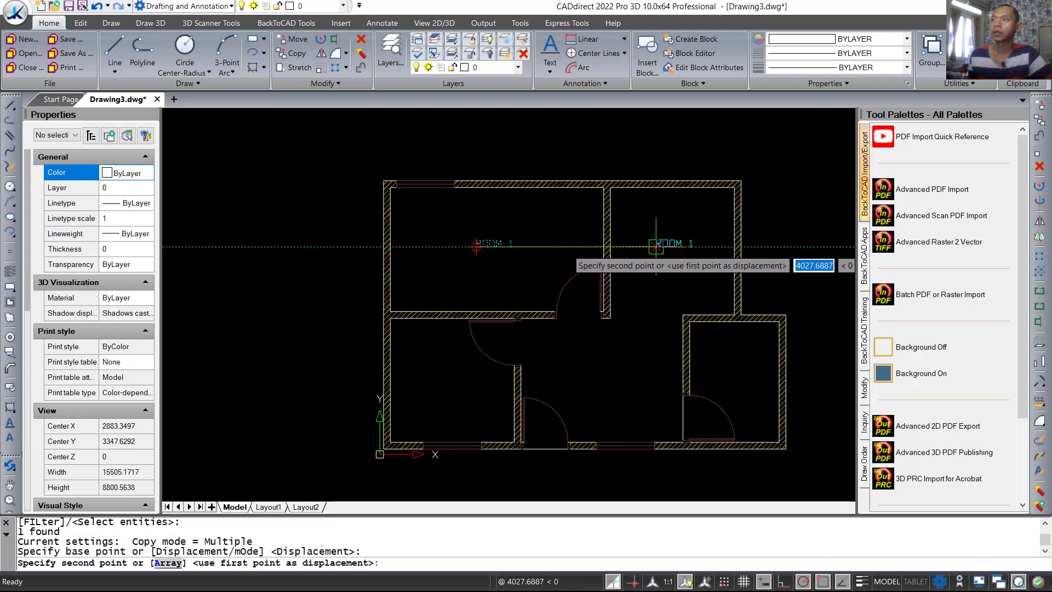
{"action": "left_click", "coordinate": [656, 246]}
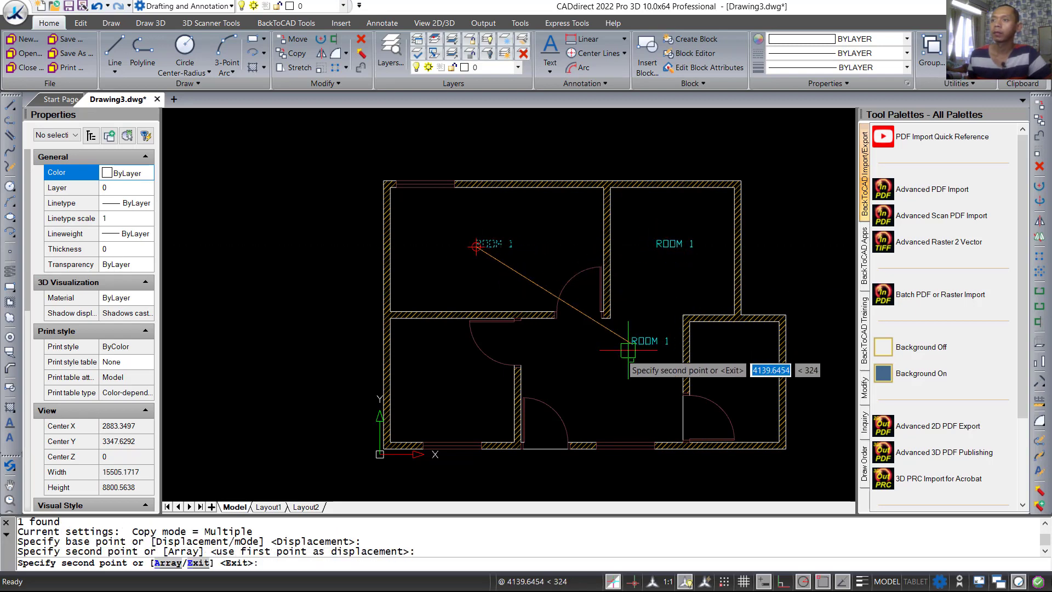
{"action": "left_click", "coordinate": [587, 382]}
{"action": "left_click", "coordinate": [433, 389]}
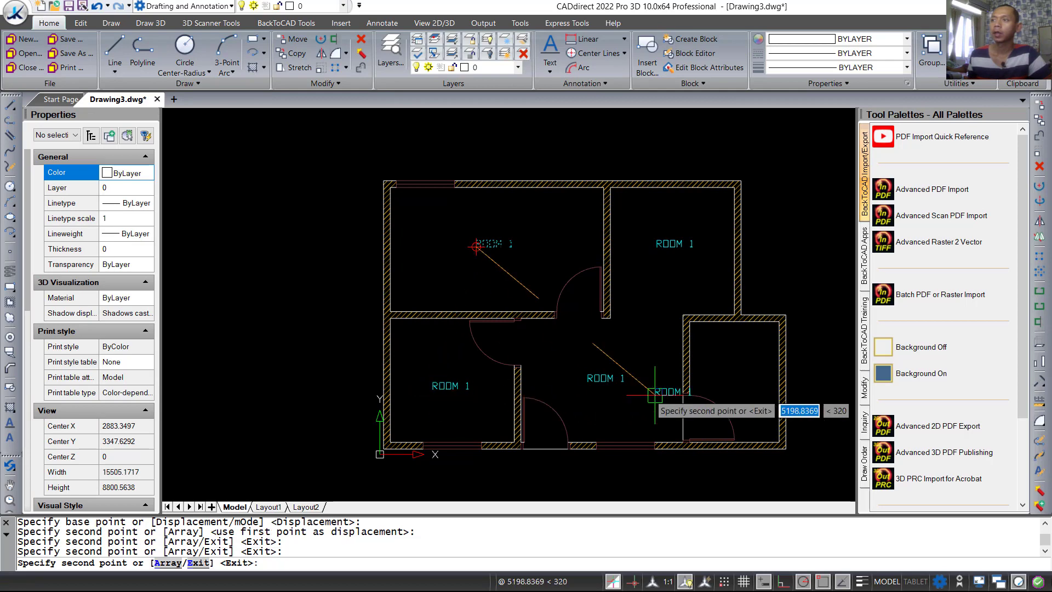
{"action": "left_click", "coordinate": [718, 378]}
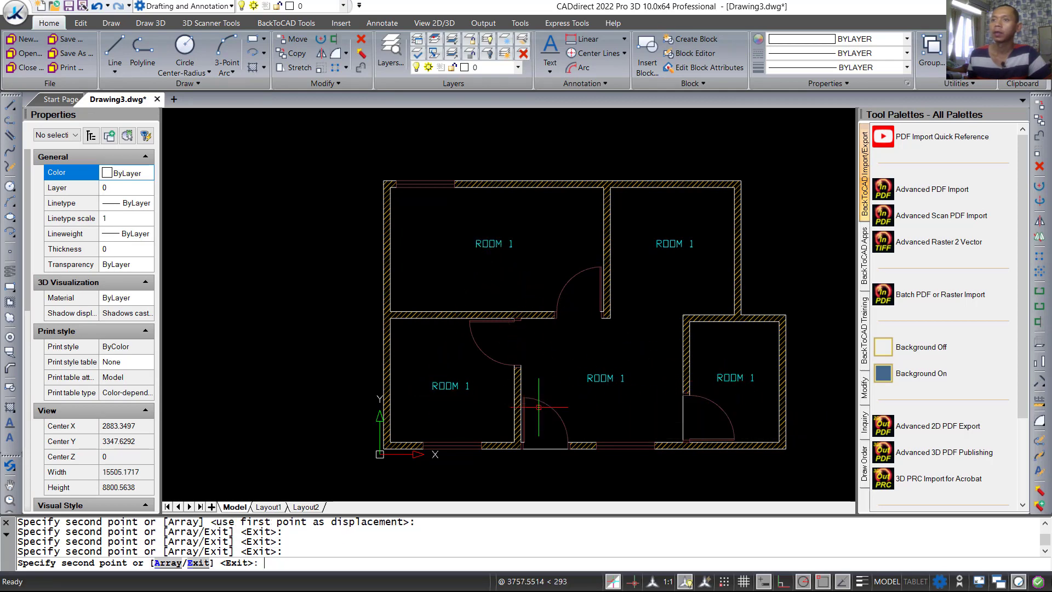
{"action": "key", "text": "Return"}
{"action": "double_click", "coordinate": [449, 386]}
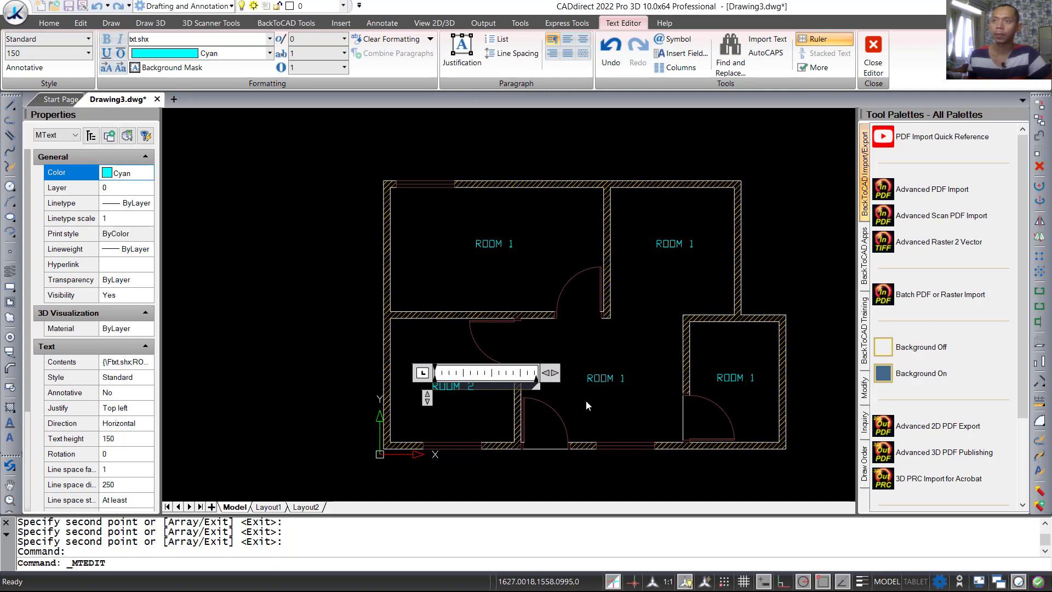
- Retype the copied labels as ROOM 2, LIVINGROOM, KITCHEN and TOILET
{"action": "left_click", "coordinate": [628, 395]}
{"action": "double_click", "coordinate": [606, 378]}
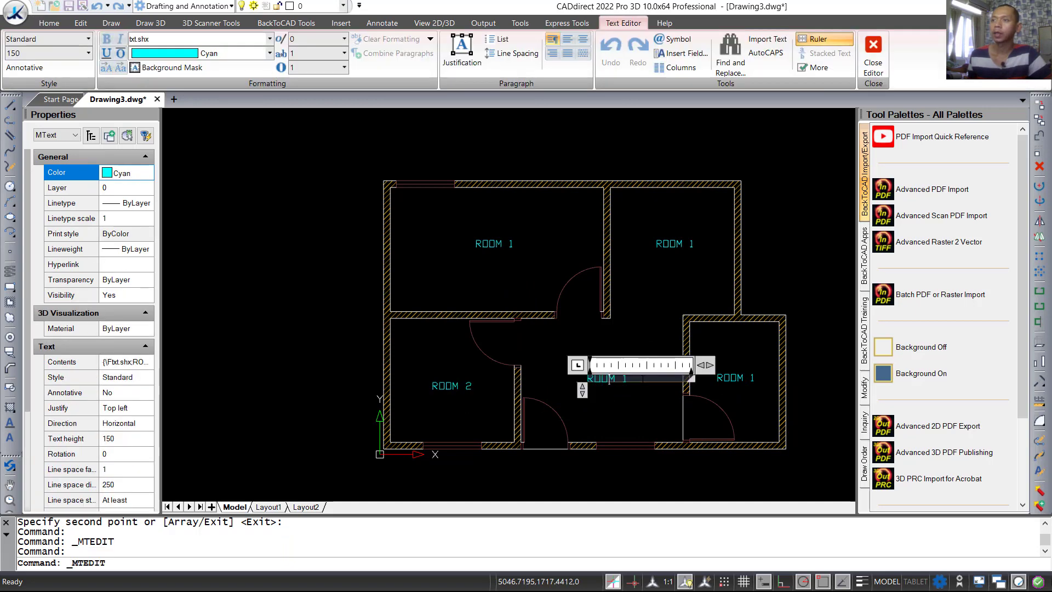
{"action": "left_click_drag", "start_coordinate": [586, 384], "coordinate": [578, 384]}
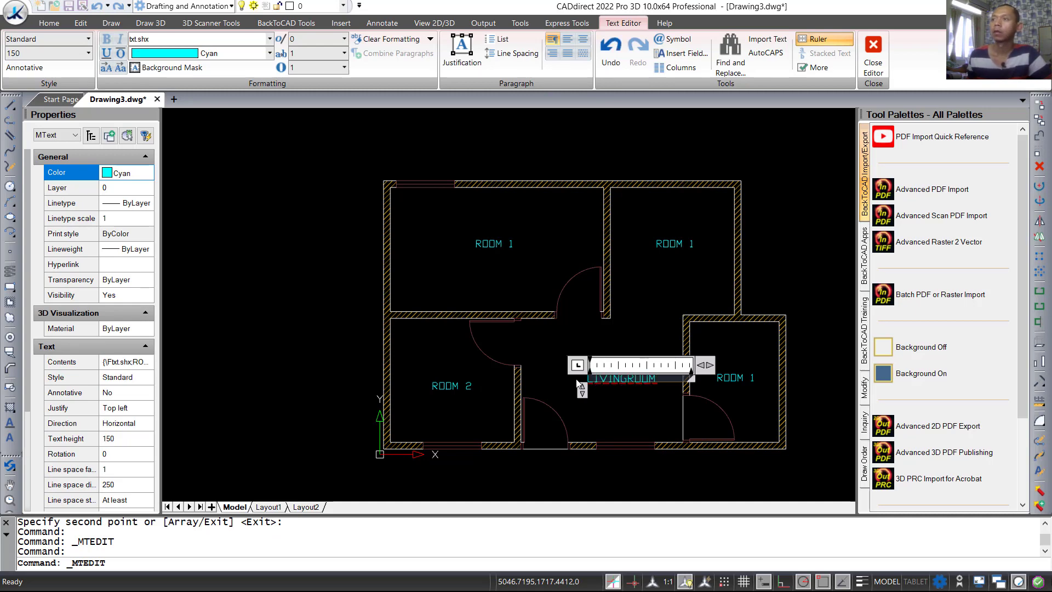
{"action": "left_click", "coordinate": [633, 324]}
{"action": "double_click", "coordinate": [676, 242]}
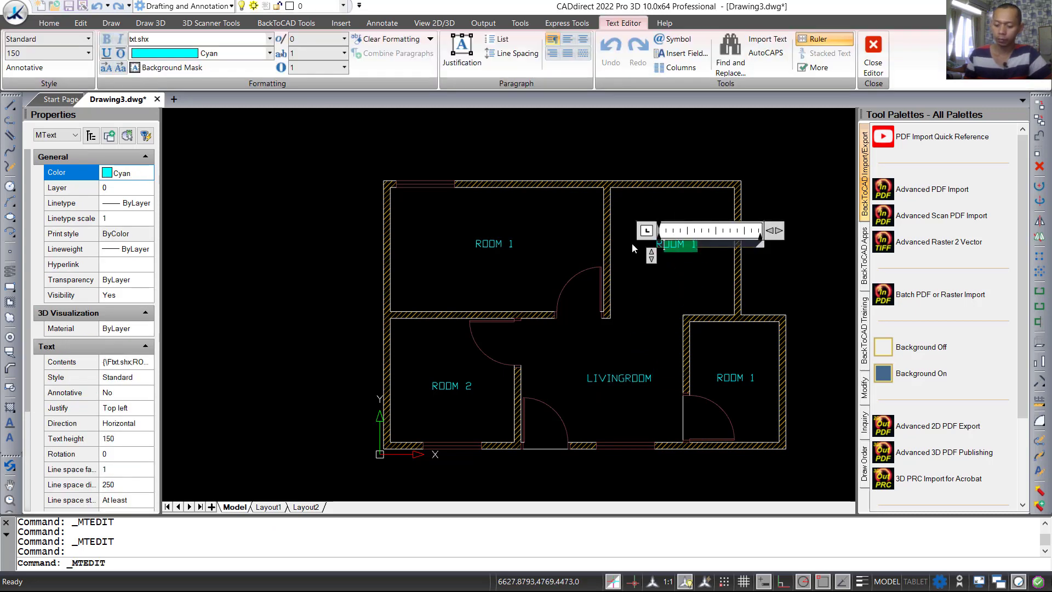
{"action": "type", "text": "R"}
{"action": "type", "text": "ITCHEN"}
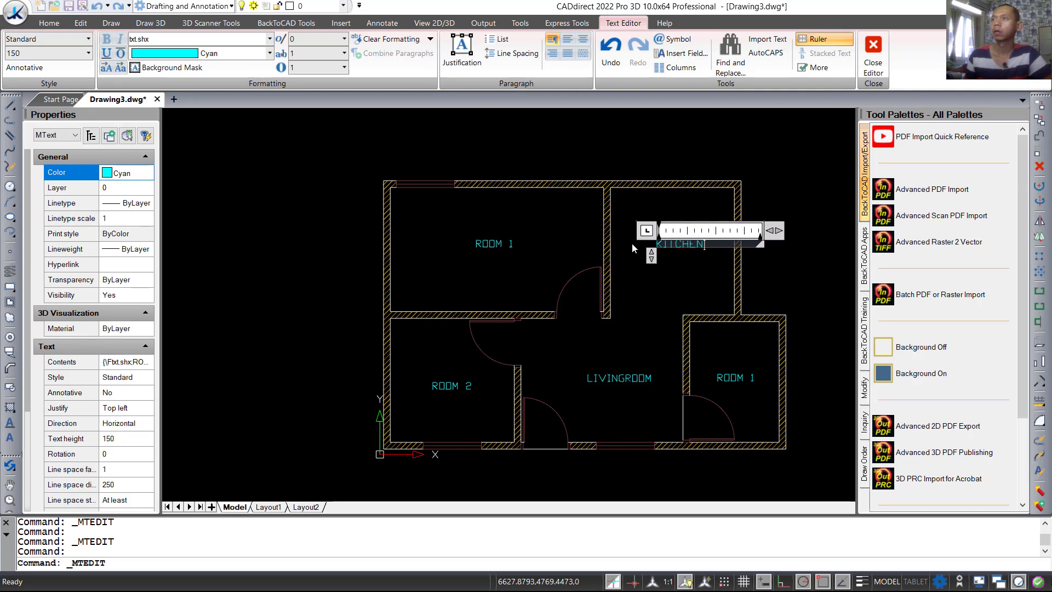
{"action": "left_click", "coordinate": [728, 387]}
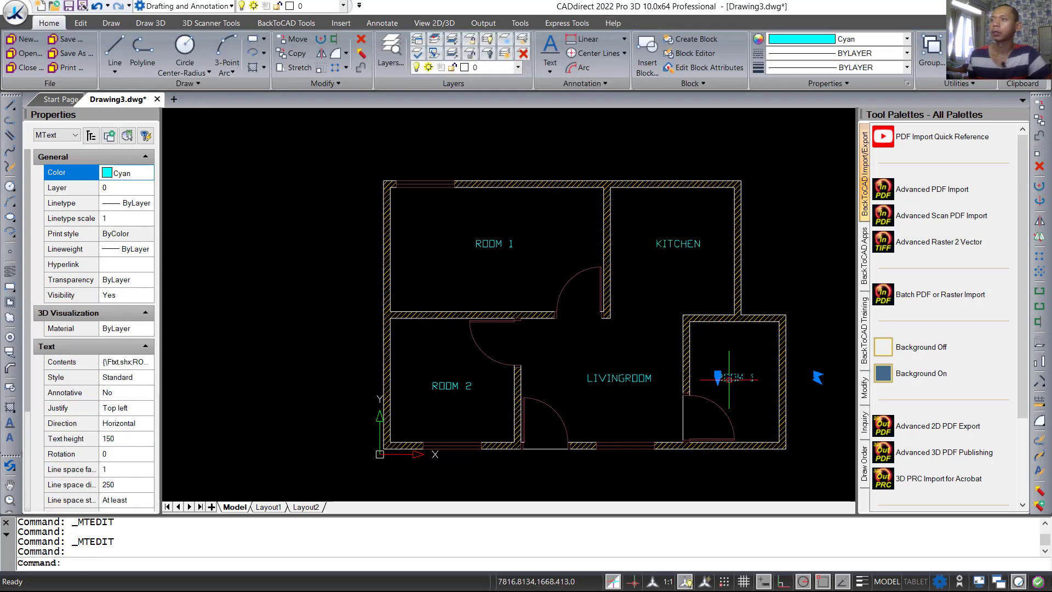
{"action": "double_click", "coordinate": [731, 378]}
{"action": "left_click_drag", "start_coordinate": [757, 380], "coordinate": [708, 383]}
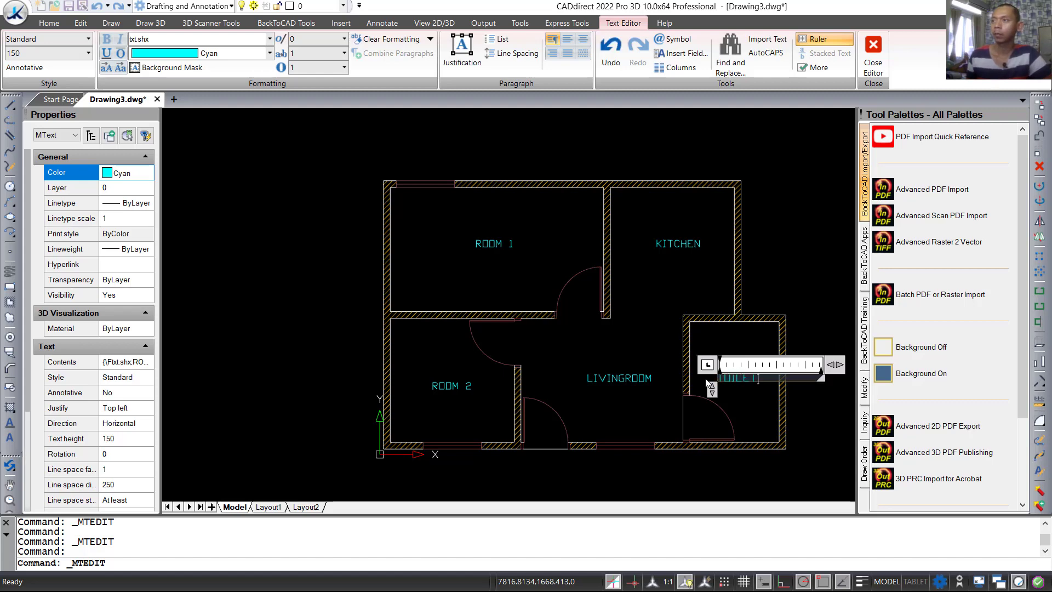
{"action": "left_click", "coordinate": [749, 418]}
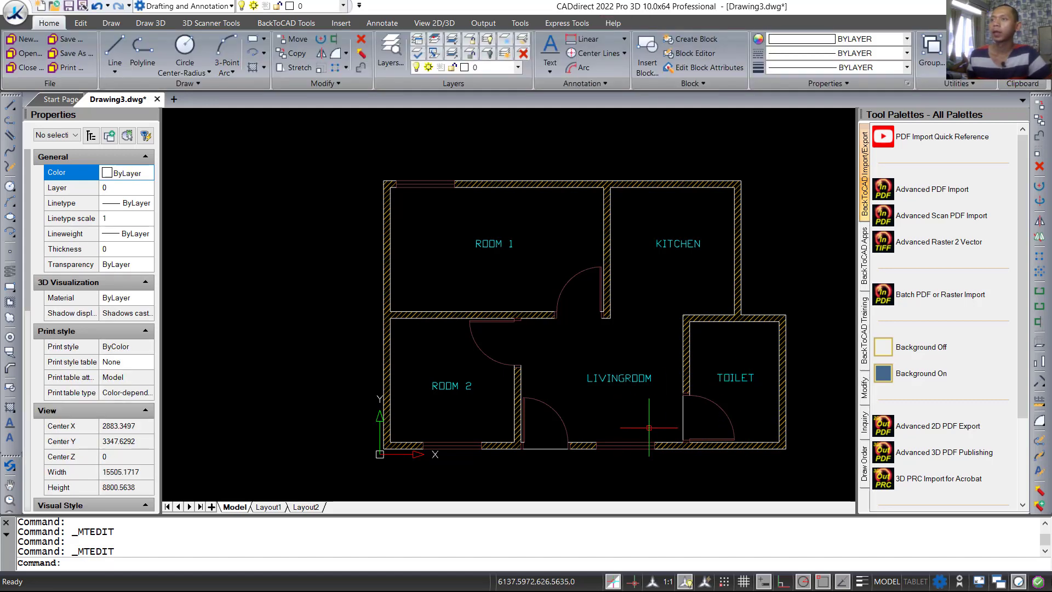
- Move the LIVINGROOM and KITCHEN labels slightly to the left
{"action": "type", "text": "m"}
{"action": "key", "text": "Return"}
{"action": "left_click", "coordinate": [723, 380]}
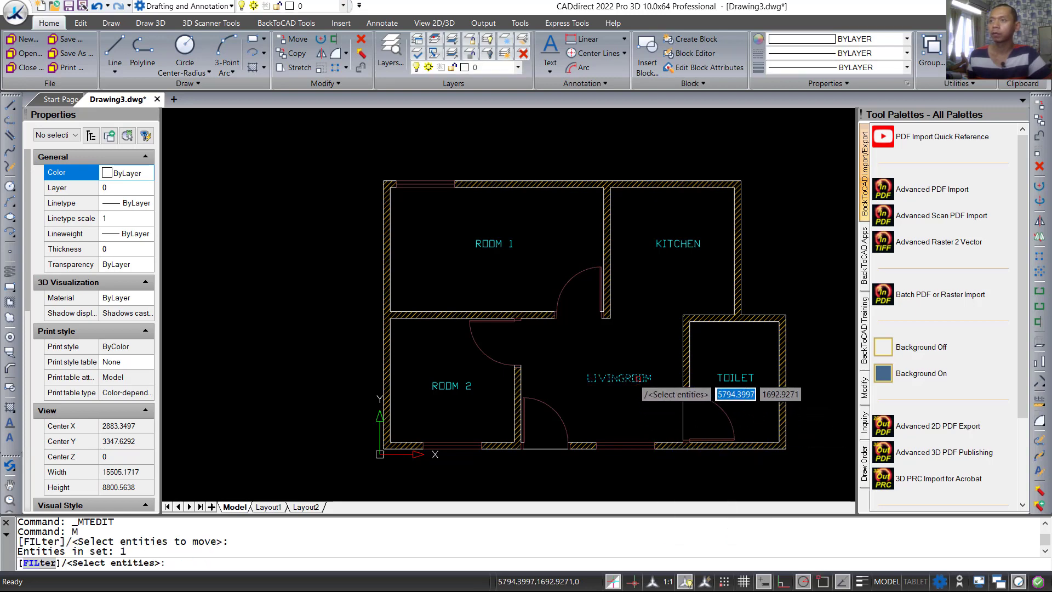
{"action": "key", "text": "Return"}
{"action": "left_click", "coordinate": [640, 347]}
{"action": "left_click", "coordinate": [629, 348]}
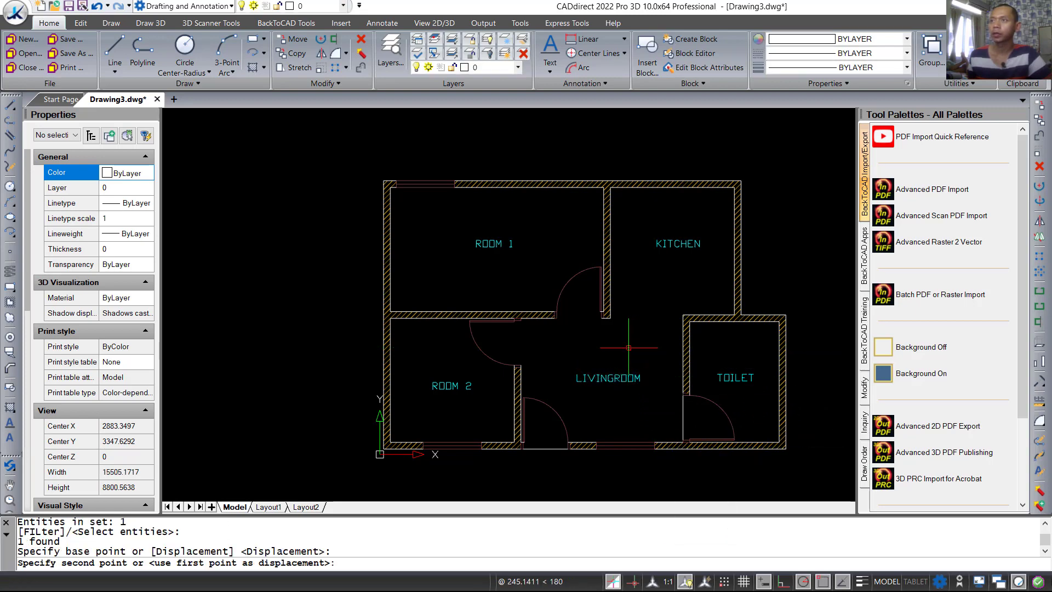
{"action": "key", "text": "Return"}
{"action": "left_click", "coordinate": [691, 241]}
{"action": "key", "text": "Return"}
{"action": "left_click", "coordinate": [602, 280]}
{"action": "left_click", "coordinate": [597, 280]}
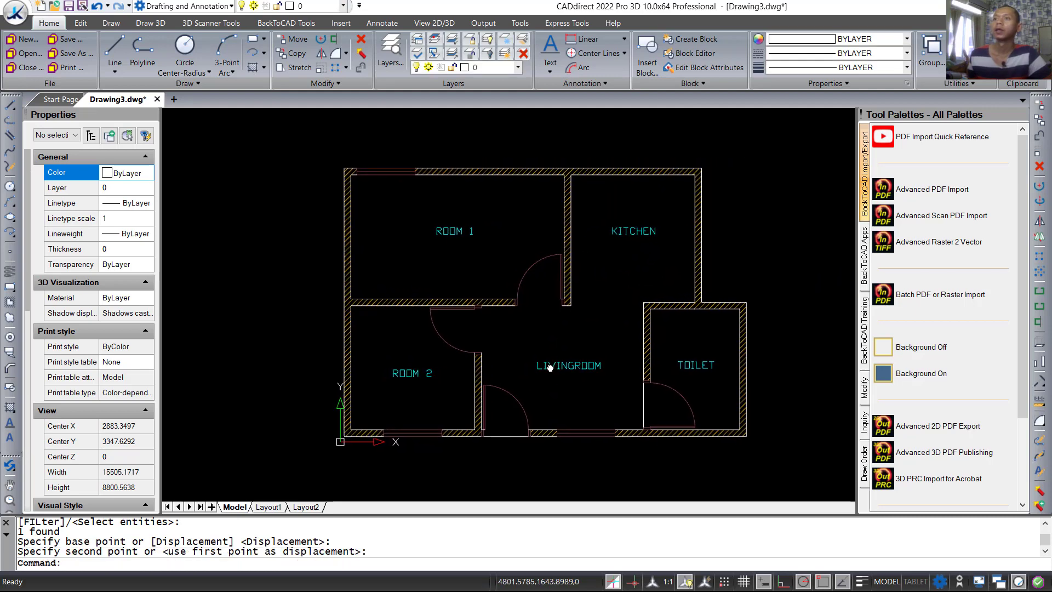
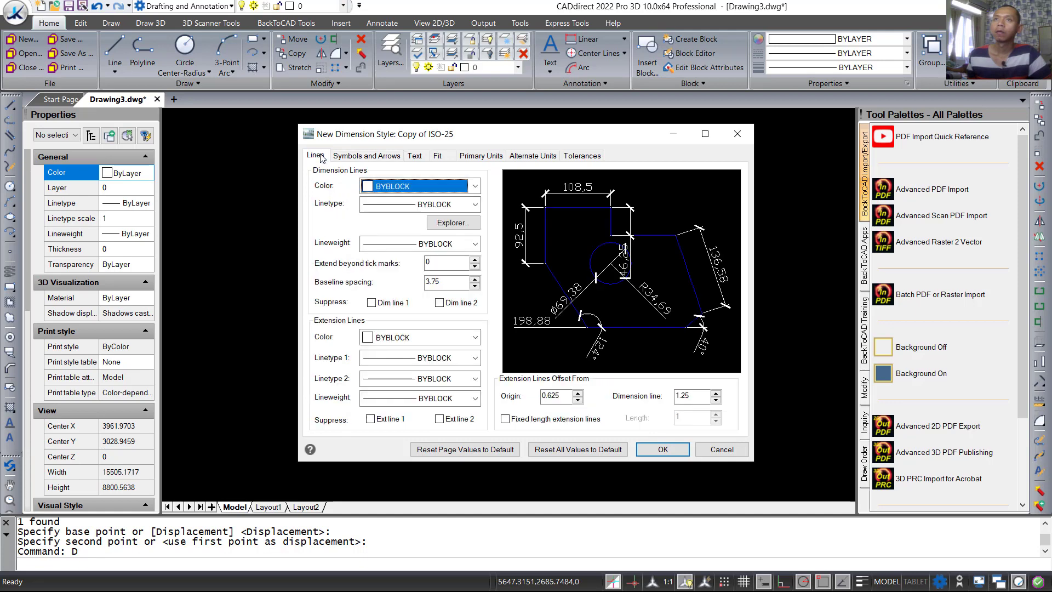
- Make the dimension and extension lines red and the dimension text green
{"action": "left_click", "coordinate": [419, 187]}
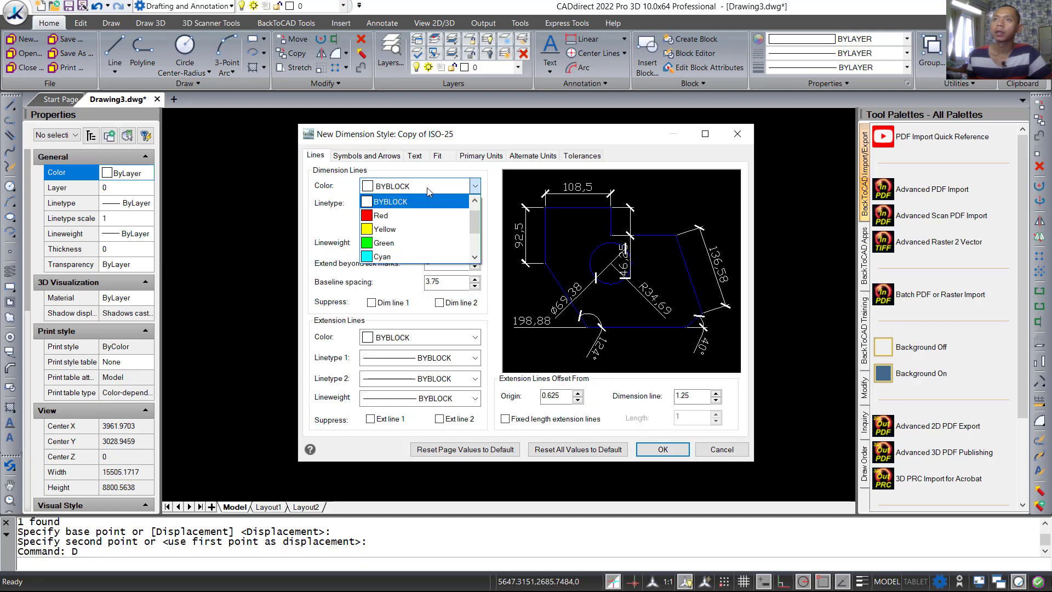
{"action": "left_click", "coordinate": [392, 216]}
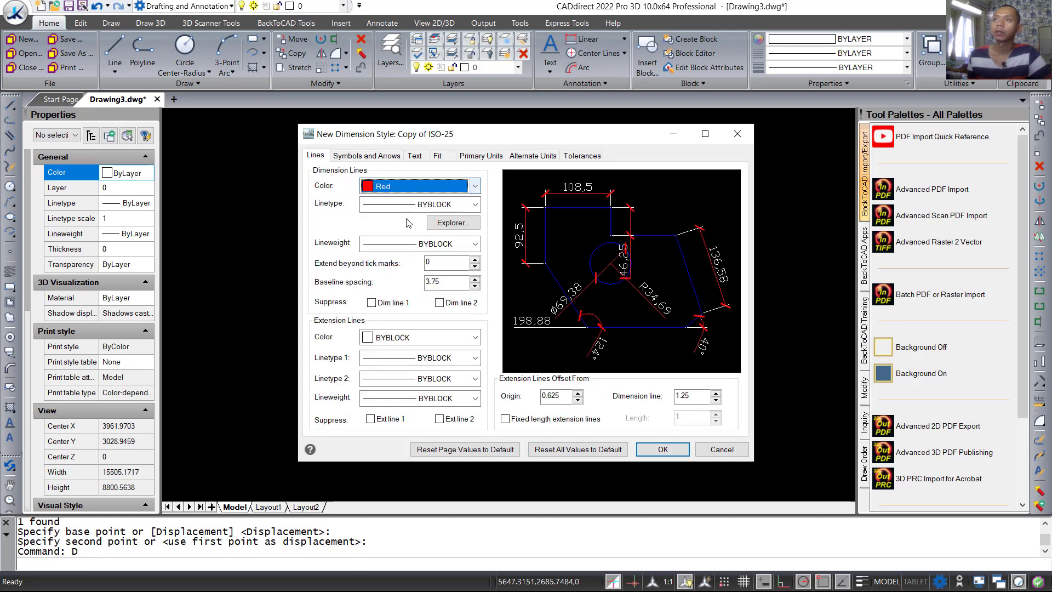
{"action": "left_click", "coordinate": [404, 339]}
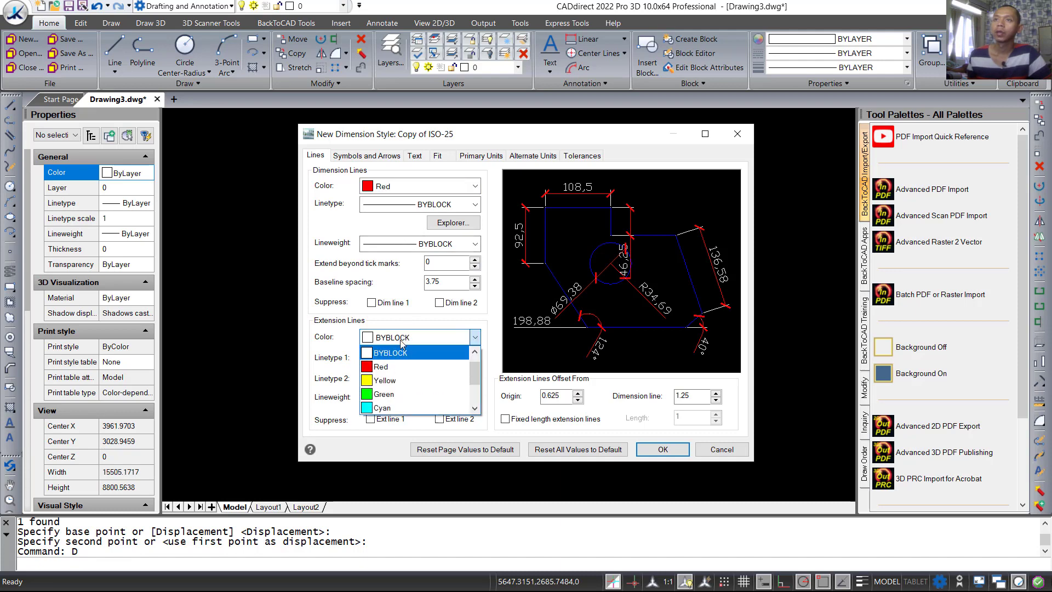
{"action": "left_click", "coordinate": [397, 371]}
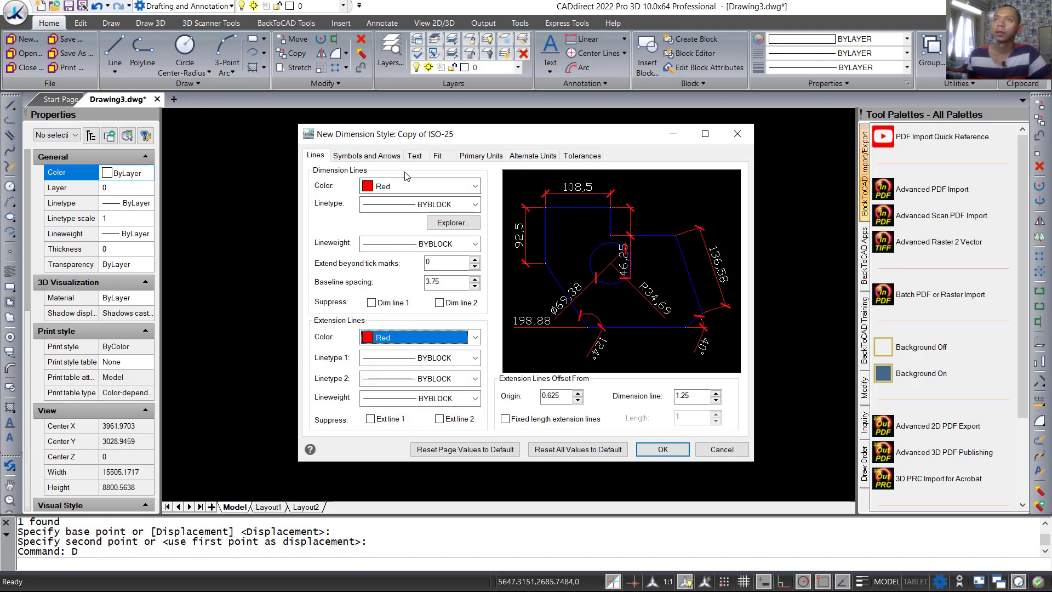
{"action": "left_click", "coordinate": [414, 156]}
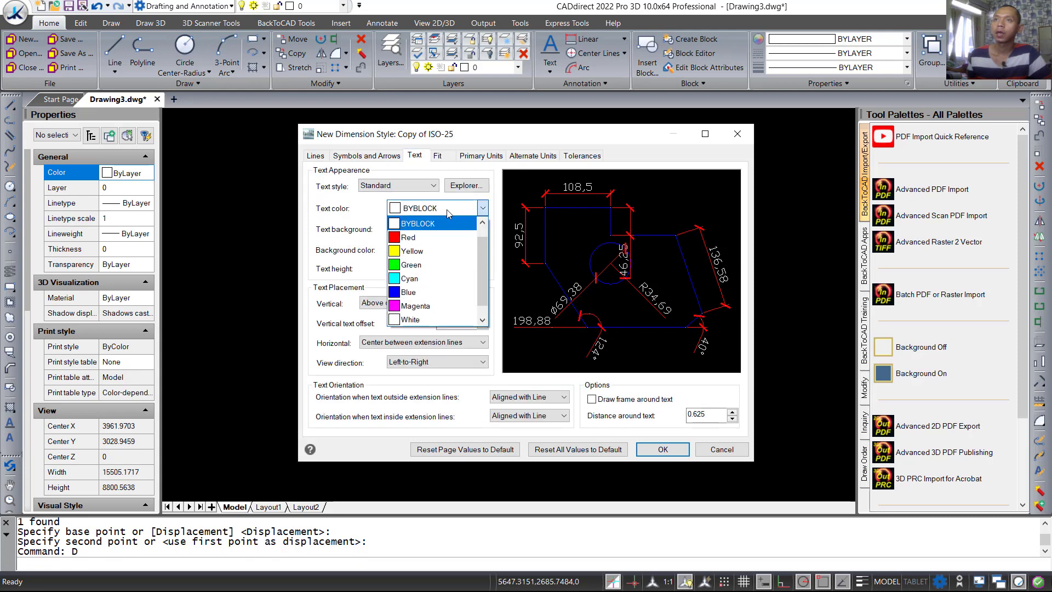
{"action": "left_click", "coordinate": [417, 257]}
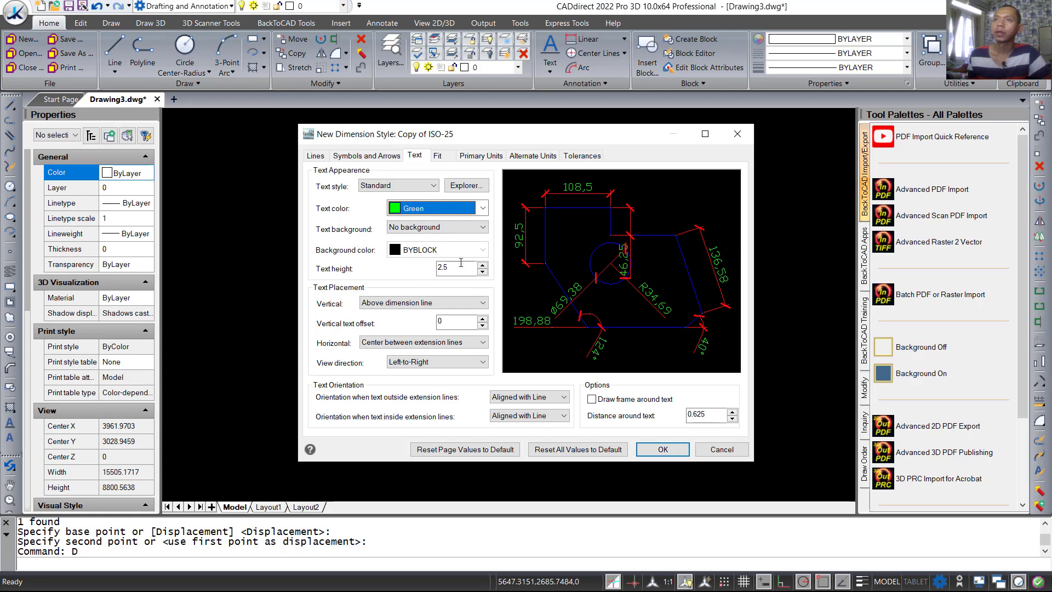
- Set primary units precision to 0 (whole numbers), confirm the style, and close the manager
{"action": "left_click", "coordinate": [475, 157]}
{"action": "left_click", "coordinate": [417, 201]}
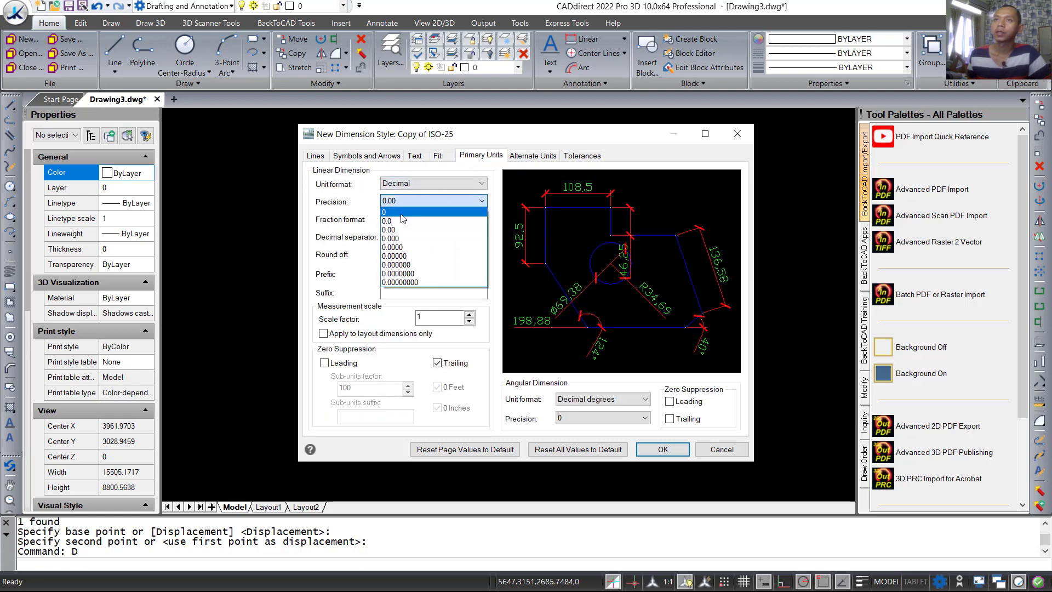
{"action": "left_click", "coordinate": [400, 213]}
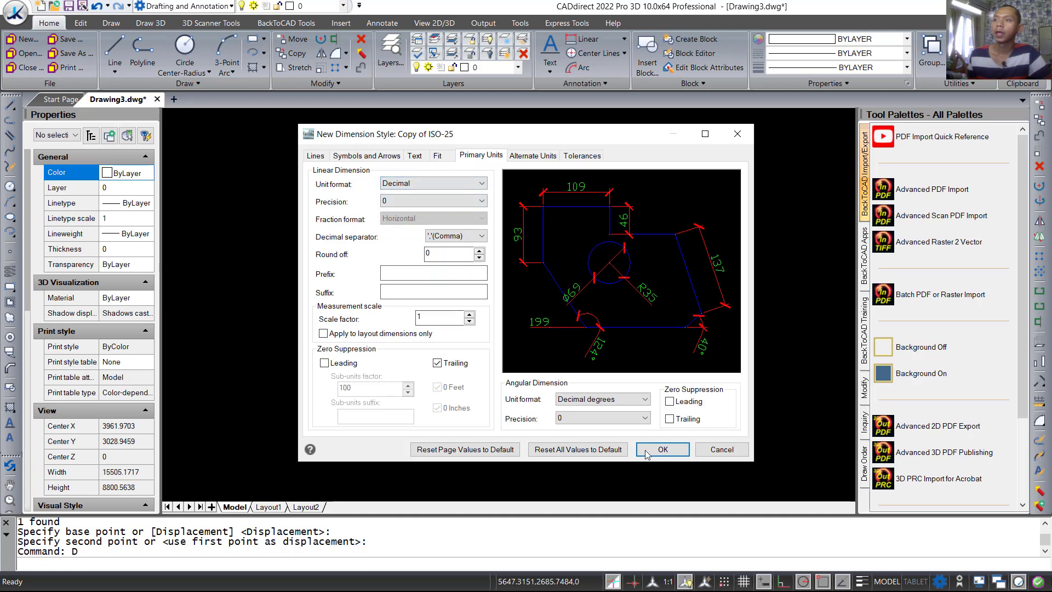
{"action": "left_click", "coordinate": [664, 449]}
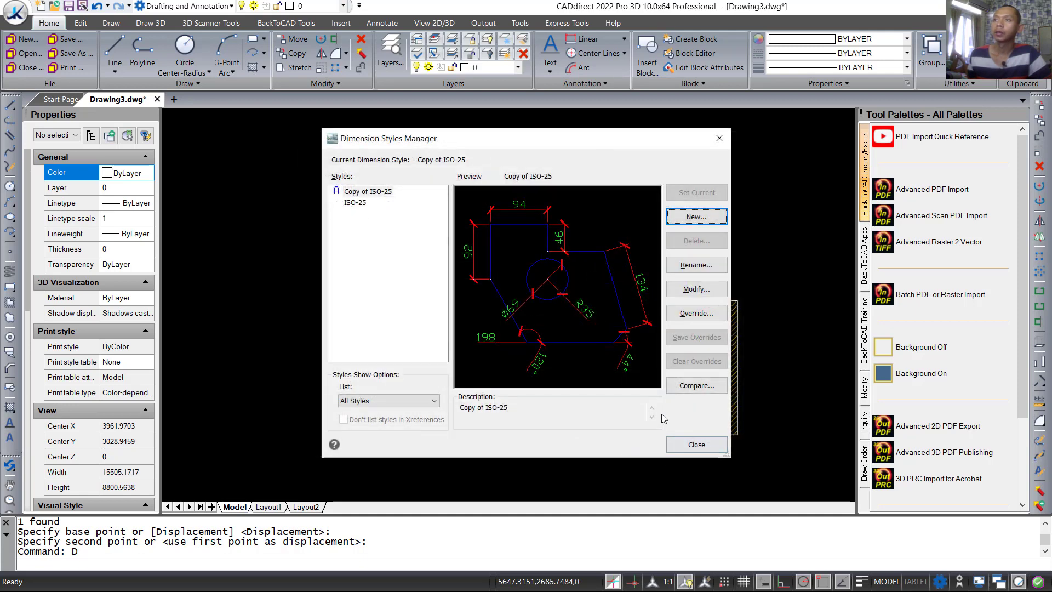
{"action": "left_click", "coordinate": [686, 447]}
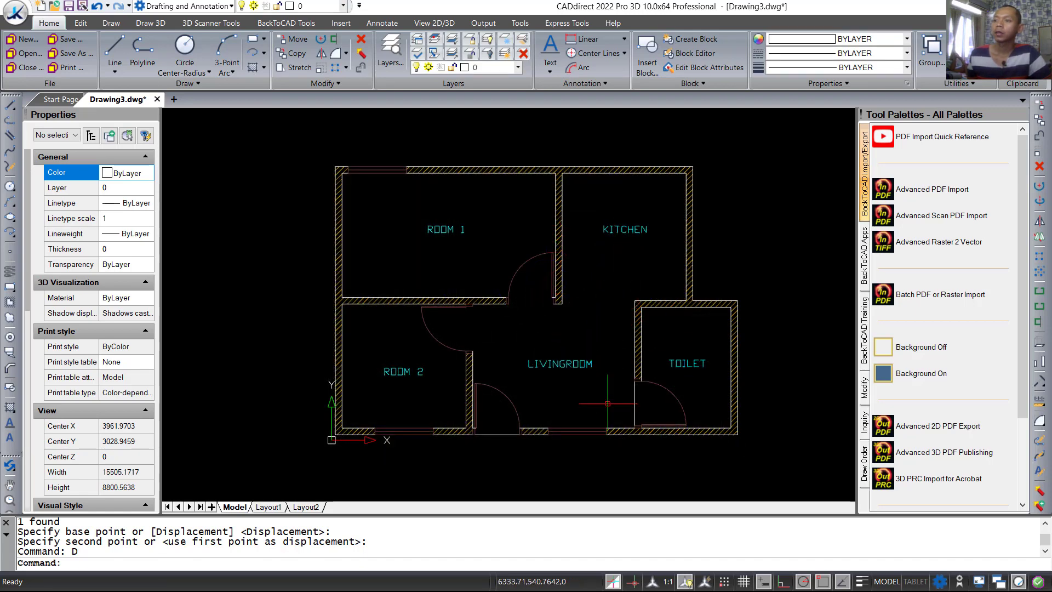
- Add a 1:75 scale (1 = 75) to the scale list and make it the current annotation scale
{"action": "left_click", "coordinate": [669, 582]}
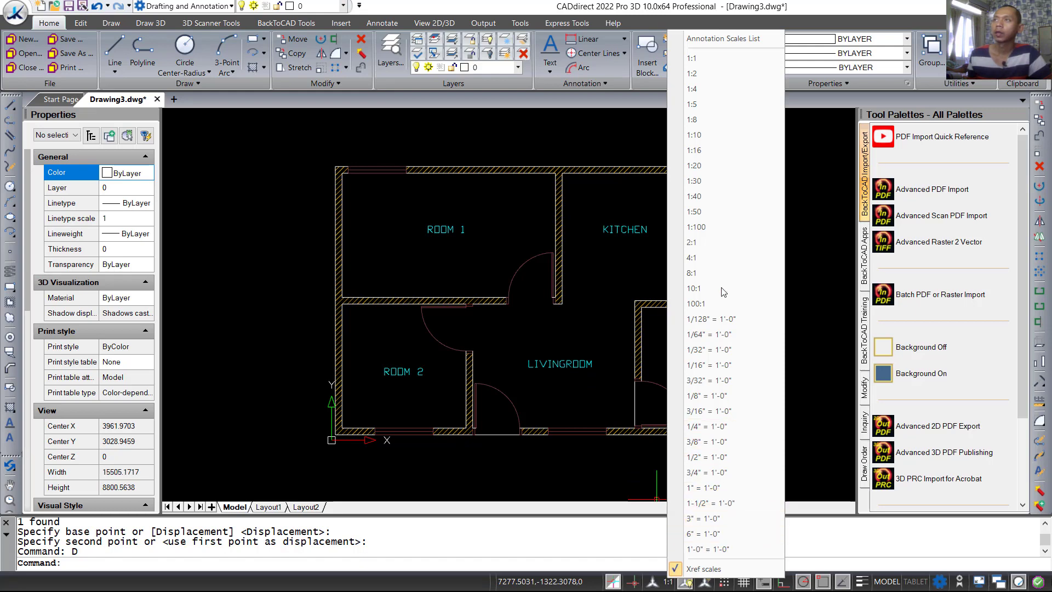
{"action": "left_click", "coordinate": [725, 40]}
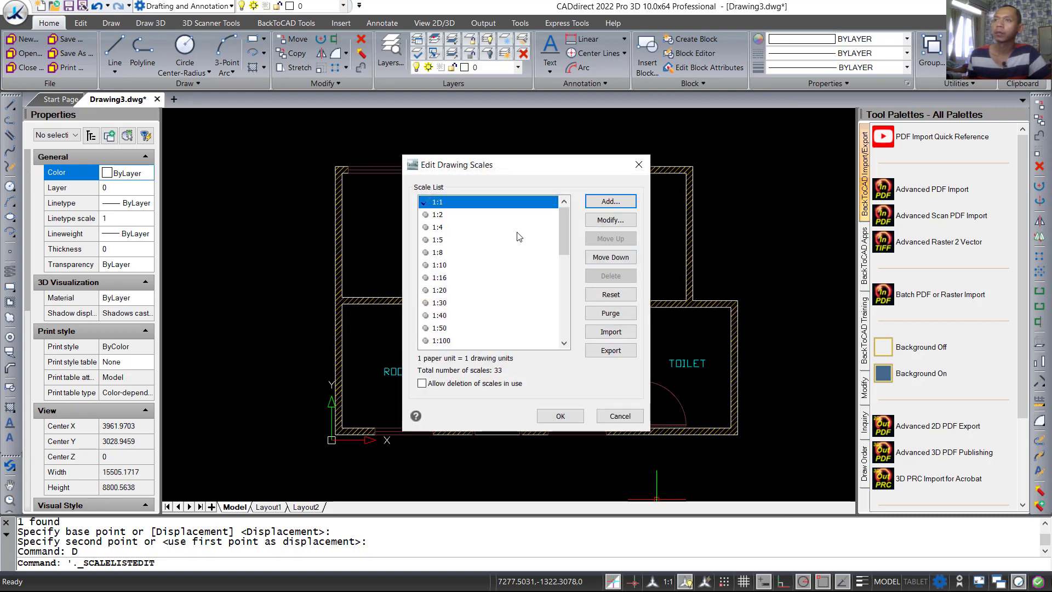
{"action": "left_click", "coordinate": [621, 206]}
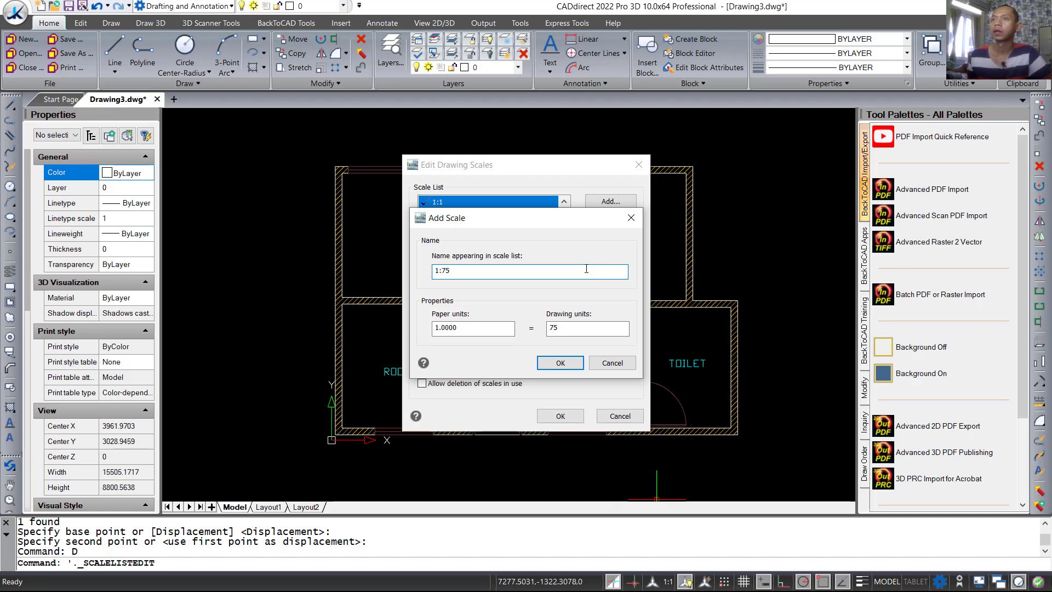
{"action": "left_click", "coordinate": [561, 363]}
{"action": "left_click", "coordinate": [564, 416]}
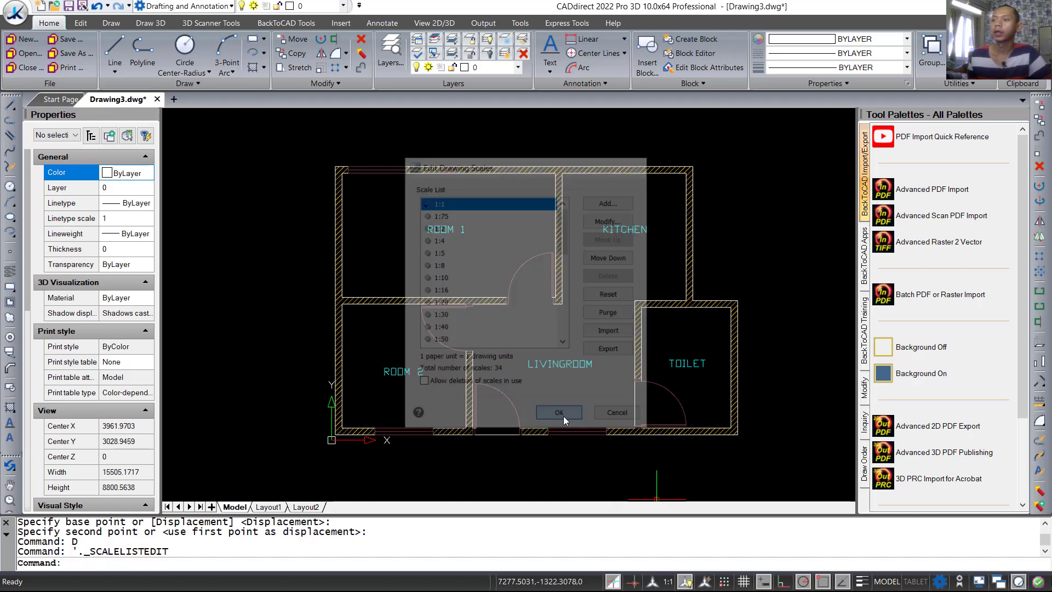
{"action": "left_click", "coordinate": [668, 585]}
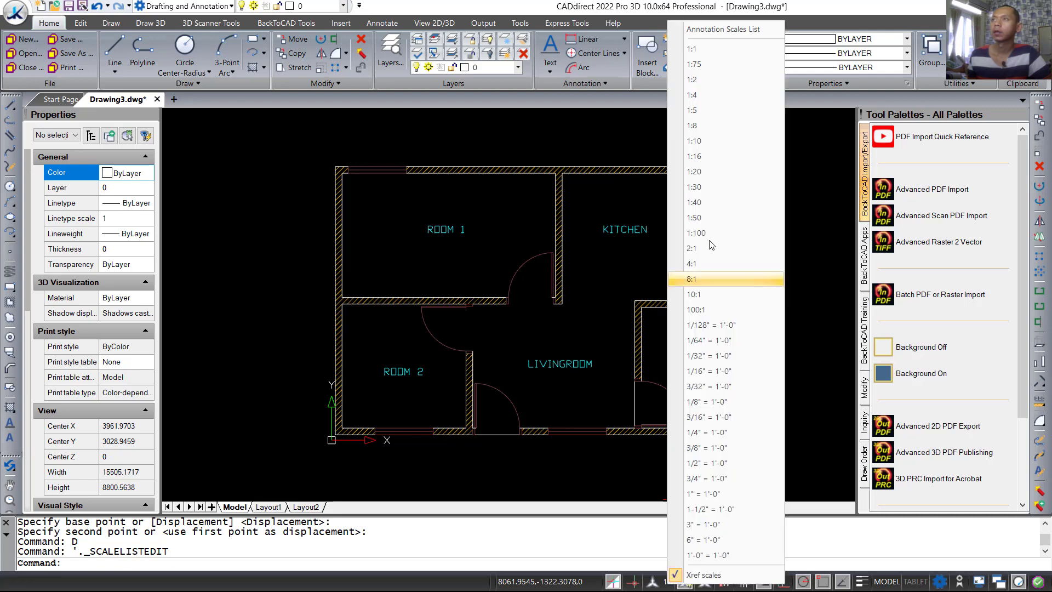
{"action": "left_click", "coordinate": [703, 65]}
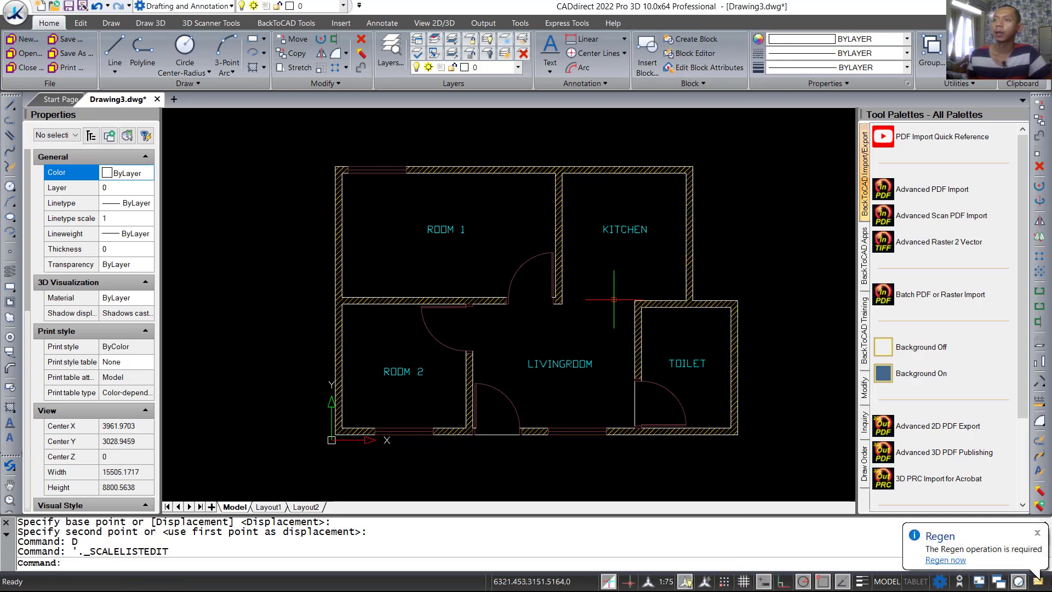
- With DIMLIN, dimension 3000 from the bottom-left wall corner to the midpoint between two corners, placed below
{"action": "type", "text": "DIMLIN"}
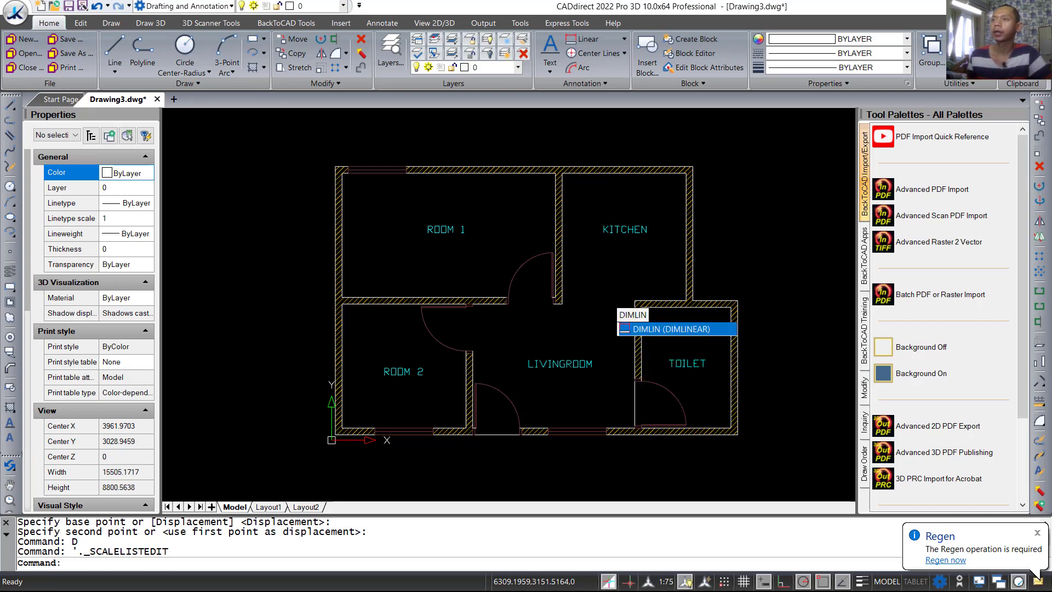
{"action": "key", "text": "Return"}
{"action": "scroll", "coordinate": [348, 405], "scroll_direction": "up", "scroll_amount": 3}
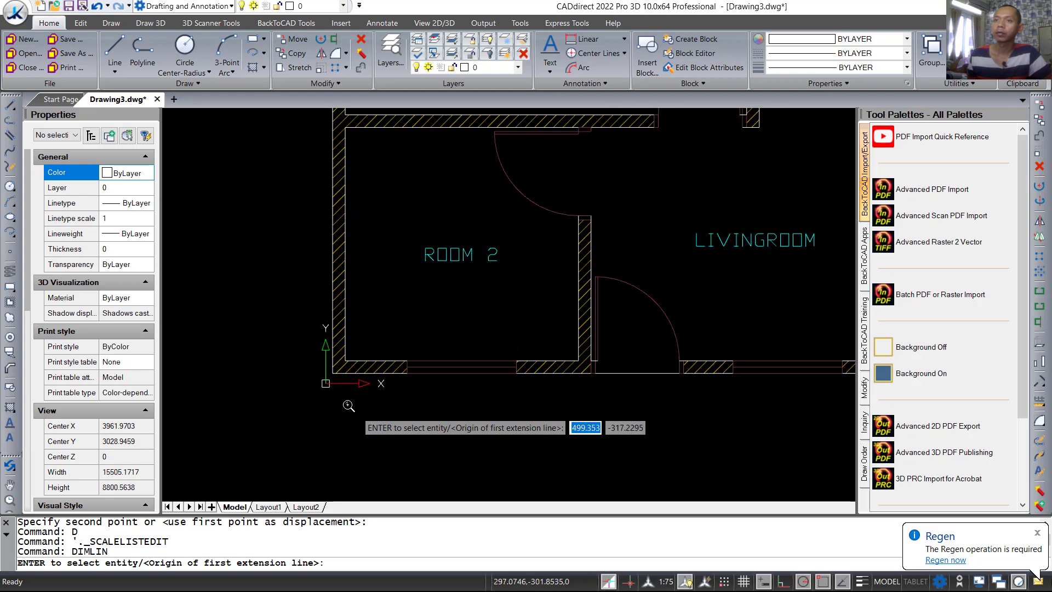
{"action": "scroll", "coordinate": [349, 405], "scroll_direction": "up", "scroll_amount": 1}
{"action": "left_click", "coordinate": [331, 366]}
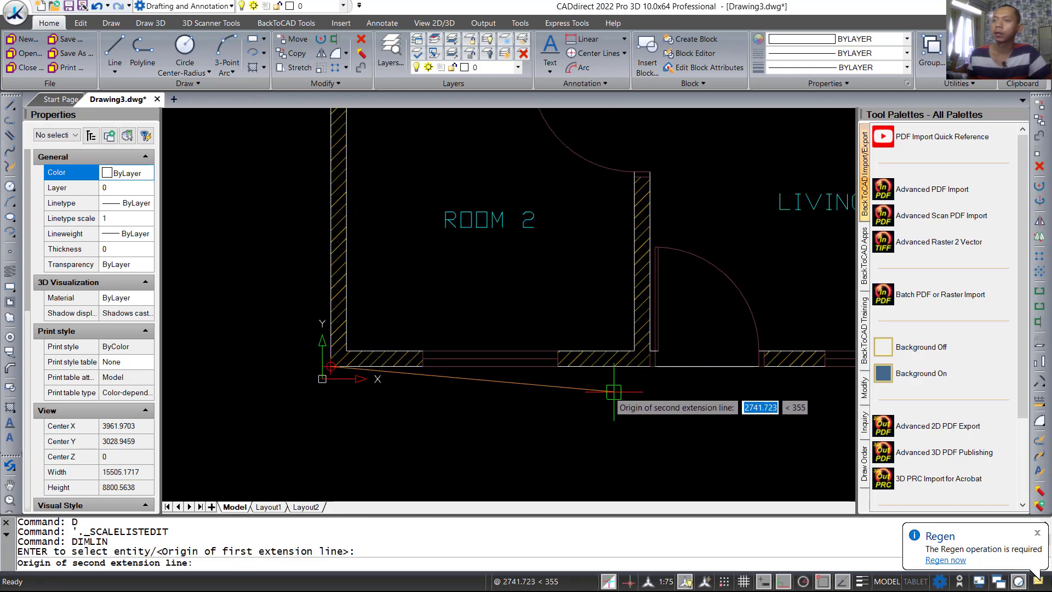
{"action": "right_click", "coordinate": [614, 392], "text": "shift"}
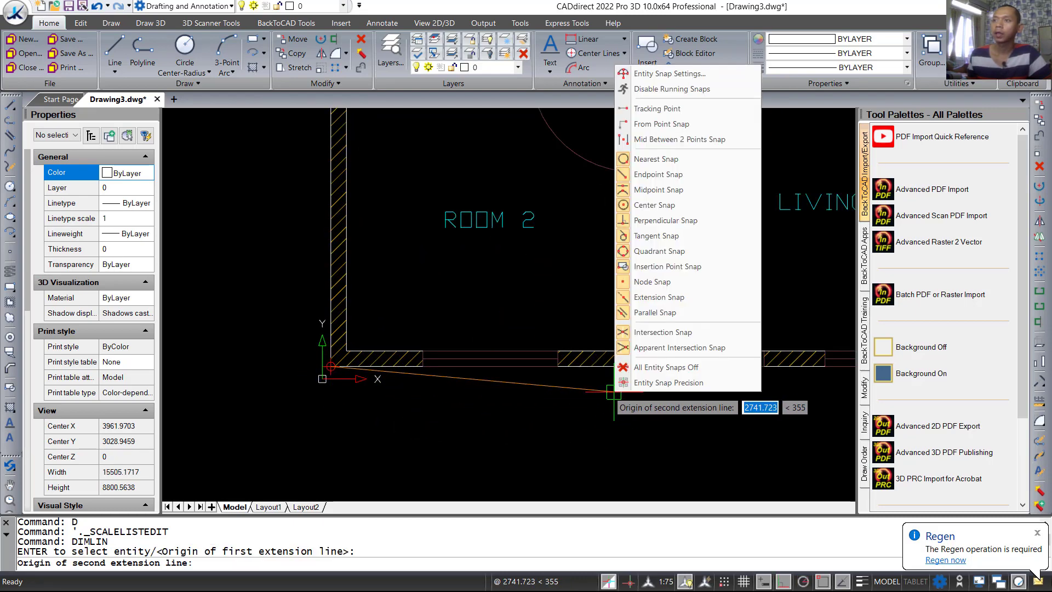
{"action": "left_click", "coordinate": [704, 141]}
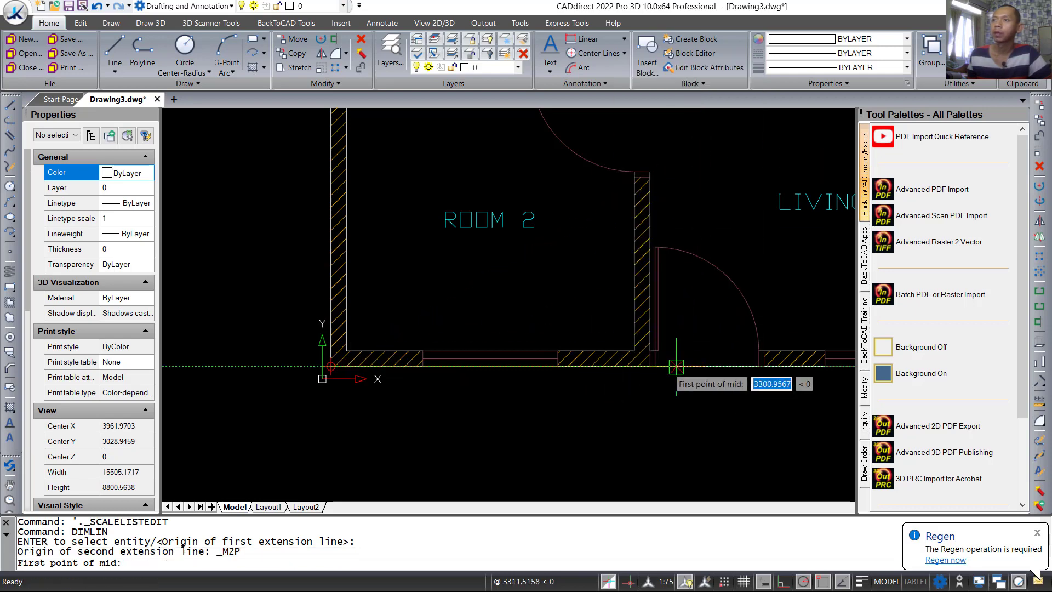
{"action": "scroll", "coordinate": [668, 383], "scroll_direction": "up", "scroll_amount": 3}
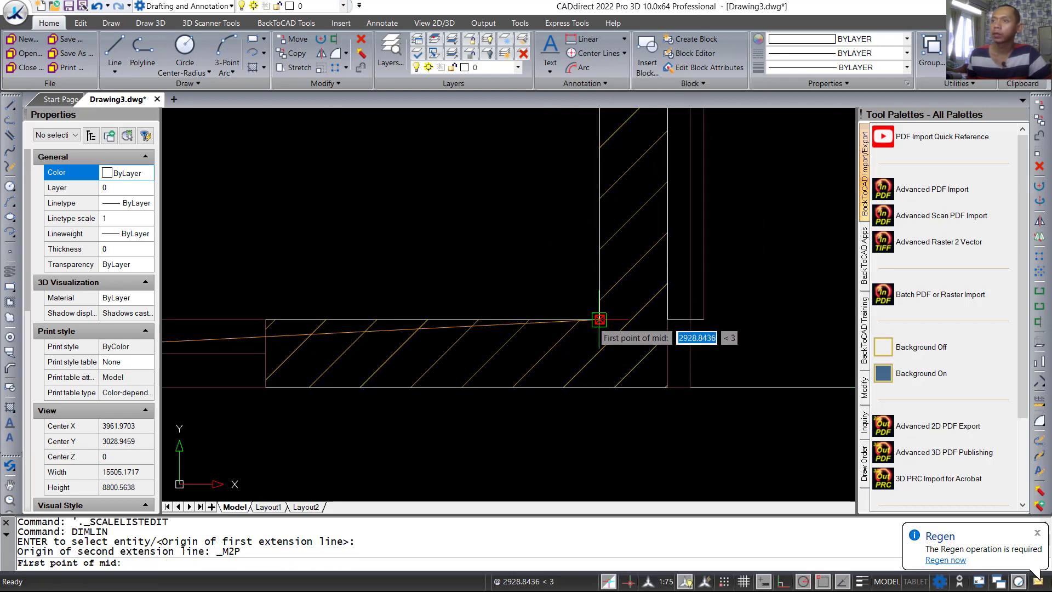
{"action": "left_click", "coordinate": [600, 319]}
{"action": "left_click", "coordinate": [667, 320]}
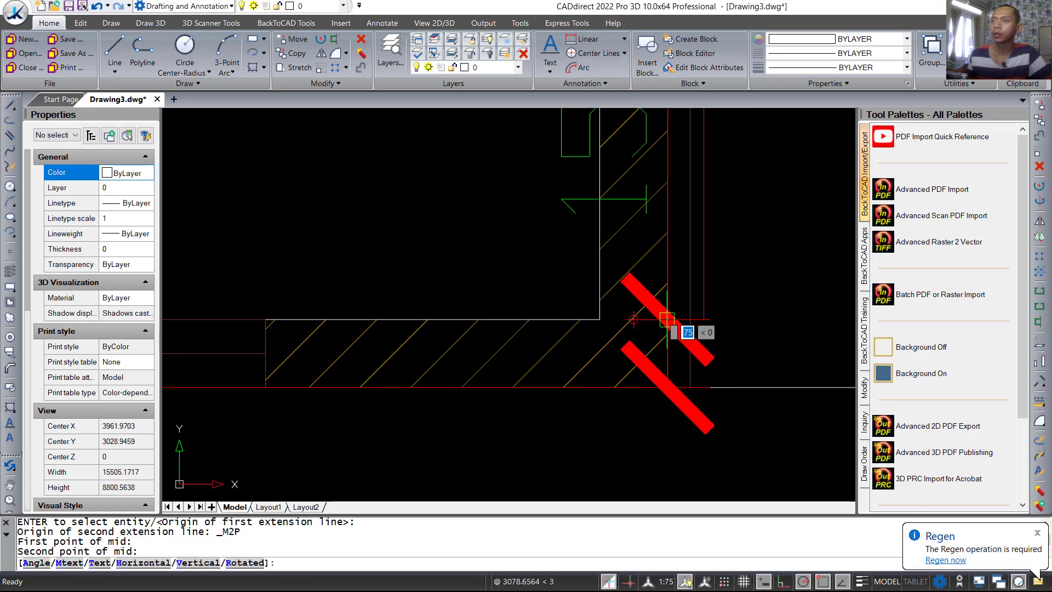
{"action": "scroll", "coordinate": [658, 384], "scroll_direction": "down", "scroll_amount": 3}
{"action": "middle_click_drag", "start_coordinate": [581, 429], "coordinate": [631, 275]}
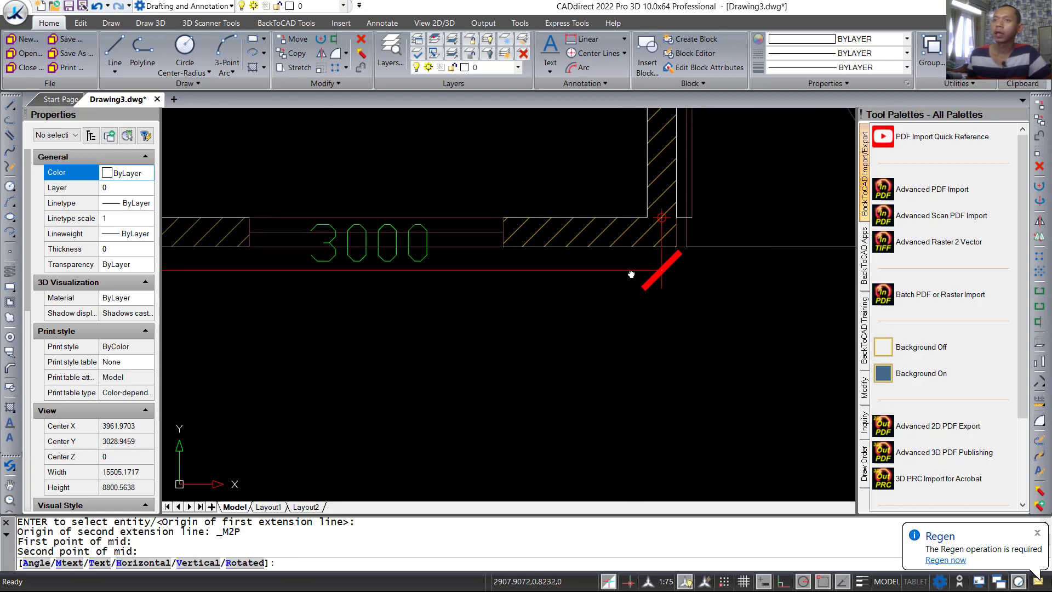
{"action": "left_click", "coordinate": [630, 343]}
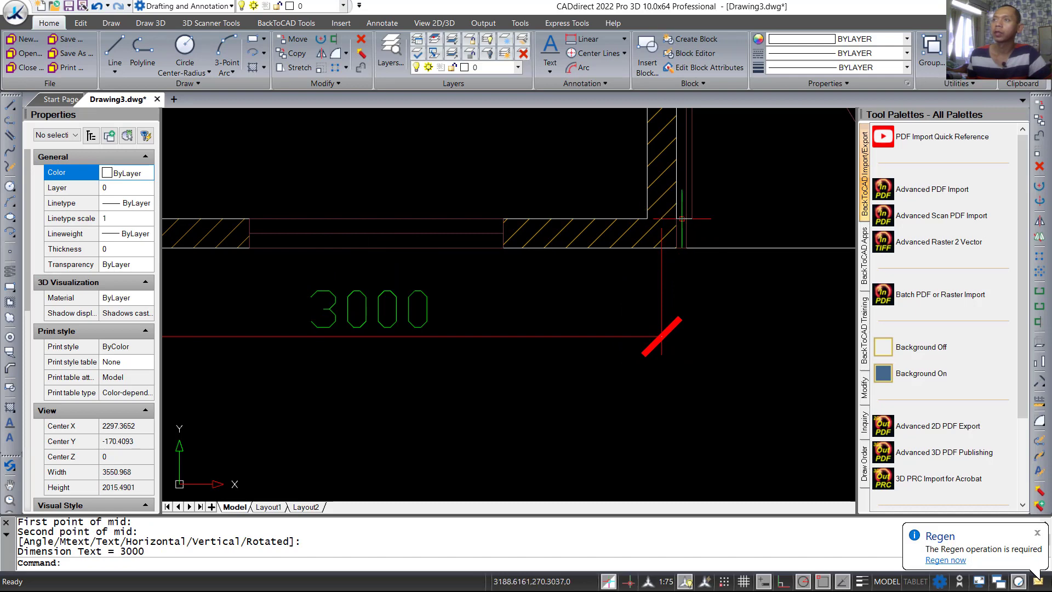
- Dimension the living room's bottom wall, continuing from the end of the 3000 dimension
{"action": "scroll", "coordinate": [638, 221], "scroll_direction": "down", "scroll_amount": 3}
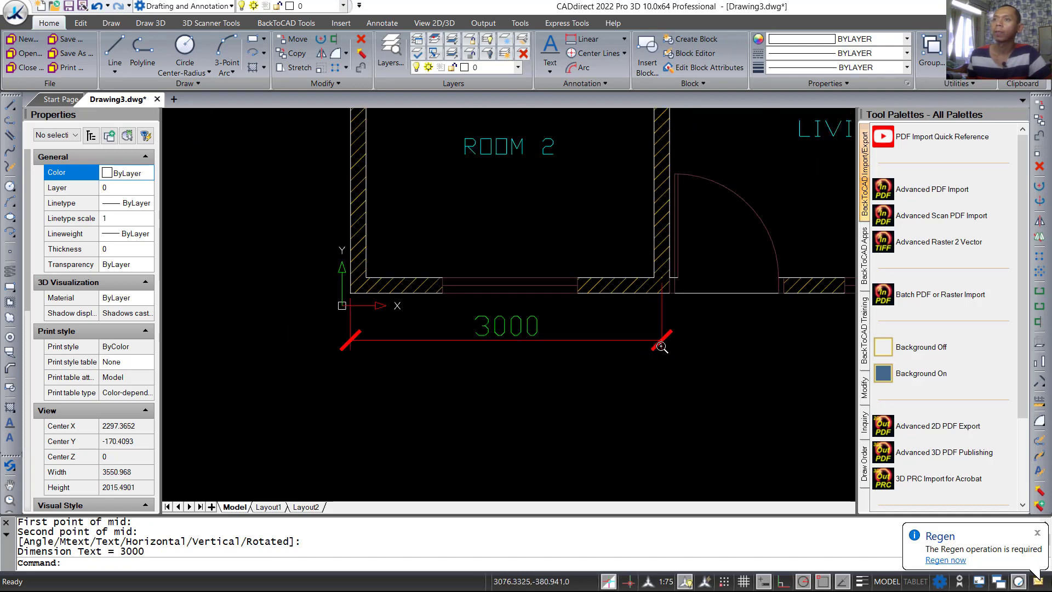
{"action": "scroll", "coordinate": [634, 362], "scroll_direction": "up", "scroll_amount": 2}
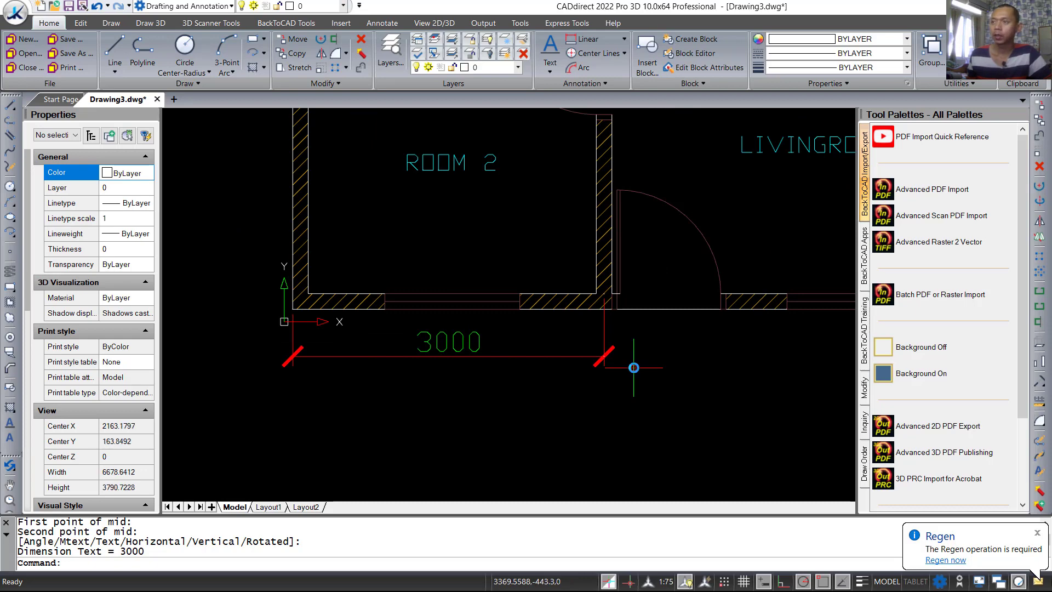
{"action": "key", "text": "Return"}
{"action": "scroll", "coordinate": [608, 296], "scroll_direction": "up", "scroll_amount": 4}
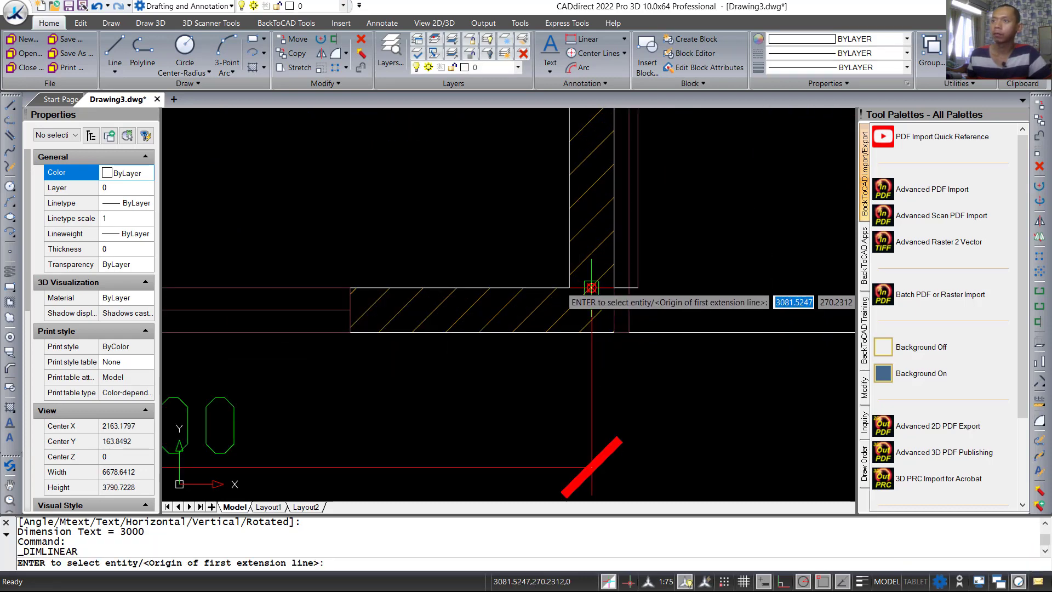
{"action": "left_click", "coordinate": [592, 287]}
{"action": "scroll", "coordinate": [629, 364], "scroll_direction": "down", "scroll_amount": 4}
{"action": "scroll", "coordinate": [441, 352], "scroll_direction": "up", "scroll_amount": 2}
{"action": "scroll", "coordinate": [615, 351], "scroll_direction": "down", "scroll_amount": 2}
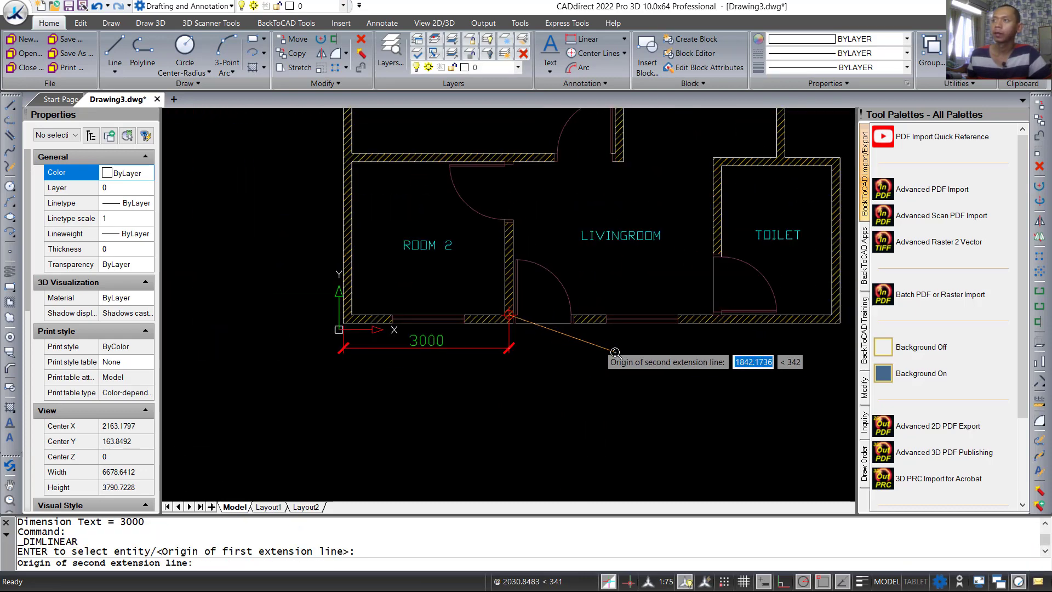
{"action": "scroll", "coordinate": [615, 352], "scroll_direction": "down", "scroll_amount": 1}
{"action": "scroll", "coordinate": [552, 355], "scroll_direction": "up", "scroll_amount": 3}
{"action": "scroll", "coordinate": [545, 301], "scroll_direction": "up", "scroll_amount": 4}
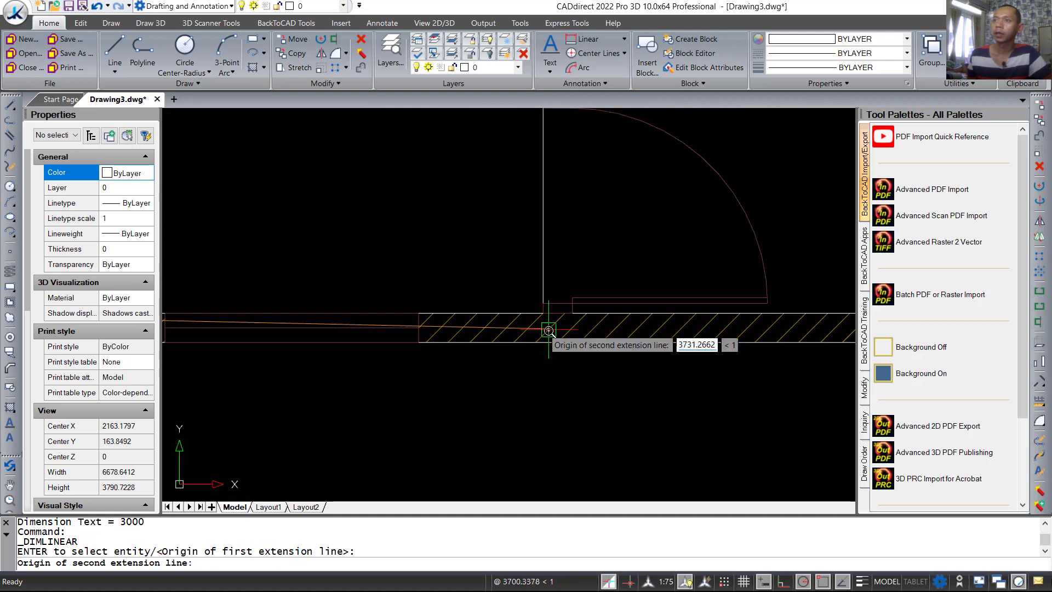
{"action": "scroll", "coordinate": [553, 313], "scroll_direction": "up", "scroll_amount": 3}
{"action": "left_click", "coordinate": [564, 298]}
{"action": "scroll", "coordinate": [547, 417], "scroll_direction": "down", "scroll_amount": 1}
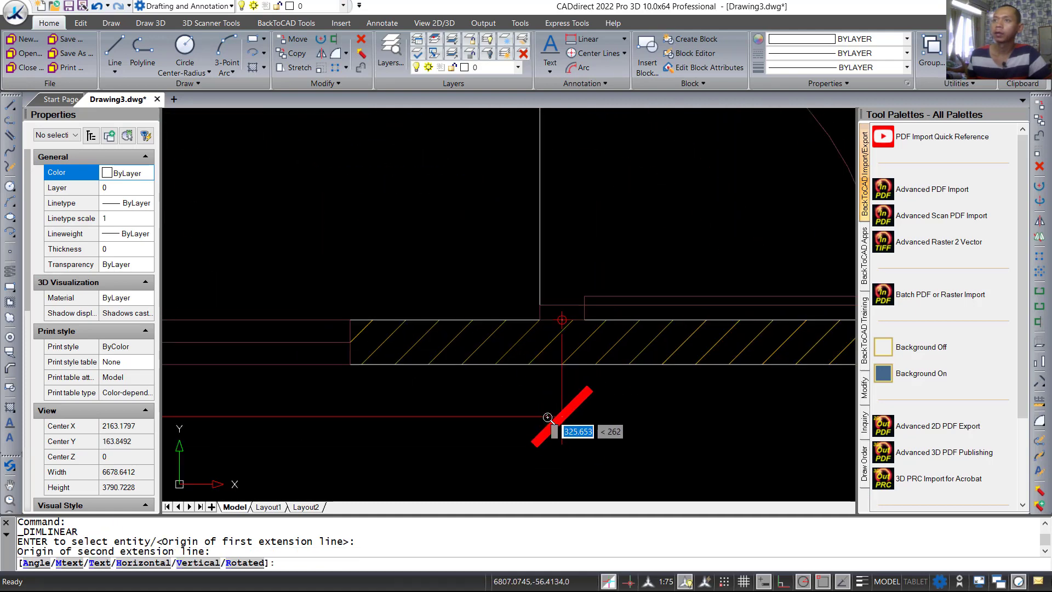
{"action": "scroll", "coordinate": [548, 419], "scroll_direction": "down", "scroll_amount": 4}
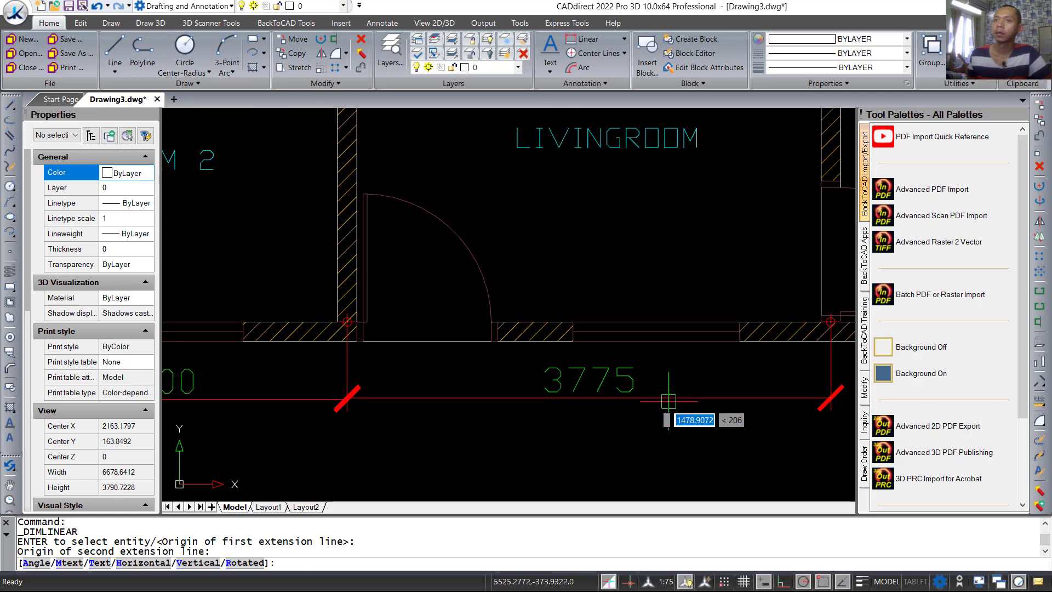
{"action": "left_click", "coordinate": [348, 399]}
{"action": "scroll", "coordinate": [650, 392], "scroll_direction": "down", "scroll_amount": 1}
- Add the 2300 dimension under the toilet, in line with the chain
{"action": "middle_click_drag", "start_coordinate": [727, 396], "coordinate": [482, 409]}
{"action": "key", "text": "Return"}
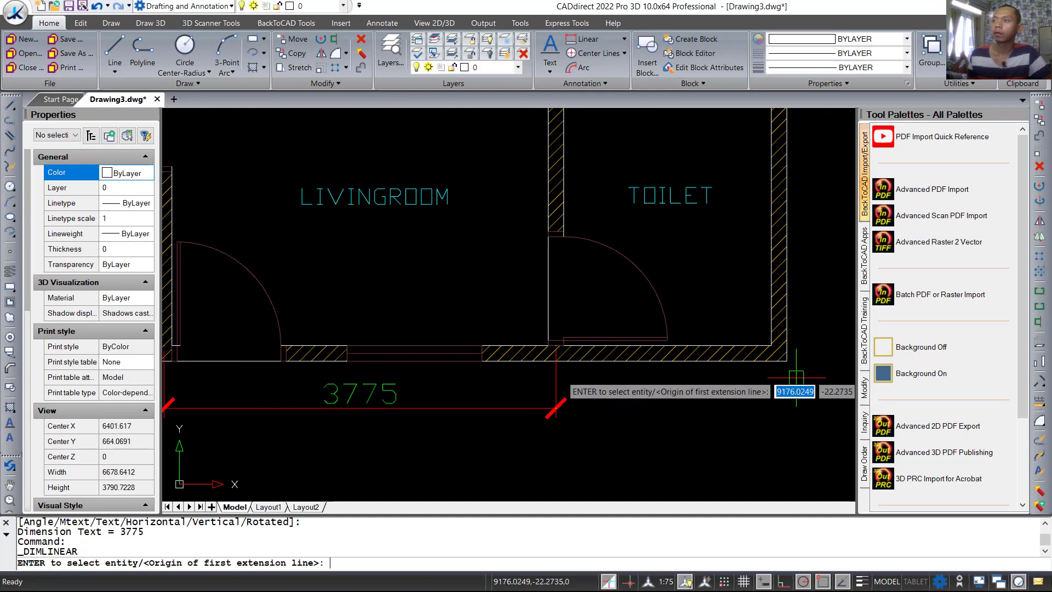
{"action": "left_click", "coordinate": [786, 360]}
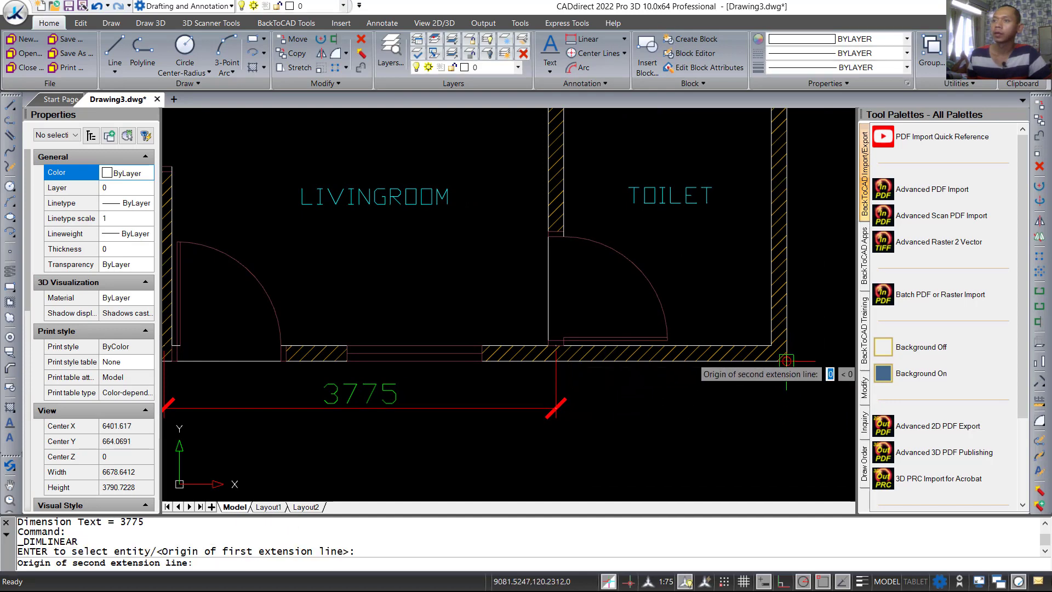
{"action": "left_click", "coordinate": [548, 345]}
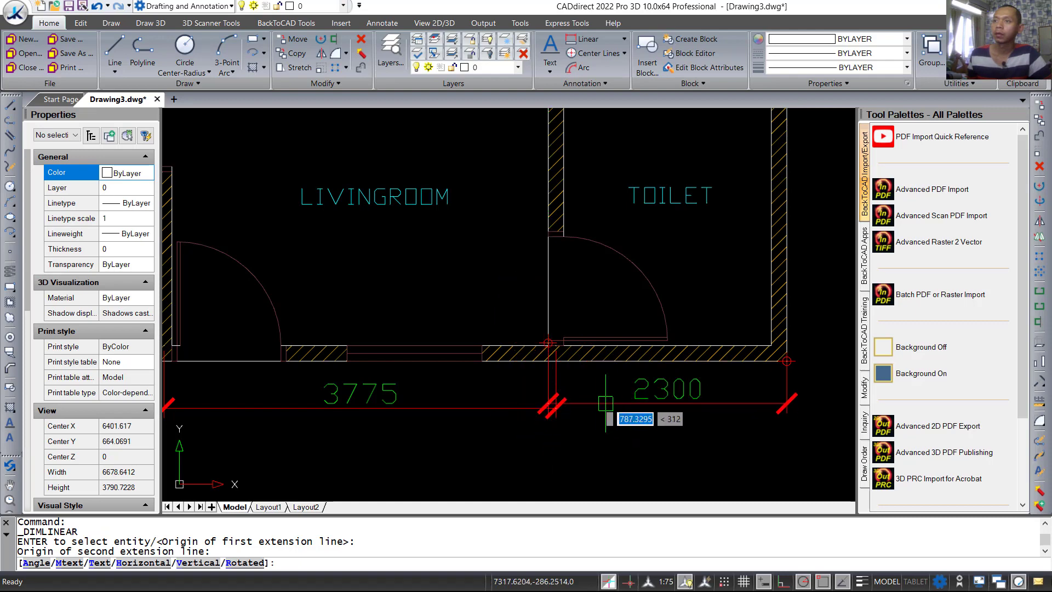
{"action": "left_click", "coordinate": [548, 408]}
- Grip-stretch the living room dimension's right end to the wall corner so it reads 3700
{"action": "scroll", "coordinate": [565, 377], "scroll_direction": "up", "scroll_amount": 3}
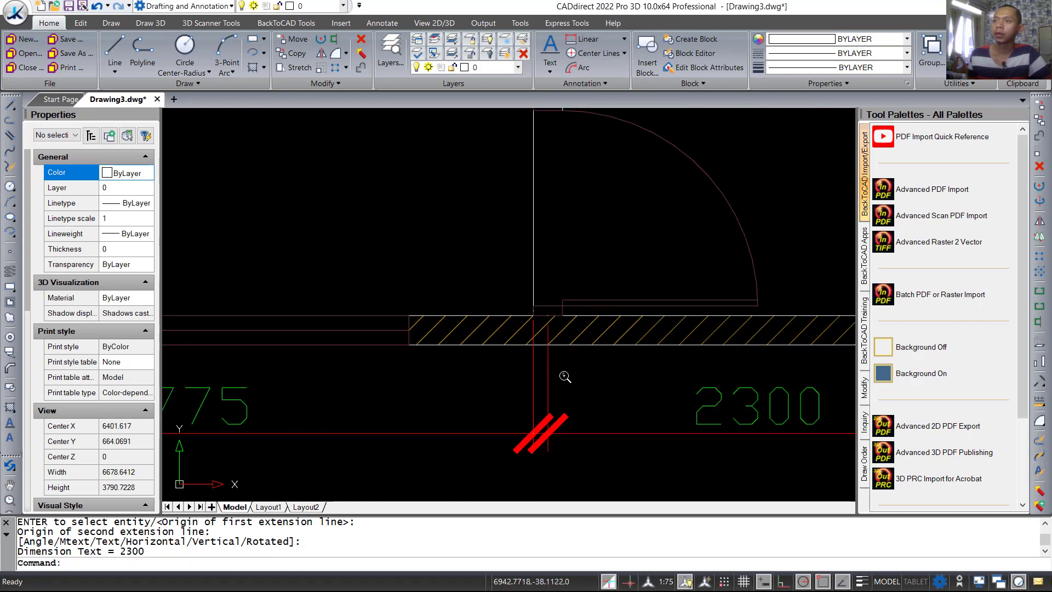
{"action": "scroll", "coordinate": [540, 316], "scroll_direction": "up", "scroll_amount": 2}
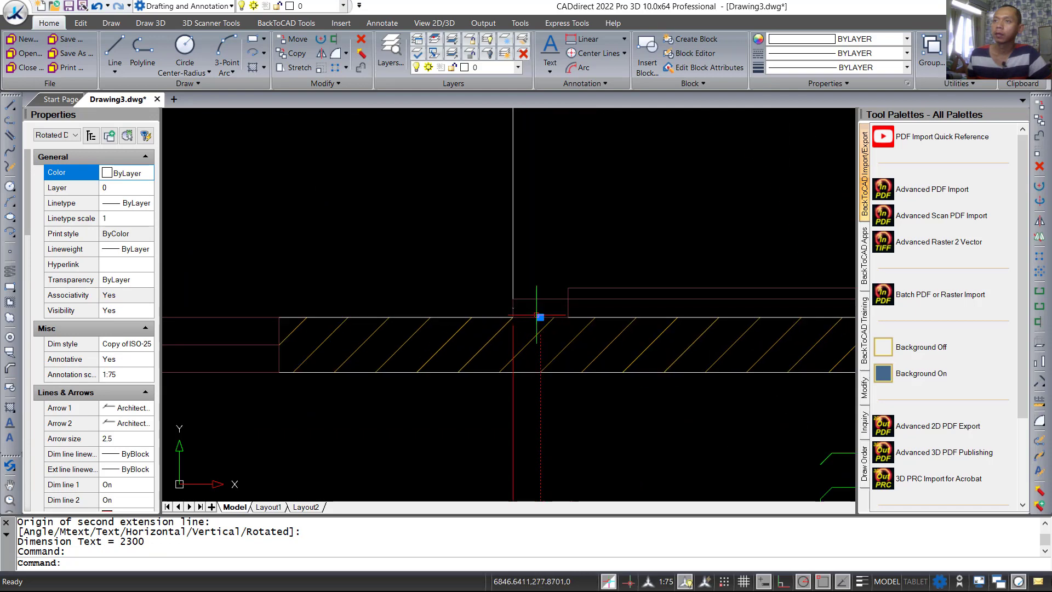
{"action": "left_click", "coordinate": [540, 317]}
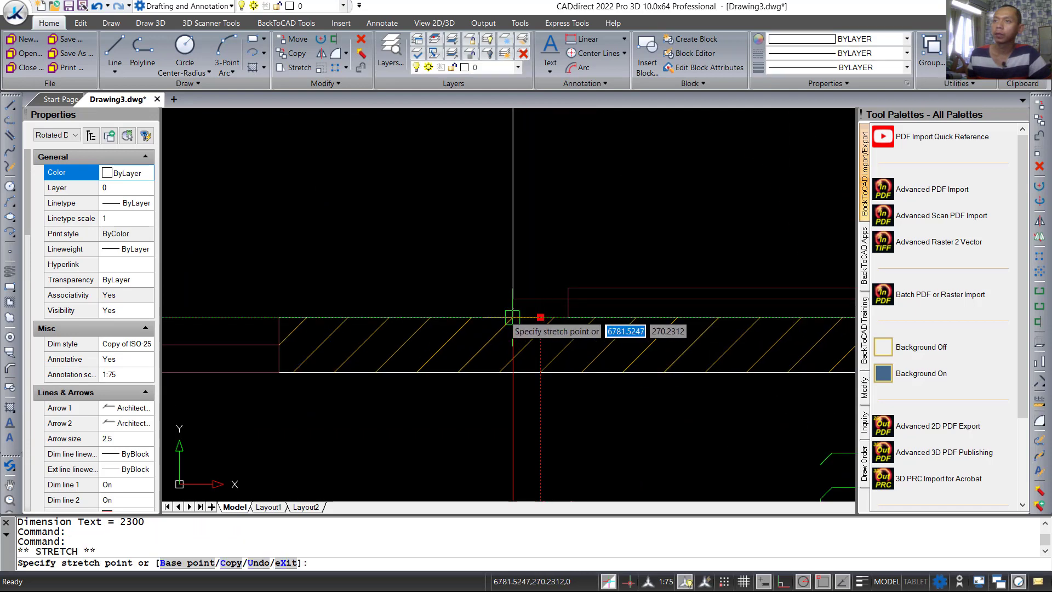
{"action": "left_click", "coordinate": [513, 317]}
{"action": "scroll", "coordinate": [632, 387], "scroll_direction": "down", "scroll_amount": 2}
{"action": "scroll", "coordinate": [636, 395], "scroll_direction": "down", "scroll_amount": 1}
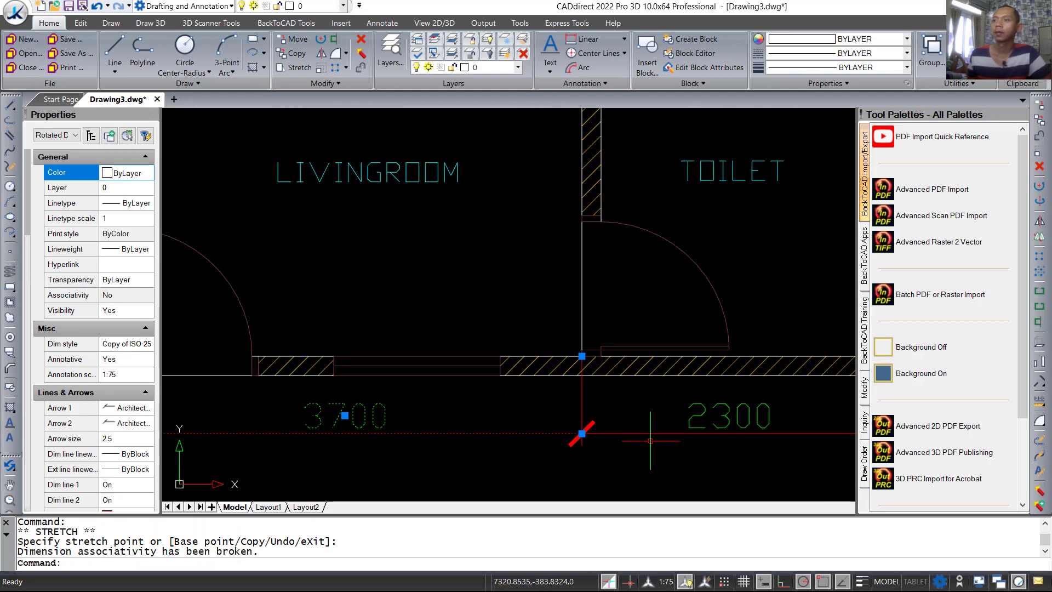
{"action": "key", "text": "Escape"}
{"action": "scroll", "coordinate": [669, 394], "scroll_direction": "down", "scroll_amount": 4}
{"action": "middle_click_drag", "start_coordinate": [723, 379], "coordinate": [657, 347]}
- Add the overall 9000 dimension below the bottom chain, from the toilet's corner to Room 2's left corner
{"action": "type", "text": "dli"}
{"action": "key", "text": "Return"}
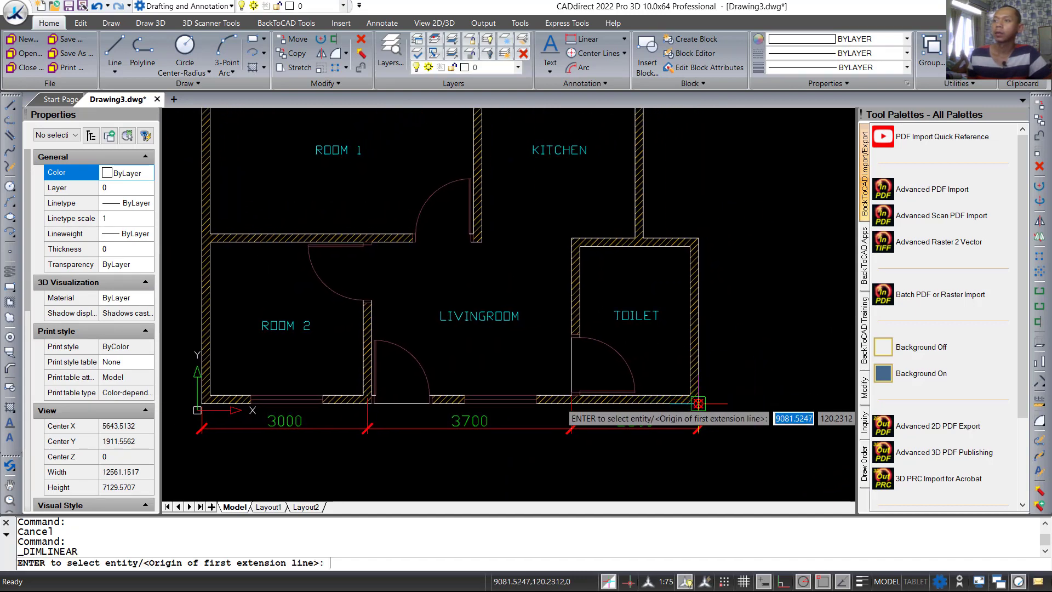
{"action": "left_click", "coordinate": [698, 403]}
{"action": "scroll", "coordinate": [433, 373], "scroll_direction": "up", "scroll_amount": 5}
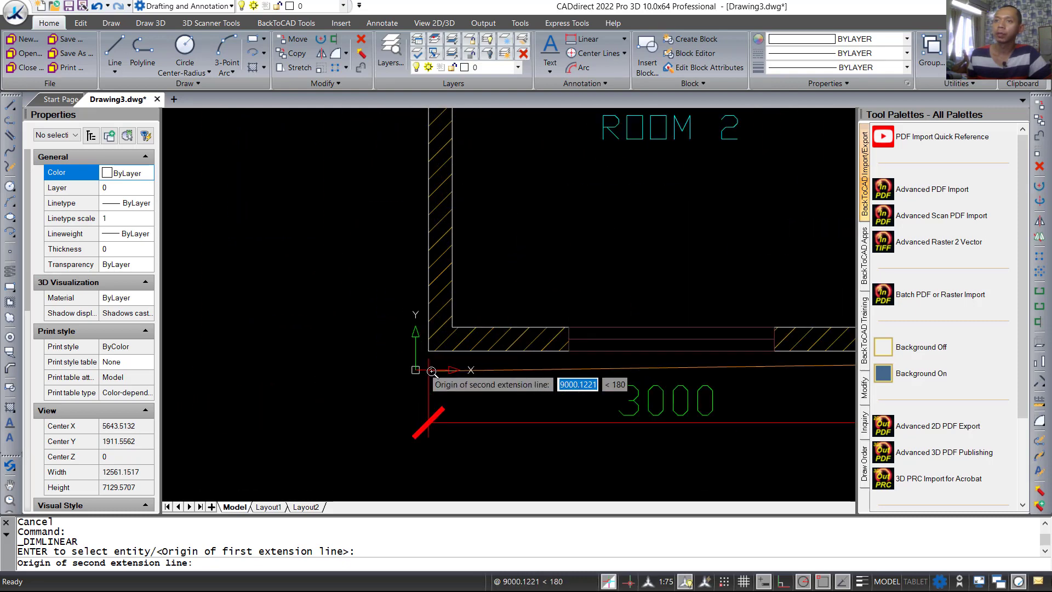
{"action": "left_click", "coordinate": [431, 371]}
{"action": "scroll", "coordinate": [526, 340], "scroll_direction": "down", "scroll_amount": 5}
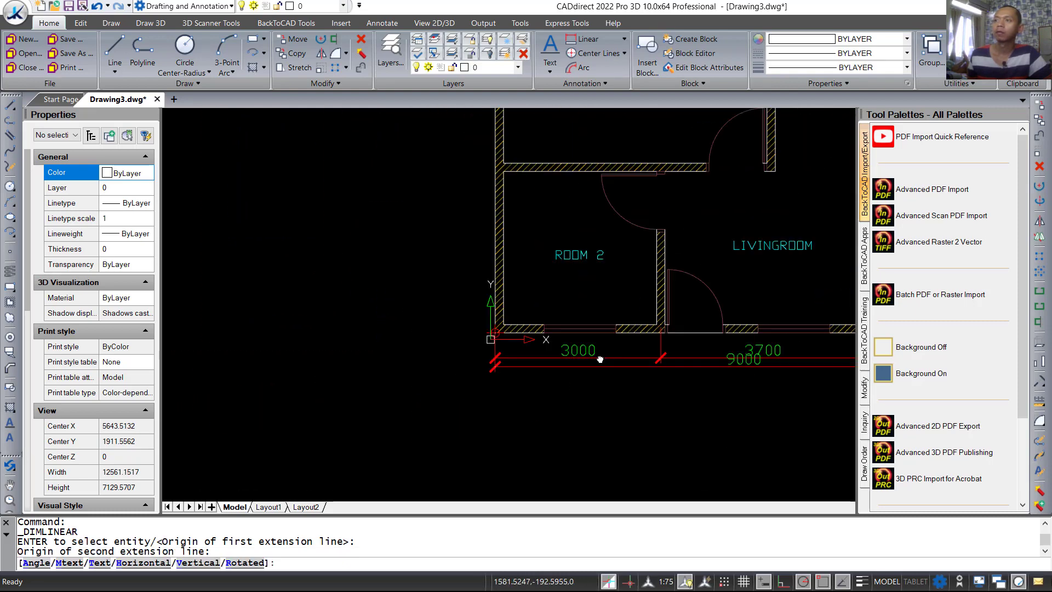
{"action": "middle_click_drag", "start_coordinate": [600, 359], "coordinate": [554, 348]}
{"action": "left_click", "coordinate": [606, 372]}
- Add vertical 3000 dimensions for the toilet and the kitchen along the right side
{"action": "middle_click_drag", "start_coordinate": [605, 373], "coordinate": [283, 427]}
{"action": "scroll", "coordinate": [667, 288], "scroll_direction": "up", "scroll_amount": 2}
{"action": "key", "text": "space"}
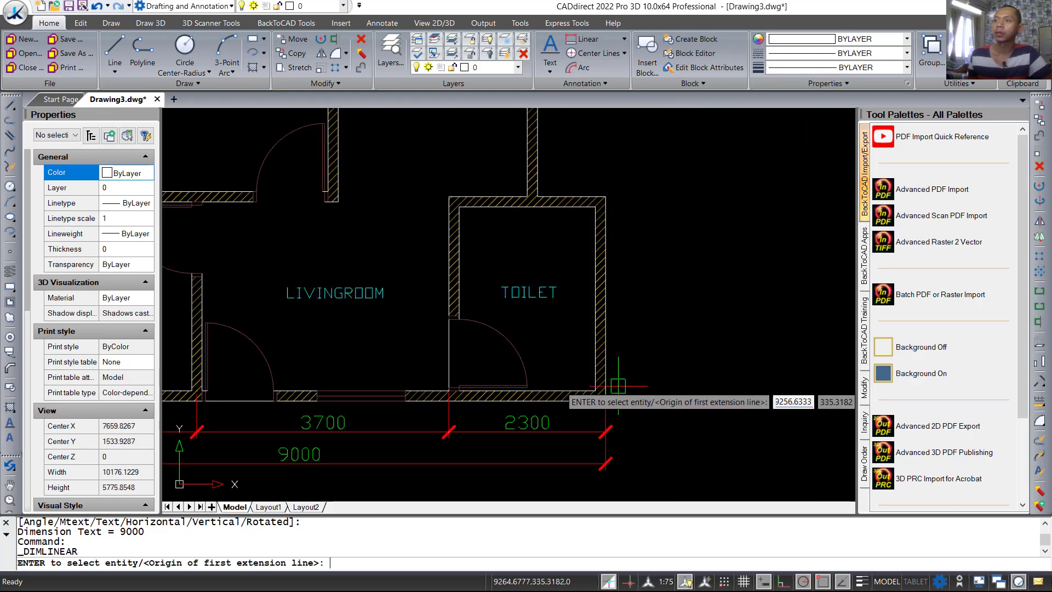
{"action": "left_click", "coordinate": [605, 401]}
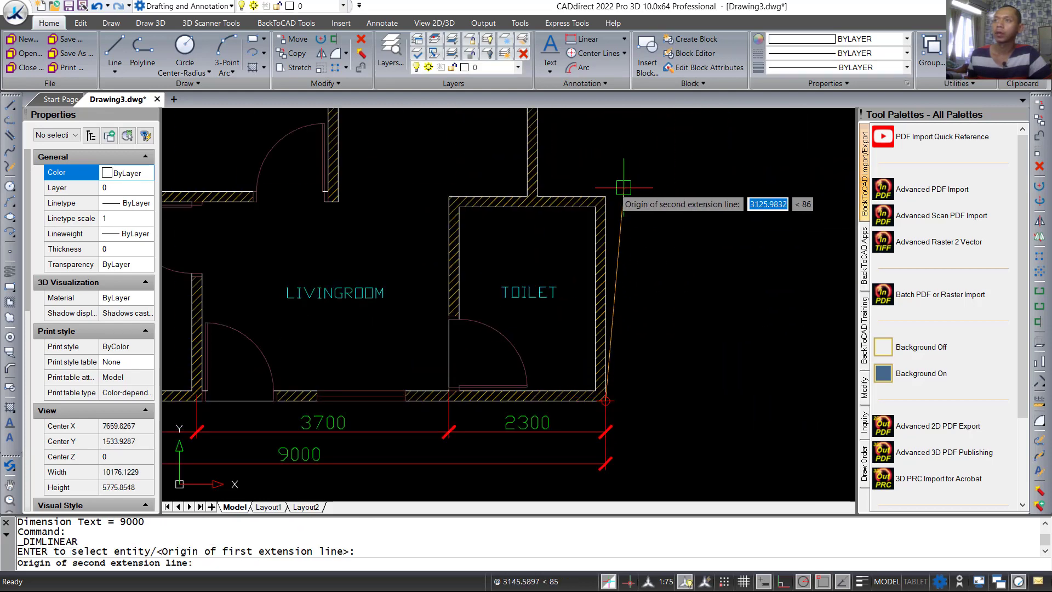
{"action": "left_click", "coordinate": [605, 196]}
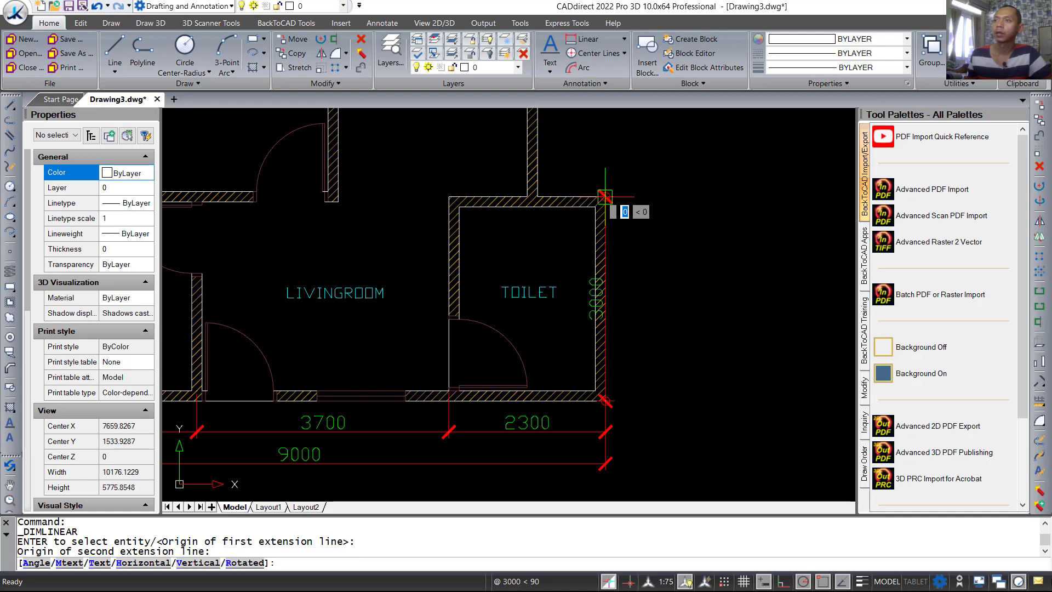
{"action": "left_click", "coordinate": [639, 236]}
{"action": "middle_click_drag", "start_coordinate": [687, 175], "coordinate": [689, 393]}
{"action": "key", "text": "space"}
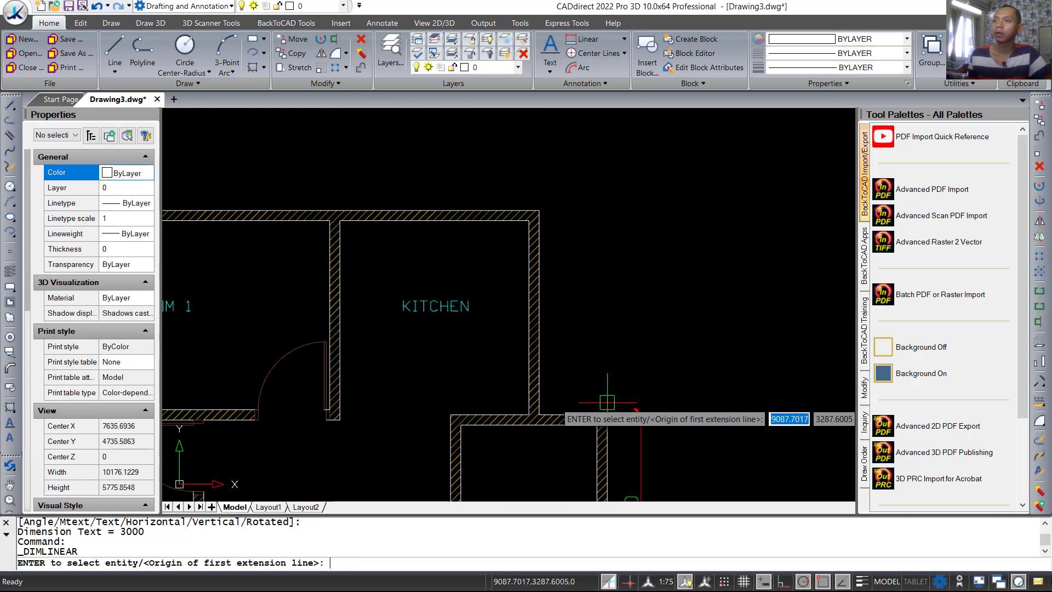
{"action": "left_click", "coordinate": [607, 415]}
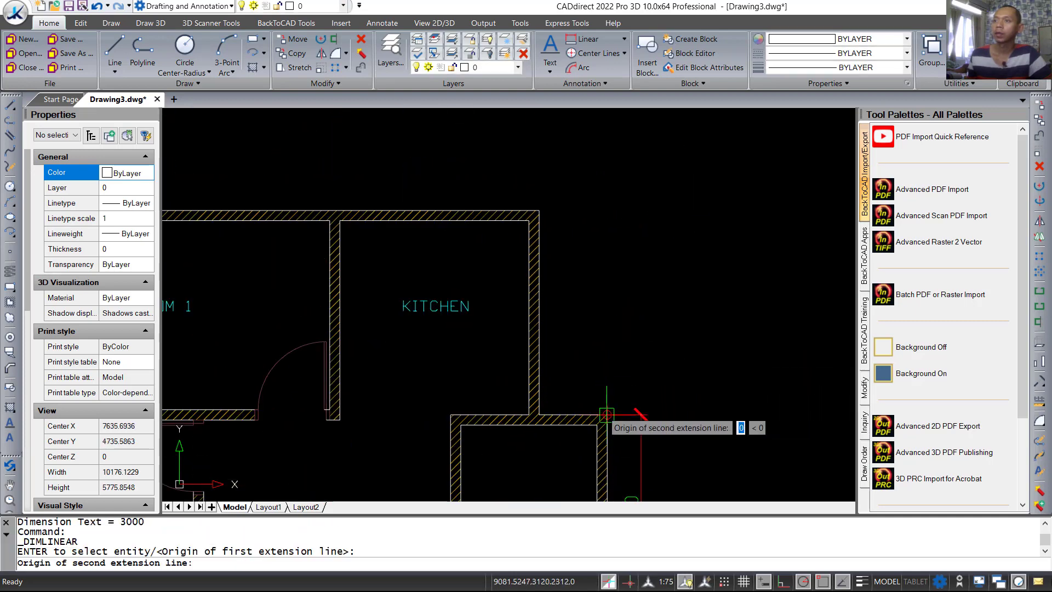
{"action": "left_click", "coordinate": [539, 210]}
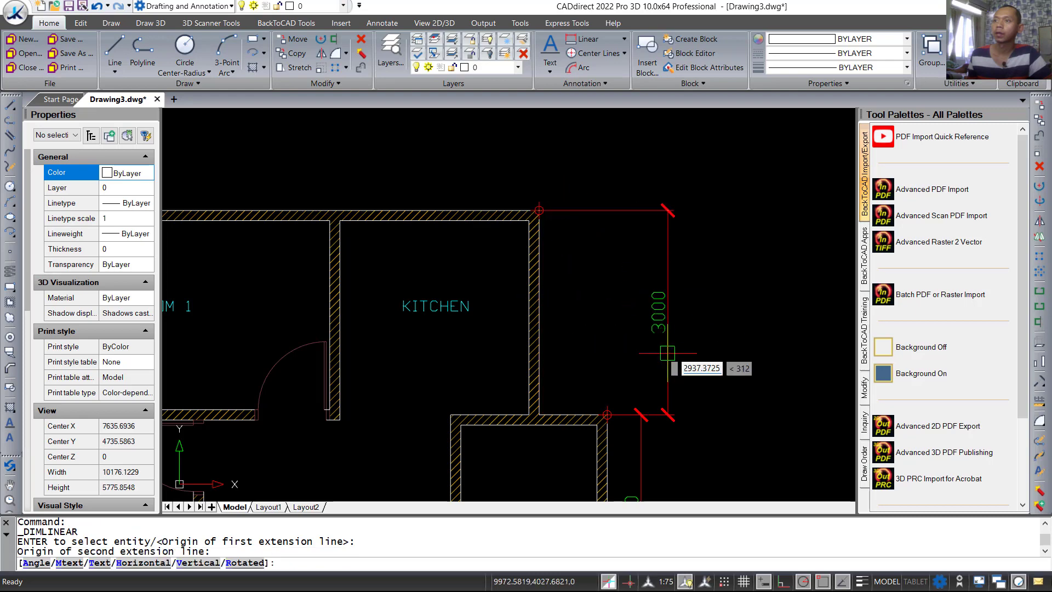
{"action": "left_click", "coordinate": [641, 429]}
- Add the overall 6000 vertical dimension right of the plan, outside the 3000 dimensions
{"action": "key", "text": "space"}
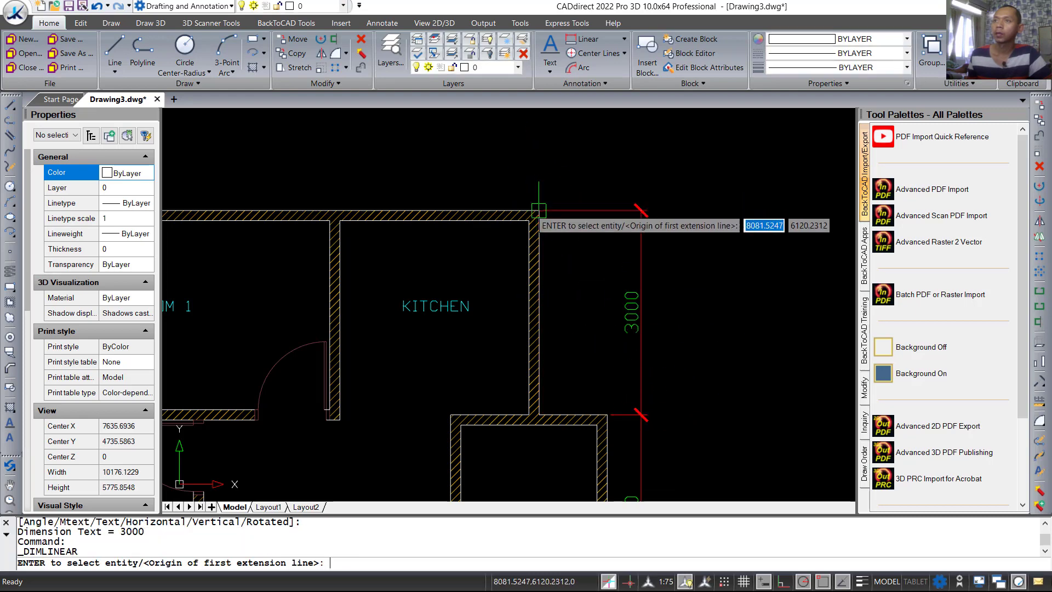
{"action": "left_click", "coordinate": [539, 211]}
{"action": "scroll", "coordinate": [685, 238], "scroll_direction": "down", "scroll_amount": 3}
{"action": "scroll", "coordinate": [684, 237], "scroll_direction": "up", "scroll_amount": 3}
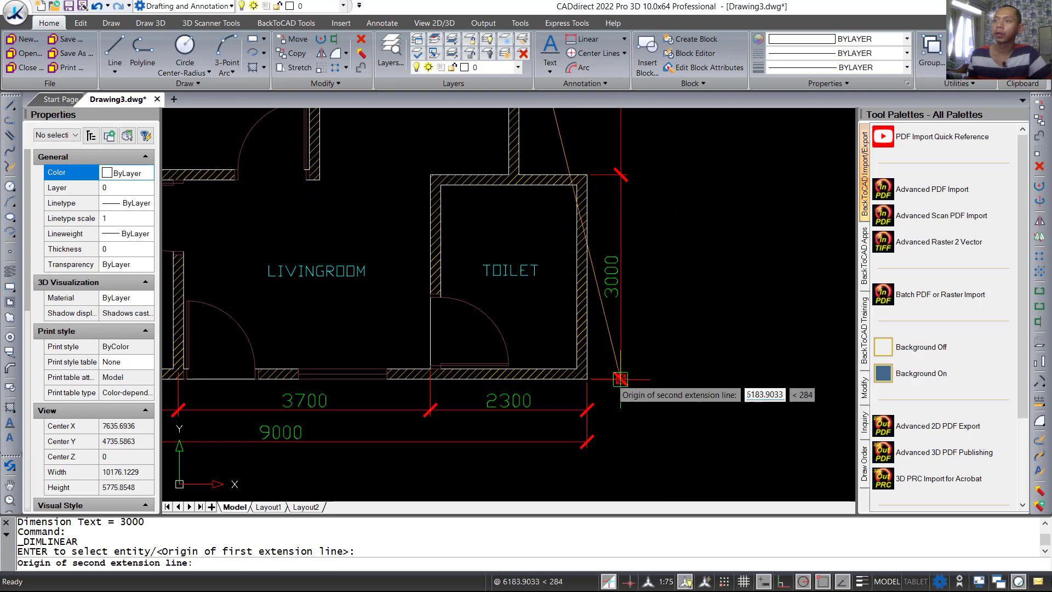
{"action": "left_click", "coordinate": [586, 379]}
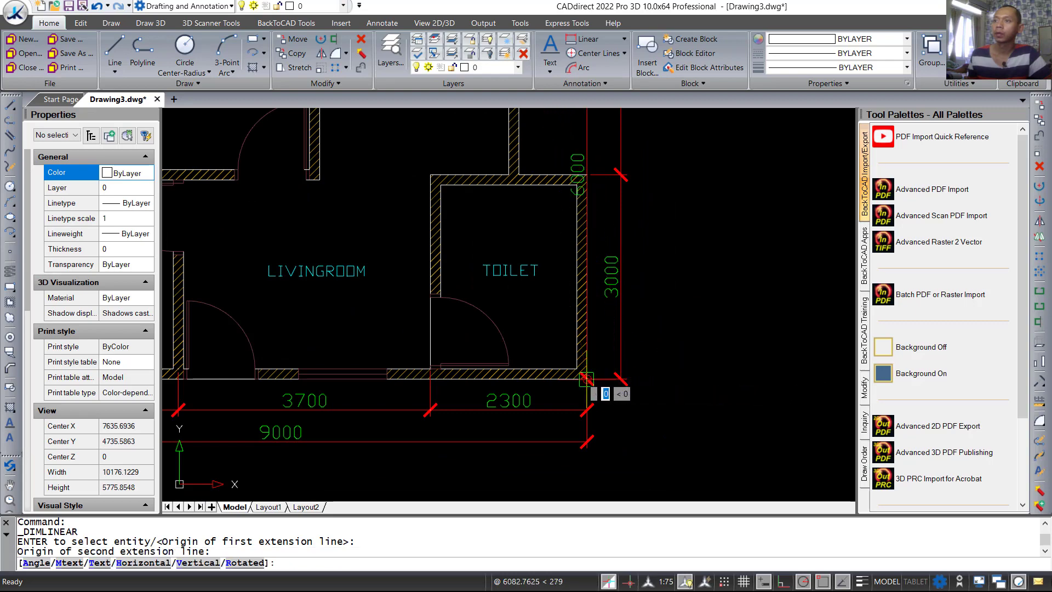
{"action": "left_click", "coordinate": [661, 361]}
{"action": "scroll", "coordinate": [665, 354], "scroll_direction": "down", "scroll_amount": 2}
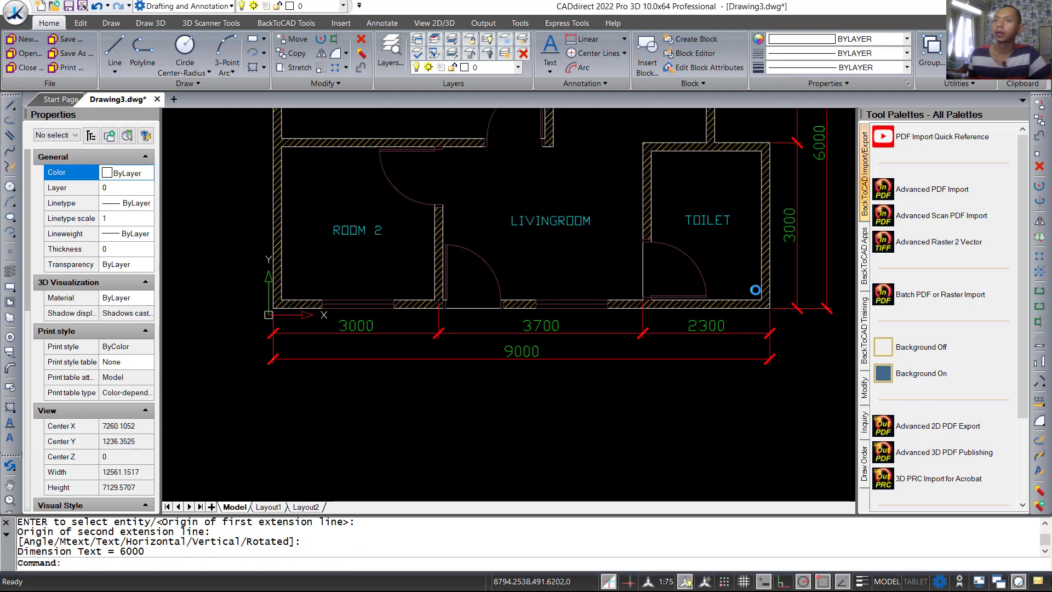
{"action": "scroll", "coordinate": [653, 346], "scroll_direction": "up", "scroll_amount": 4}
{"action": "left_click", "coordinate": [699, 348]}
- Select the bottom dimensions and stretch the first extension line end down to the wall's lower corner
{"action": "left_click", "coordinate": [312, 305]}
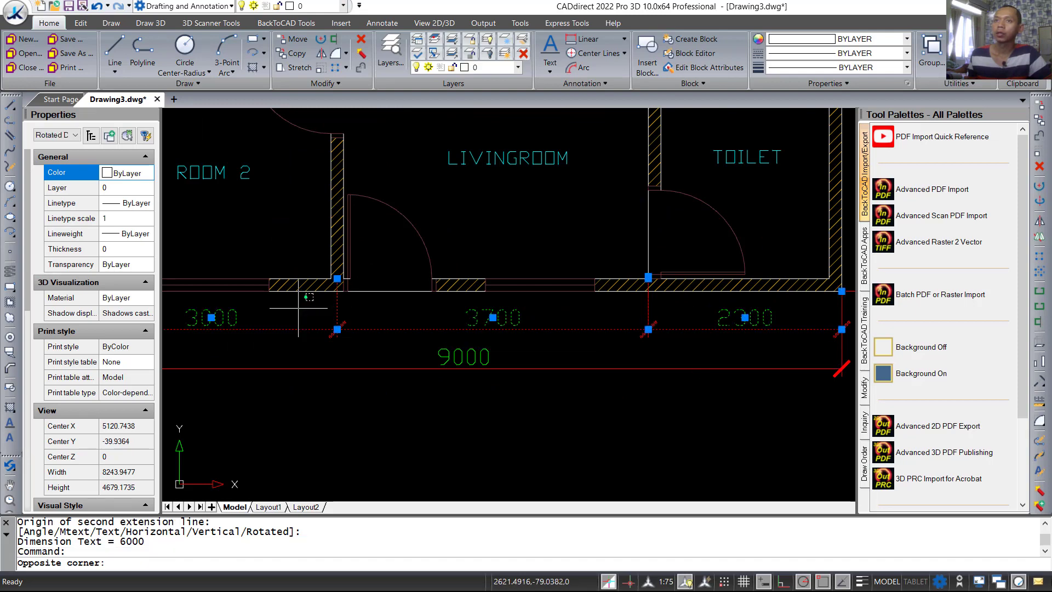
{"action": "scroll", "coordinate": [350, 272], "scroll_direction": "up", "scroll_amount": 4}
{"action": "left_click", "coordinate": [357, 267]}
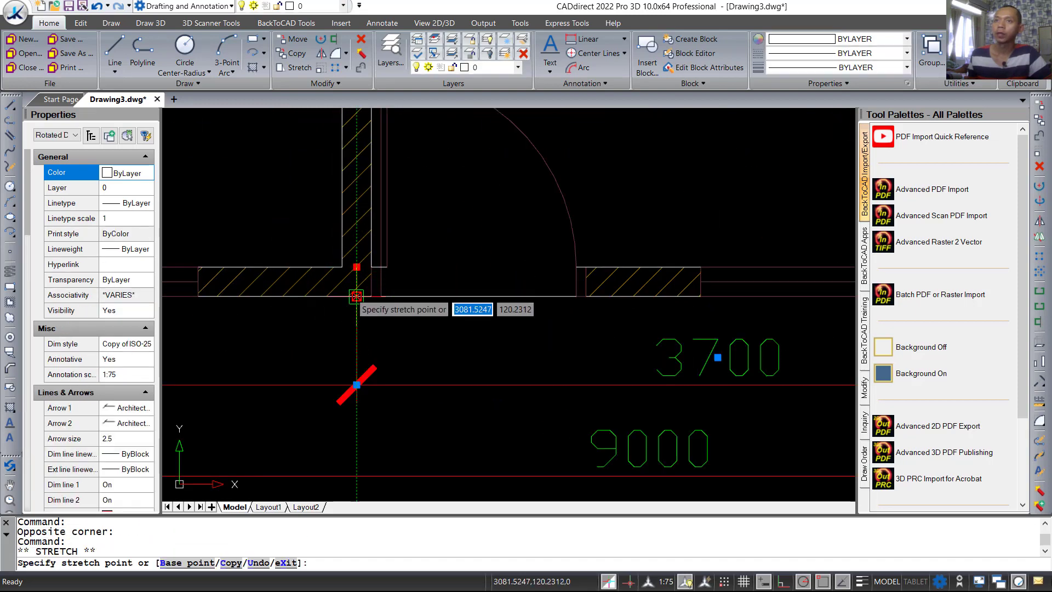
{"action": "left_click", "coordinate": [357, 297]}
{"action": "scroll", "coordinate": [446, 305], "scroll_direction": "down", "scroll_amount": 3}
{"action": "scroll", "coordinate": [639, 305], "scroll_direction": "up", "scroll_amount": 5}
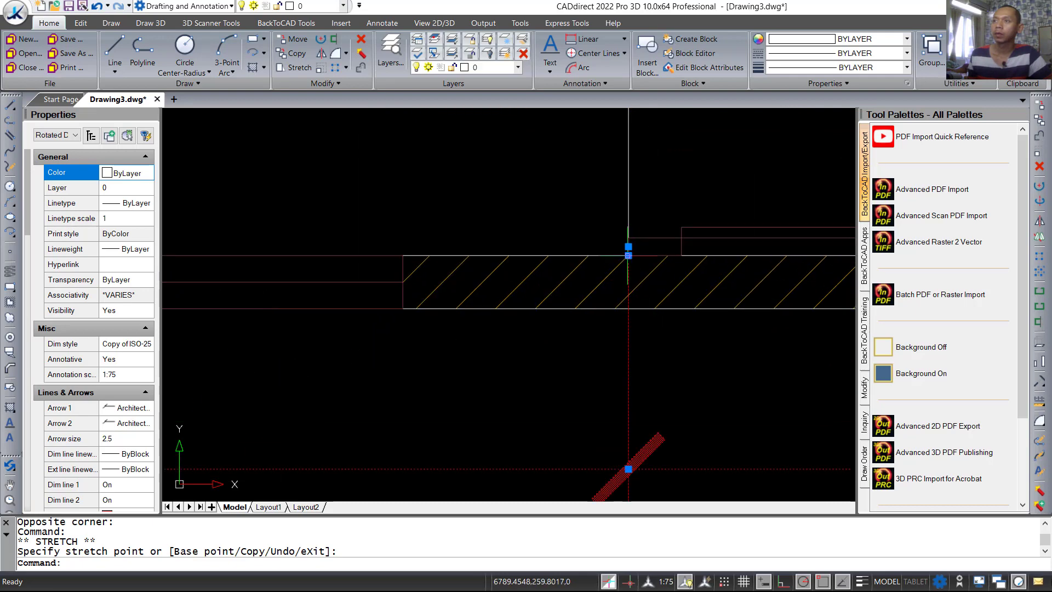
- Stretch the remaining two extension line ends down to the wall's outer corner, then deselect
{"action": "left_click", "coordinate": [629, 255]}
{"action": "left_click", "coordinate": [629, 309]}
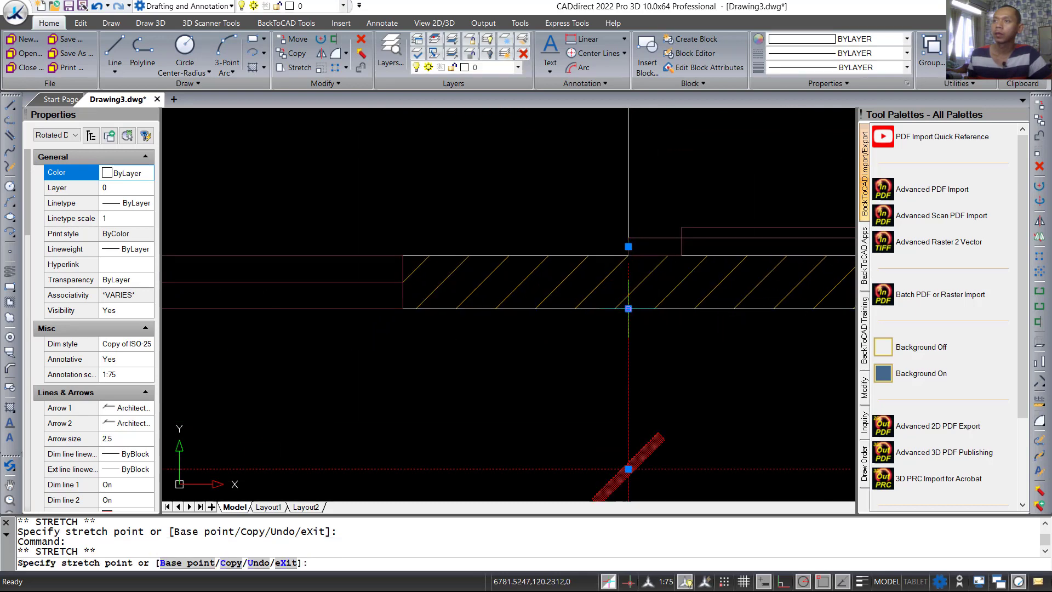
{"action": "left_click", "coordinate": [629, 247]}
{"action": "left_click", "coordinate": [628, 308]}
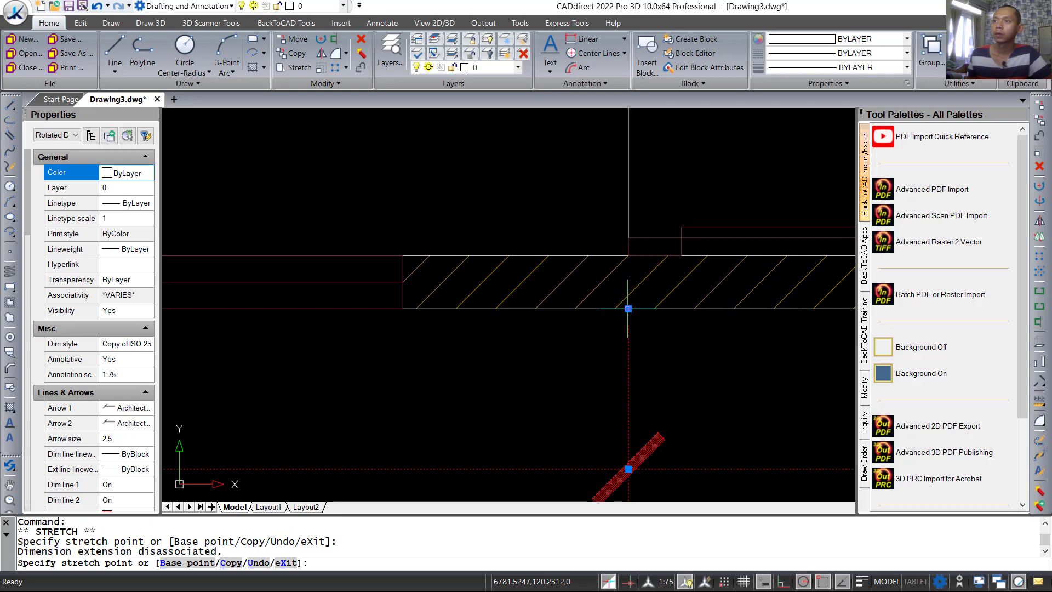
{"action": "key", "text": "Escape"}
{"action": "scroll", "coordinate": [680, 361], "scroll_direction": "down", "scroll_amount": 8}
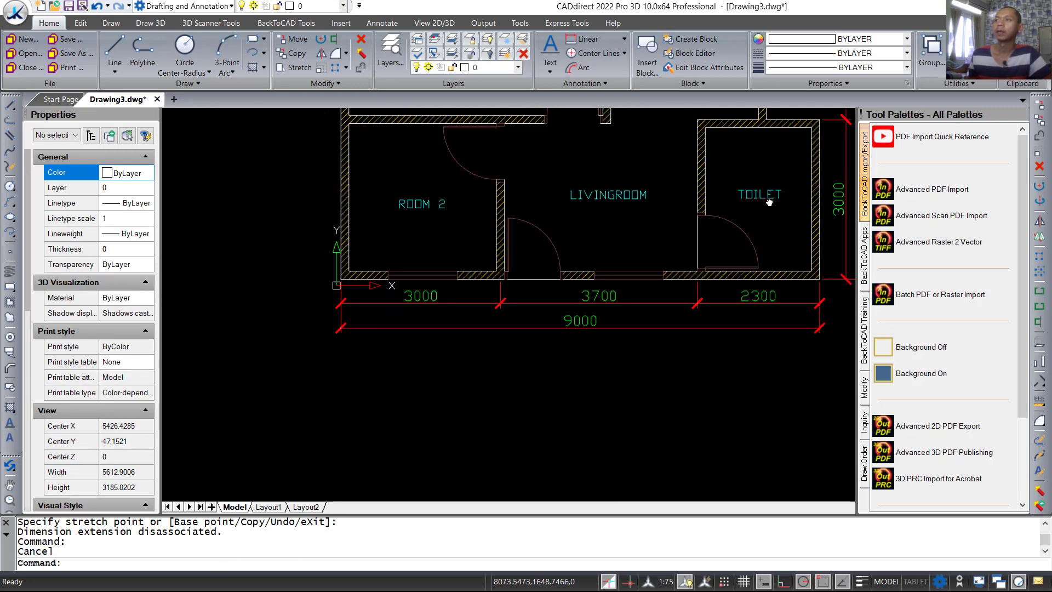
{"action": "middle_click_drag", "start_coordinate": [622, 105], "coordinate": [622, 196]}
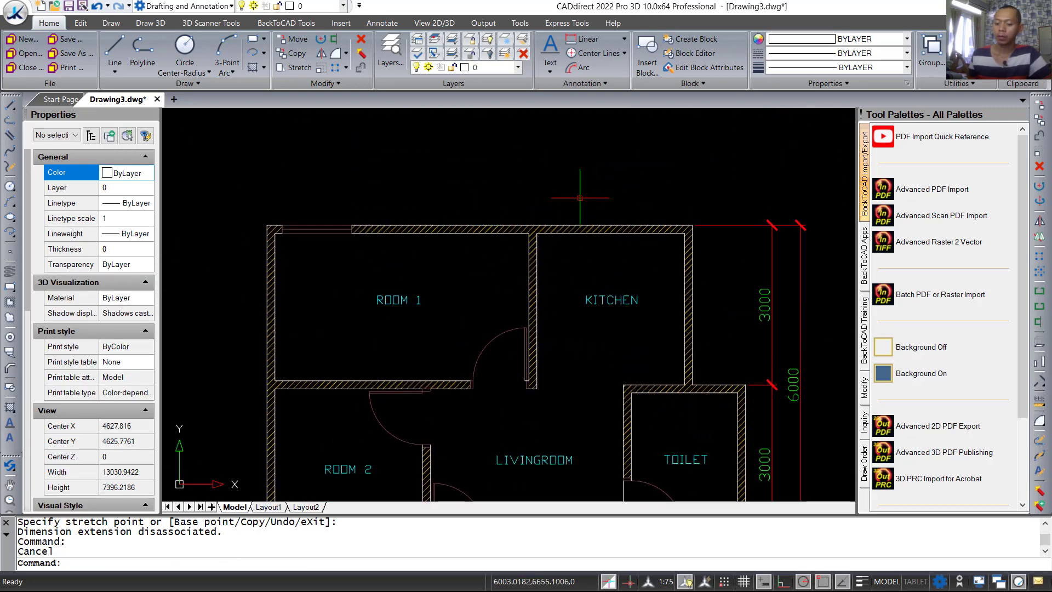
- Add a 5000 linear dimension above Room 1 with DIMLIN, ending at a midpoint snap
{"action": "type", "text": "DIMLIN"}
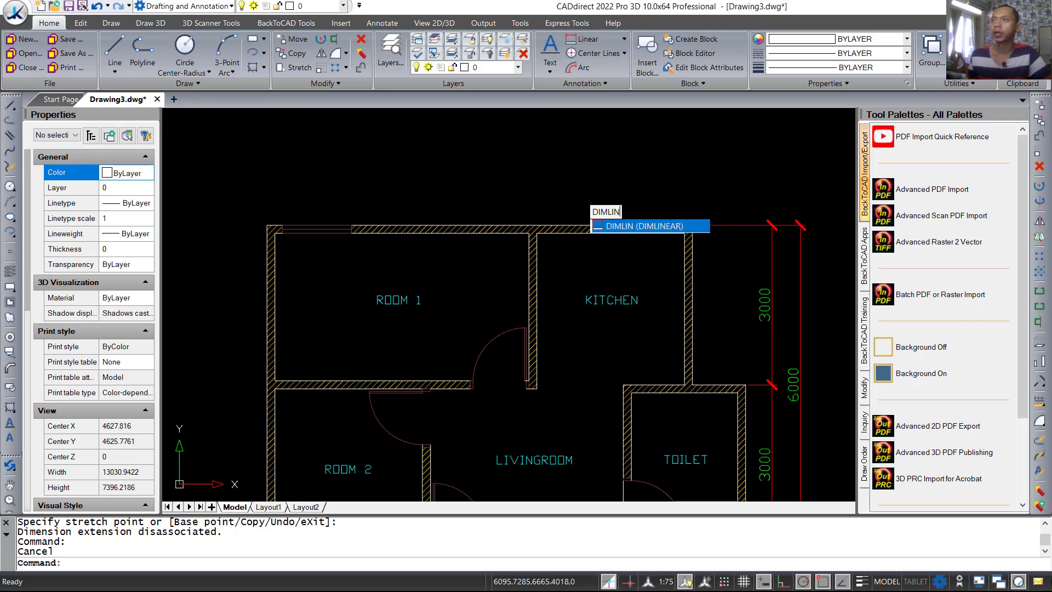
{"action": "key", "text": "Return"}
{"action": "scroll", "coordinate": [313, 170], "scroll_direction": "up", "scroll_amount": 1}
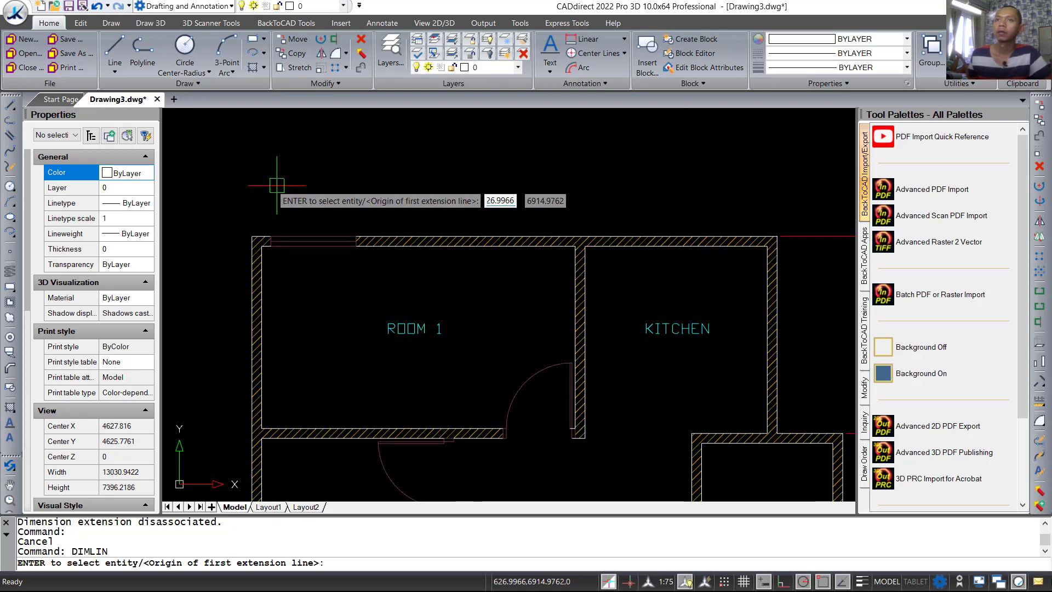
{"action": "left_click", "coordinate": [253, 236]}
{"action": "scroll", "coordinate": [583, 225], "scroll_direction": "up", "scroll_amount": 3}
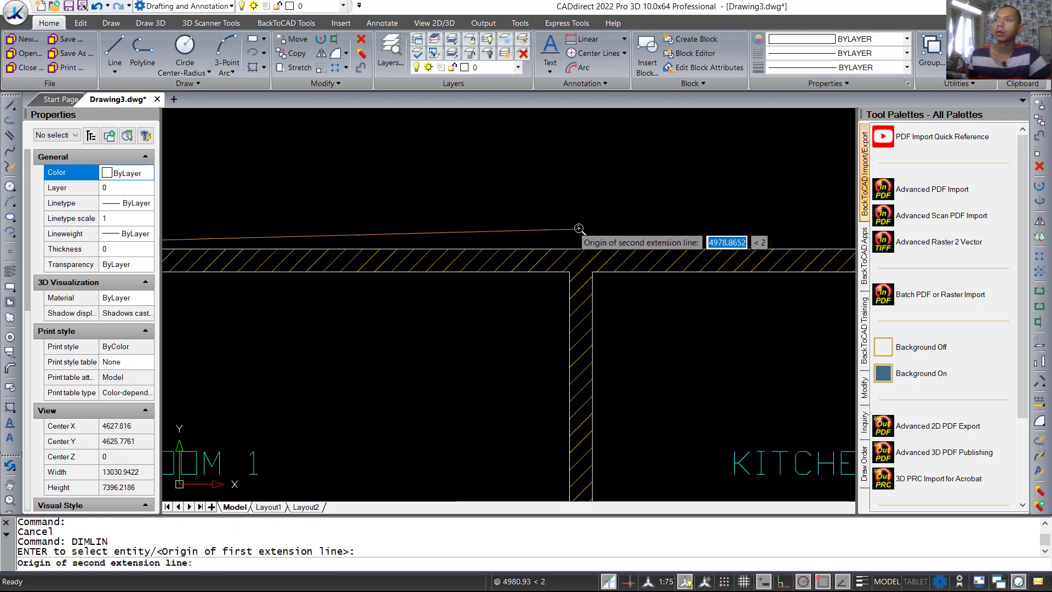
{"action": "right_click", "coordinate": [592, 205], "text": "shift"}
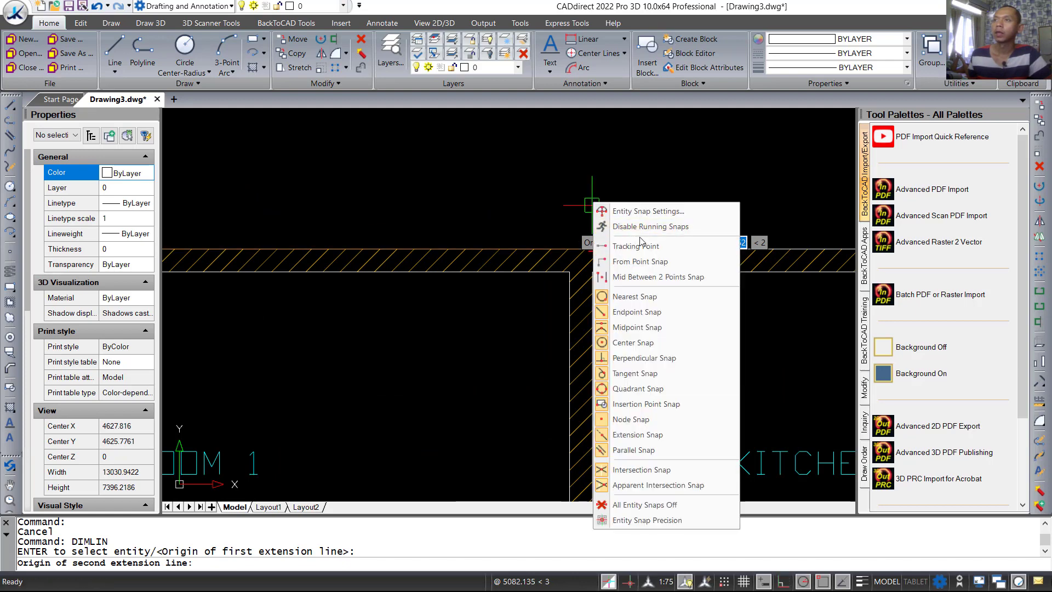
{"action": "left_click", "coordinate": [671, 277]}
{"action": "scroll", "coordinate": [570, 273], "scroll_direction": "up", "scroll_amount": 3}
{"action": "left_click", "coordinate": [566, 267]}
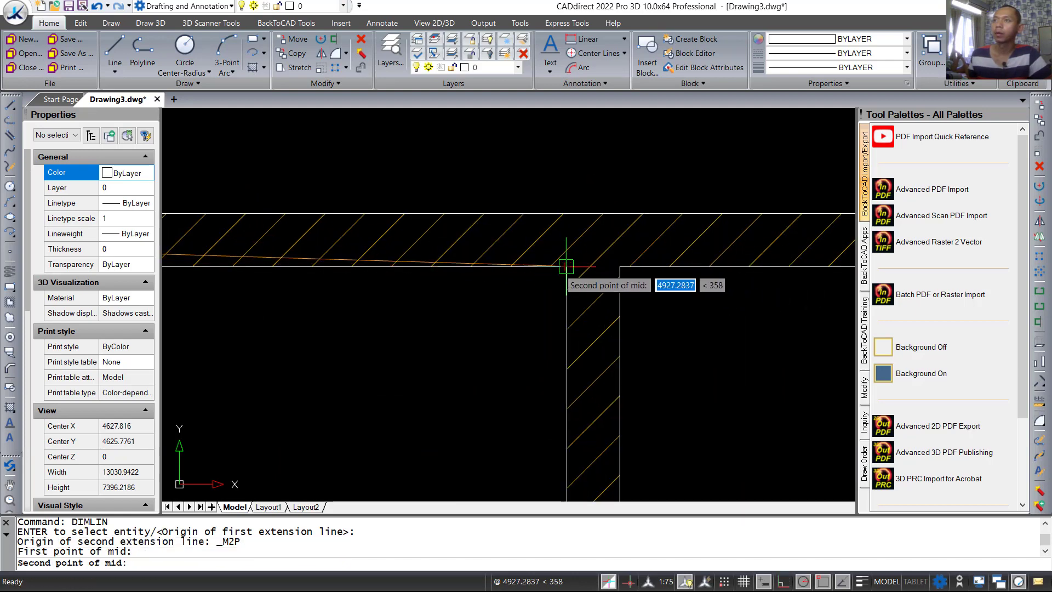
{"action": "left_click", "coordinate": [618, 214]}
{"action": "scroll", "coordinate": [617, 215], "scroll_direction": "down", "scroll_amount": 4}
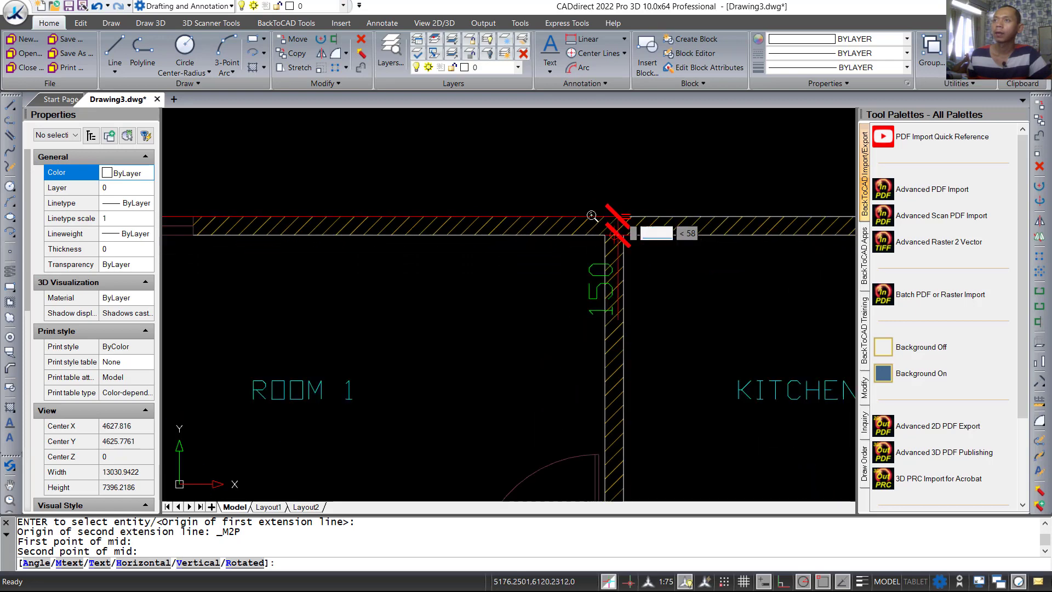
{"action": "scroll", "coordinate": [592, 215], "scroll_direction": "down", "scroll_amount": 3}
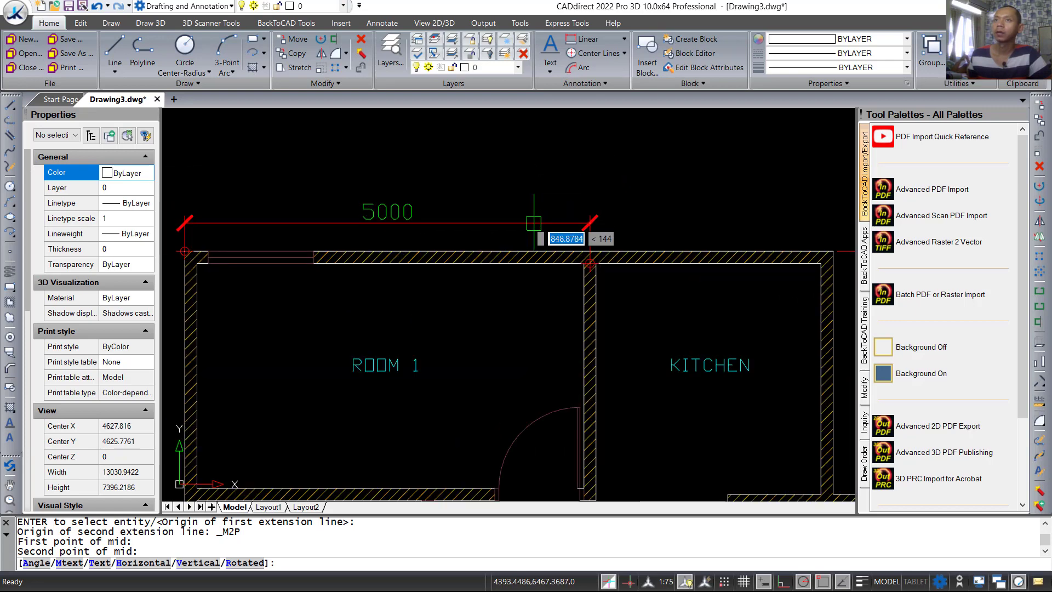
{"action": "left_click", "coordinate": [535, 223]}
{"action": "scroll", "coordinate": [594, 260], "scroll_direction": "up", "scroll_amount": 4}
- Dimension the kitchen's top wall with a 3000 dimension across its corners
{"action": "key", "text": "Return"}
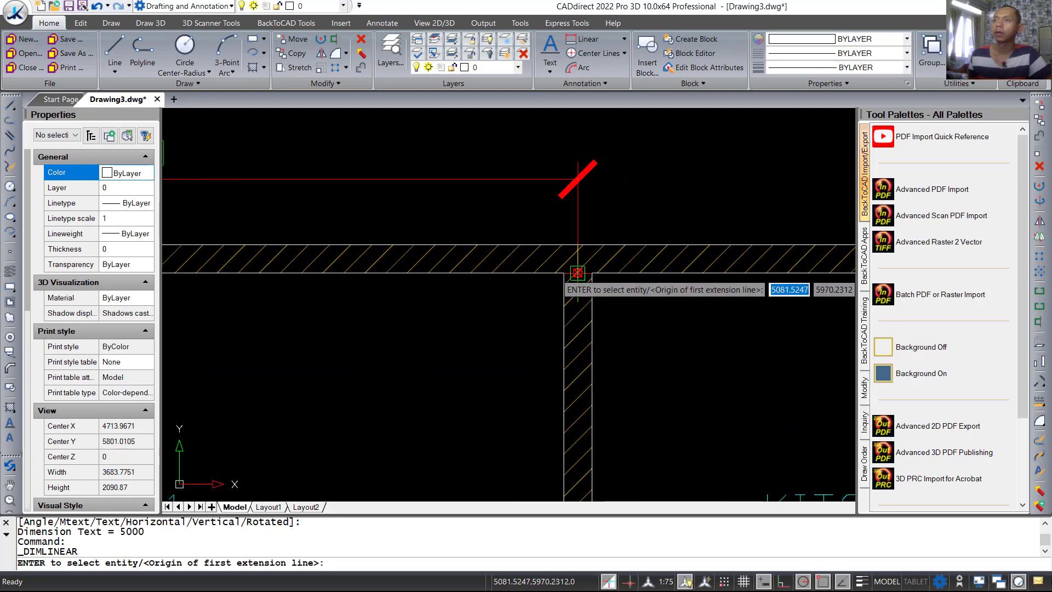
{"action": "left_click", "coordinate": [578, 272]}
{"action": "scroll", "coordinate": [628, 256], "scroll_direction": "down", "scroll_amount": 3}
{"action": "middle_click_drag", "start_coordinate": [709, 270], "coordinate": [518, 281]}
{"action": "scroll", "coordinate": [707, 278], "scroll_direction": "up", "scroll_amount": 2}
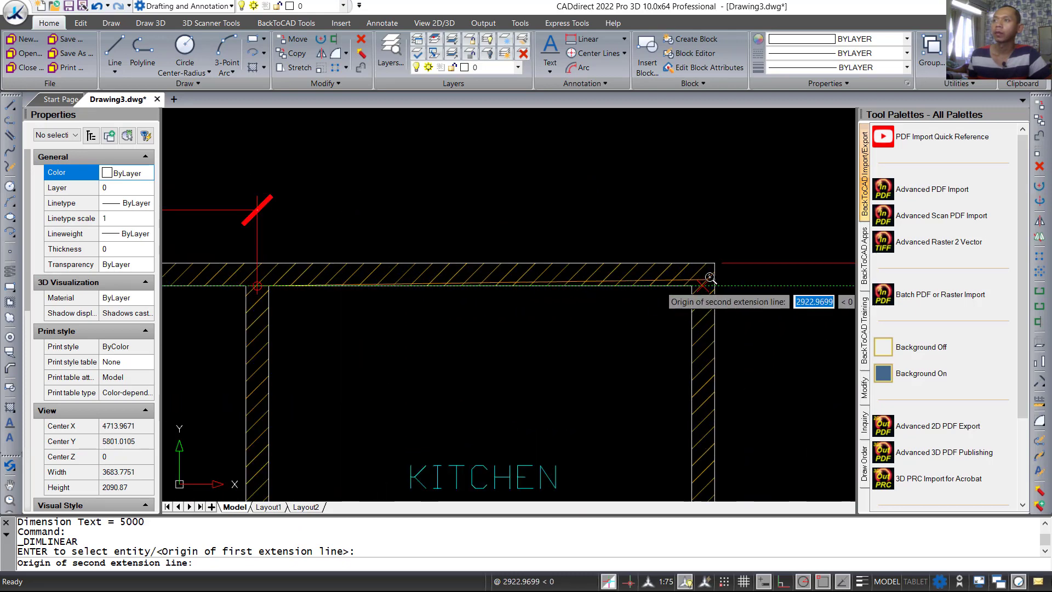
{"action": "left_click", "coordinate": [714, 264]}
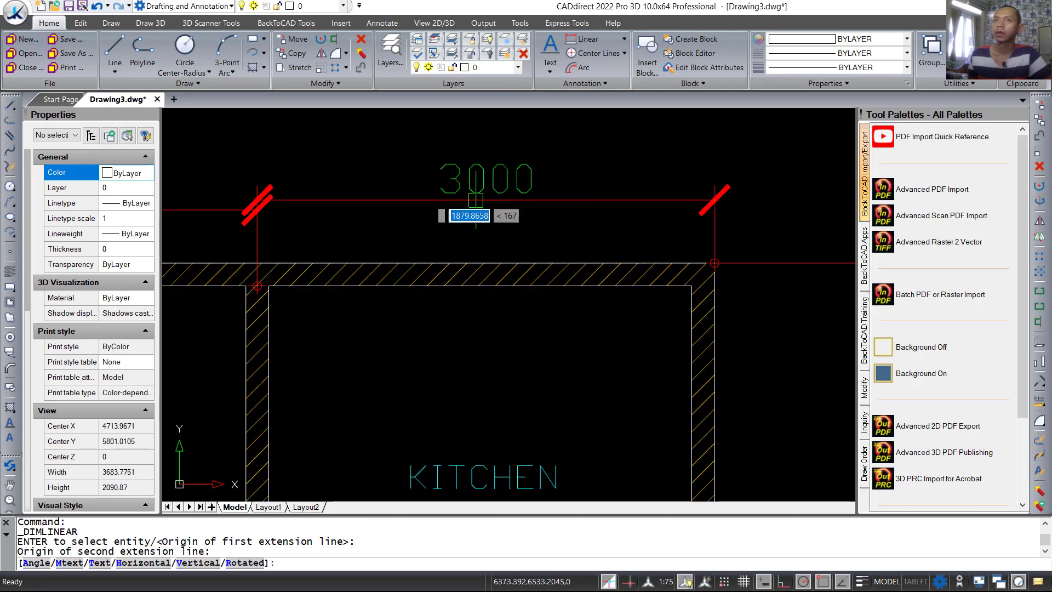
{"action": "left_click", "coordinate": [257, 210]}
- Add a 1000 dimension from the kitchen's top-right corner to the plan's right outer corner
{"action": "scroll", "coordinate": [329, 224], "scroll_direction": "right", "scroll_amount": 5}
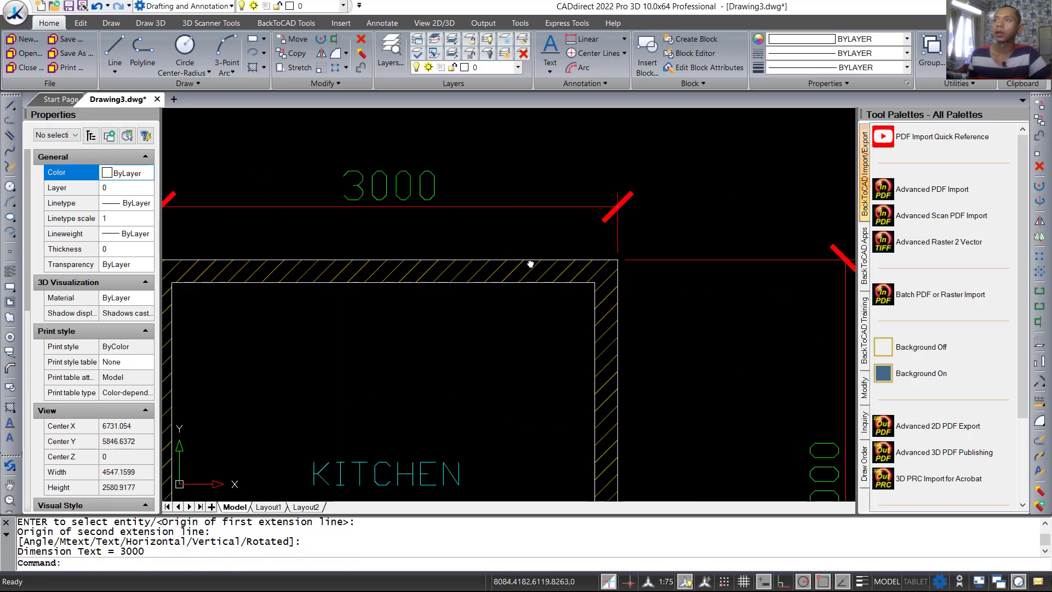
{"action": "key", "text": "Return"}
{"action": "left_click", "coordinate": [536, 257]}
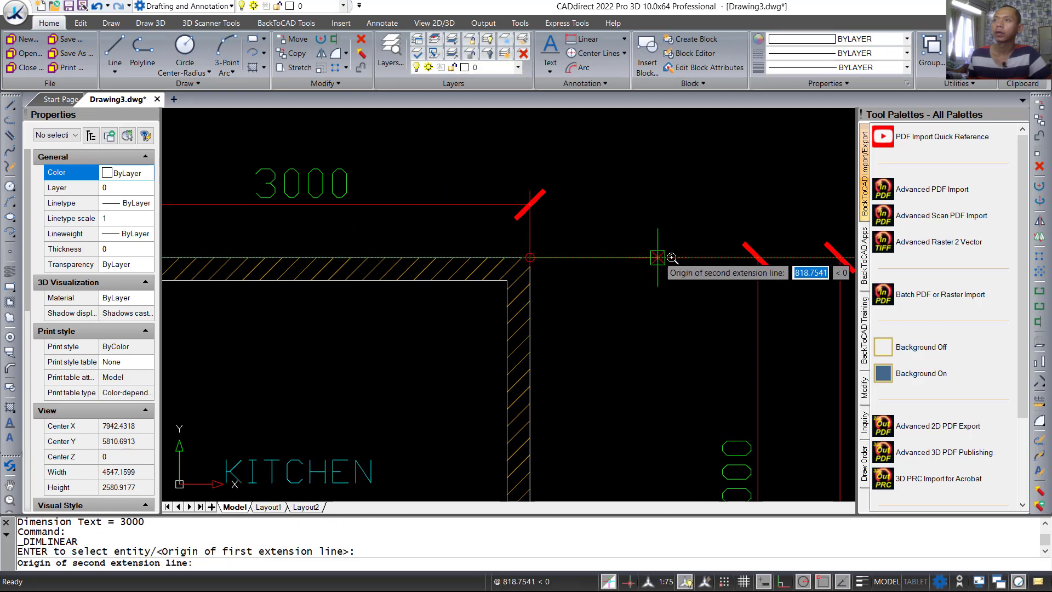
{"action": "scroll", "coordinate": [660, 231], "scroll_direction": "down", "scroll_amount": 4}
{"action": "scroll", "coordinate": [659, 216], "scroll_direction": "up", "scroll_amount": 2}
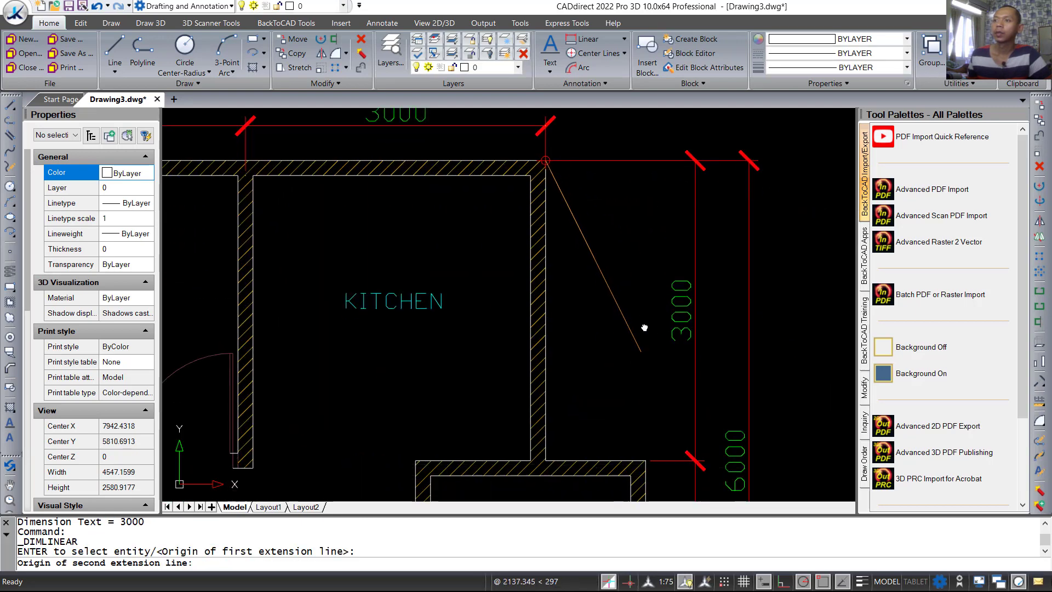
{"action": "left_click", "coordinate": [649, 432]}
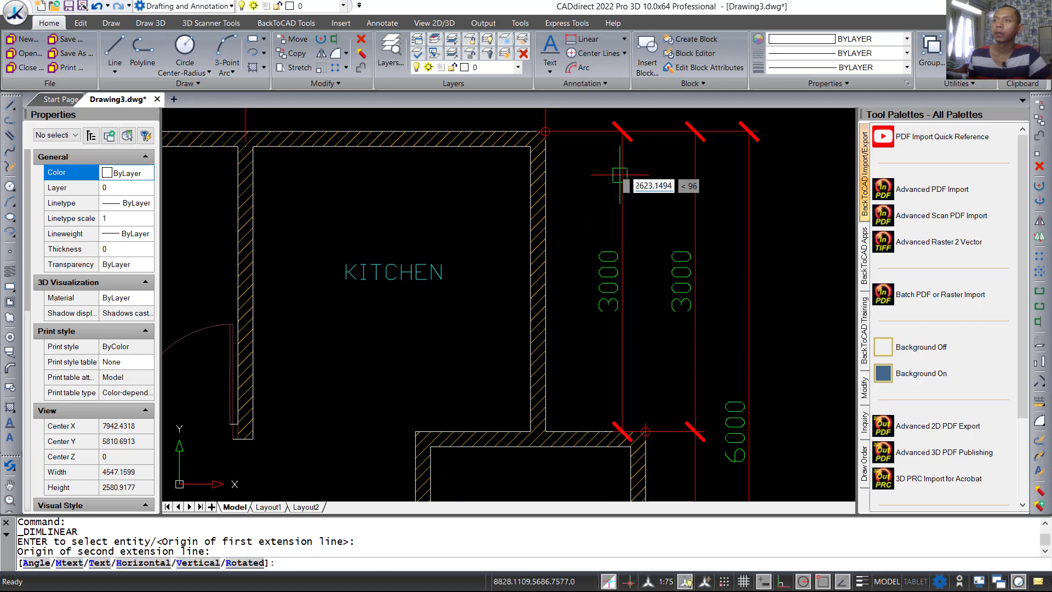
{"action": "scroll", "coordinate": [610, 207], "scroll_direction": "up", "scroll_amount": 3}
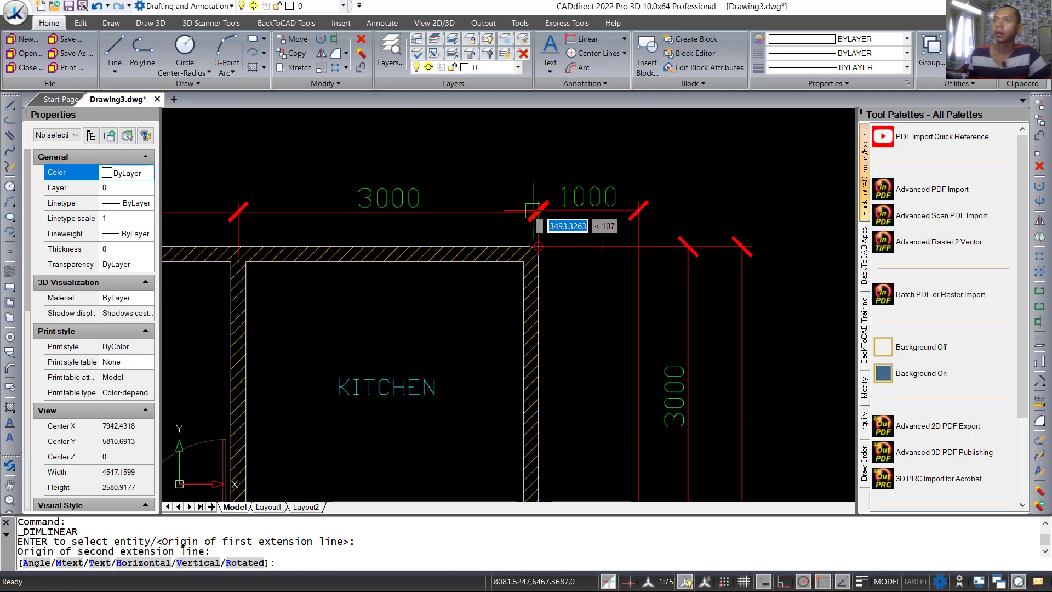
{"action": "left_click", "coordinate": [551, 213]}
- Shorten the 1000 dimension's extension line so it stops at the wall
{"action": "left_click", "coordinate": [693, 235]}
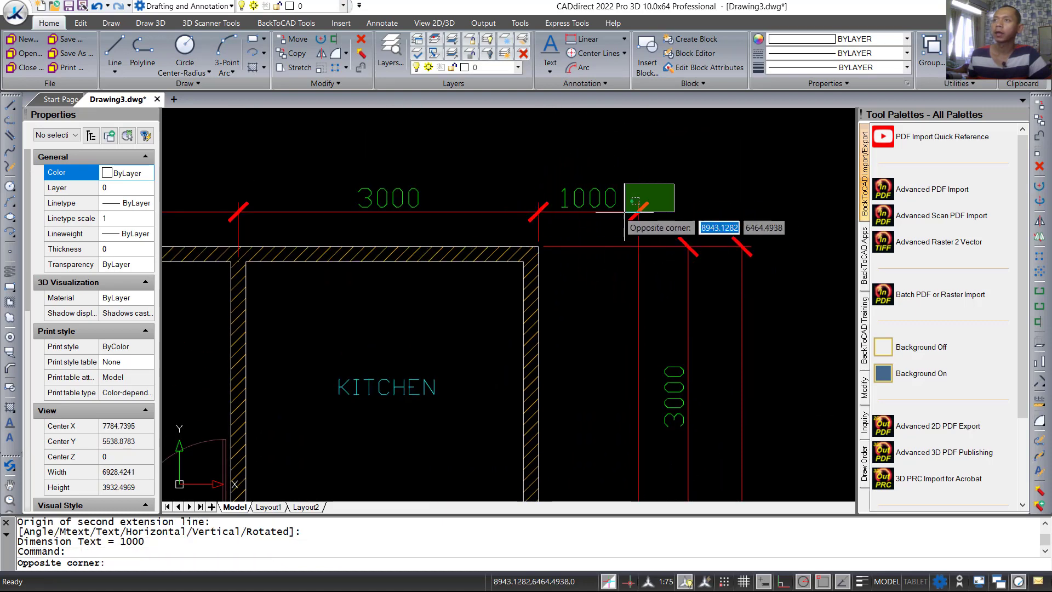
{"action": "left_click", "coordinate": [595, 186]}
{"action": "middle_click_drag", "start_coordinate": [659, 290], "coordinate": [635, 163]}
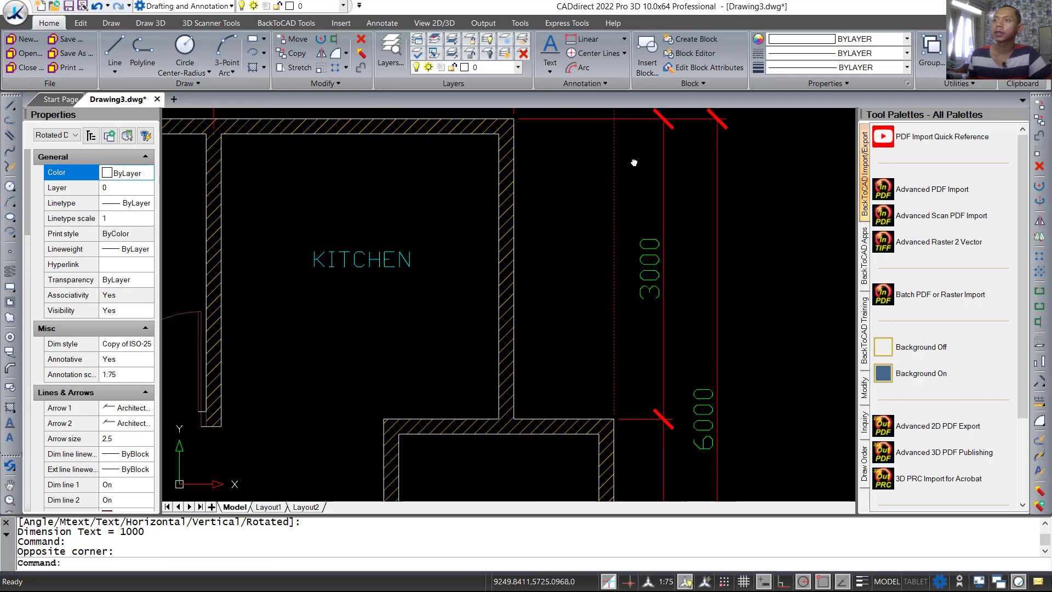
{"action": "left_click", "coordinate": [614, 419]}
{"action": "middle_click_drag", "start_coordinate": [578, 181], "coordinate": [582, 290]}
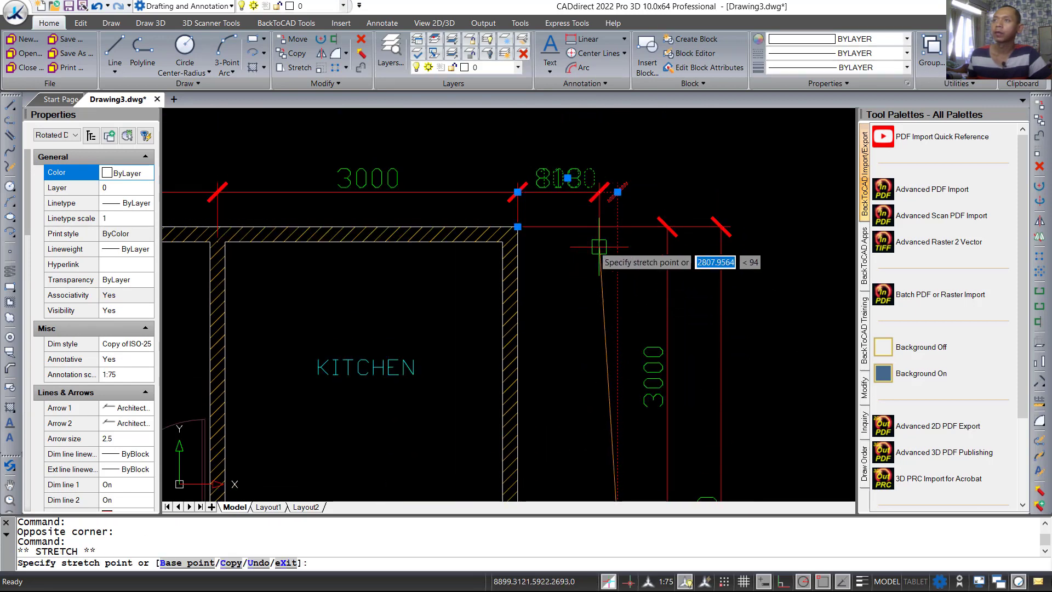
{"action": "left_click", "coordinate": [618, 227]}
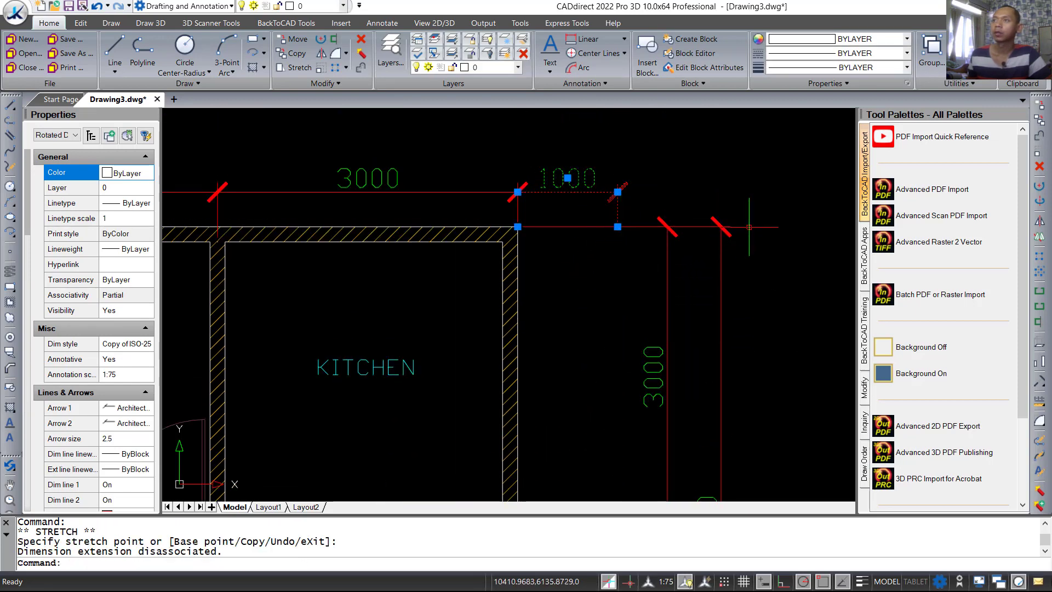
- Stretch the 1000 and 3000 extension-line ends onto the kitchen's top wall line
{"action": "key", "text": "Escape"}
{"action": "left_click", "coordinate": [787, 192]}
{"action": "left_click", "coordinate": [658, 255]}
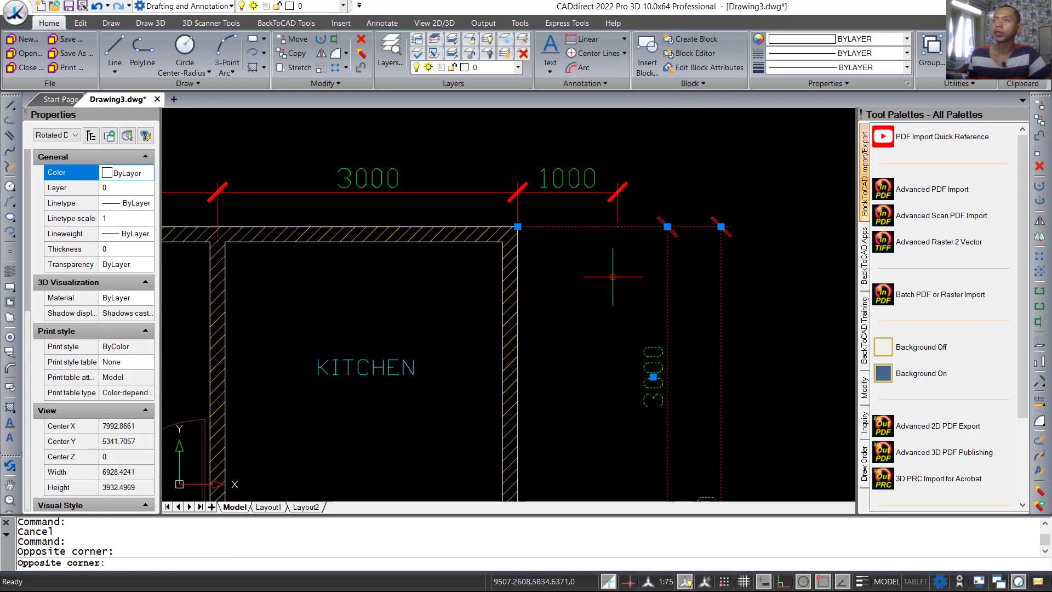
{"action": "left_click", "coordinate": [667, 227]}
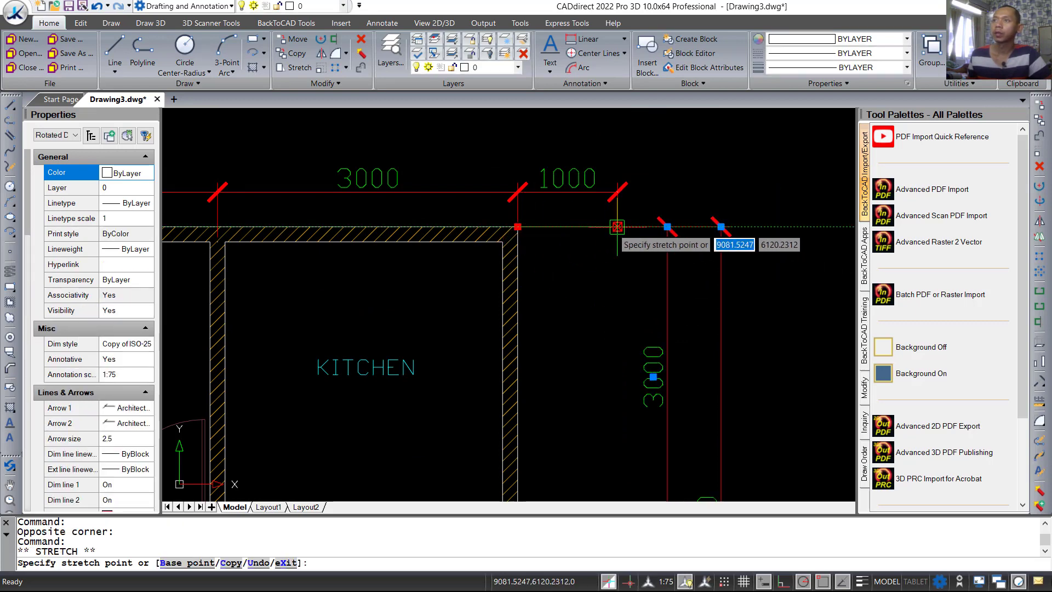
{"action": "left_click", "coordinate": [617, 226]}
{"action": "key", "text": "Escape"}
{"action": "scroll", "coordinate": [626, 284], "scroll_direction": "down", "scroll_amount": 2}
{"action": "scroll", "coordinate": [626, 283], "scroll_direction": "down", "scroll_amount": 4}
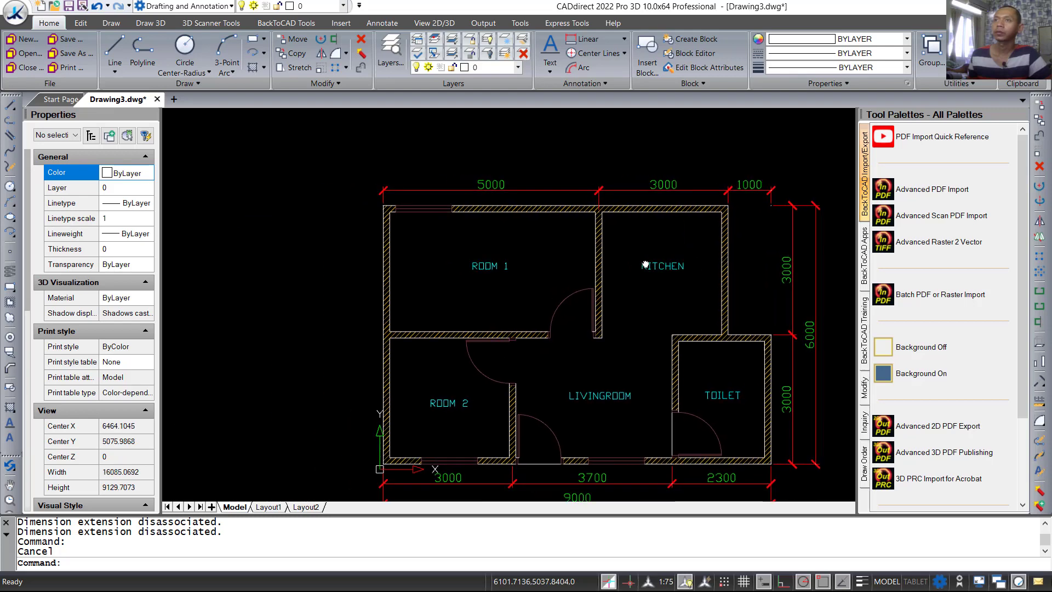
{"action": "scroll", "coordinate": [689, 299], "scroll_direction": "up", "scroll_amount": 5}
- Add the overall 9000 dimension across the top, above the existing chain
{"action": "type", "text": "dli"}
{"action": "key", "text": "Return"}
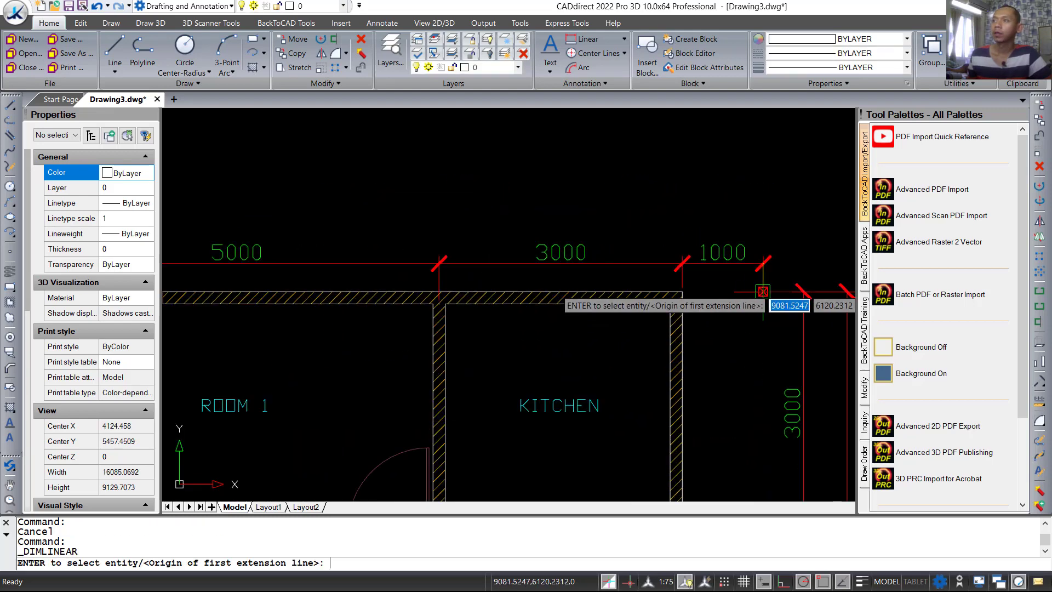
{"action": "left_click", "coordinate": [763, 291]}
{"action": "middle_click_drag", "start_coordinate": [371, 262], "coordinate": [585, 244]}
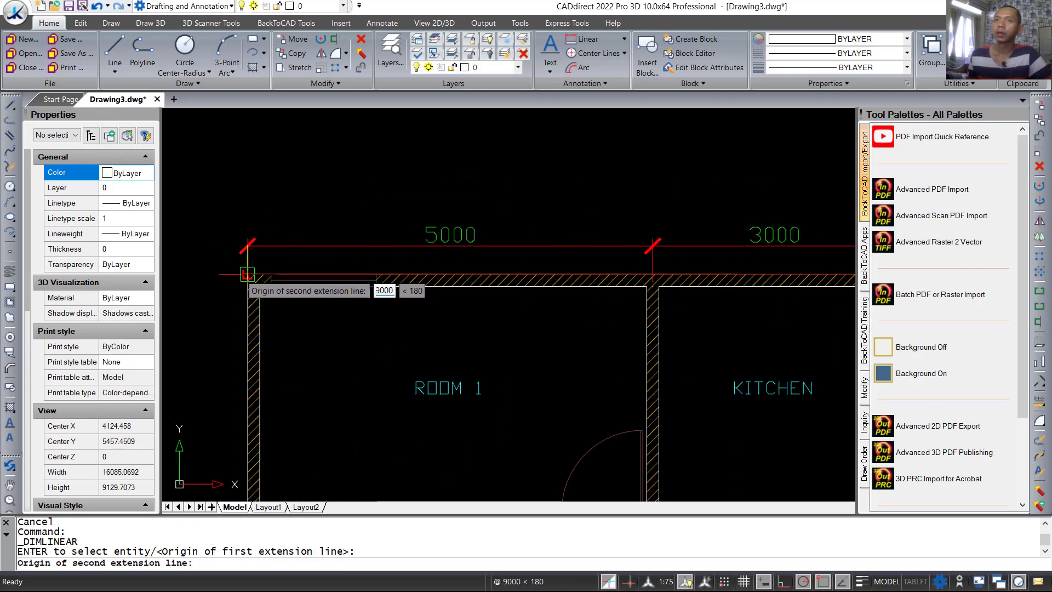
{"action": "left_click", "coordinate": [248, 274]}
{"action": "left_click", "coordinate": [351, 200]}
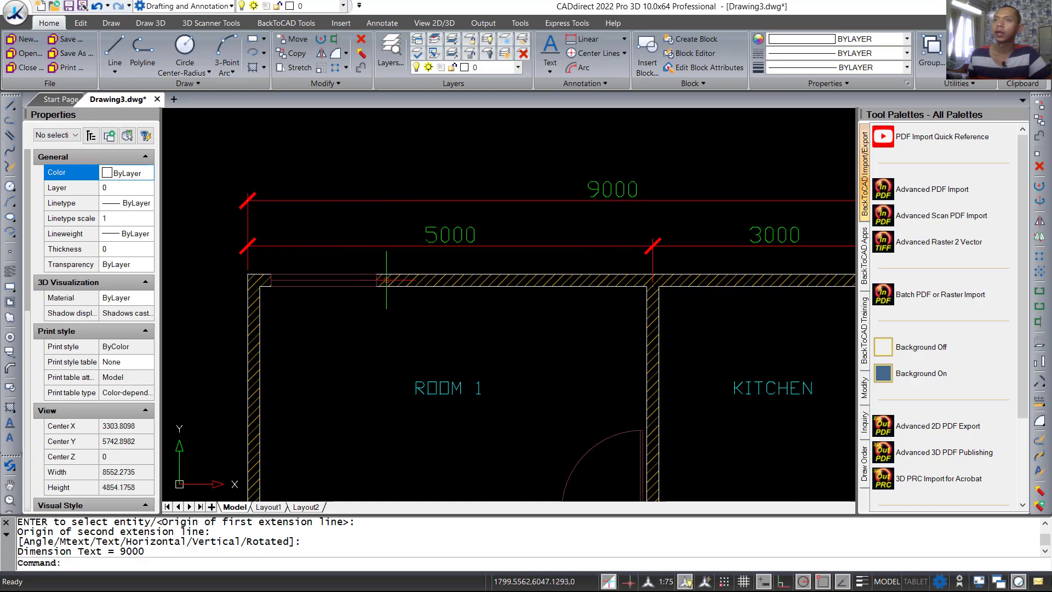
{"action": "scroll", "coordinate": [439, 263], "scroll_direction": "down", "scroll_amount": 4}
{"action": "scroll", "coordinate": [453, 160], "scroll_direction": "up", "scroll_amount": 2}
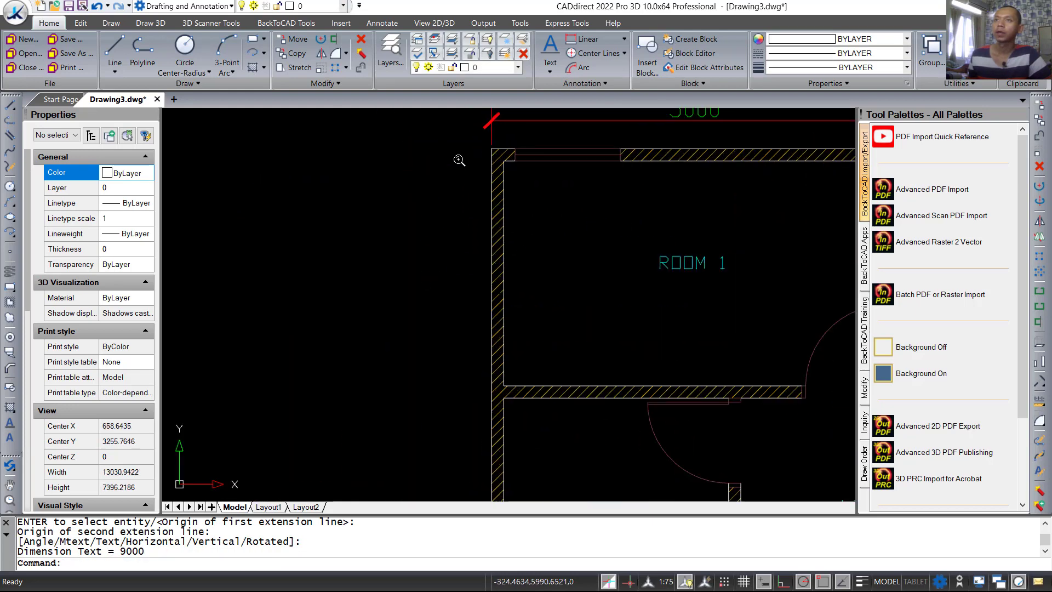
- Dimension the upper-left wall as 3000, ending at the midpoint of the wall junction
{"action": "key", "text": "Return"}
{"action": "left_click", "coordinate": [491, 149]}
{"action": "scroll", "coordinate": [476, 249], "scroll_direction": "up", "scroll_amount": 2}
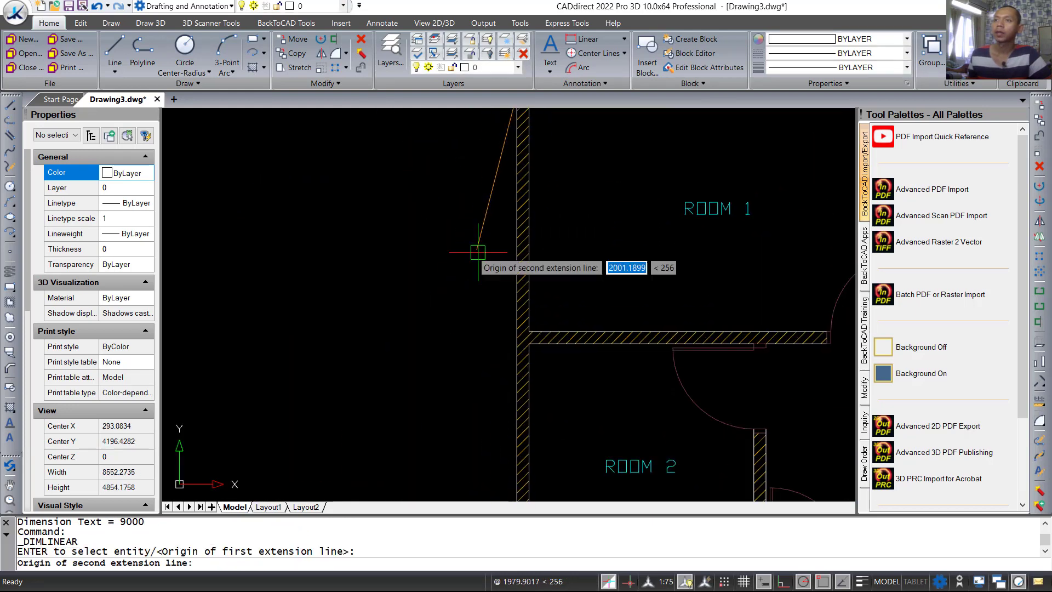
{"action": "right_click", "coordinate": [495, 331], "text": "shift"}
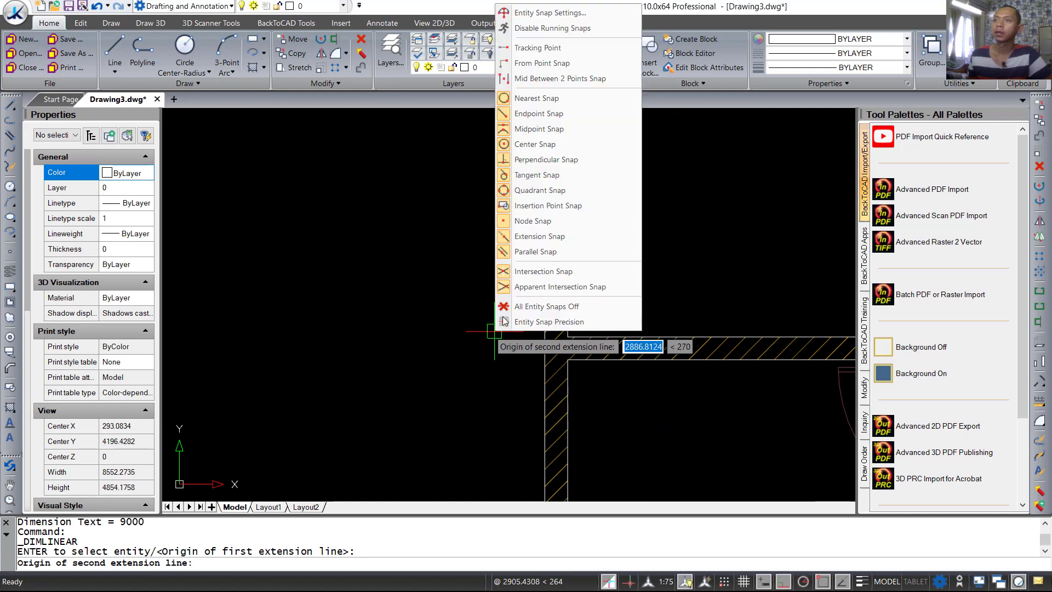
{"action": "left_click", "coordinate": [570, 78]}
{"action": "scroll", "coordinate": [567, 337], "scroll_direction": "up", "scroll_amount": 2}
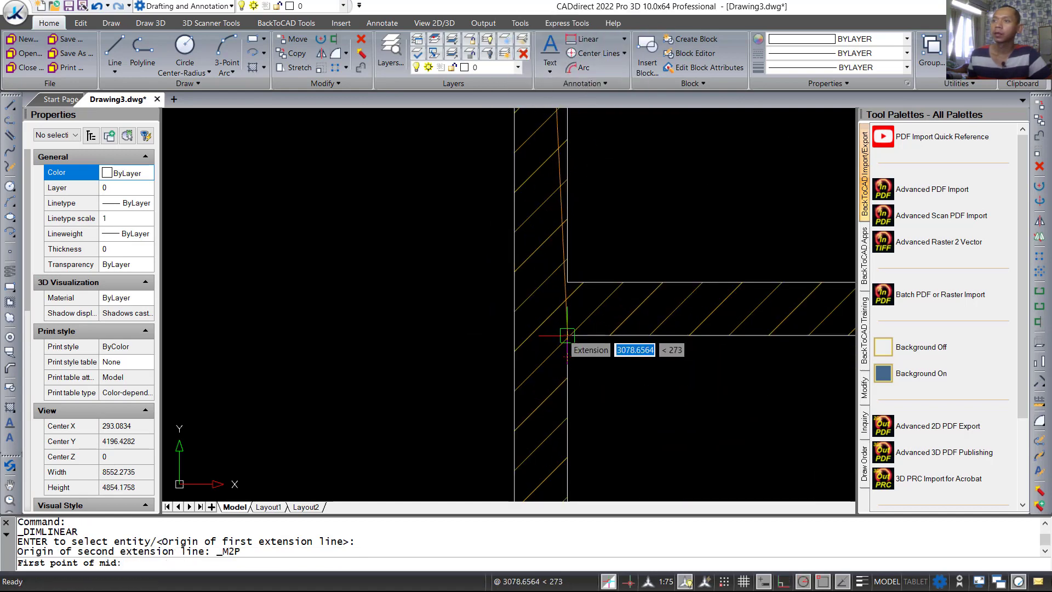
{"action": "left_click", "coordinate": [567, 335]}
{"action": "left_click", "coordinate": [567, 283]}
{"action": "scroll", "coordinate": [438, 301], "scroll_direction": "down", "scroll_amount": 3}
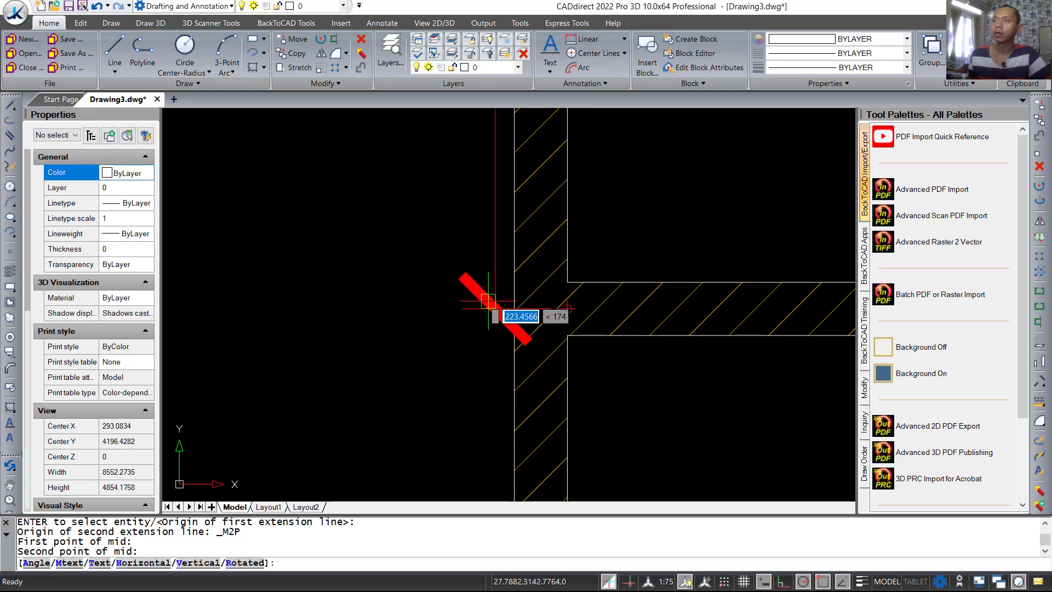
{"action": "left_click", "coordinate": [427, 304]}
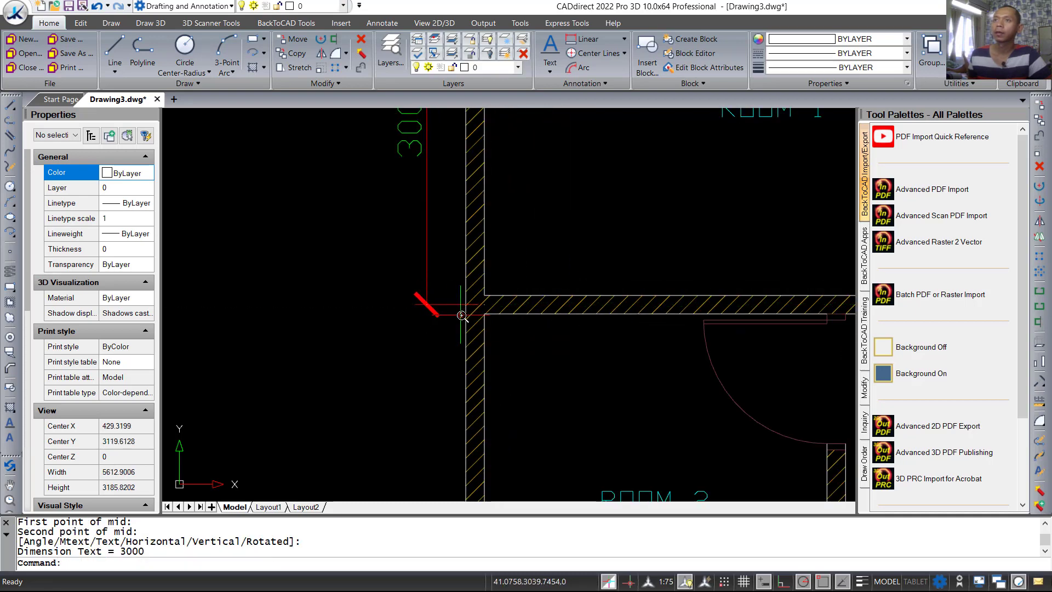
{"action": "scroll", "coordinate": [486, 326], "scroll_direction": "down", "scroll_amount": 2}
{"action": "scroll", "coordinate": [493, 307], "scroll_direction": "up", "scroll_amount": 4}
- Add the lower-left 3000 dimension from the wall junction to the bottom-left corner
{"action": "key", "text": "Return"}
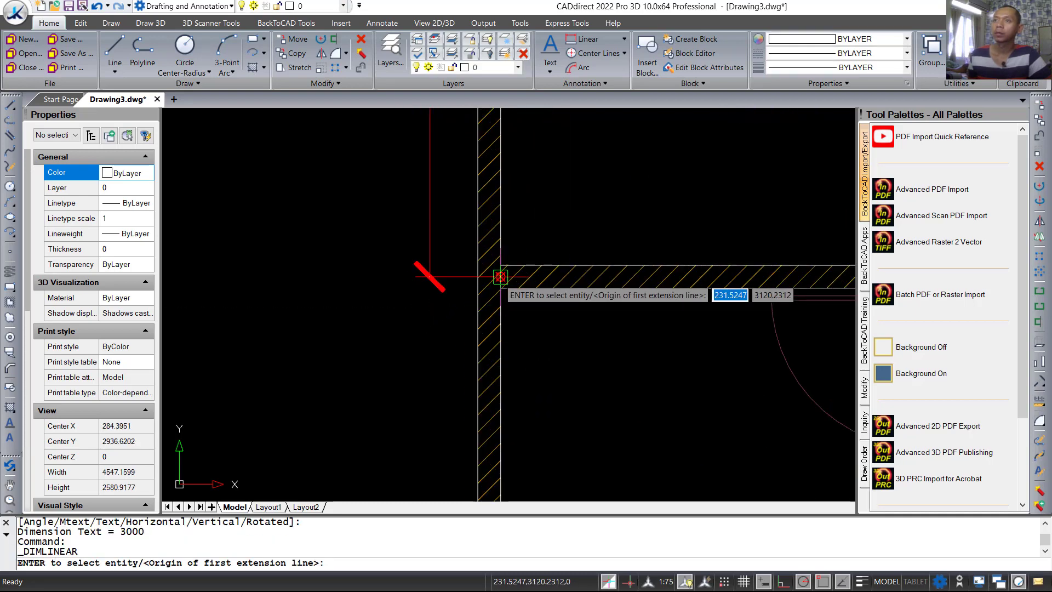
{"action": "left_click", "coordinate": [504, 282]}
{"action": "scroll", "coordinate": [500, 288], "scroll_direction": "down", "scroll_amount": 2}
{"action": "scroll", "coordinate": [564, 360], "scroll_direction": "up", "scroll_amount": 2}
{"action": "scroll", "coordinate": [552, 421], "scroll_direction": "up", "scroll_amount": 2}
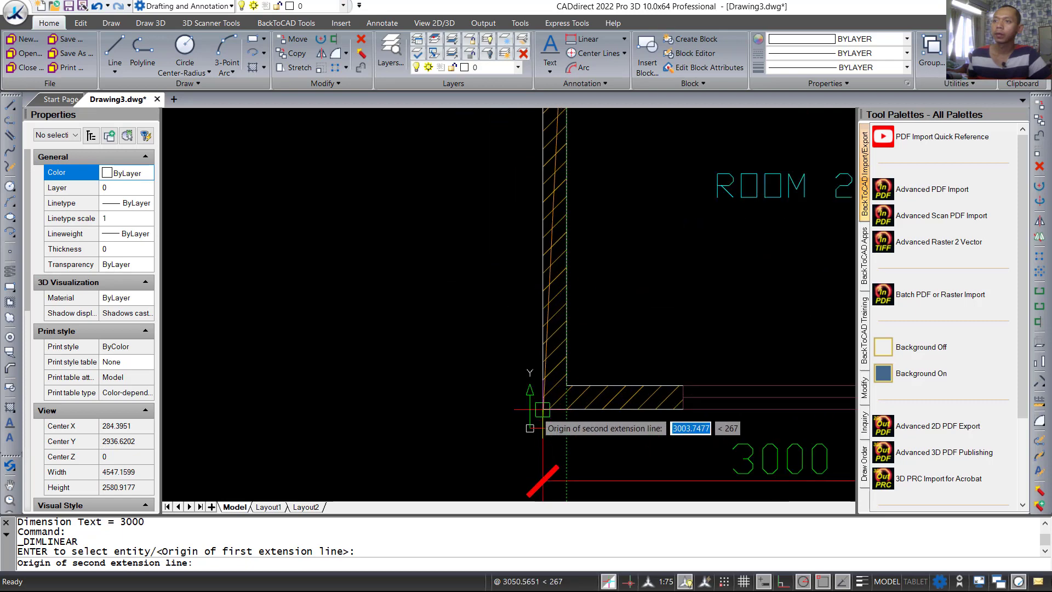
{"action": "left_click", "coordinate": [552, 421]}
{"action": "scroll", "coordinate": [501, 351], "scroll_direction": "down", "scroll_amount": 2}
{"action": "scroll", "coordinate": [478, 356], "scroll_direction": "up", "scroll_amount": 2}
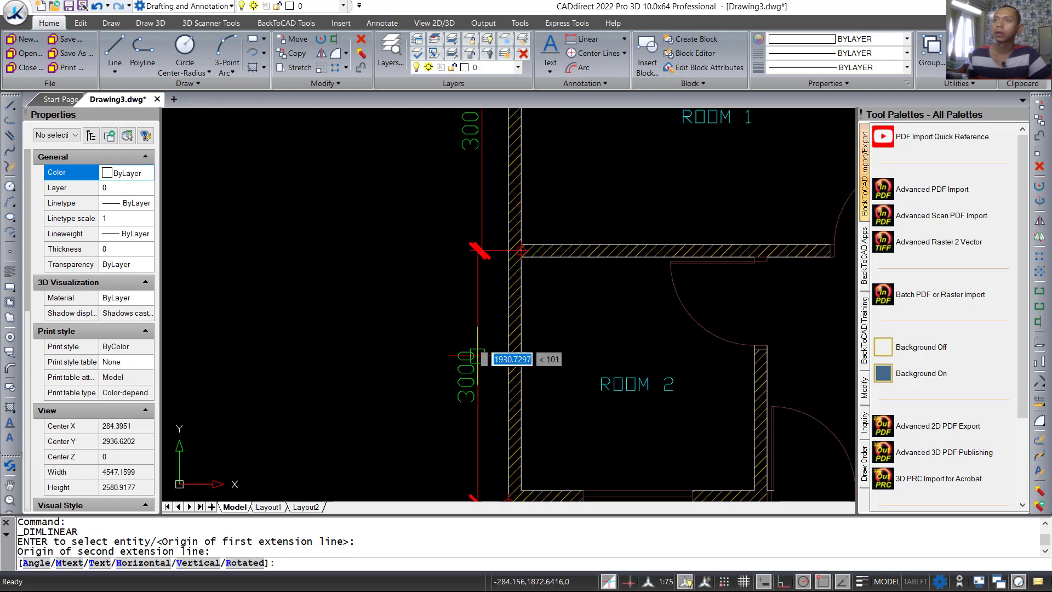
{"action": "left_click", "coordinate": [482, 251]}
{"action": "scroll", "coordinate": [487, 242], "scroll_direction": "down", "scroll_amount": 2}
{"action": "scroll", "coordinate": [541, 369], "scroll_direction": "up", "scroll_amount": 4}
- Add the overall 6000 dimension down the left side beside the two 3000s
{"action": "key", "text": "Return"}
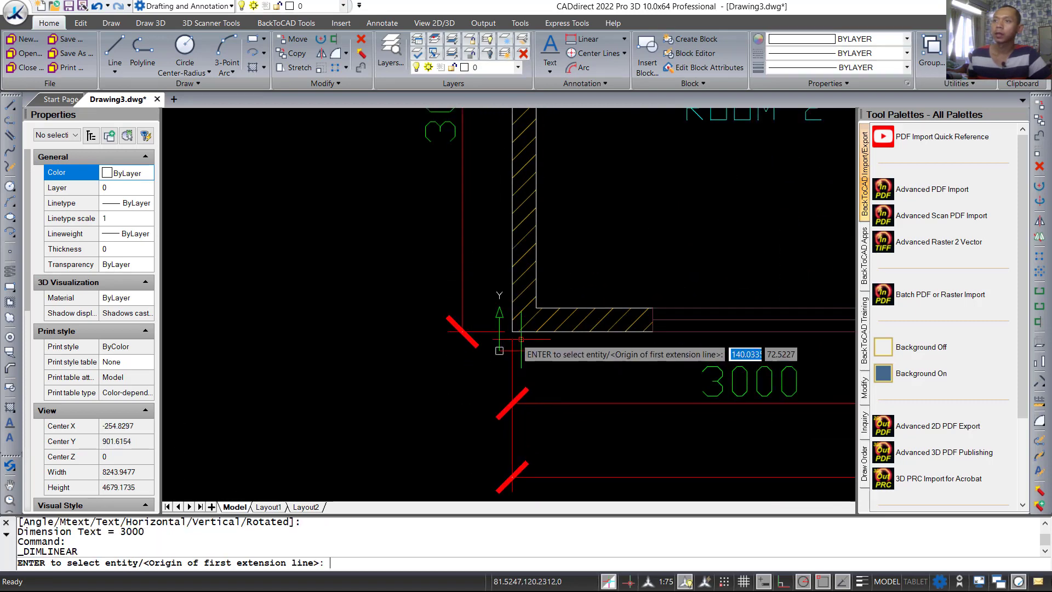
{"action": "left_click", "coordinate": [512, 332]}
{"action": "scroll", "coordinate": [511, 333], "scroll_direction": "down", "scroll_amount": 2}
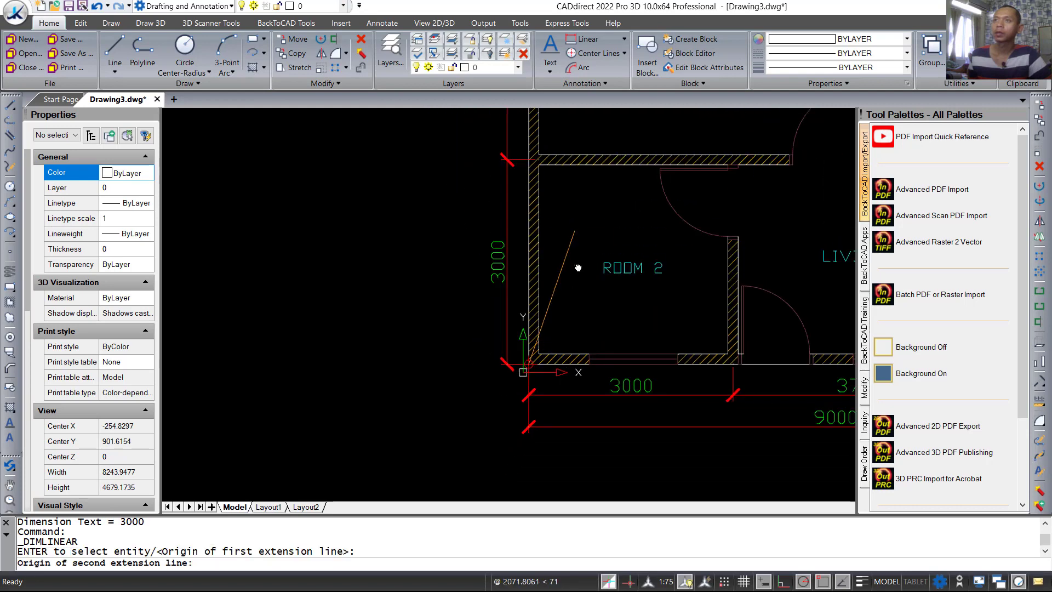
{"action": "scroll", "coordinate": [517, 199], "scroll_direction": "up", "scroll_amount": 3}
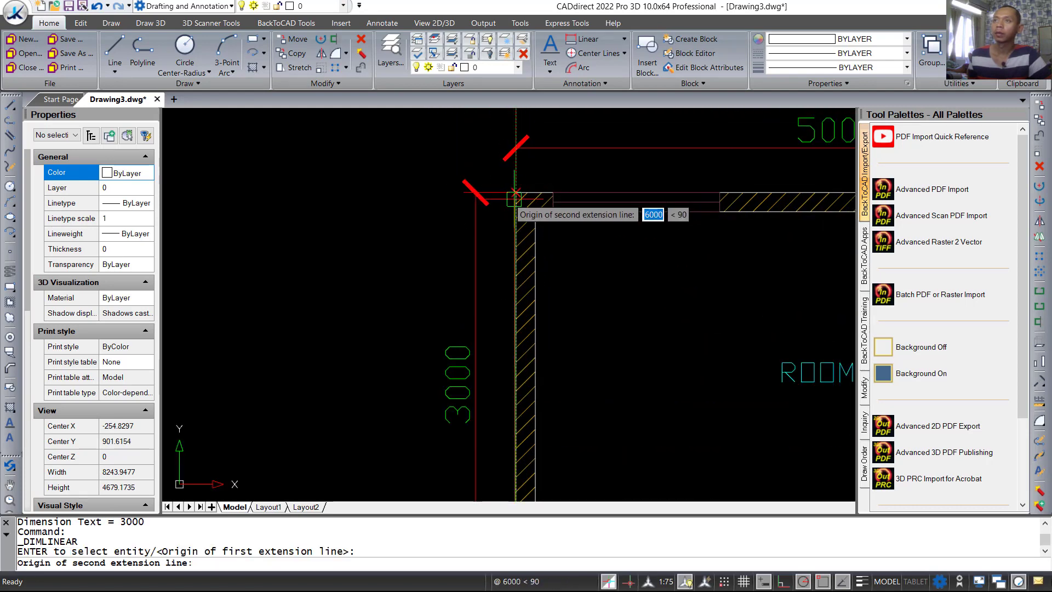
{"action": "left_click", "coordinate": [516, 197]}
{"action": "left_click", "coordinate": [411, 234]}
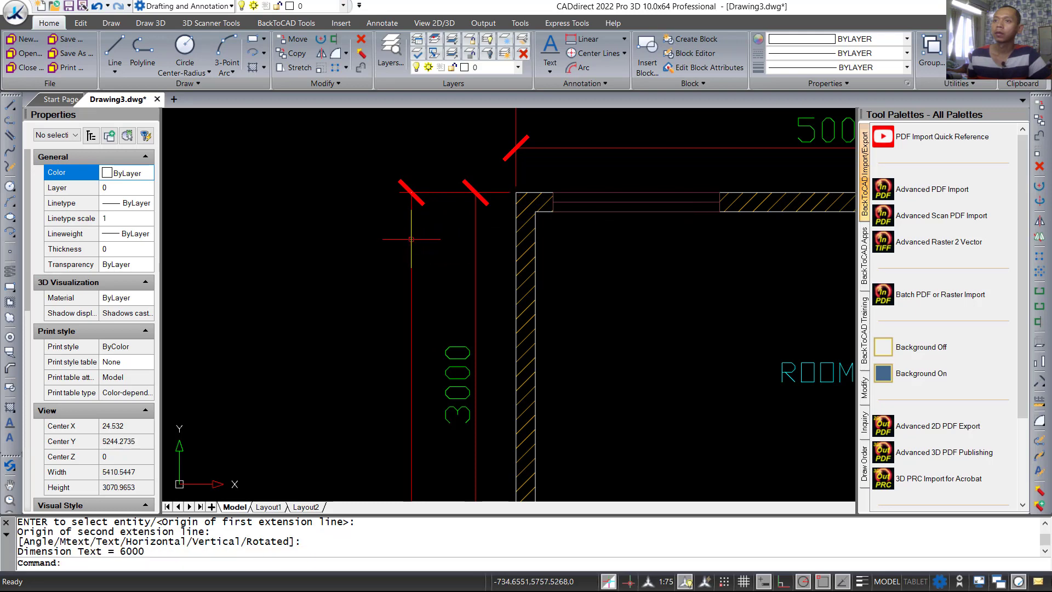
{"action": "scroll", "coordinate": [549, 364], "scroll_direction": "down", "scroll_amount": 3}
{"action": "scroll", "coordinate": [550, 364], "scroll_direction": "up", "scroll_amount": 4}
- Pull the 6000 dimension's extension line onto the wall line and fit the whole plan in view
{"action": "middle_click_drag", "start_coordinate": [550, 364], "coordinate": [571, 268]}
{"action": "scroll", "coordinate": [513, 338], "scroll_direction": "up", "scroll_amount": 3}
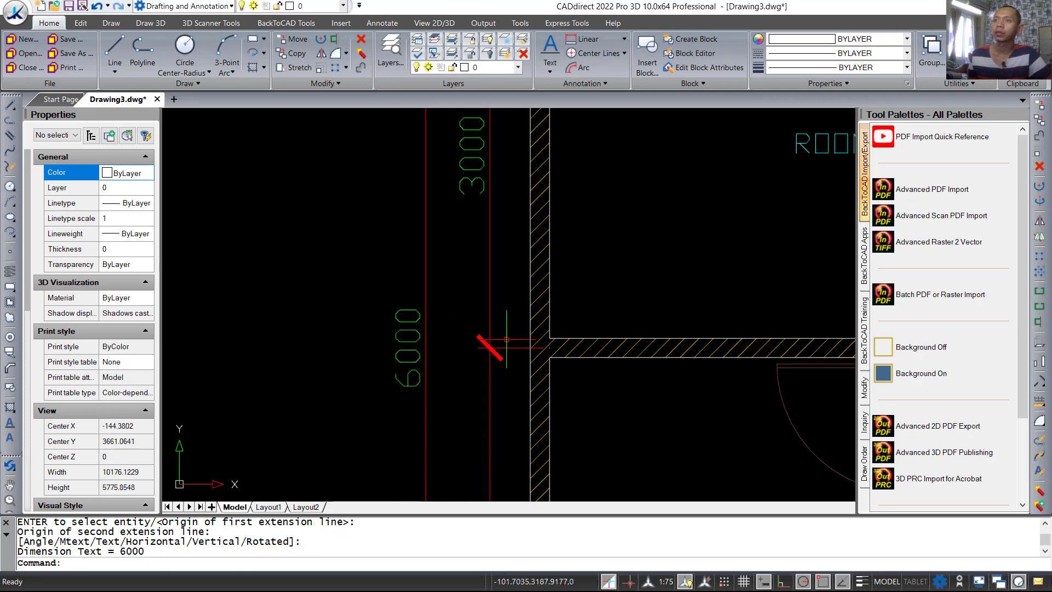
{"action": "left_click", "coordinate": [512, 305]}
{"action": "left_click", "coordinate": [471, 374]}
{"action": "scroll", "coordinate": [548, 359], "scroll_direction": "up", "scroll_amount": 2}
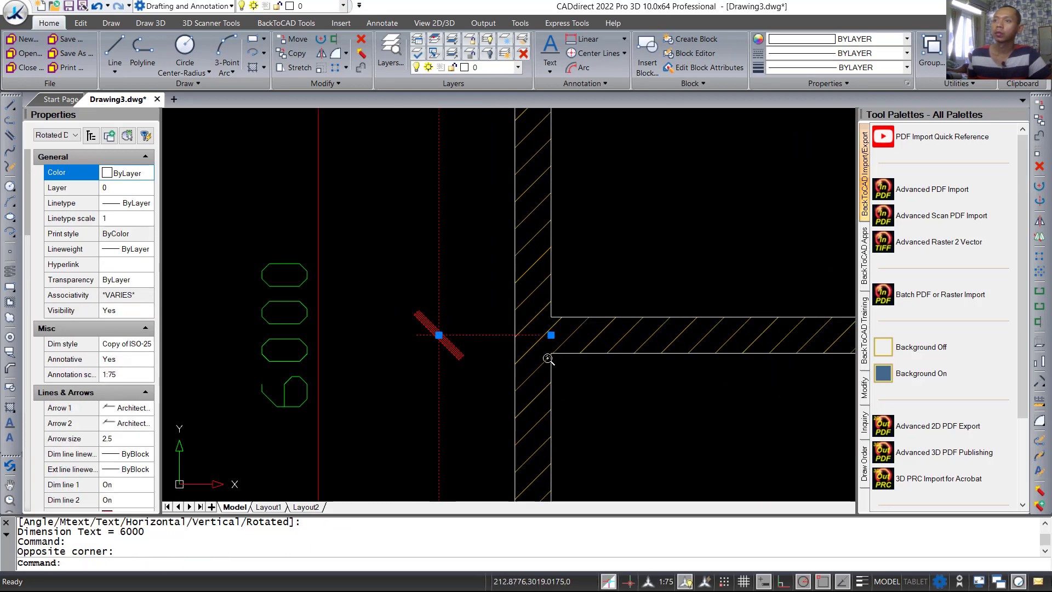
{"action": "scroll", "coordinate": [549, 354], "scroll_direction": "up", "scroll_amount": 1}
{"action": "left_click", "coordinate": [551, 330]}
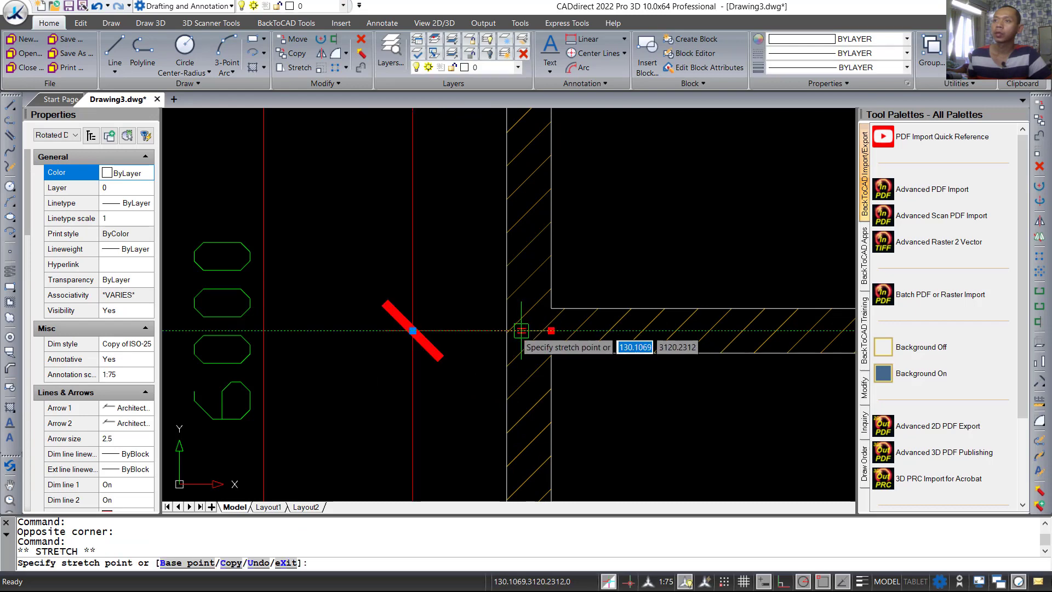
{"action": "left_click", "coordinate": [507, 330]}
{"action": "scroll", "coordinate": [541, 329], "scroll_direction": "down", "scroll_amount": 5}
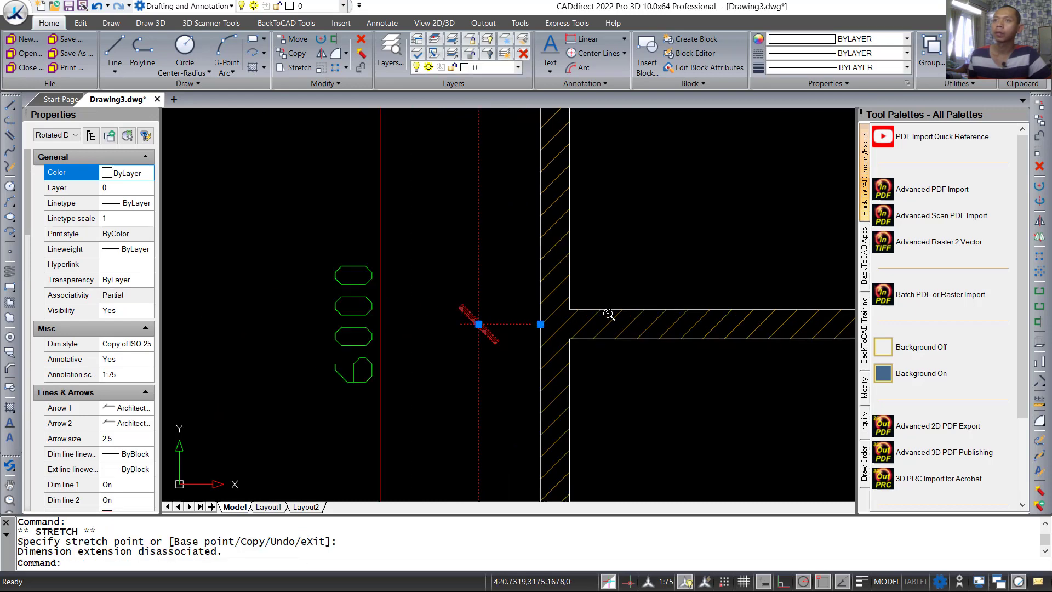
{"action": "key", "text": "Escape"}
{"action": "double_click", "coordinate": [636, 320]}
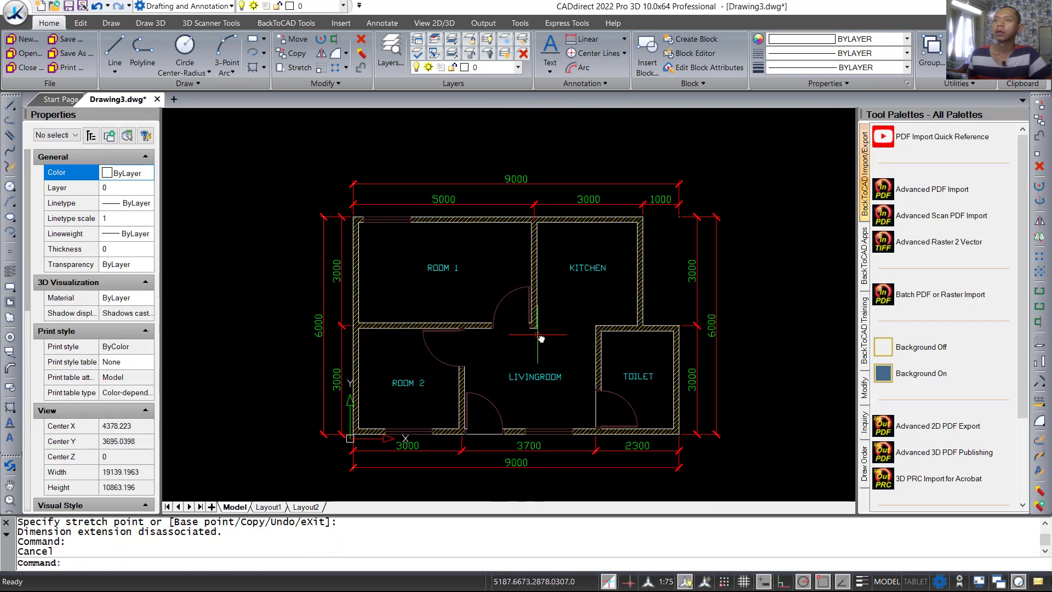
{"action": "middle_click_drag", "start_coordinate": [538, 334], "coordinate": [554, 304]}
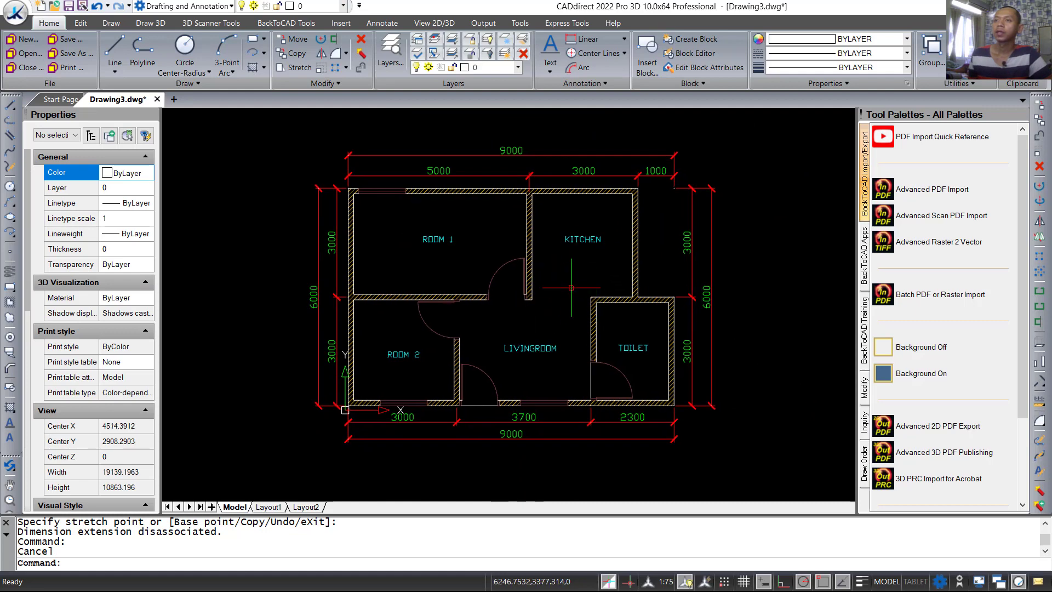